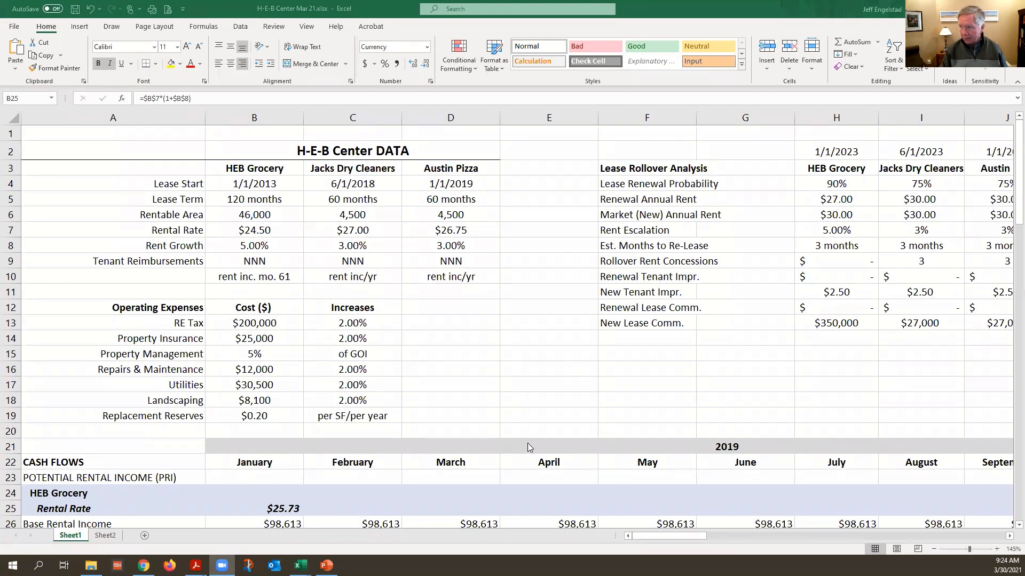
Examine the Lease Rollover Analysis, Sale Assumptions and Financing Assumptions, including HEB Grocery's new lease commission cell
{"action": "left_click", "coordinate": [1007, 536]}
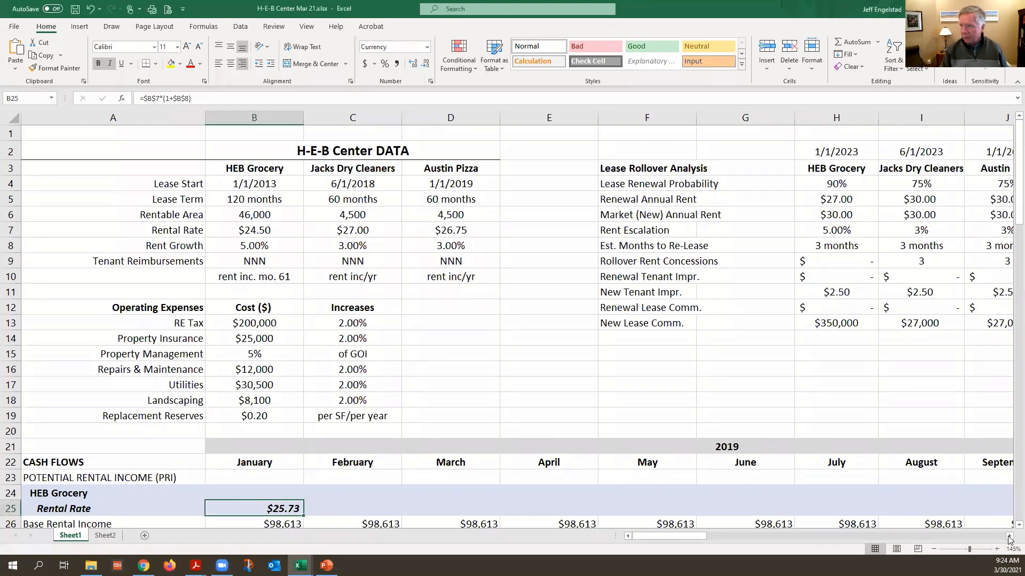
{"action": "left_click", "coordinate": [1009, 536]}
{"action": "left_click", "coordinate": [1008, 536]}
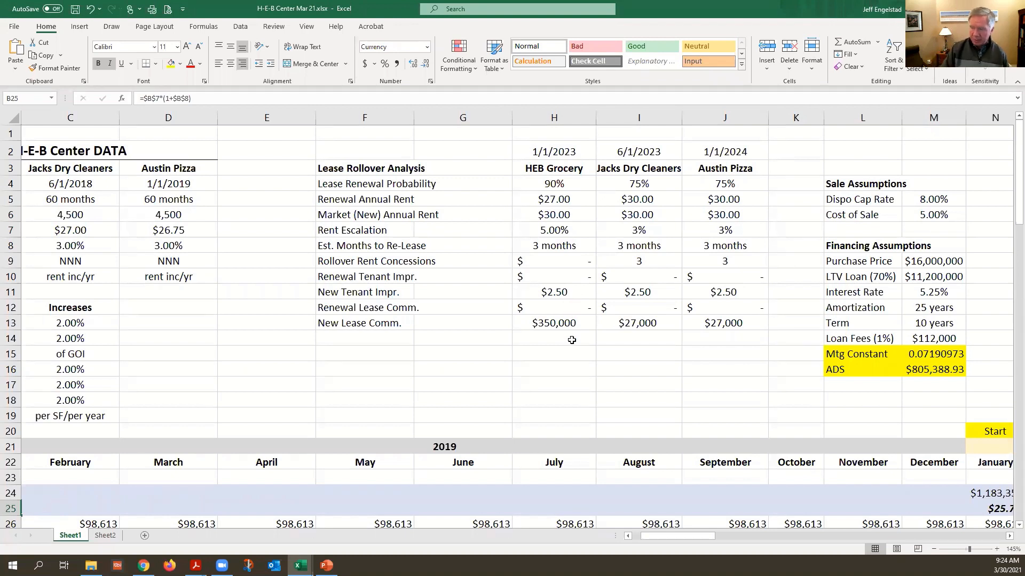
{"action": "left_click", "coordinate": [558, 326]}
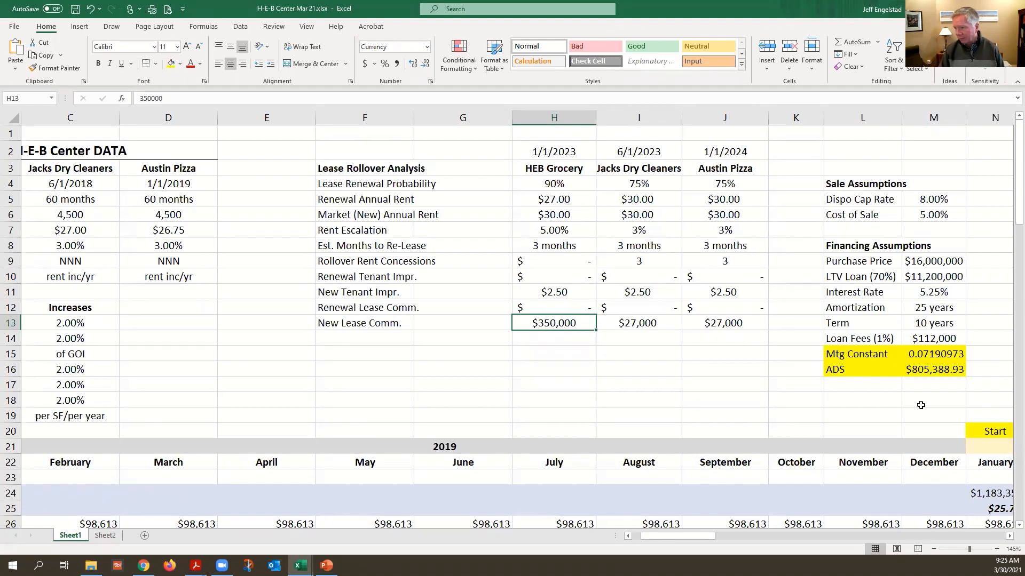
{"action": "scroll", "coordinate": [462, 347], "scroll_direction": "down", "scroll_amount": 1}
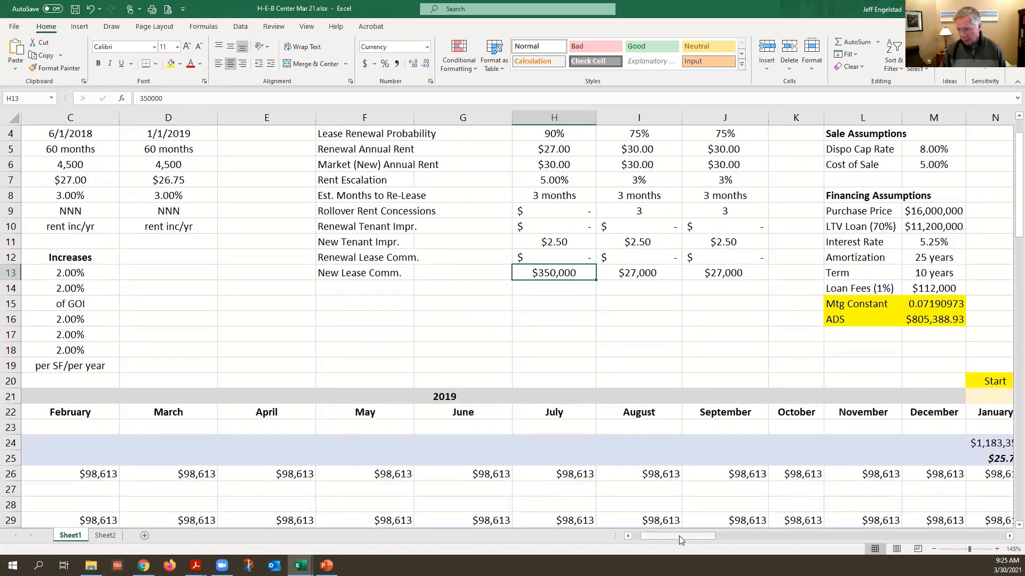
Review the 2019 monthly cash flows for the three tenants and inspect HEB Grocery's January rental rate formula
{"action": "left_click_drag", "start_coordinate": [678, 536], "coordinate": [635, 548]}
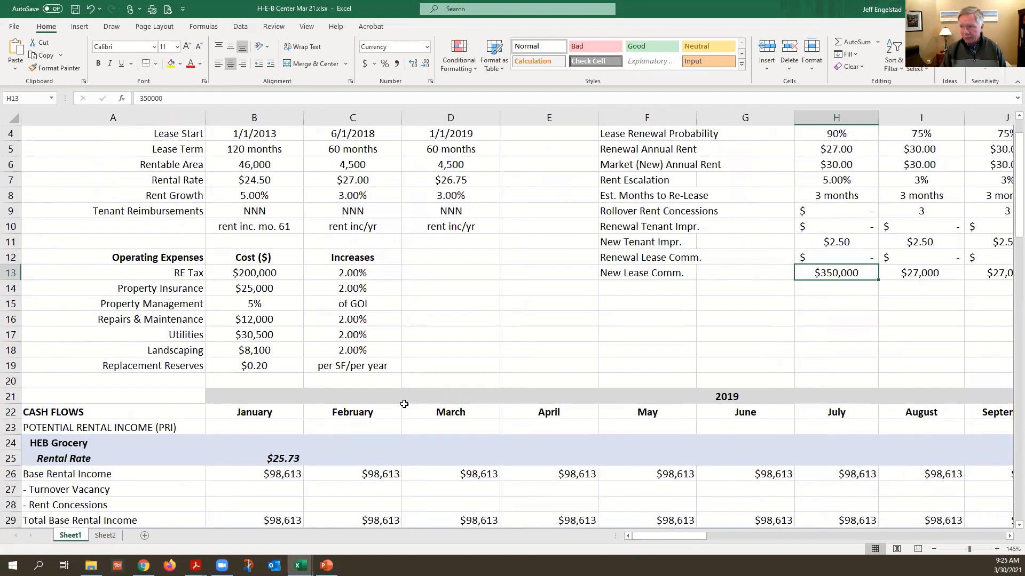
{"action": "scroll", "coordinate": [408, 402], "scroll_direction": "down", "scroll_amount": 6}
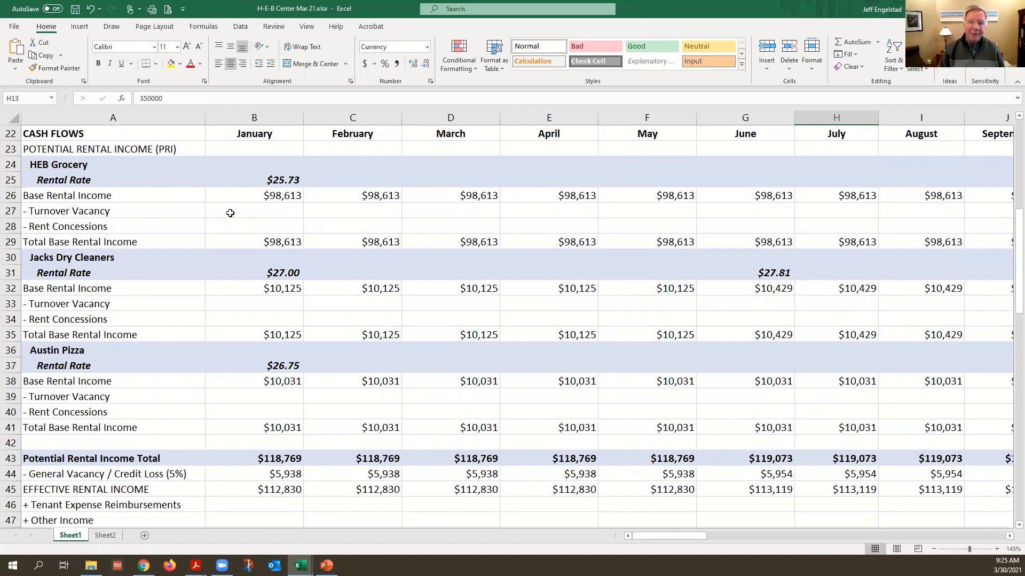
{"action": "left_click", "coordinate": [263, 176]}
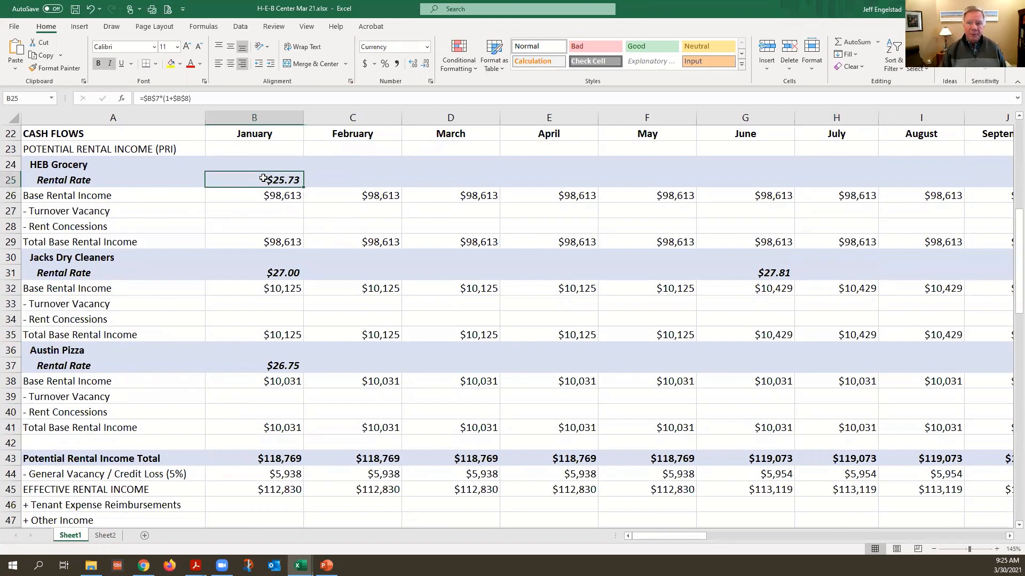
{"action": "scroll", "coordinate": [271, 278], "scroll_direction": "up", "scroll_amount": 1}
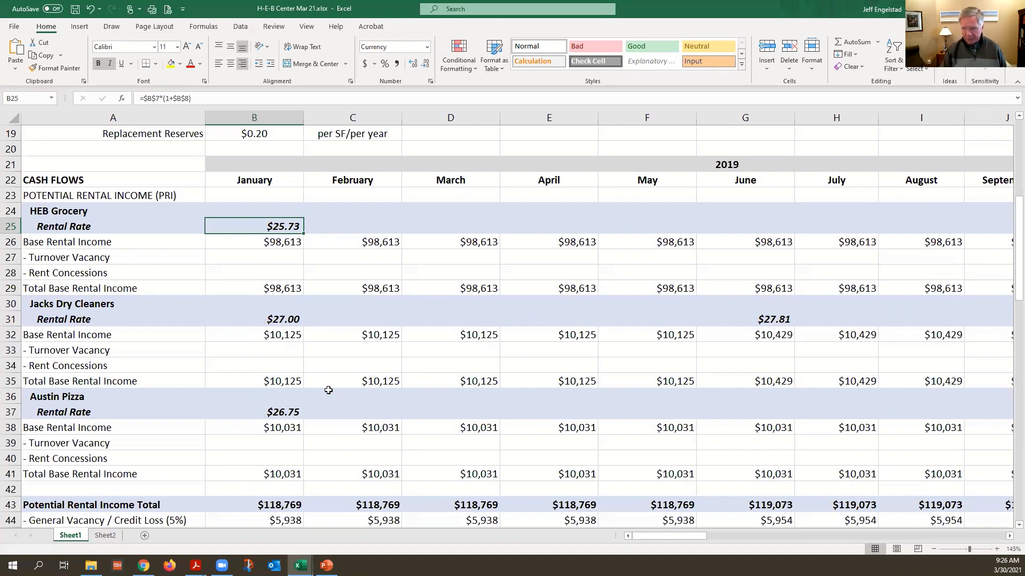
{"action": "scroll", "coordinate": [328, 394], "scroll_direction": "down", "scroll_amount": 2}
{"action": "scroll", "coordinate": [328, 395], "scroll_direction": "down", "scroll_amount": 2}
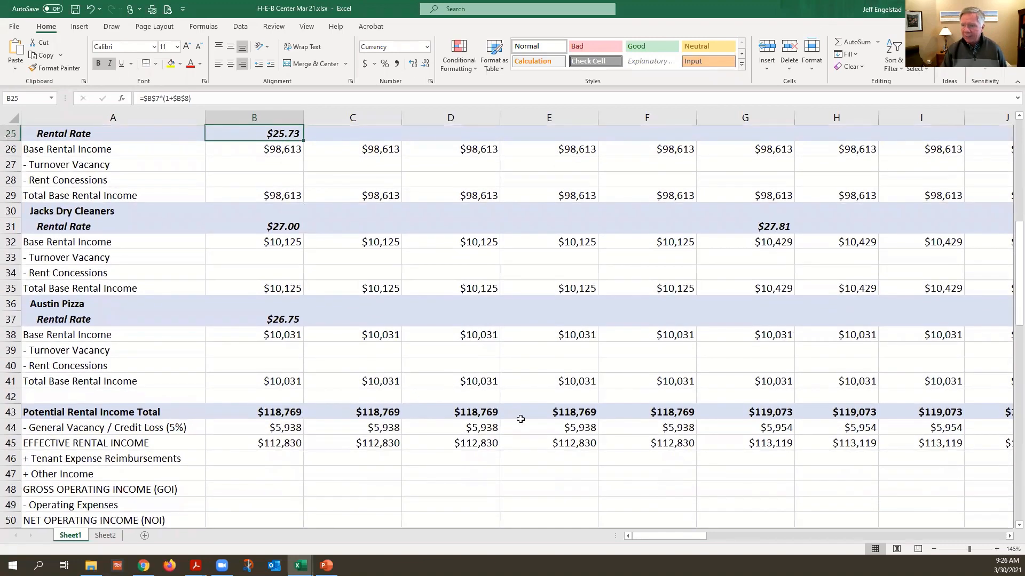
{"action": "scroll", "coordinate": [585, 398], "scroll_direction": "up", "scroll_amount": 1}
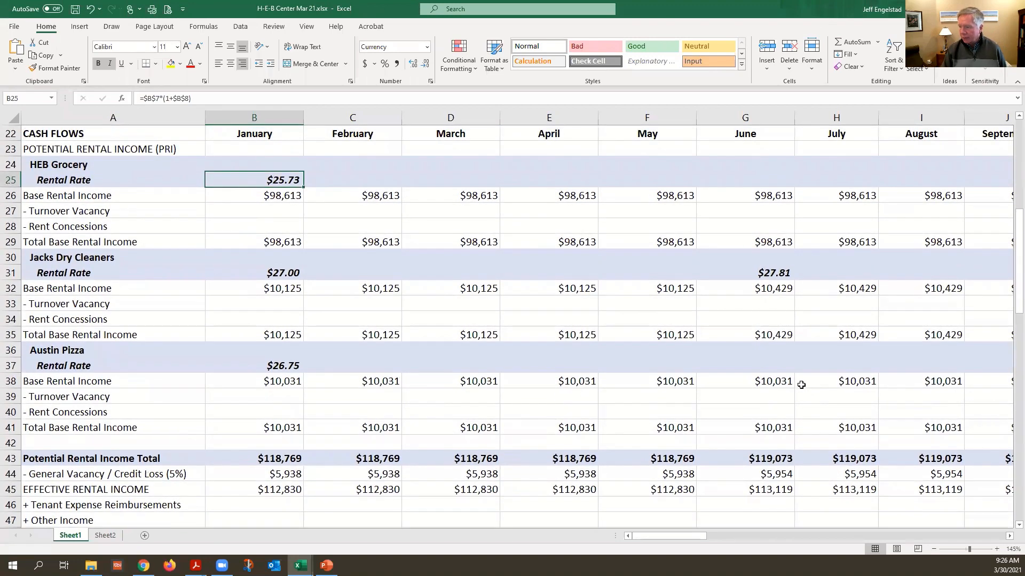
{"action": "scroll", "coordinate": [800, 386], "scroll_direction": "up", "scroll_amount": 1}
Examine the 2020 monthly rental income columns, from the Start marker down to the effective rental income row
{"action": "left_click", "coordinate": [1009, 536]}
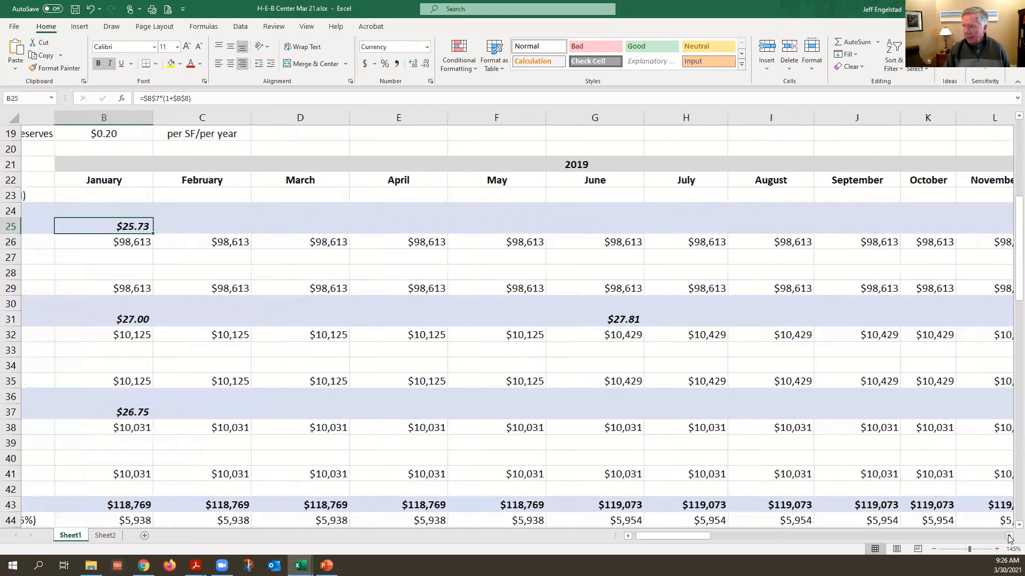
{"action": "left_click_drag", "start_coordinate": [1009, 537], "coordinate": [1009, 537]}
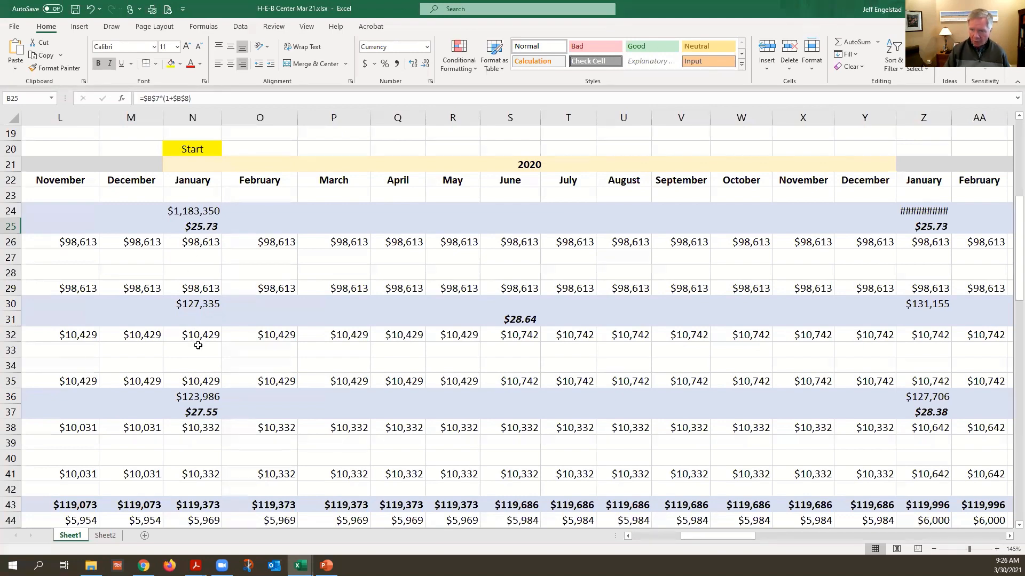
{"action": "scroll", "coordinate": [198, 346], "scroll_direction": "down", "scroll_amount": 1}
{"action": "scroll", "coordinate": [209, 329], "scroll_direction": "down", "scroll_amount": 2}
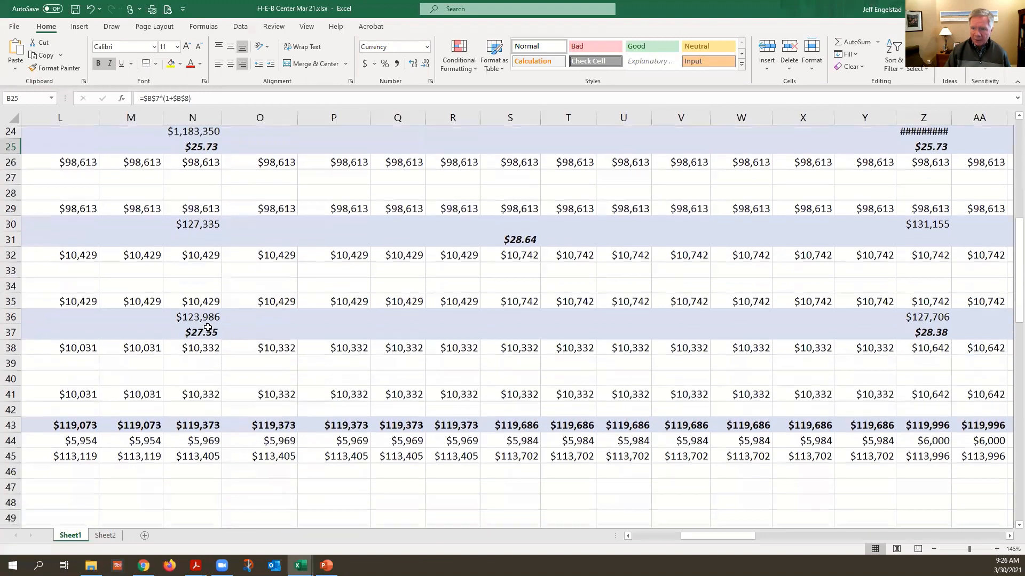
{"action": "scroll", "coordinate": [209, 329], "scroll_direction": "down", "scroll_amount": 2}
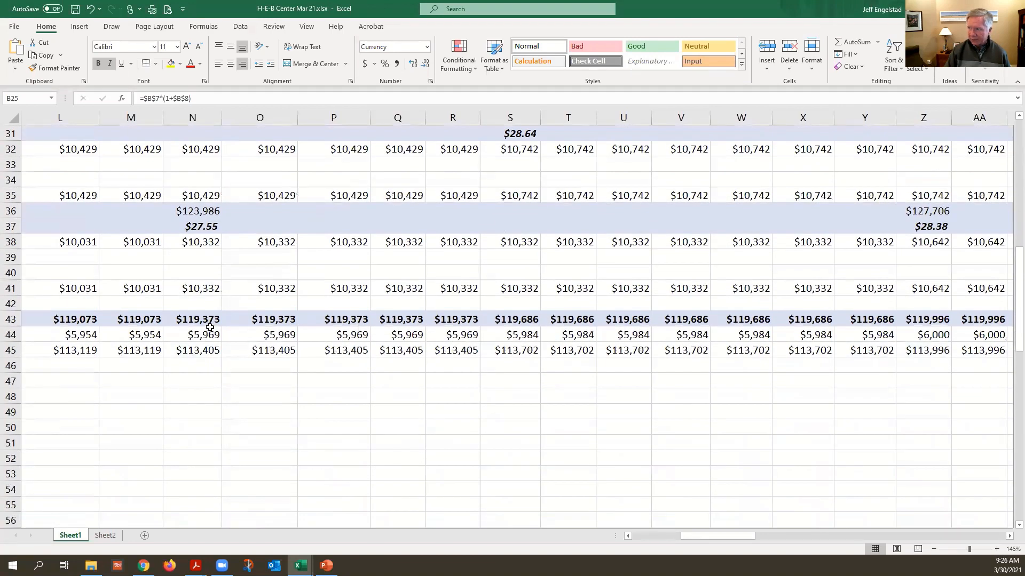
{"action": "scroll", "coordinate": [209, 328], "scroll_direction": "up", "scroll_amount": 5}
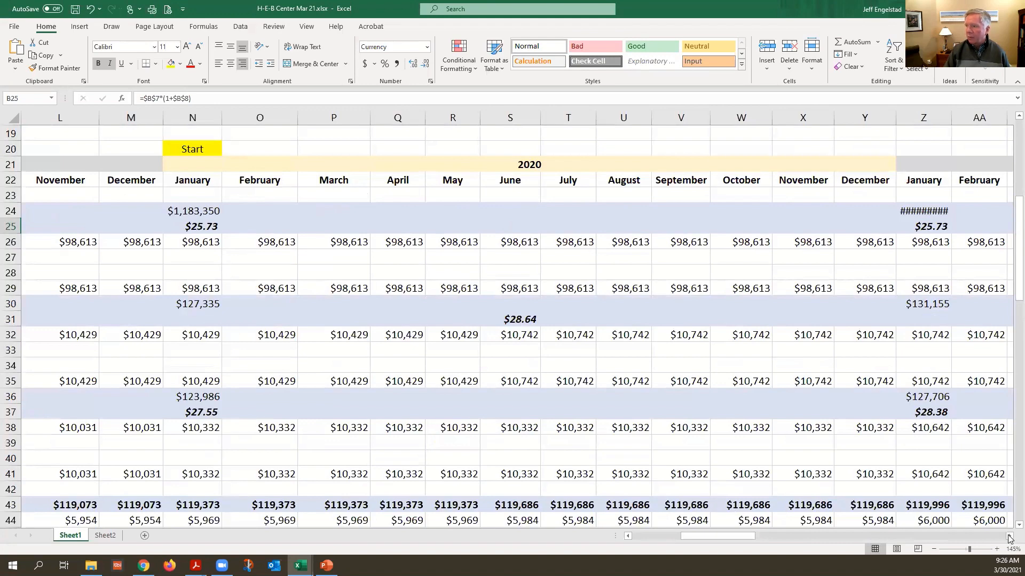
Inspect the highlighted 2023 and 2024 rollover rent formulas for all three tenants, plus Jacks Dry Cleaners' June 2023 turnover vacancy and rent concessions
{"action": "left_click_drag", "start_coordinate": [1008, 537], "coordinate": [1008, 537]}
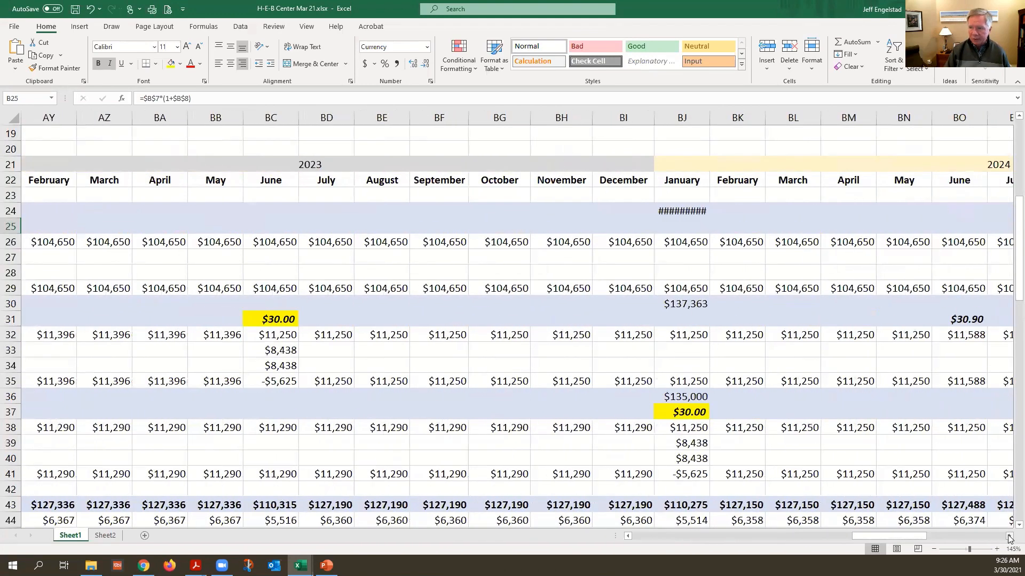
{"action": "left_click", "coordinate": [630, 538]}
{"action": "left_click", "coordinate": [629, 537]}
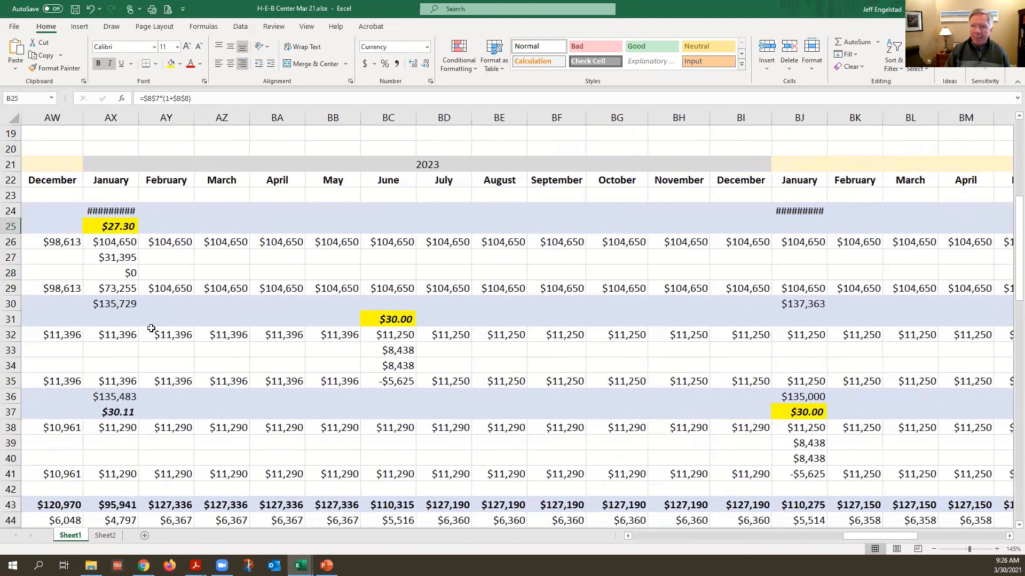
{"action": "left_click", "coordinate": [429, 167]}
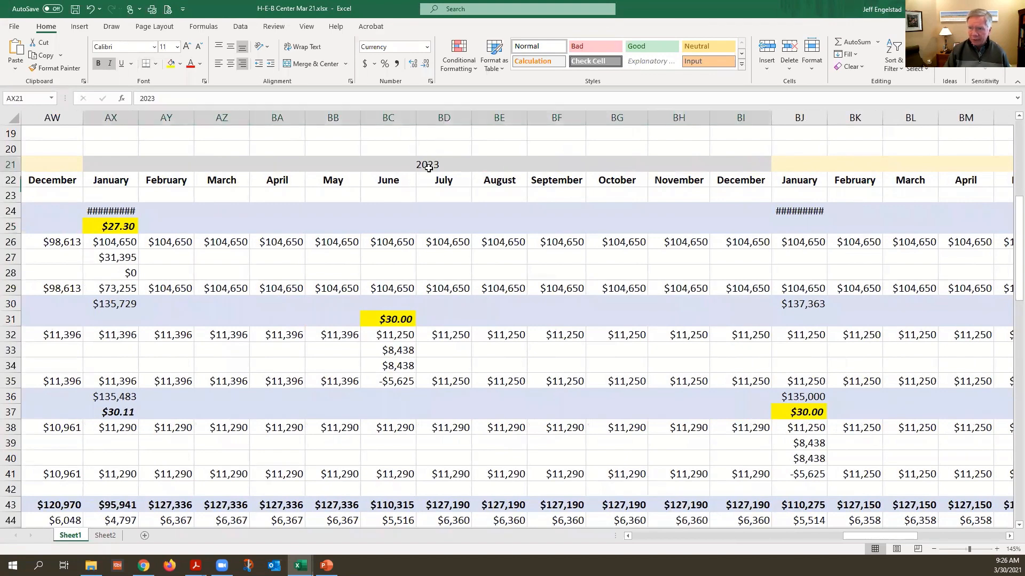
{"action": "left_click", "coordinate": [111, 226]}
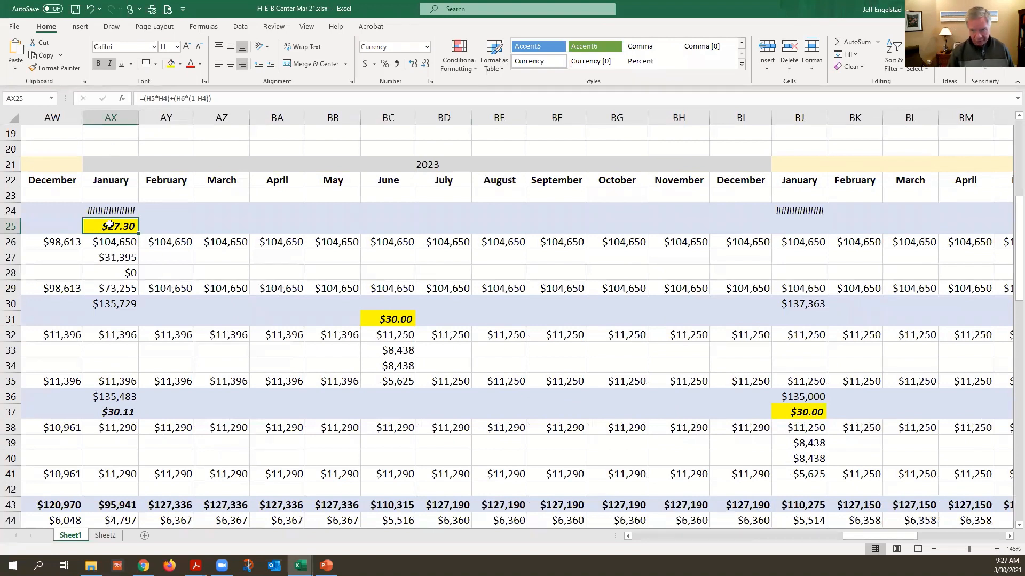
{"action": "left_click", "coordinate": [402, 318]}
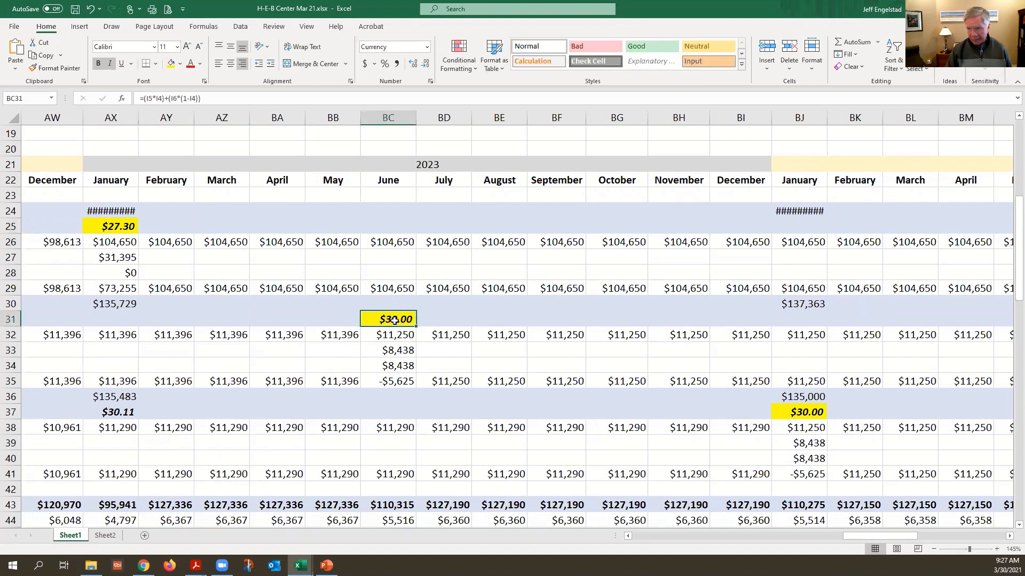
{"action": "left_click", "coordinate": [779, 409]}
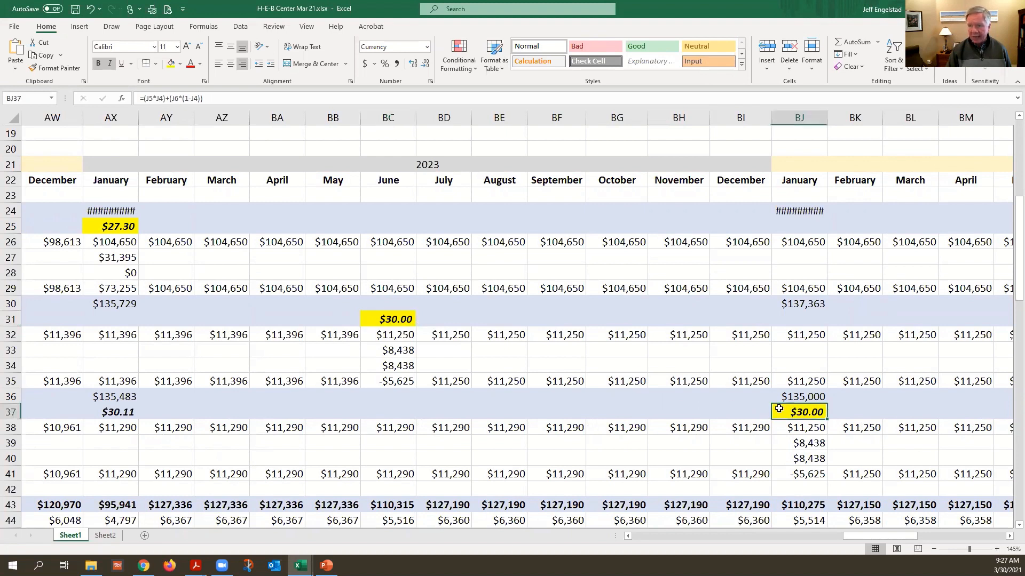
{"action": "left_click_drag", "start_coordinate": [396, 350], "coordinate": [395, 366]}
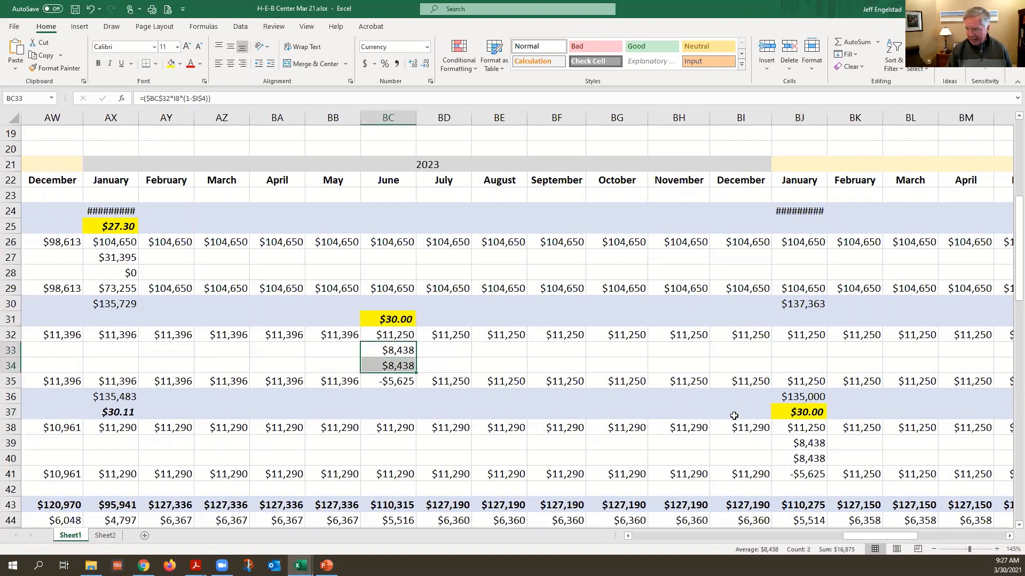
Look through the monthly tenant income columns out to the end of 2025 and return to the first columns
{"action": "scroll", "coordinate": [736, 414], "scroll_direction": "down", "scroll_amount": 2}
{"action": "scroll", "coordinate": [739, 412], "scroll_direction": "up", "scroll_amount": 2}
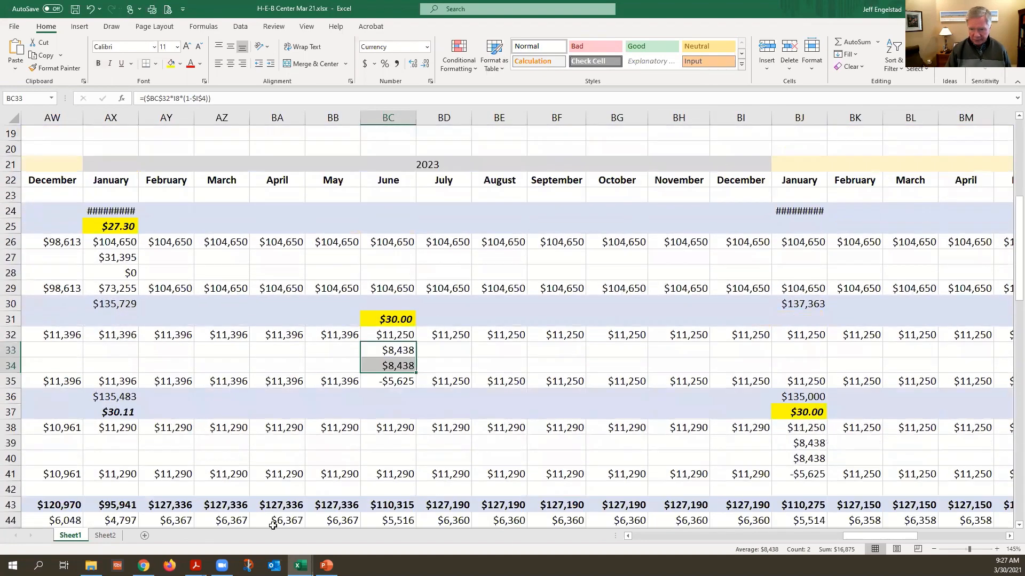
{"action": "left_click_drag", "start_coordinate": [843, 536], "coordinate": [1008, 522]}
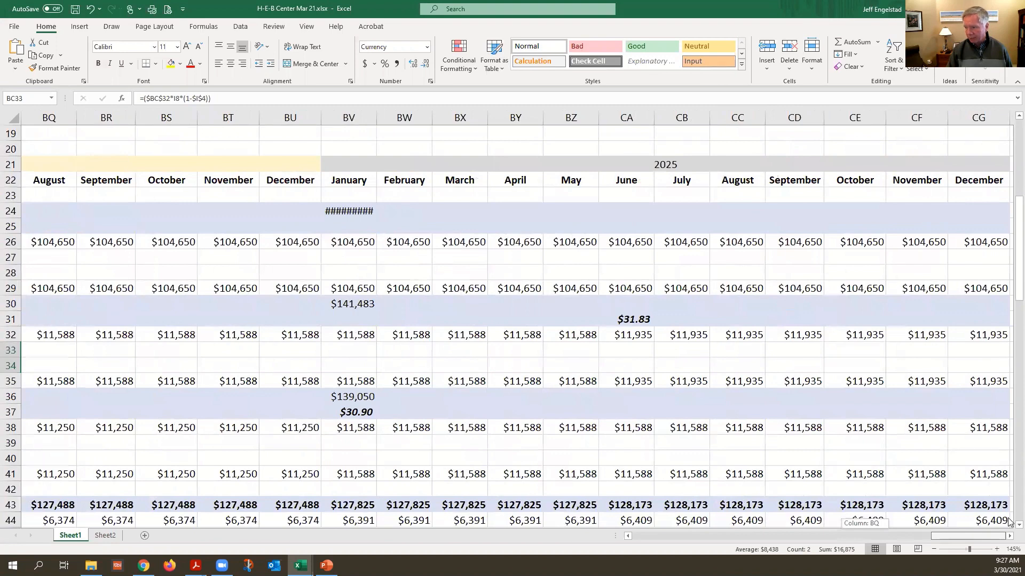
{"action": "left_click_drag", "start_coordinate": [725, 524], "coordinate": [741, 536]}
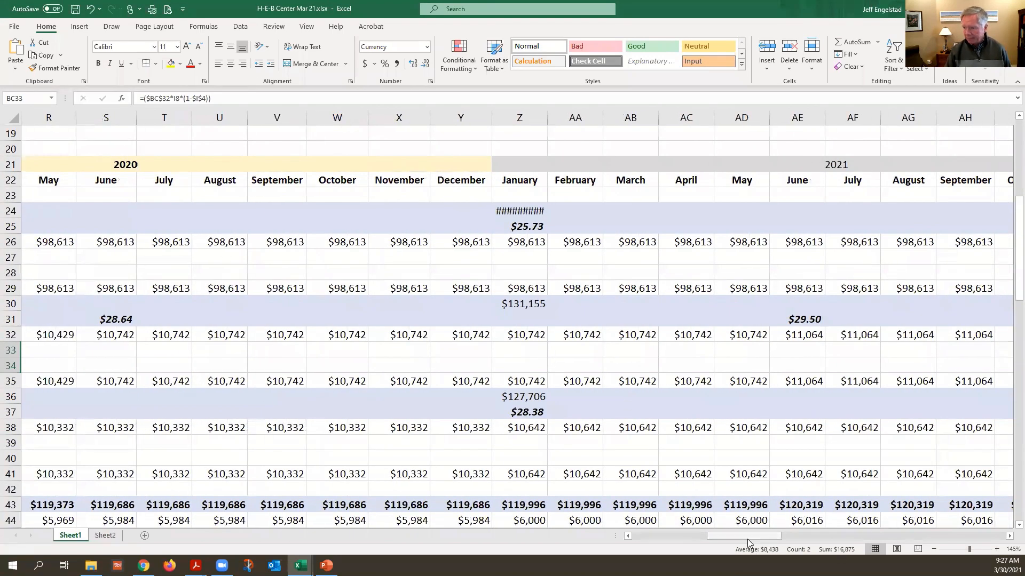
{"action": "left_click_drag", "start_coordinate": [750, 537], "coordinate": [604, 538]}
Check the monthly tenant improvements and leasing commissions rows at the June 2023 and January 2024 rollovers
{"action": "scroll", "coordinate": [473, 306], "scroll_direction": "down", "scroll_amount": 8}
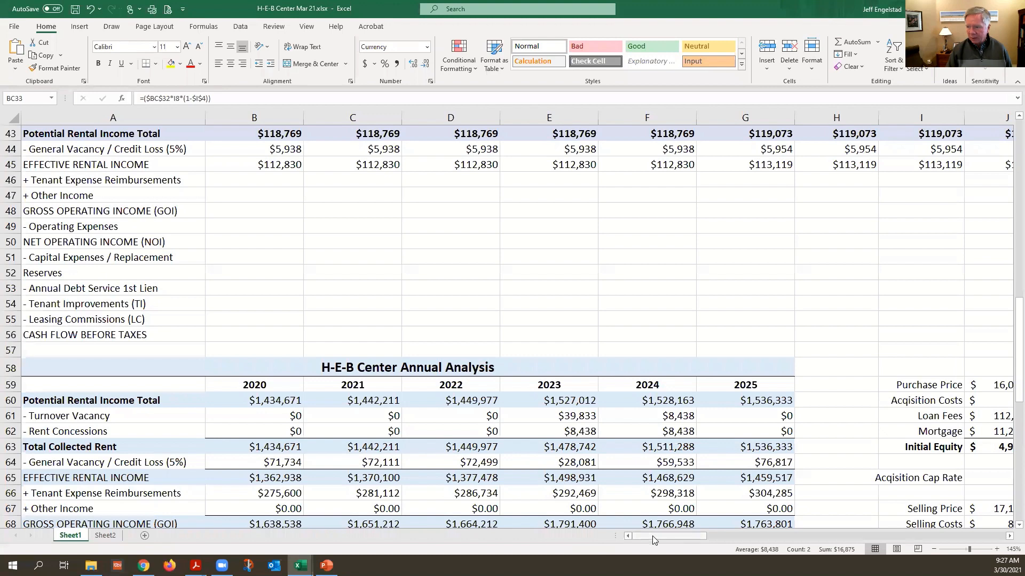
{"action": "left_click_drag", "start_coordinate": [652, 535], "coordinate": [848, 487]}
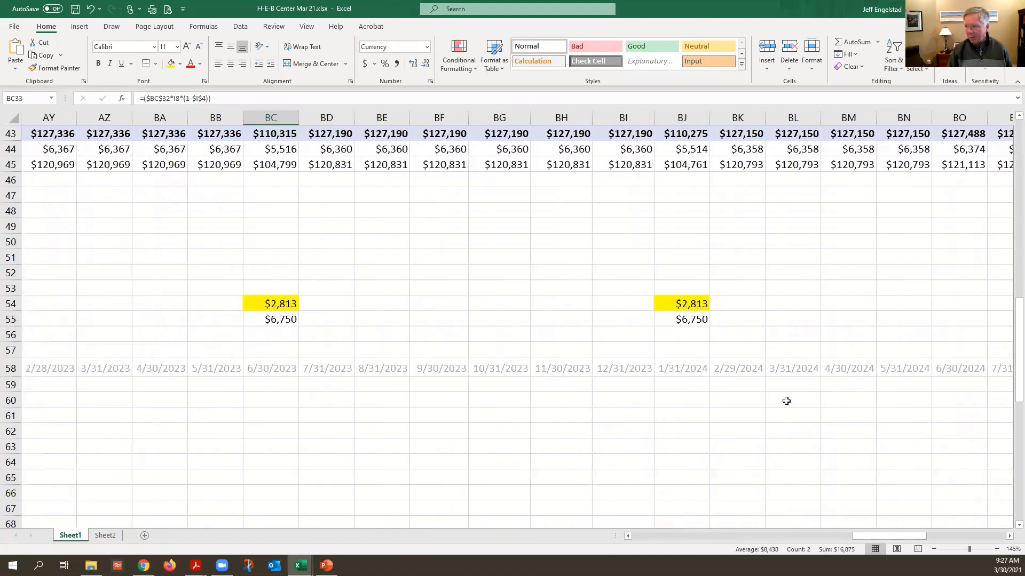
{"action": "left_click_drag", "start_coordinate": [868, 536], "coordinate": [774, 533]}
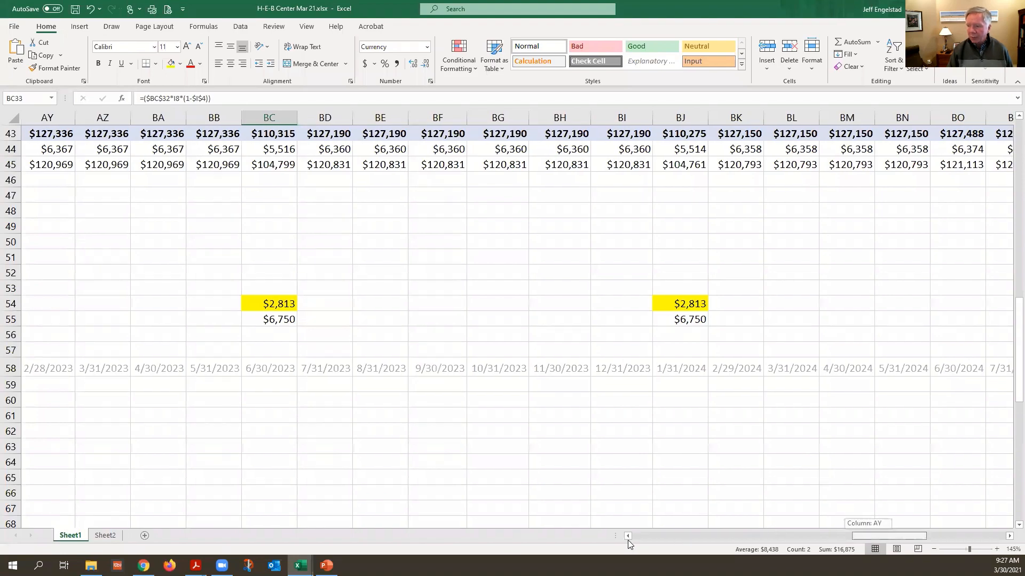
{"action": "left_click_drag", "start_coordinate": [628, 540], "coordinate": [621, 538]}
Examine the H-E-B Center Annual Analysis through the IRR, and retrace the sheet from the property data down to it
{"action": "scroll", "coordinate": [483, 337], "scroll_direction": "down", "scroll_amount": 1}
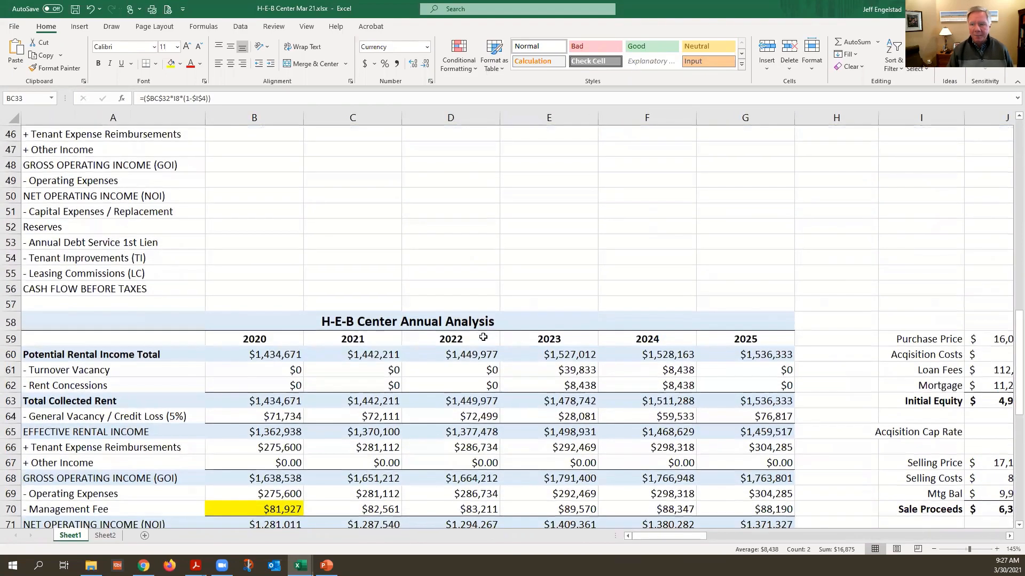
{"action": "scroll", "coordinate": [483, 337], "scroll_direction": "down", "scroll_amount": 4}
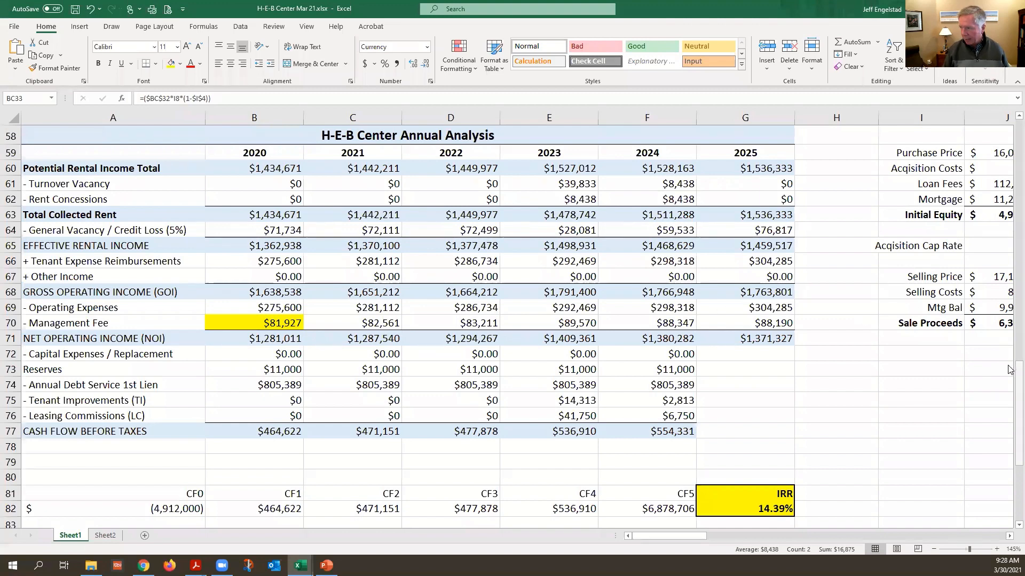
{"action": "left_click_drag", "start_coordinate": [1016, 373], "coordinate": [1008, 128]}
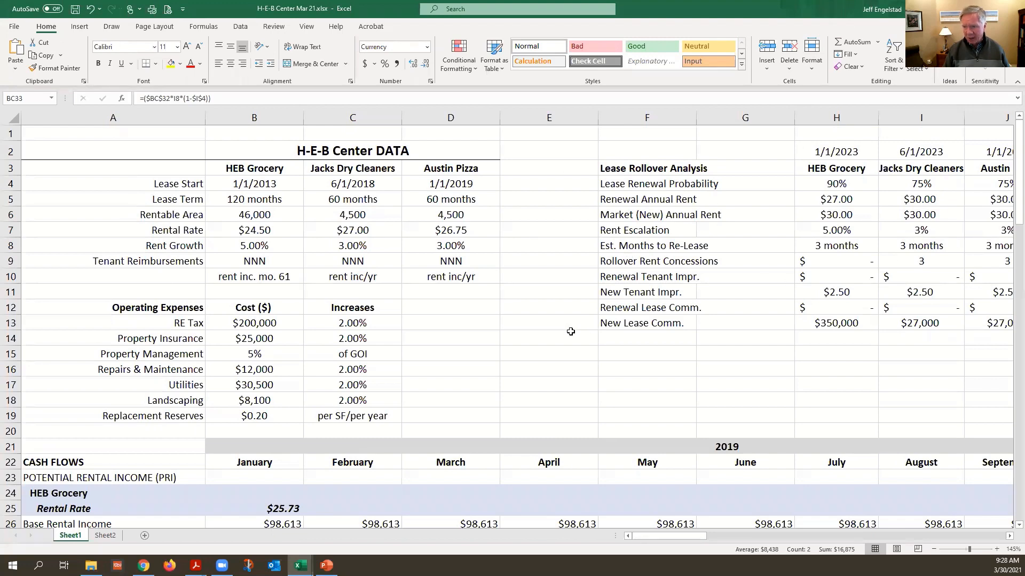
{"action": "scroll", "coordinate": [570, 330], "scroll_direction": "down", "scroll_amount": 1}
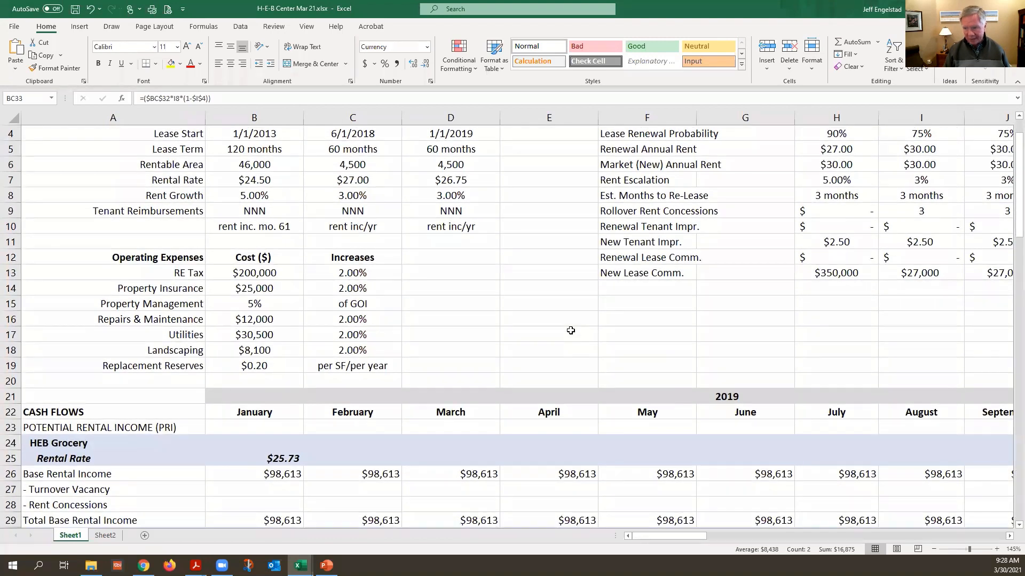
{"action": "scroll", "coordinate": [570, 331], "scroll_direction": "down", "scroll_amount": 6}
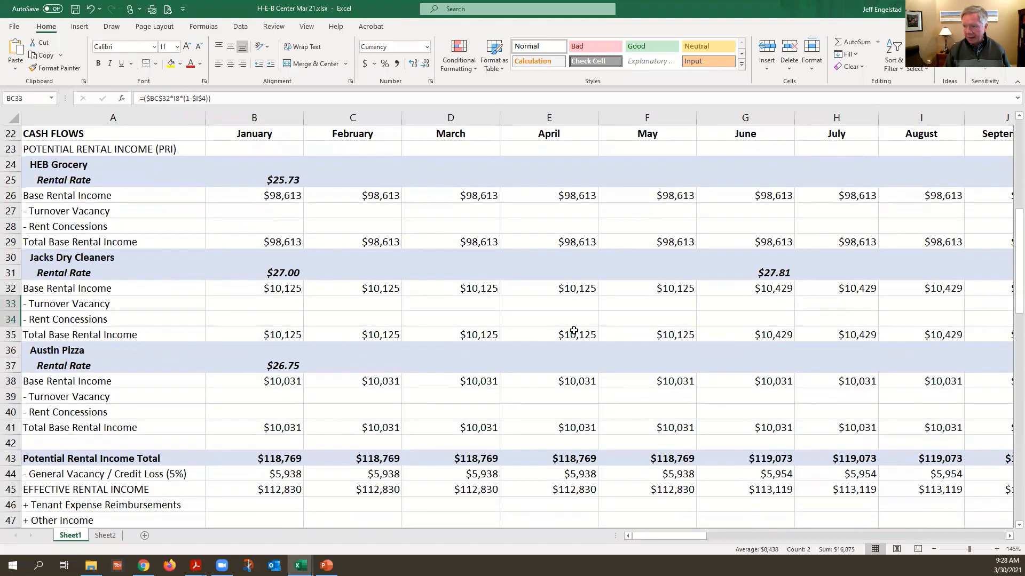
{"action": "scroll", "coordinate": [573, 330], "scroll_direction": "down", "scroll_amount": 4}
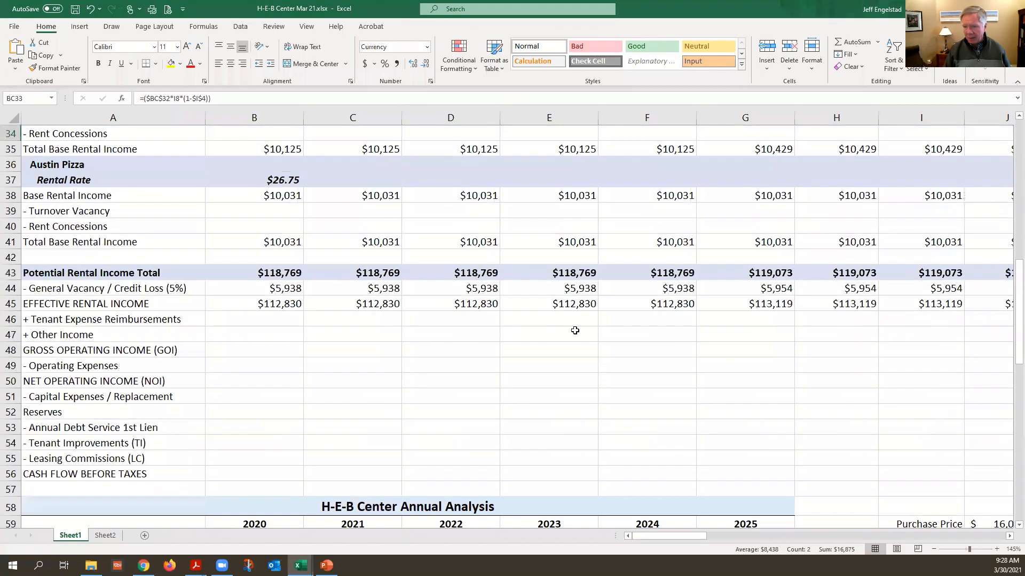
{"action": "scroll", "coordinate": [574, 331], "scroll_direction": "down", "scroll_amount": 8}
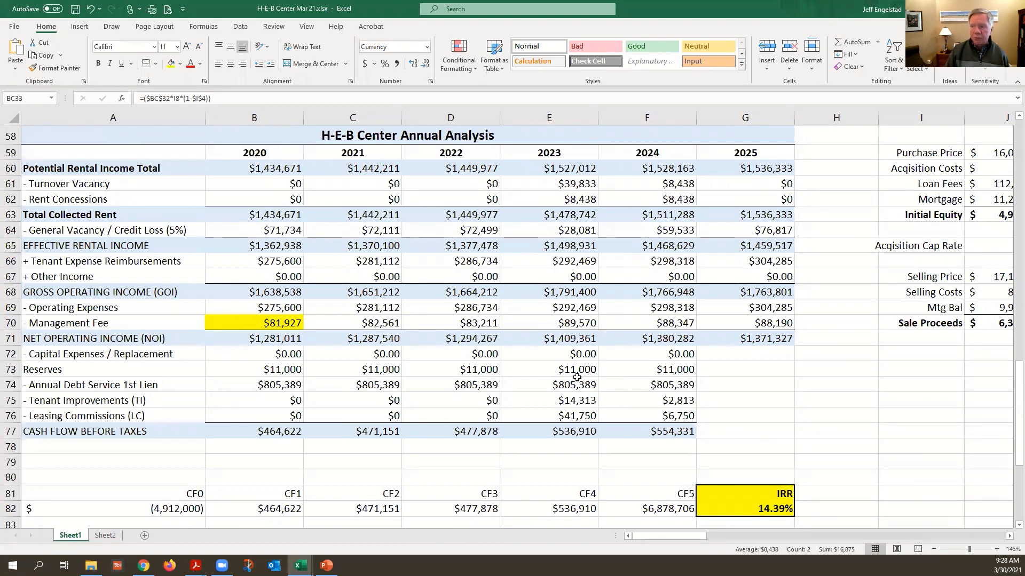
Review the annual cash flow rows down to the CF0–CF5 line and inspect the IRR formula
{"action": "scroll", "coordinate": [577, 377], "scroll_direction": "down", "scroll_amount": 2}
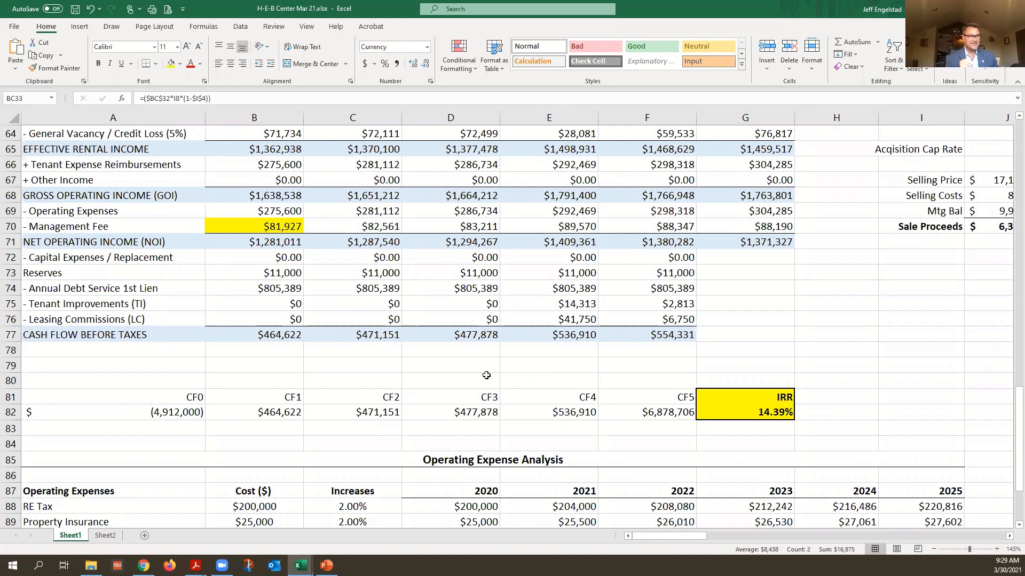
{"action": "scroll", "coordinate": [486, 375], "scroll_direction": "down", "scroll_amount": 1}
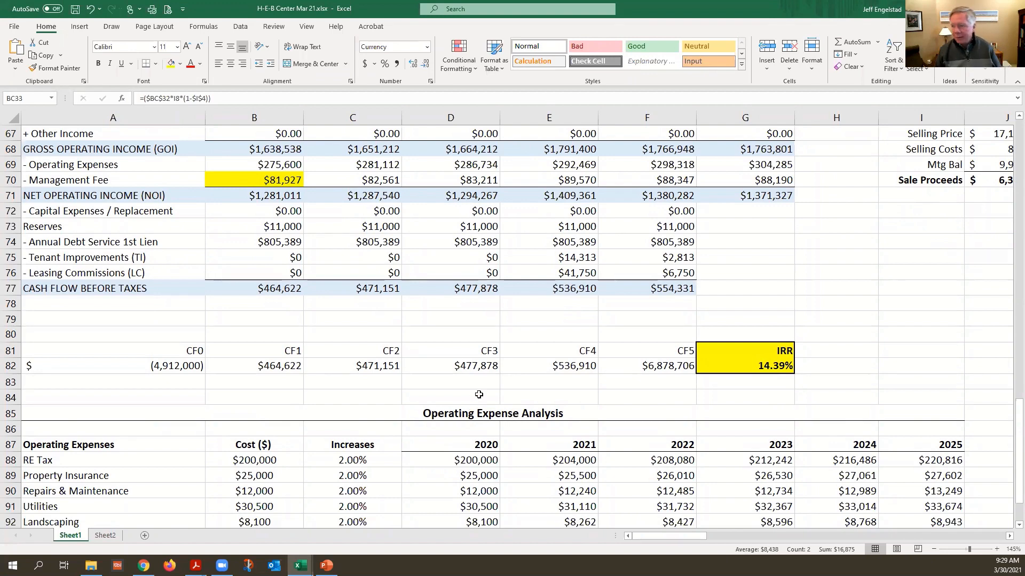
{"action": "scroll", "coordinate": [479, 394], "scroll_direction": "up", "scroll_amount": 1}
{"action": "left_click", "coordinate": [770, 412]}
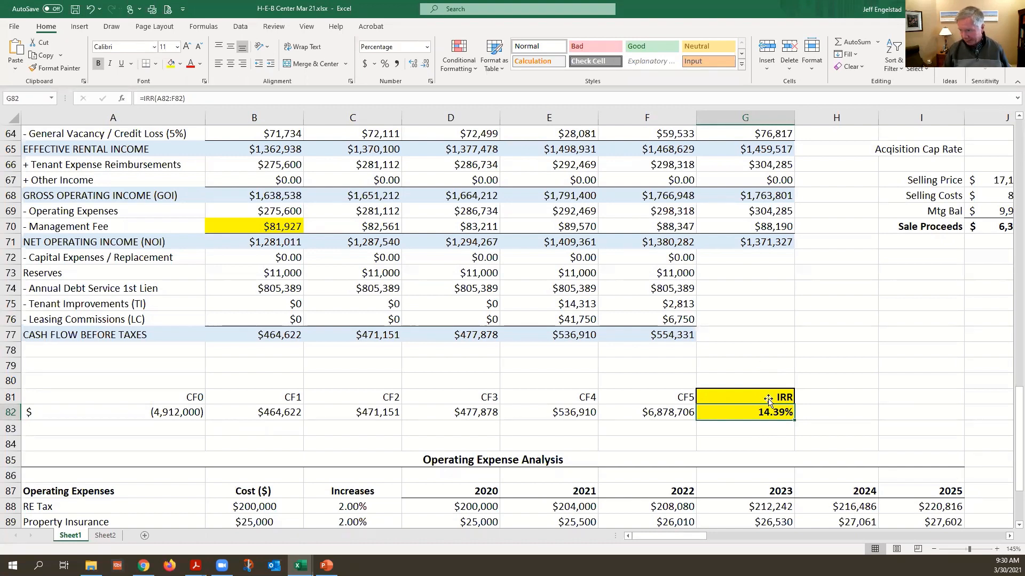
Review the Operating Expense Analysis and inspect the formula behind the 2020 property management fee
{"action": "scroll", "coordinate": [756, 435], "scroll_direction": "down", "scroll_amount": 2}
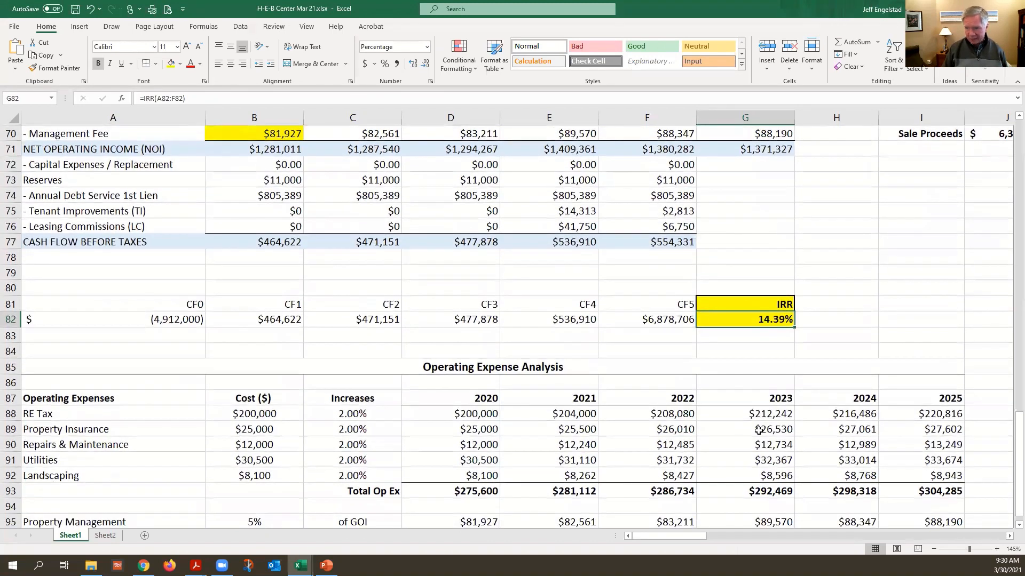
{"action": "scroll", "coordinate": [758, 430], "scroll_direction": "down", "scroll_amount": 3}
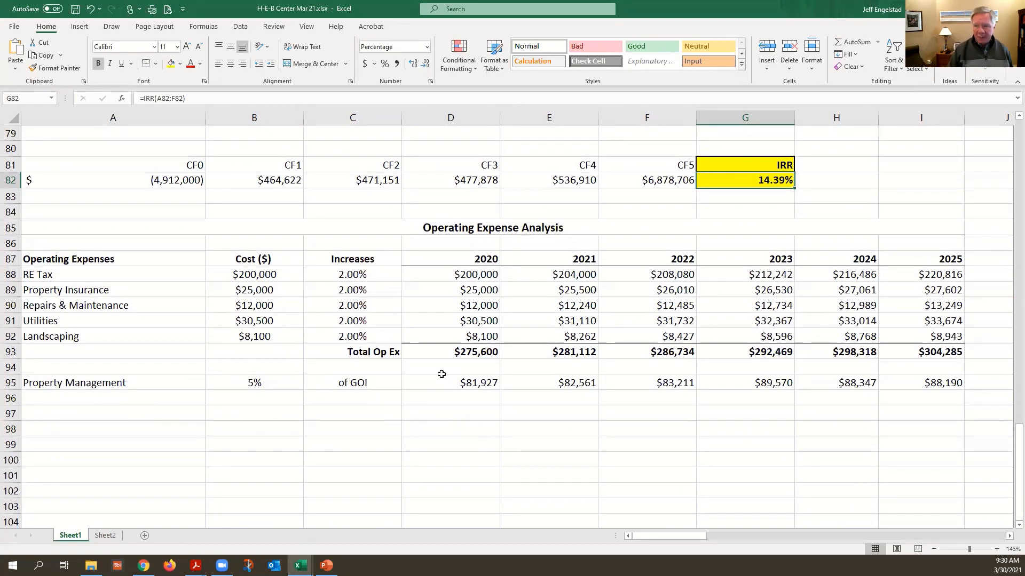
{"action": "left_click", "coordinate": [462, 384]}
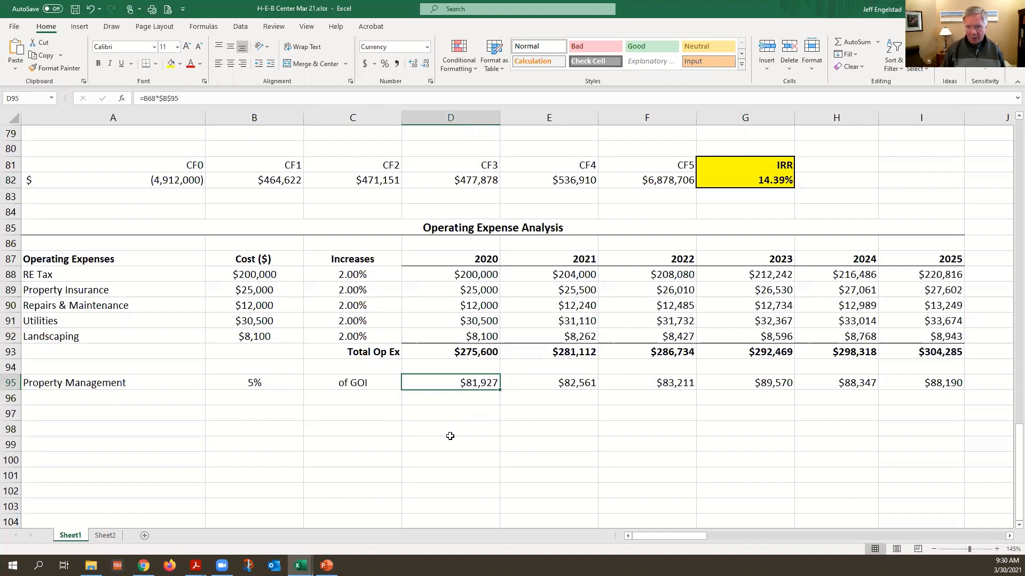
Recheck the IRR formula alongside the annual cash flows and the operating expense table
{"action": "scroll", "coordinate": [450, 436], "scroll_direction": "up", "scroll_amount": 6}
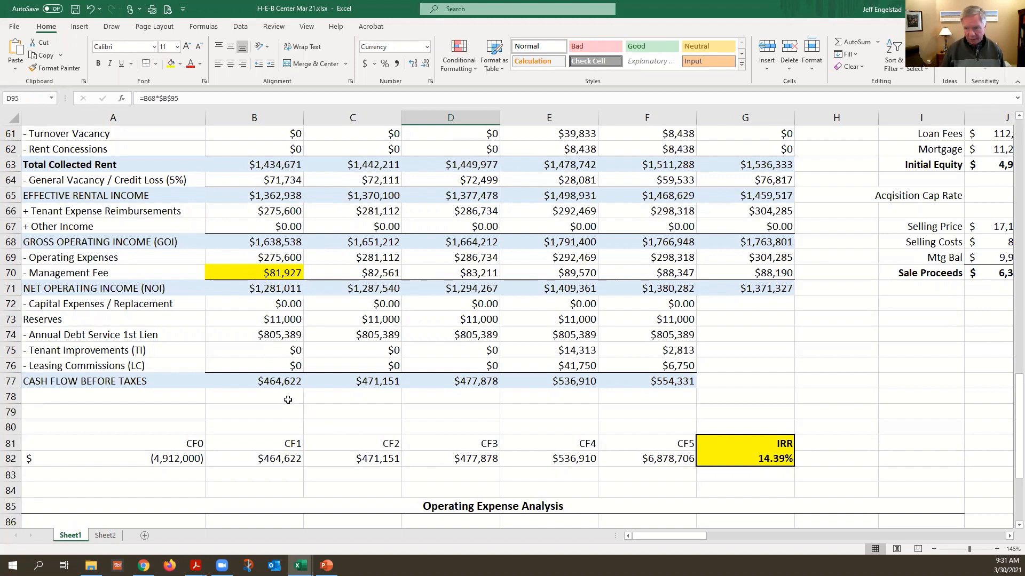
{"action": "left_click", "coordinate": [770, 454]}
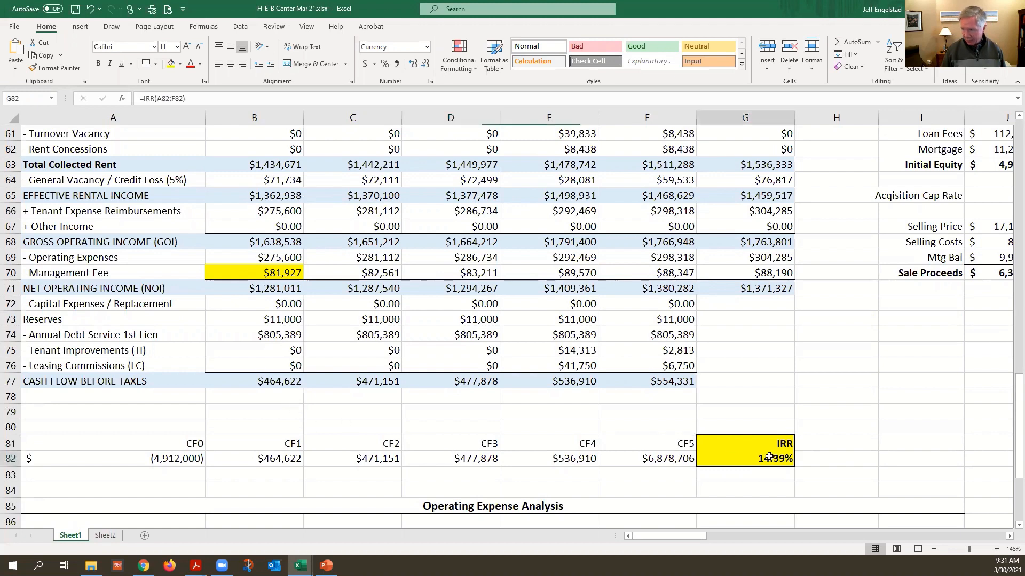
{"action": "scroll", "coordinate": [762, 406], "scroll_direction": "down", "scroll_amount": 5}
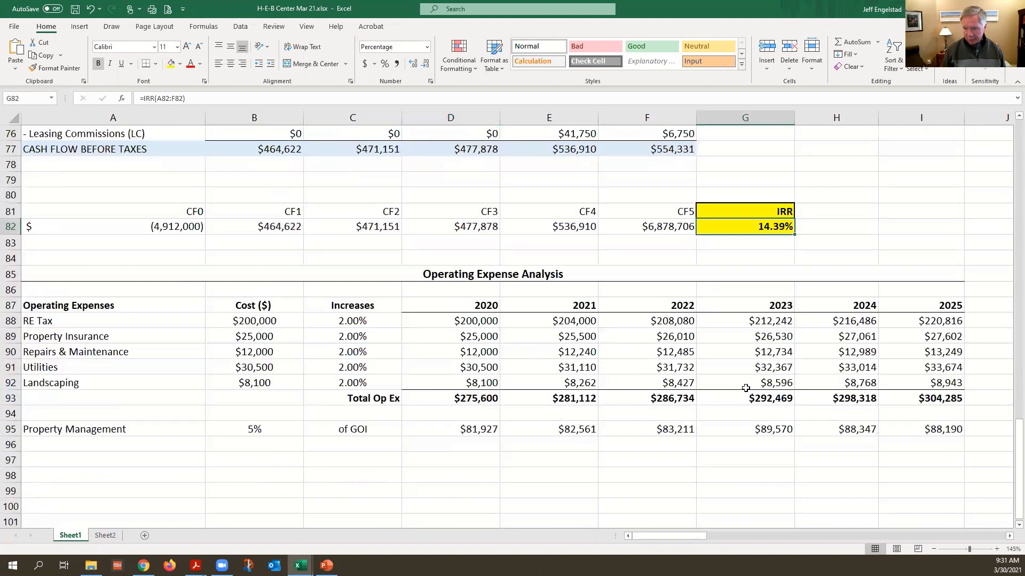
{"action": "scroll", "coordinate": [745, 388], "scroll_direction": "up", "scroll_amount": 3}
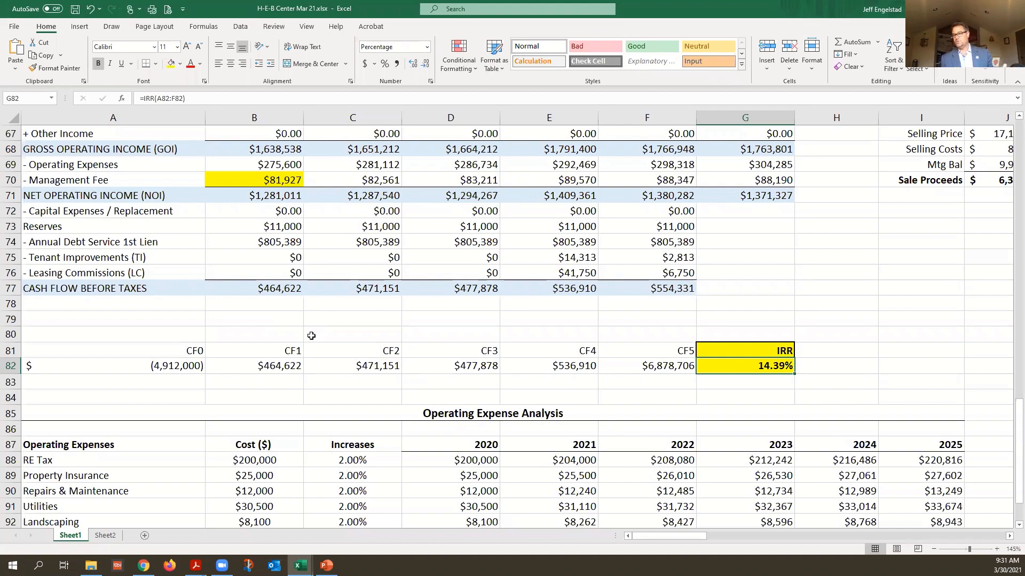
Return to the H-E-B Center data and point out the three tenant names and HEB Grocery's lease start date
{"action": "scroll", "coordinate": [308, 341], "scroll_direction": "up", "scroll_amount": 4}
{"action": "scroll", "coordinate": [327, 333], "scroll_direction": "up", "scroll_amount": 8}
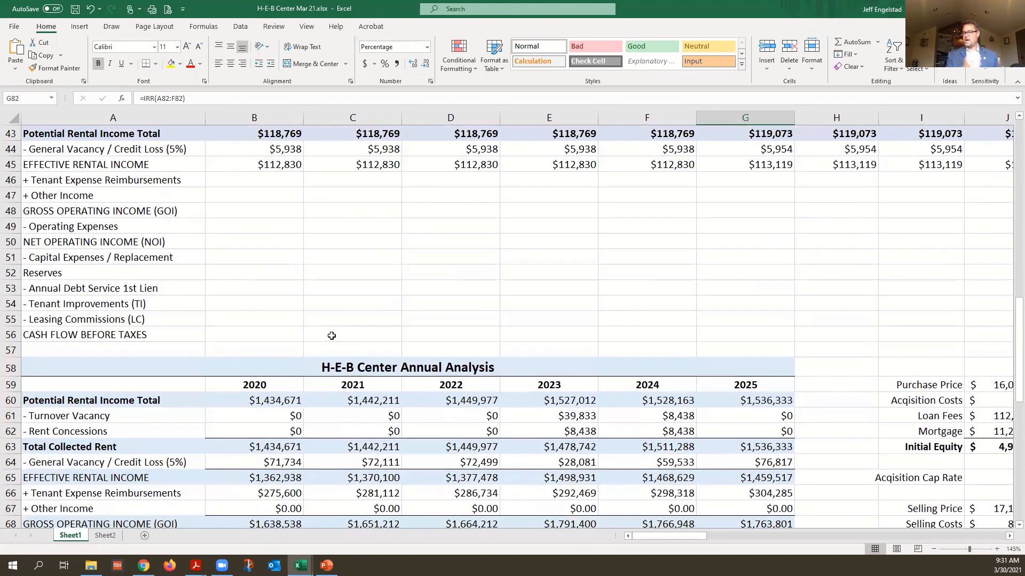
{"action": "scroll", "coordinate": [333, 335], "scroll_direction": "up", "scroll_amount": 9}
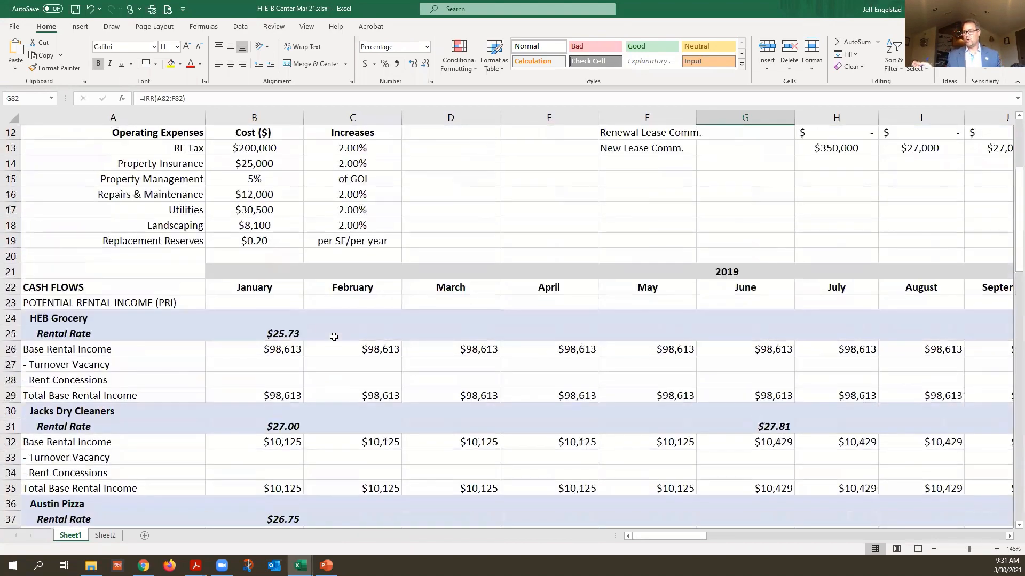
{"action": "scroll", "coordinate": [334, 336], "scroll_direction": "up", "scroll_amount": 1}
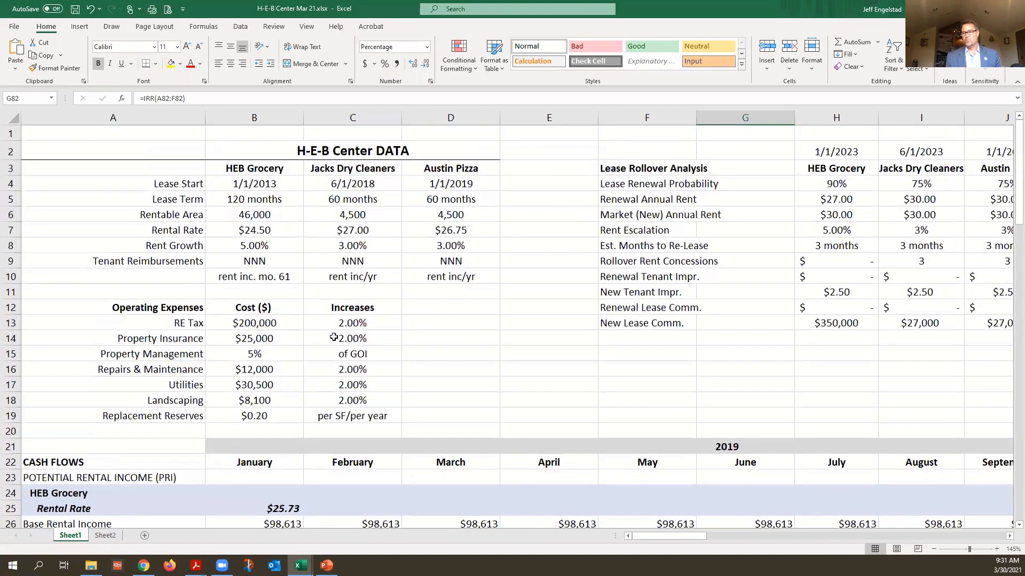
{"action": "left_click", "coordinate": [256, 185]}
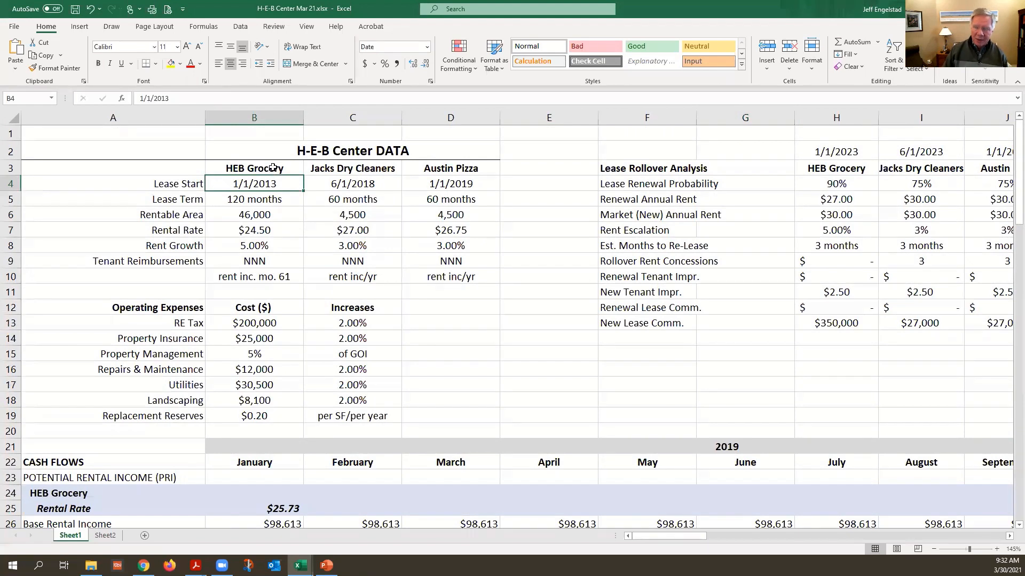
{"action": "left_click_drag", "start_coordinate": [270, 169], "coordinate": [434, 167]}
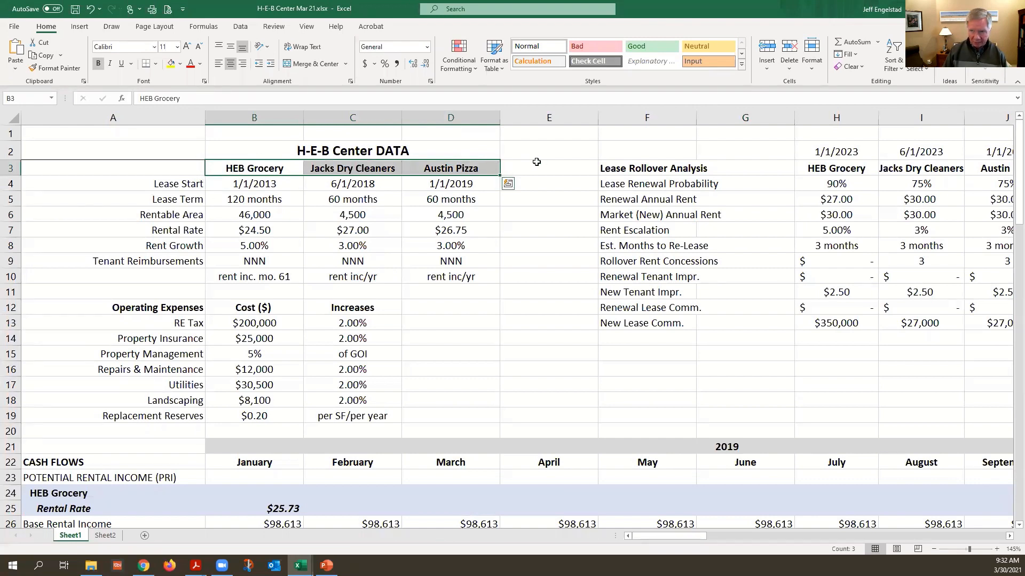
{"action": "left_click", "coordinate": [253, 184]}
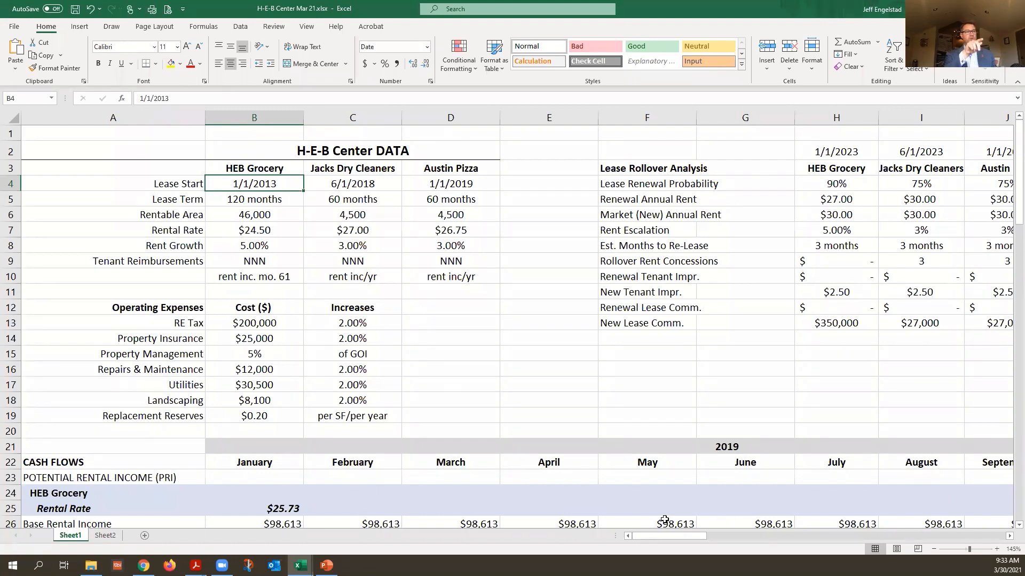
Follow the monthly cash flows to January 2023 and inspect HEB Grocery's tenant improvements formula beside the two other rollovers
{"action": "left_click", "coordinate": [1008, 536]}
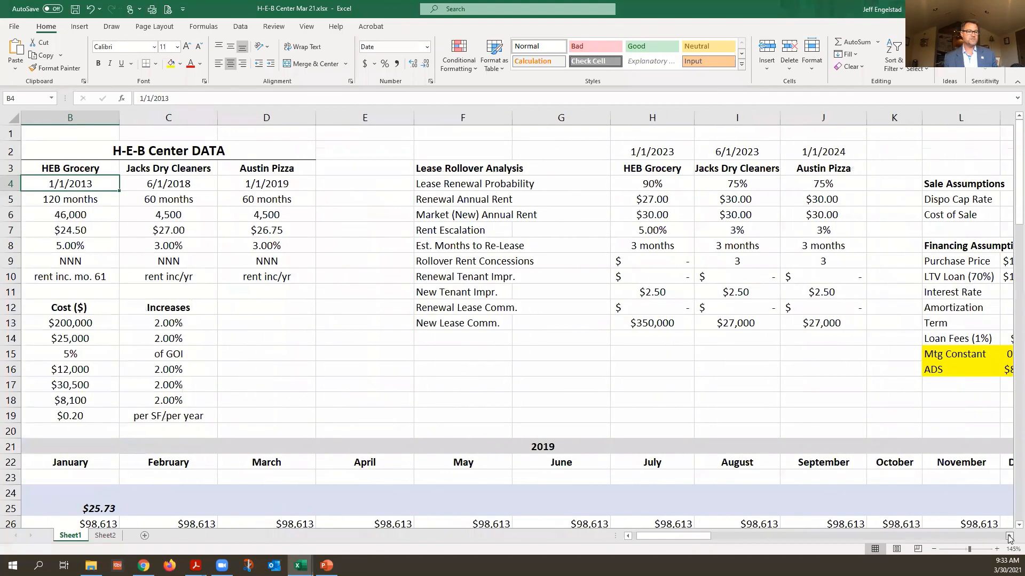
{"action": "scroll", "coordinate": [648, 320], "scroll_direction": "down", "scroll_amount": 4}
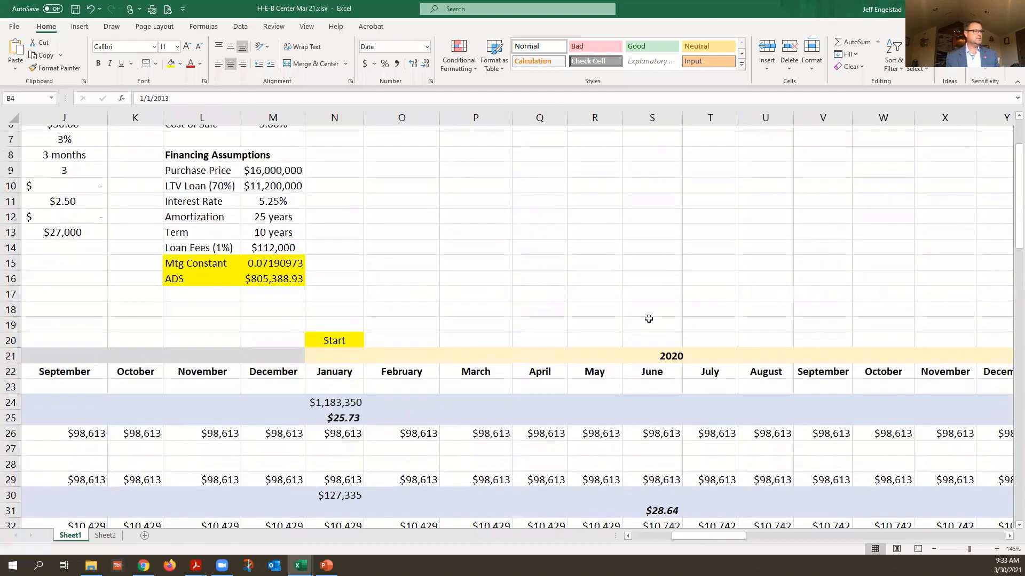
{"action": "scroll", "coordinate": [648, 320], "scroll_direction": "down", "scroll_amount": 3}
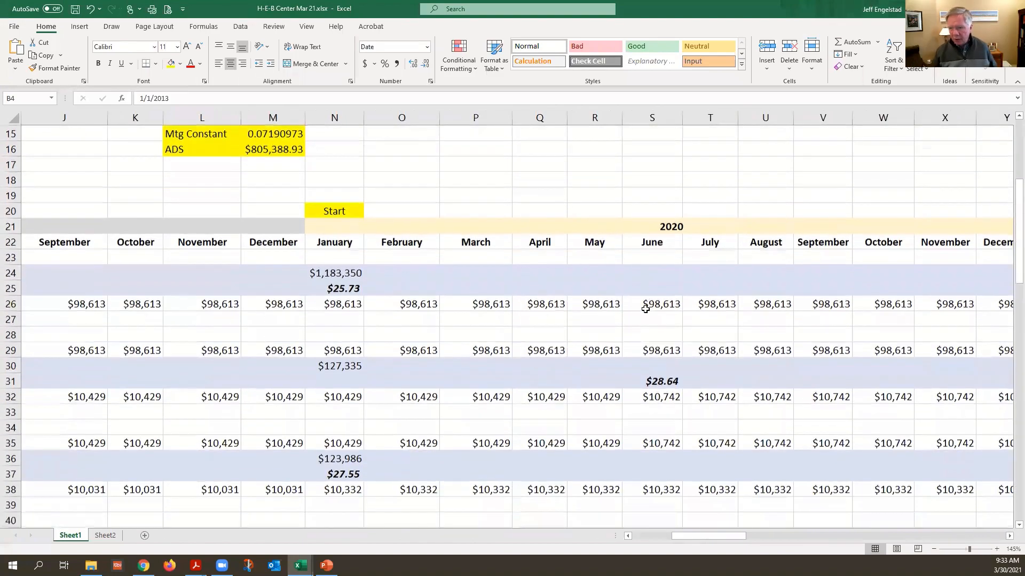
{"action": "scroll", "coordinate": [727, 375], "scroll_direction": "down", "scroll_amount": 1}
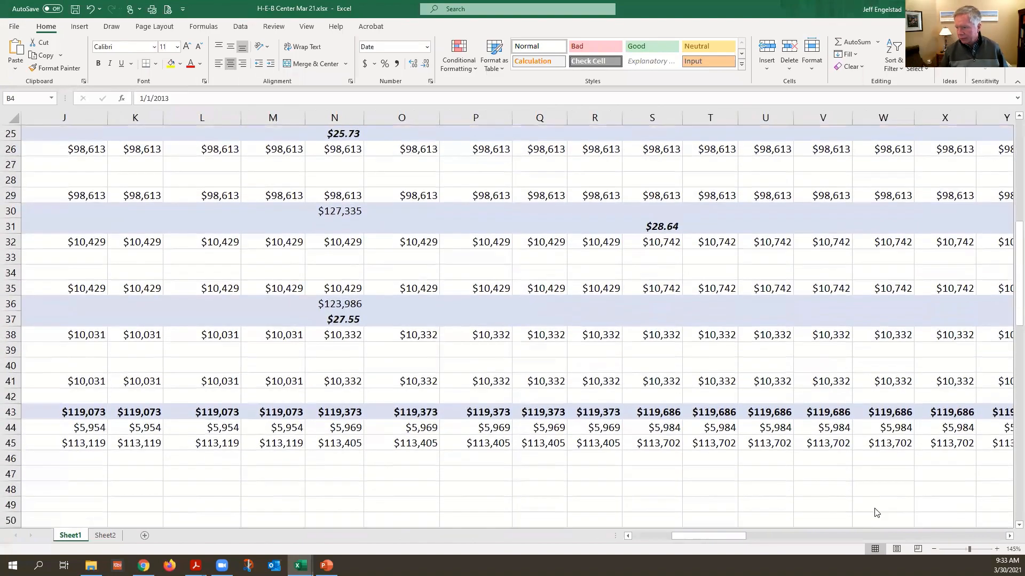
{"action": "left_click", "coordinate": [1008, 536]}
{"action": "left_click_drag", "start_coordinate": [1009, 536], "coordinate": [1008, 536]}
{"action": "scroll", "coordinate": [602, 427], "scroll_direction": "down", "scroll_amount": 3}
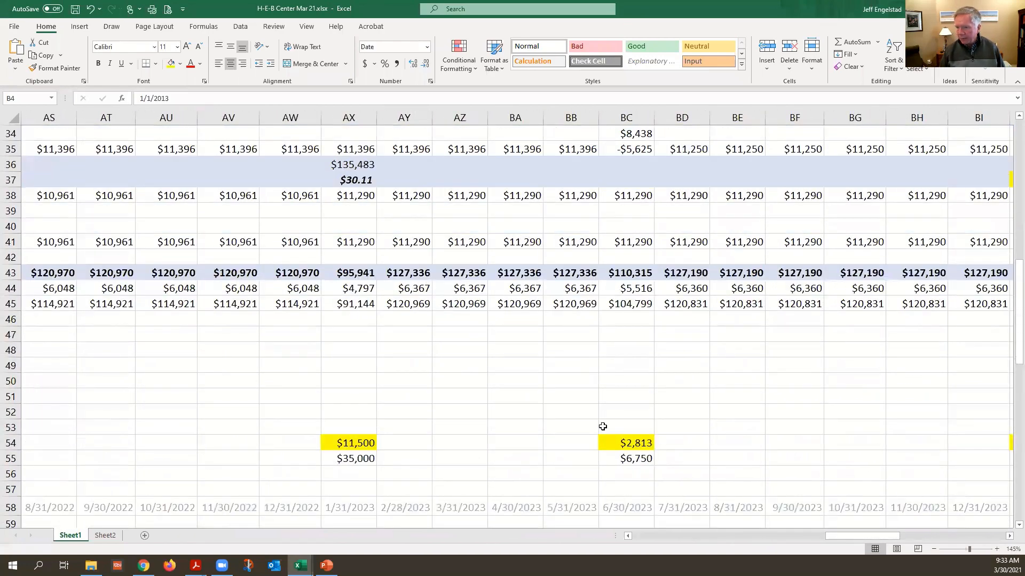
{"action": "left_click", "coordinate": [346, 441]}
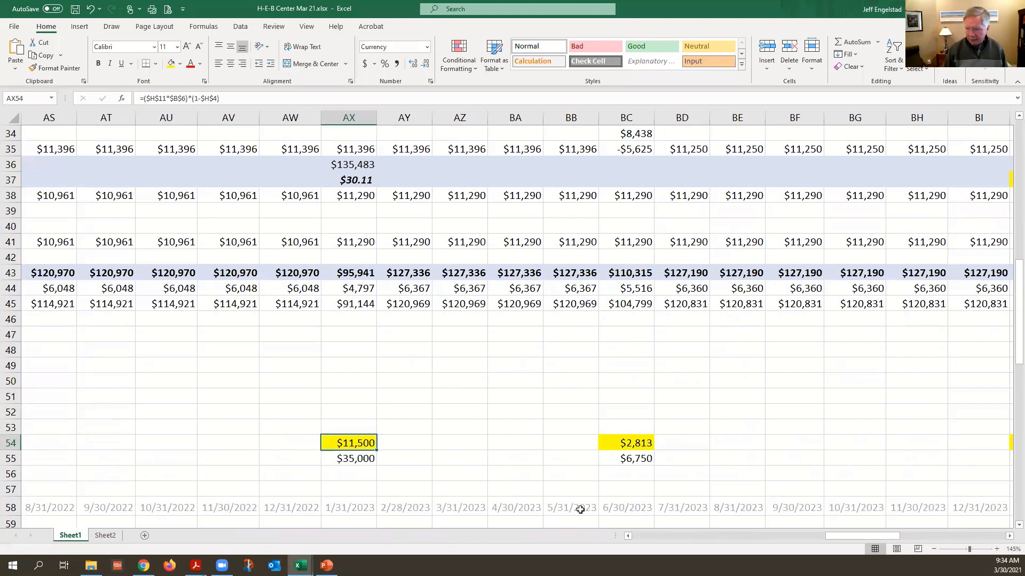
{"action": "mouse_move", "coordinate": [835, 534]}
{"action": "left_mouse_down"}
{"action": "mouse_move", "coordinate": [620, 540]}
{"action": "mouse_move", "coordinate": [864, 537]}
{"action": "mouse_move", "coordinate": [847, 537]}
{"action": "left_mouse_up"}
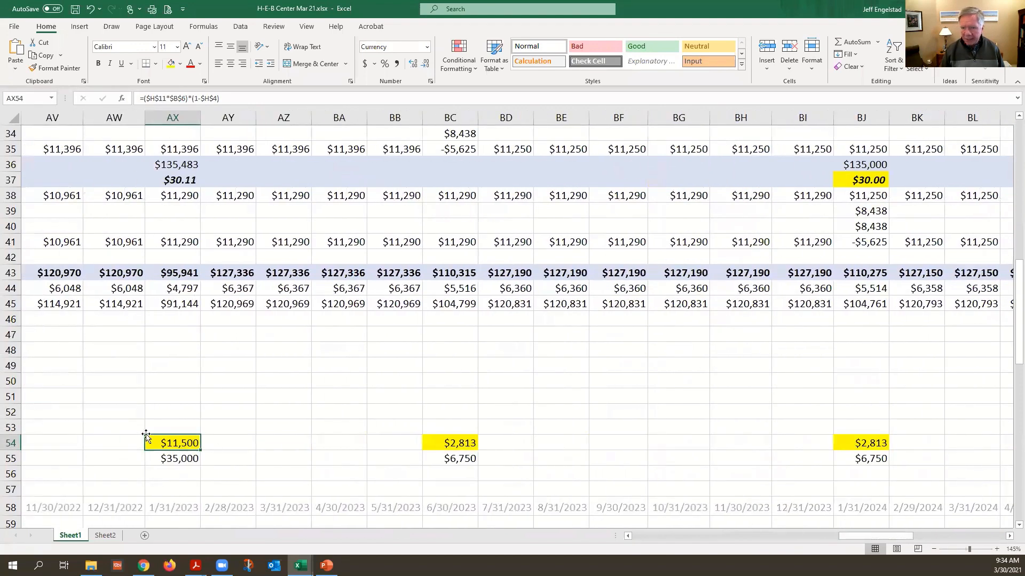
Inspect the formula for HEB Grocery's 2023 annual base rent total above the January 2023 rental rate
{"action": "scroll", "coordinate": [219, 201], "scroll_direction": "up", "scroll_amount": 3}
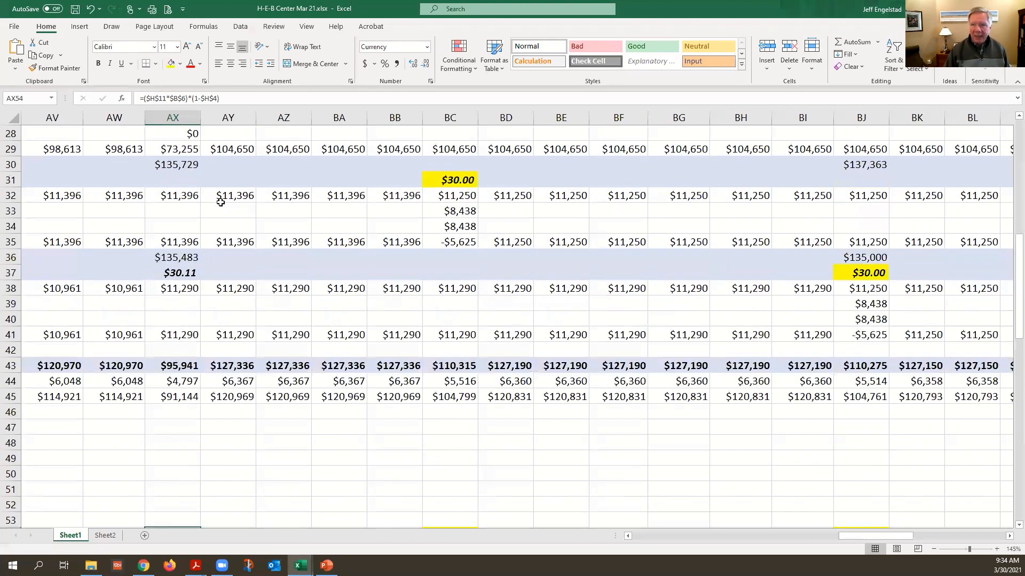
{"action": "scroll", "coordinate": [219, 197], "scroll_direction": "up", "scroll_amount": 2}
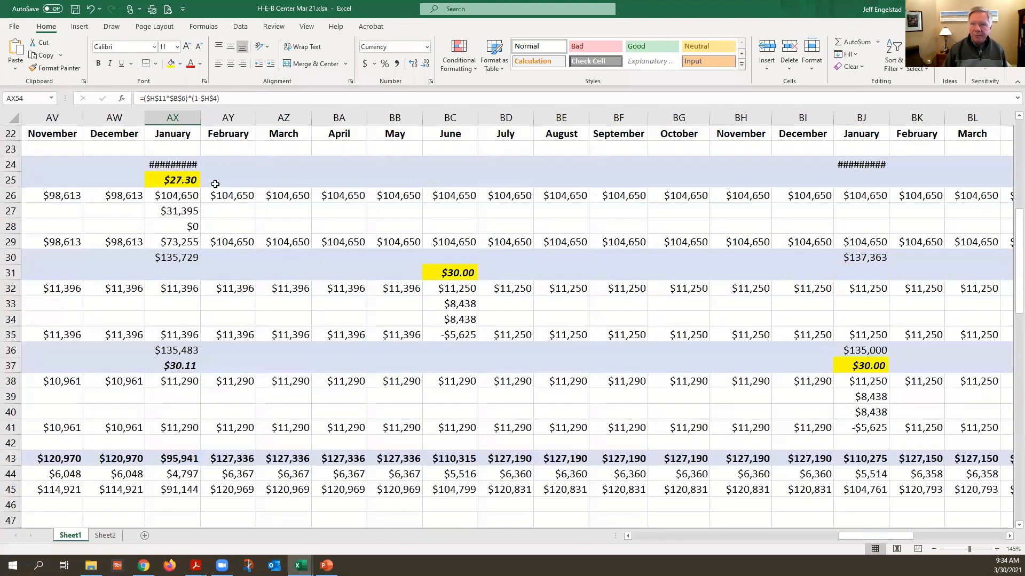
{"action": "left_click", "coordinate": [186, 159]}
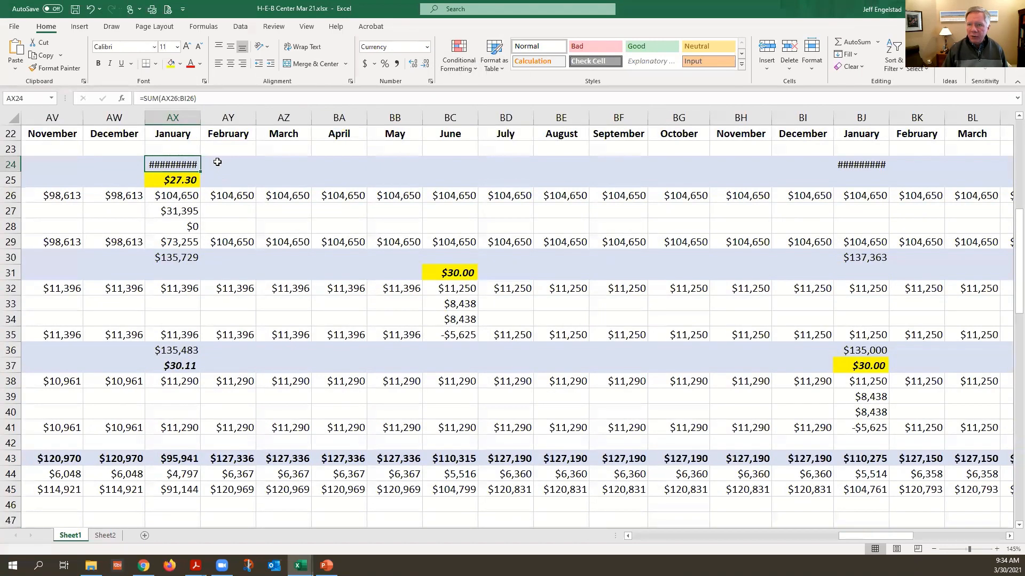
{"action": "scroll", "coordinate": [220, 164], "scroll_direction": "up", "scroll_amount": 1}
{"action": "scroll", "coordinate": [223, 203], "scroll_direction": "down", "scroll_amount": 5}
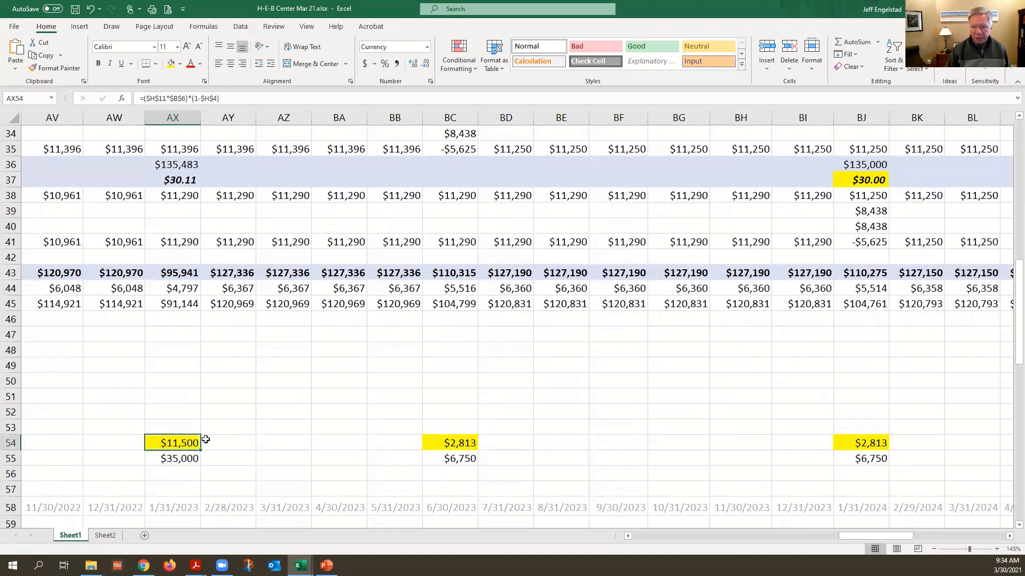
Compare the January 2023 tenant improvements and leasing commissions formulas for HEB Grocery
{"action": "left_click", "coordinate": [188, 445]}
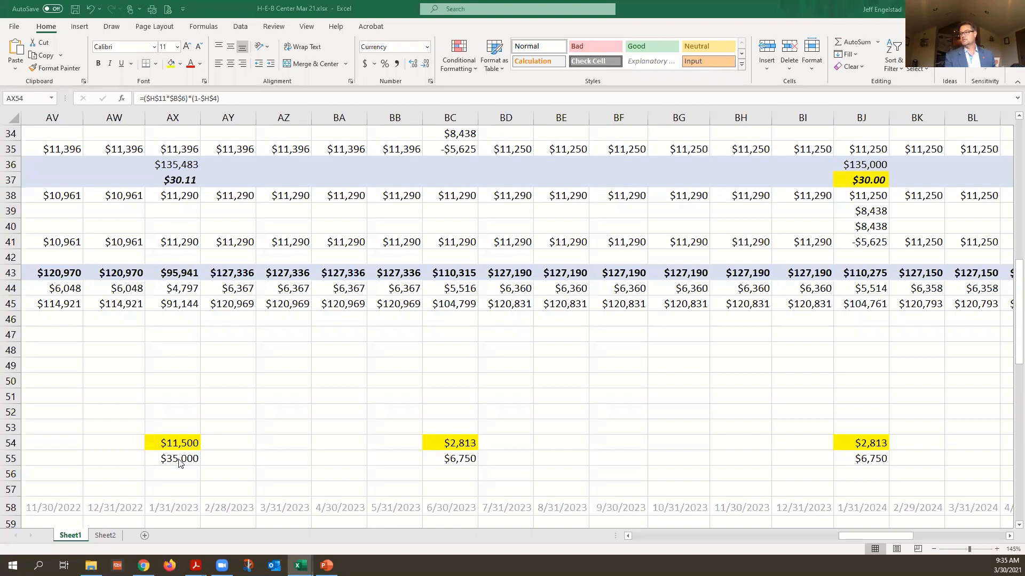
{"action": "left_click", "coordinate": [179, 460]}
{"action": "left_click", "coordinate": [179, 459]}
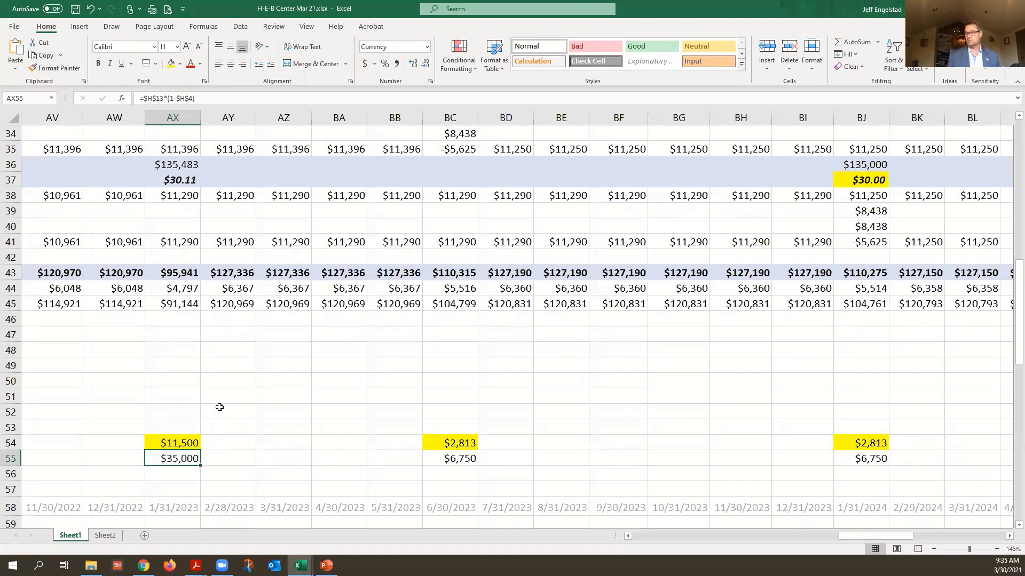
Return from the monthly rollover costs to the H-E-B Center Annual Analysis
{"action": "scroll", "coordinate": [219, 407], "scroll_direction": "down", "scroll_amount": 1}
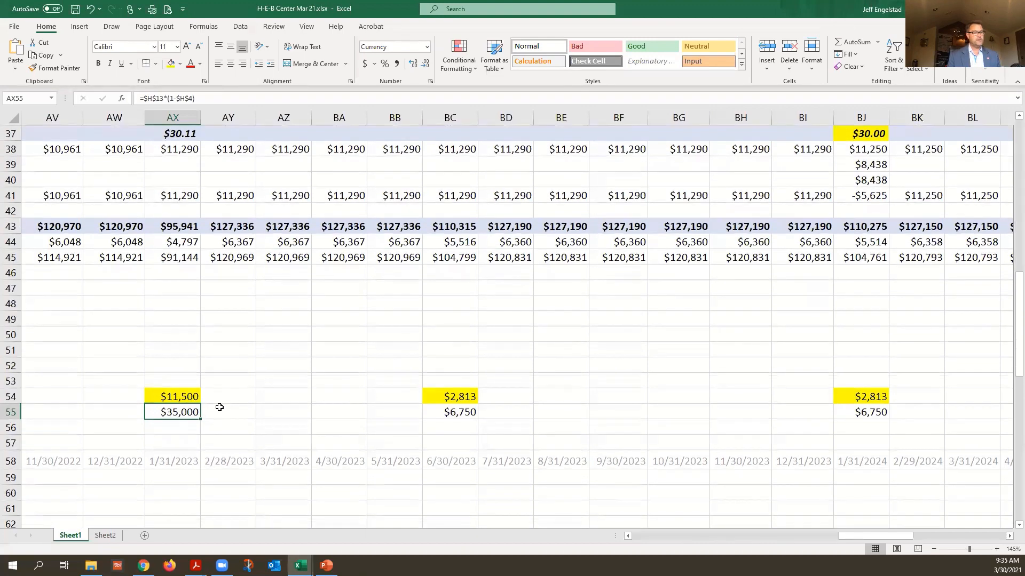
{"action": "left_click_drag", "start_coordinate": [882, 536], "coordinate": [676, 535]}
{"action": "scroll", "coordinate": [604, 459], "scroll_direction": "down", "scroll_amount": 7}
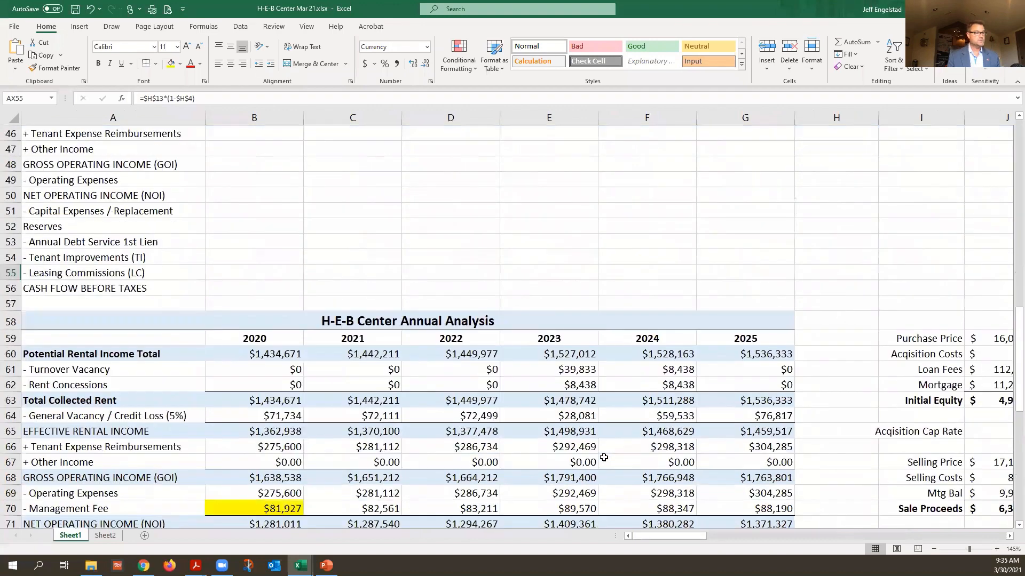
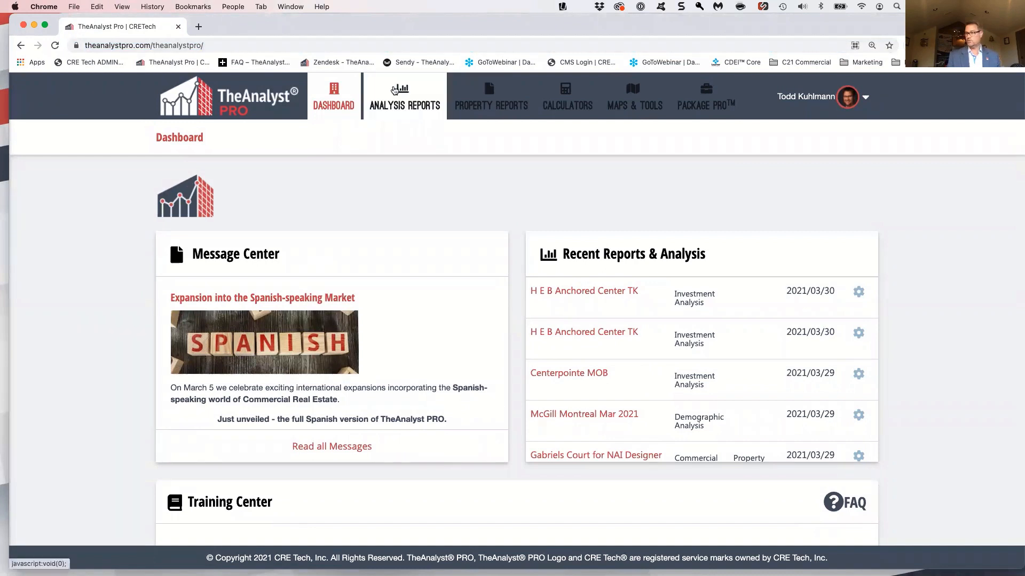
Open the Investment Analysis section with its list of saved analyses
{"action": "left_click", "coordinate": [394, 90]}
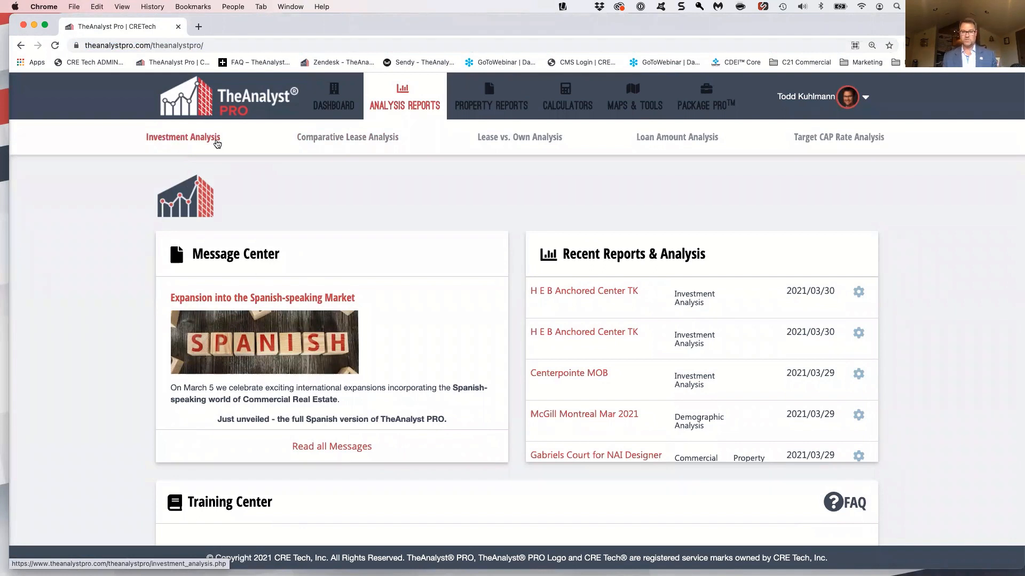
{"action": "left_click", "coordinate": [217, 143]}
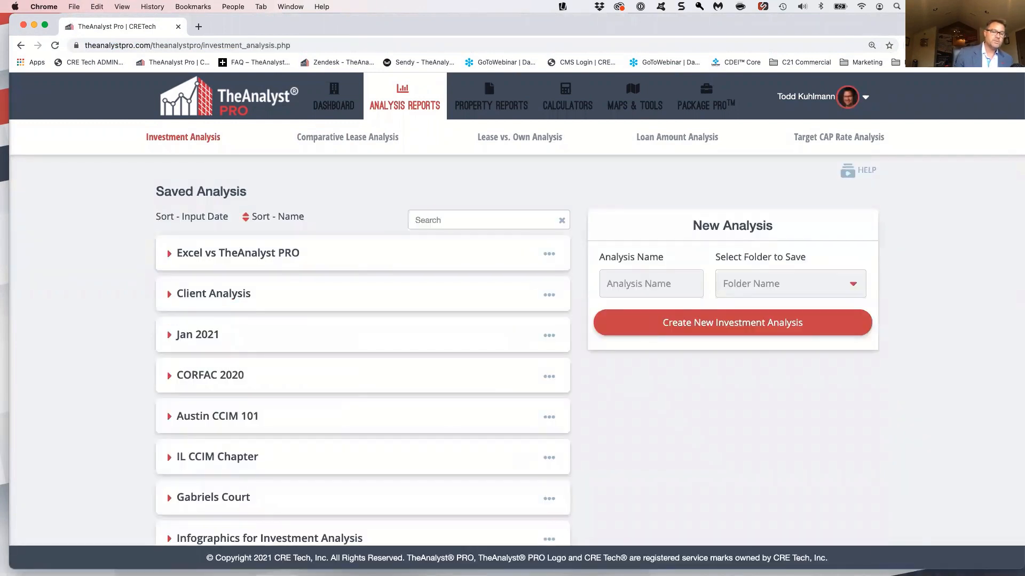
Arrange the browser window side by side with the HEB Center Forecasting NOI PDF, showing the PDF's first page
{"action": "left_click_drag", "start_coordinate": [1023, 568], "coordinate": [781, 575]}
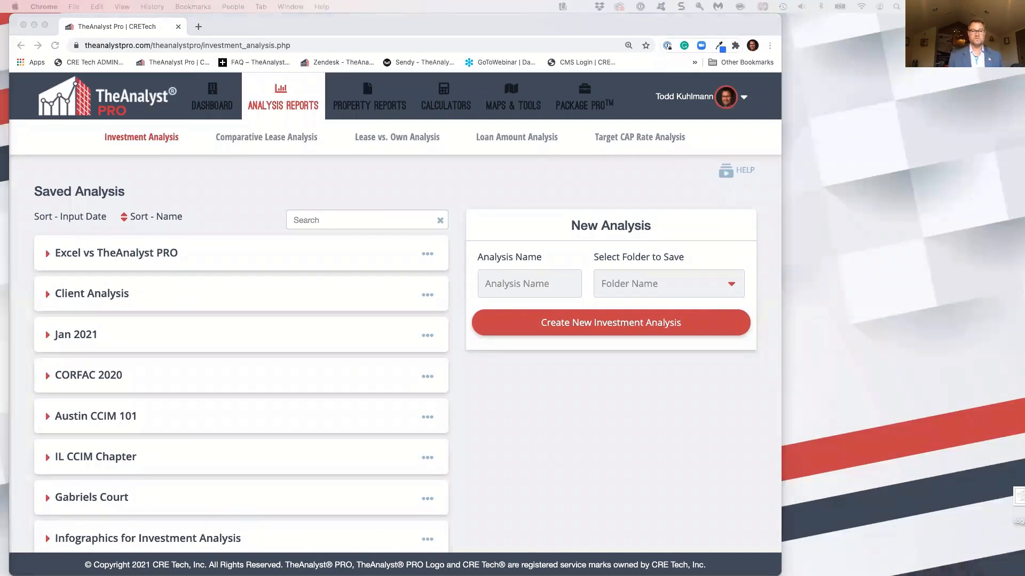
{"action": "left_click_drag", "start_coordinate": [1024, 480], "coordinate": [710, 15]}
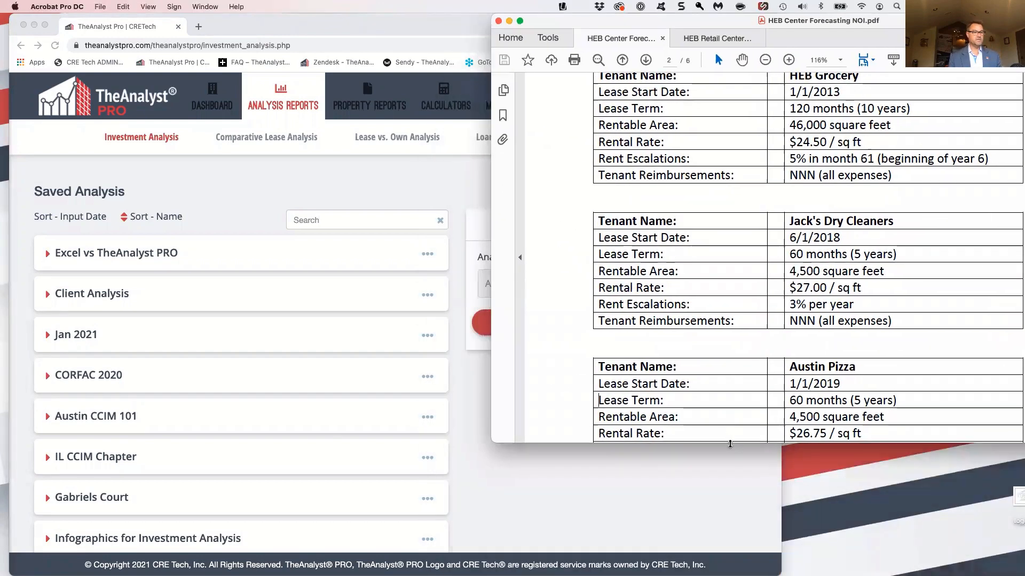
{"action": "left_click_drag", "start_coordinate": [730, 444], "coordinate": [731, 575]}
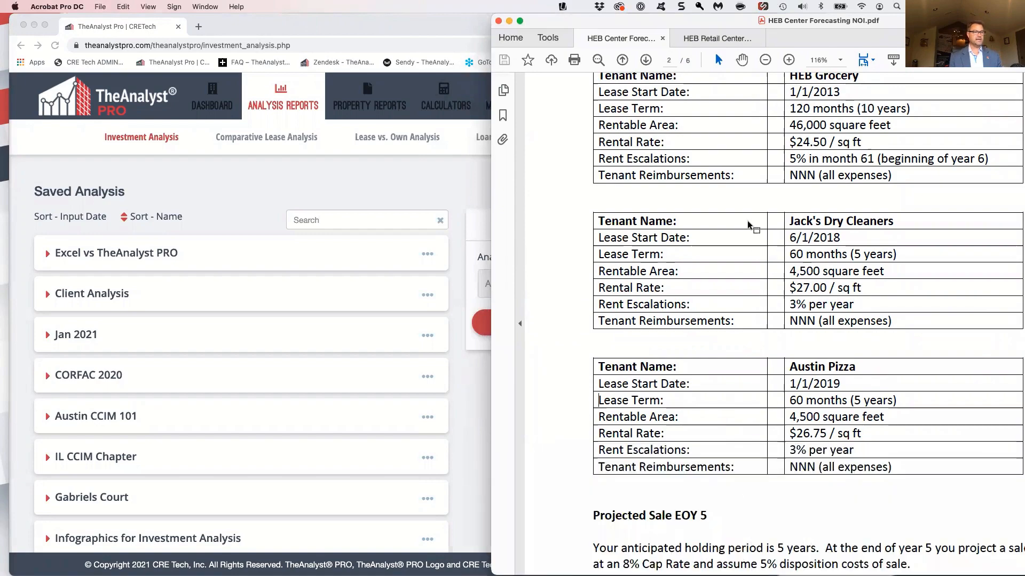
{"action": "scroll", "coordinate": [749, 224], "scroll_direction": "up", "scroll_amount": 15}
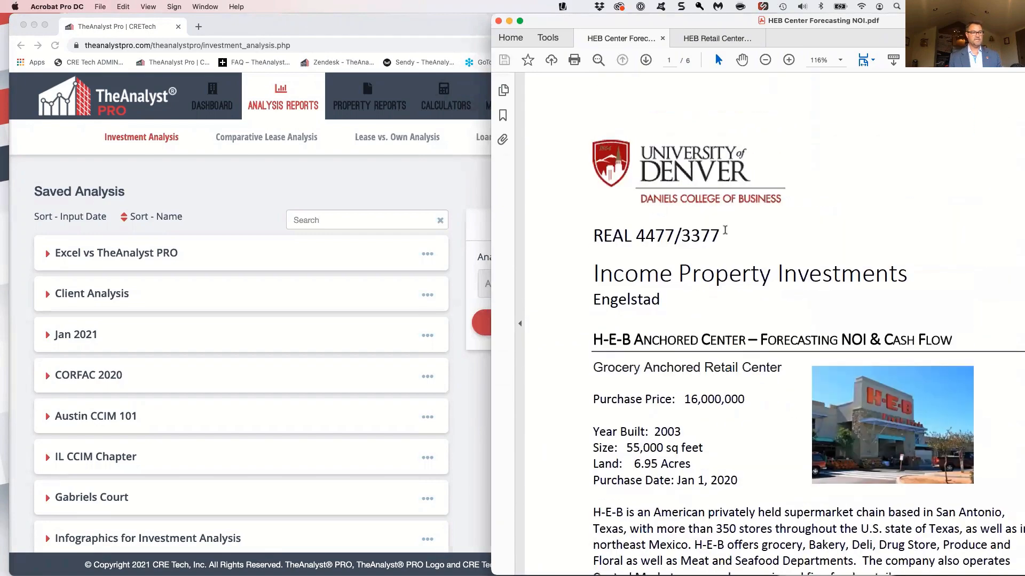
{"action": "left_click", "coordinate": [366, 184]}
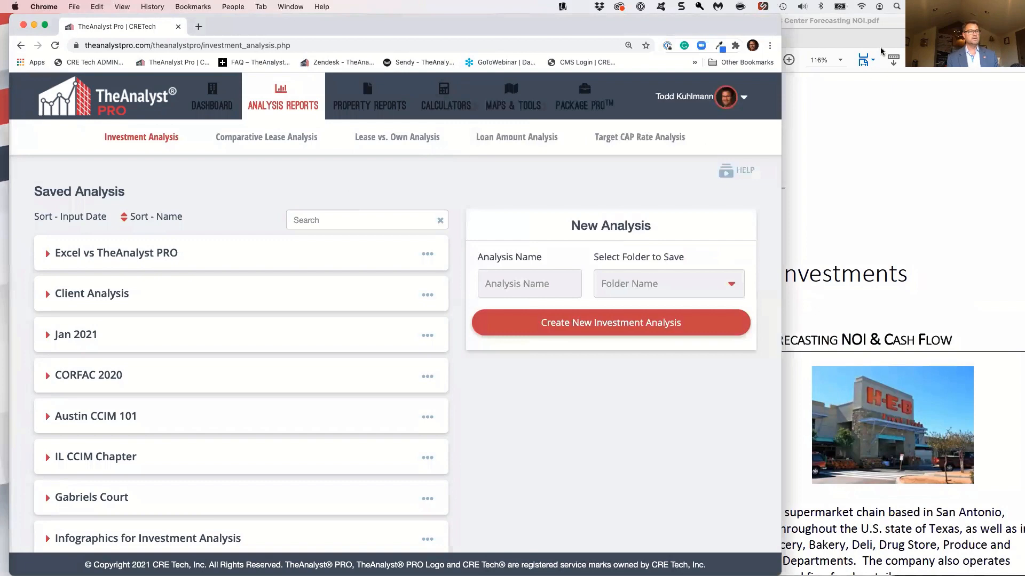
{"action": "left_click", "coordinate": [884, 26]}
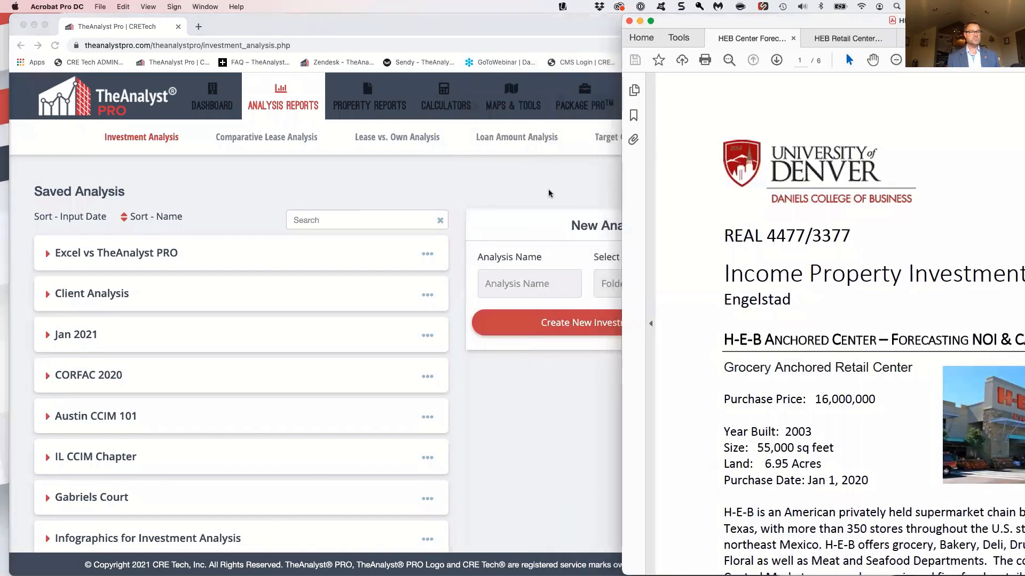
{"action": "left_click", "coordinate": [549, 193]}
{"action": "left_click_drag", "start_coordinate": [703, 255], "coordinate": [676, 256]}
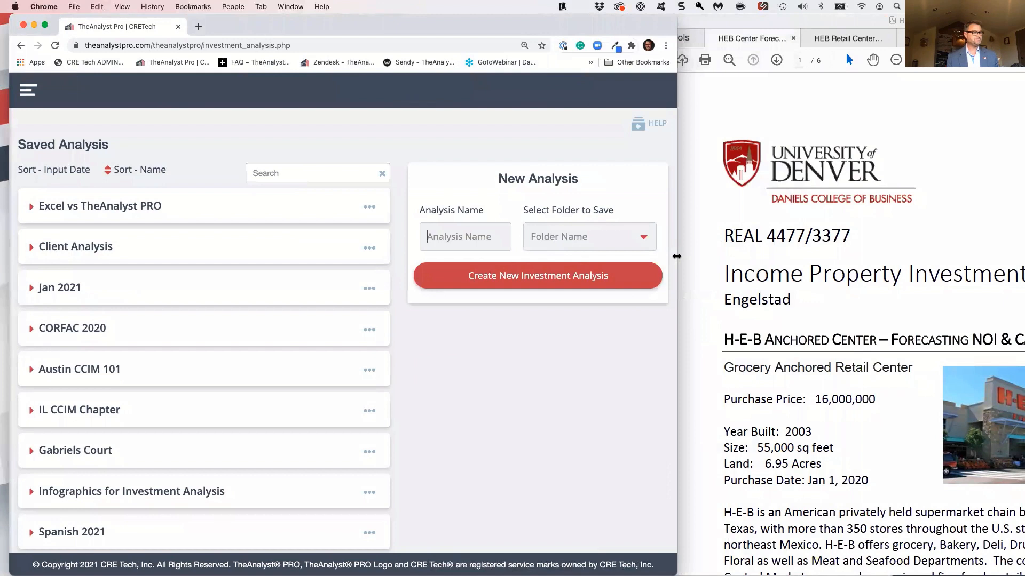
Create a new investment analysis named HEB Anchored Center in the Excel vs TheAnalyst PRO folder
{"action": "left_click", "coordinate": [450, 233]}
{"action": "type", "text": "HE"}
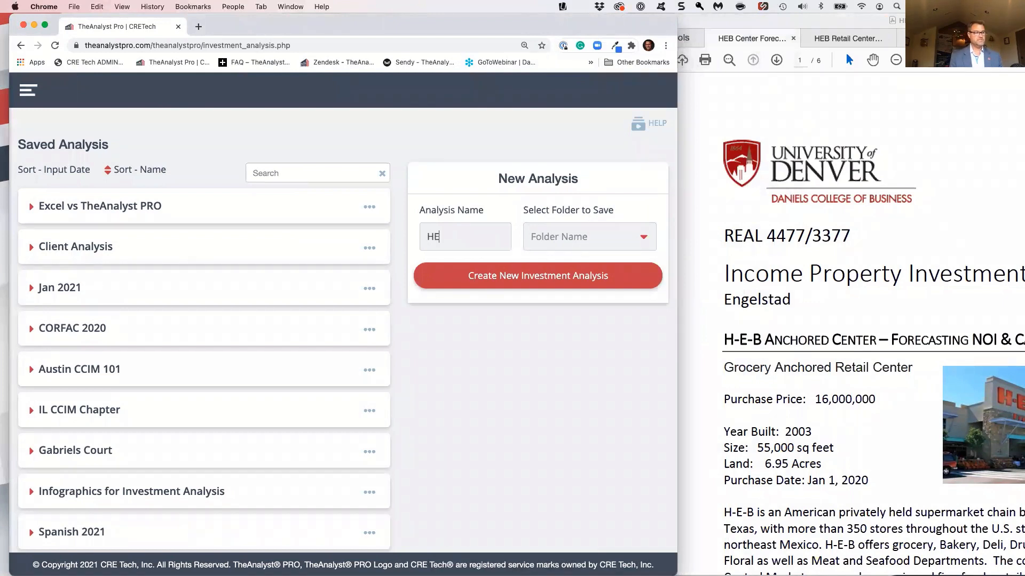
{"action": "type", "text": "B Anchore"}
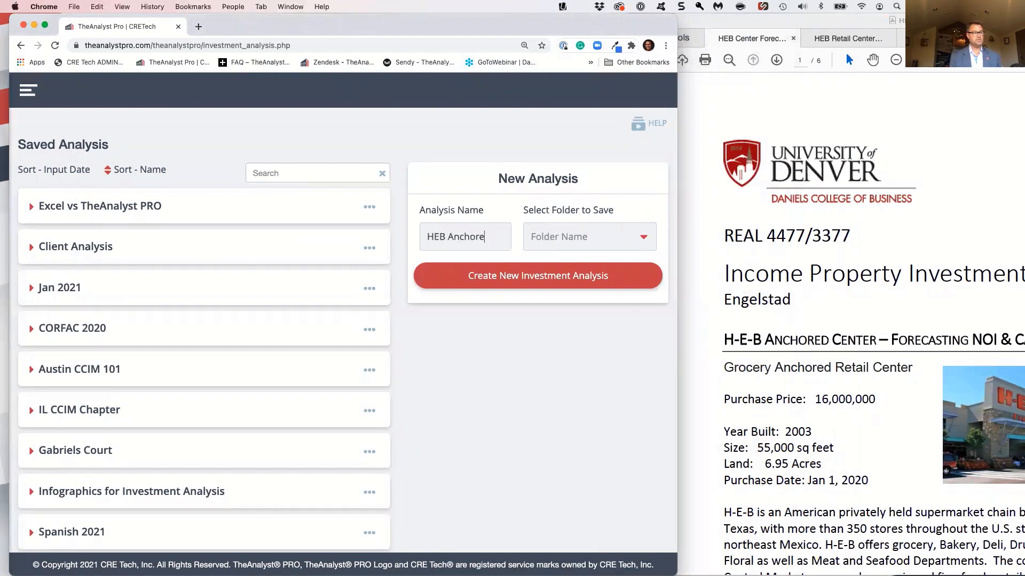
{"action": "type", "text": "d Center"}
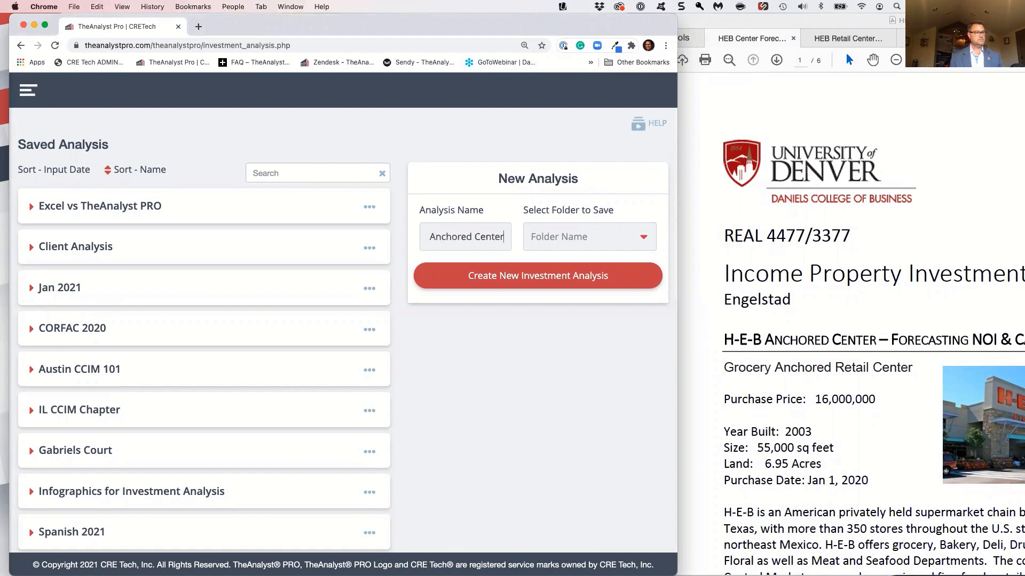
{"action": "left_click", "coordinate": [614, 238]}
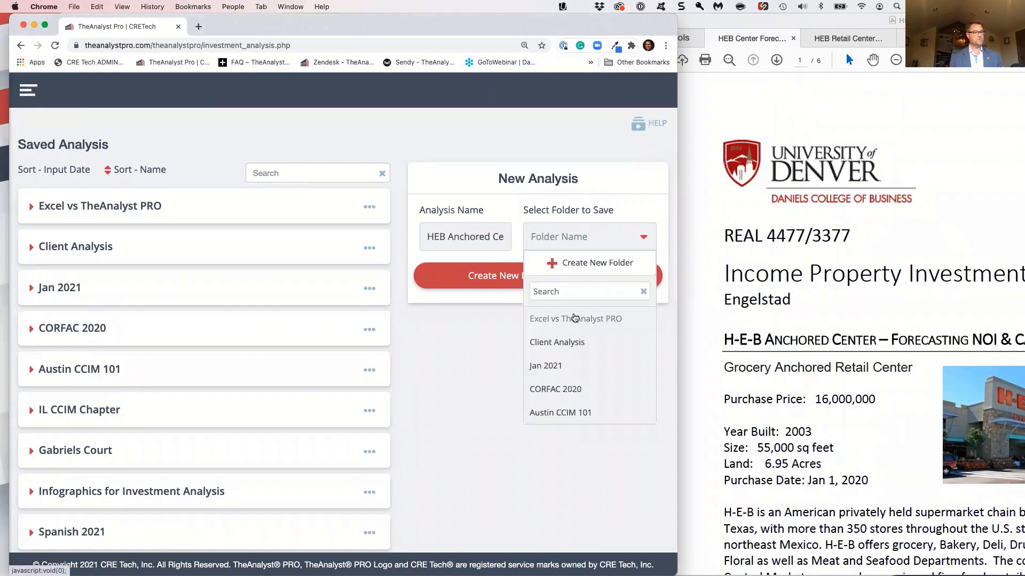
{"action": "left_click", "coordinate": [566, 320]}
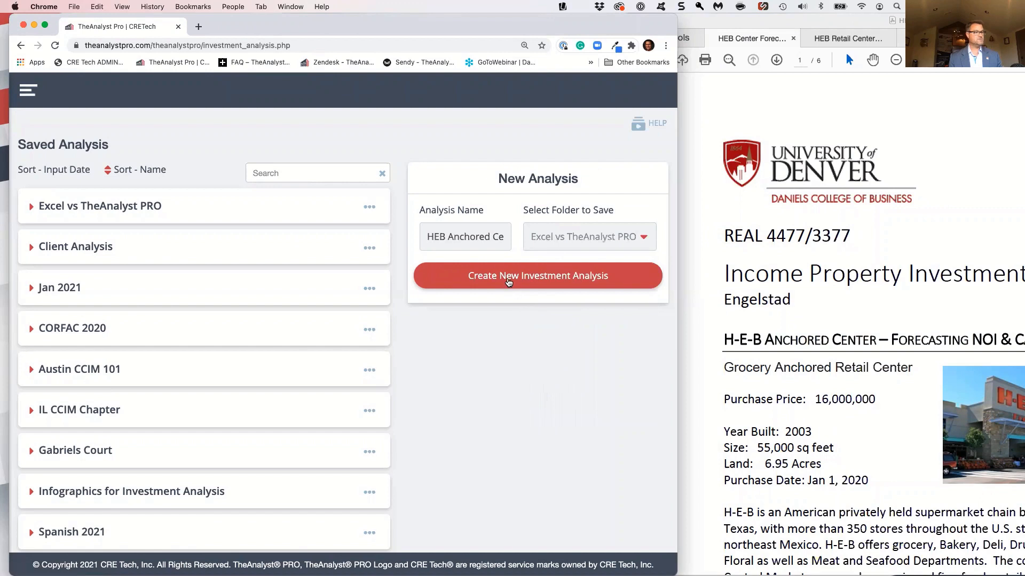
{"action": "left_click", "coordinate": [508, 280]}
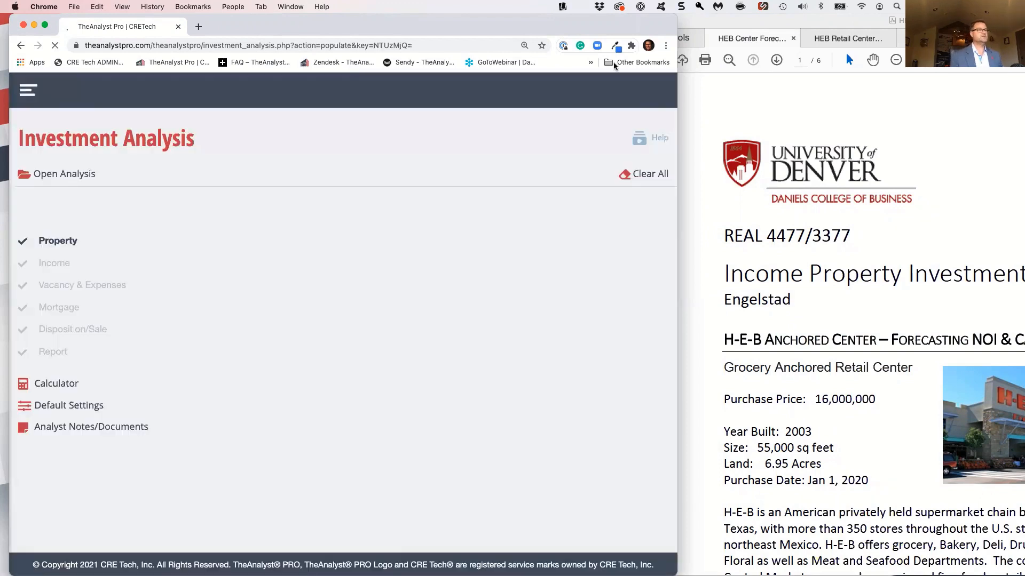
Set the property's purchase price to $16,000,000, keeping Purchase Price as the pricing basis
{"action": "left_click_drag", "start_coordinate": [626, 19], "coordinate": [618, 19]}
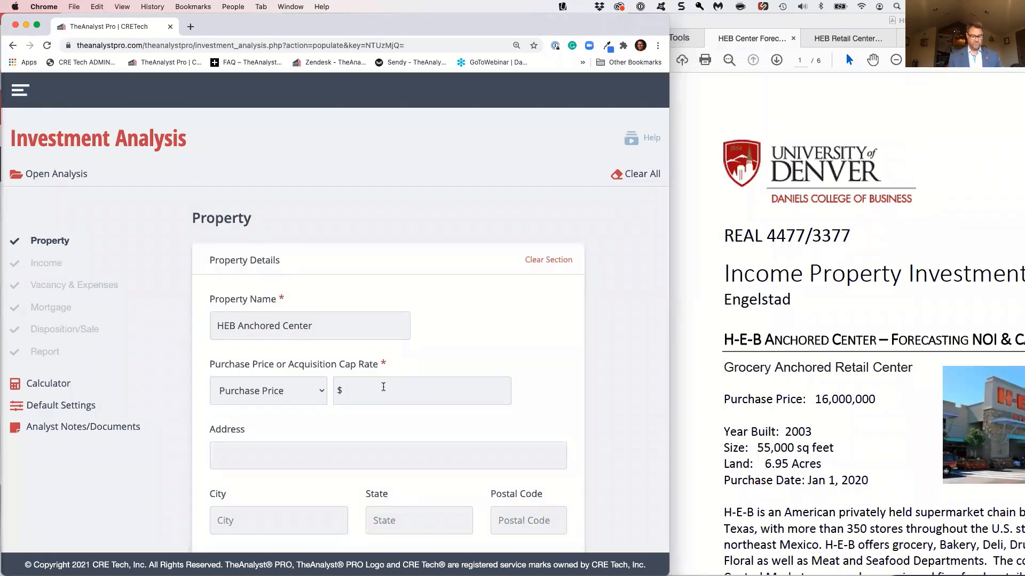
{"action": "type", "text": "600"}
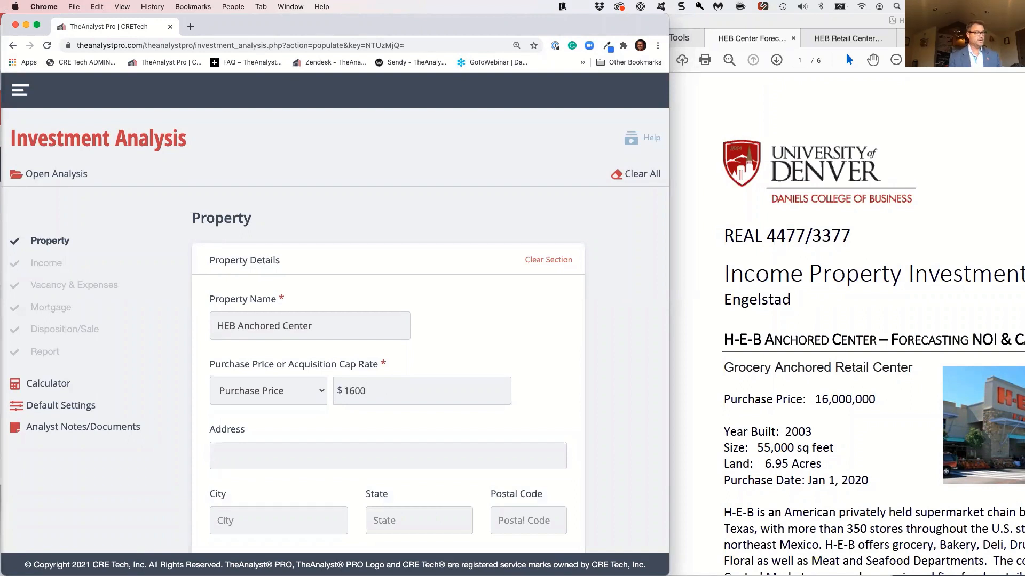
{"action": "type", "text": "00000"}
{"action": "left_click", "coordinate": [383, 414]}
{"action": "left_click", "coordinate": [386, 391]}
{"action": "key", "text": "BackSpace"}
{"action": "left_click", "coordinate": [383, 412]}
{"action": "left_click", "coordinate": [320, 390]}
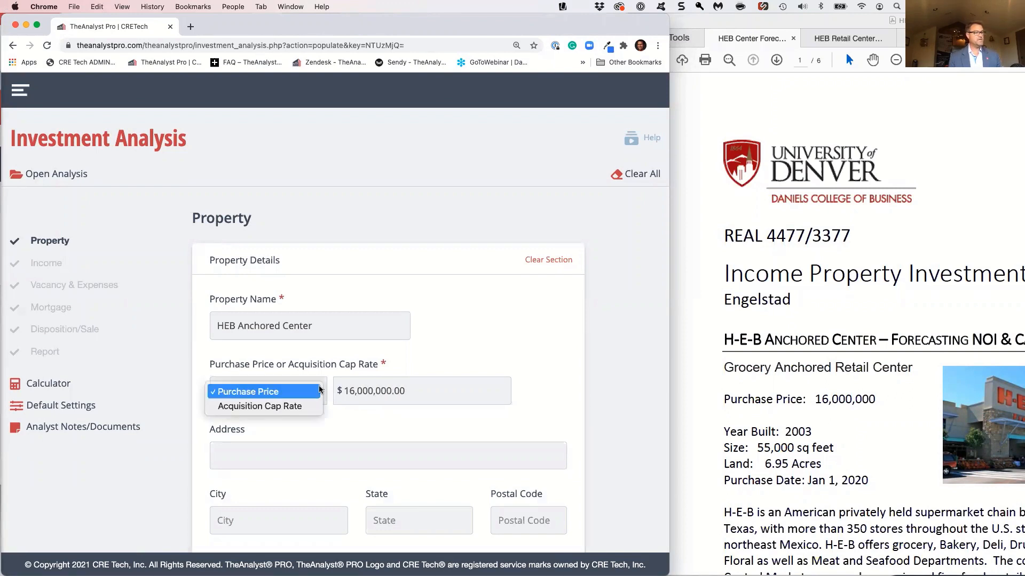
{"action": "left_click", "coordinate": [335, 413]}
Set the property size to 55,000 square feet
{"action": "scroll", "coordinate": [335, 413], "scroll_direction": "down", "scroll_amount": 3}
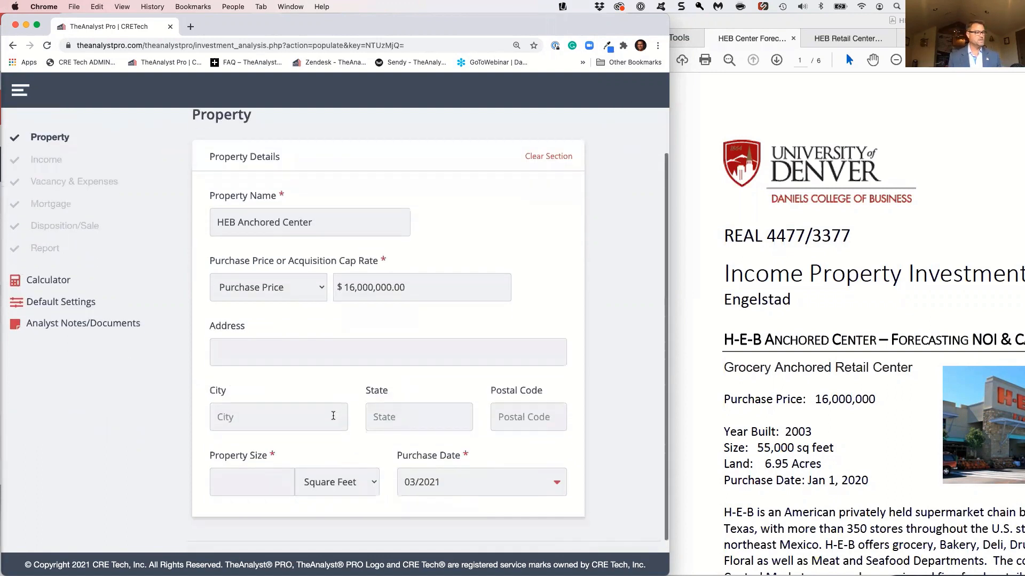
{"action": "left_click", "coordinate": [275, 484]}
{"action": "type", "text": "55000"}
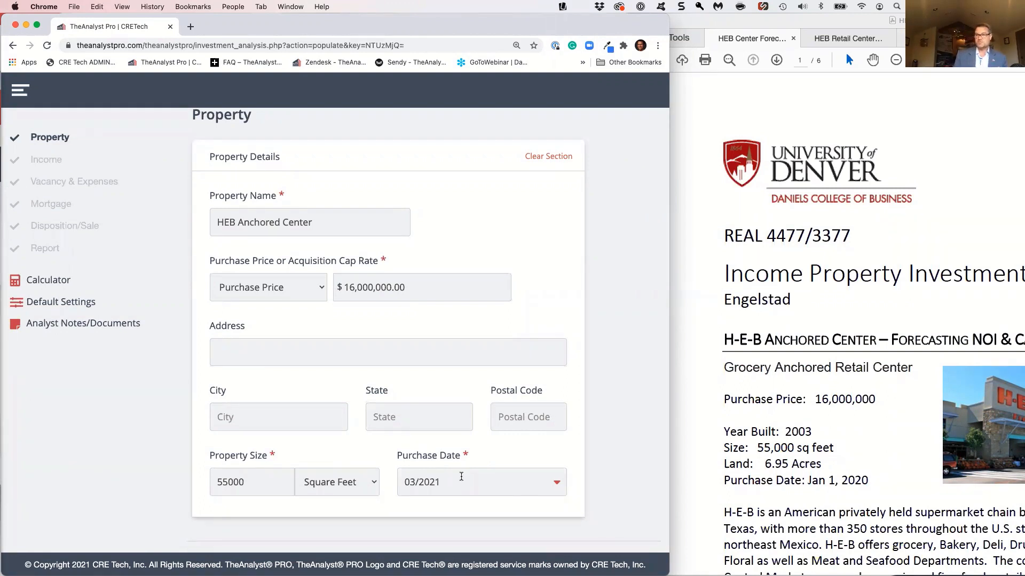
Set the purchase date to January 2020 and continue to the Income section
{"action": "left_click", "coordinate": [557, 484]}
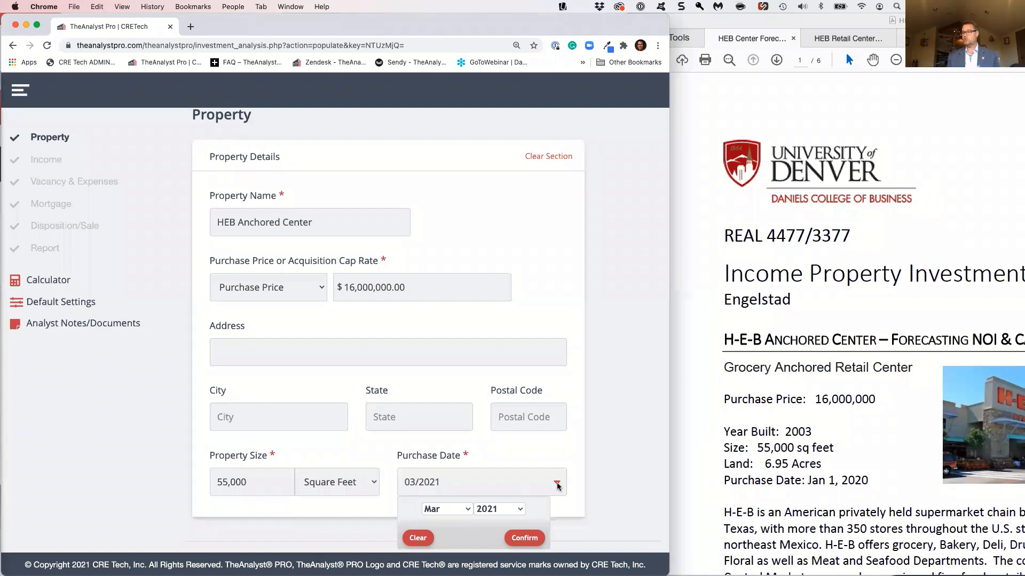
{"action": "left_click", "coordinate": [466, 511]}
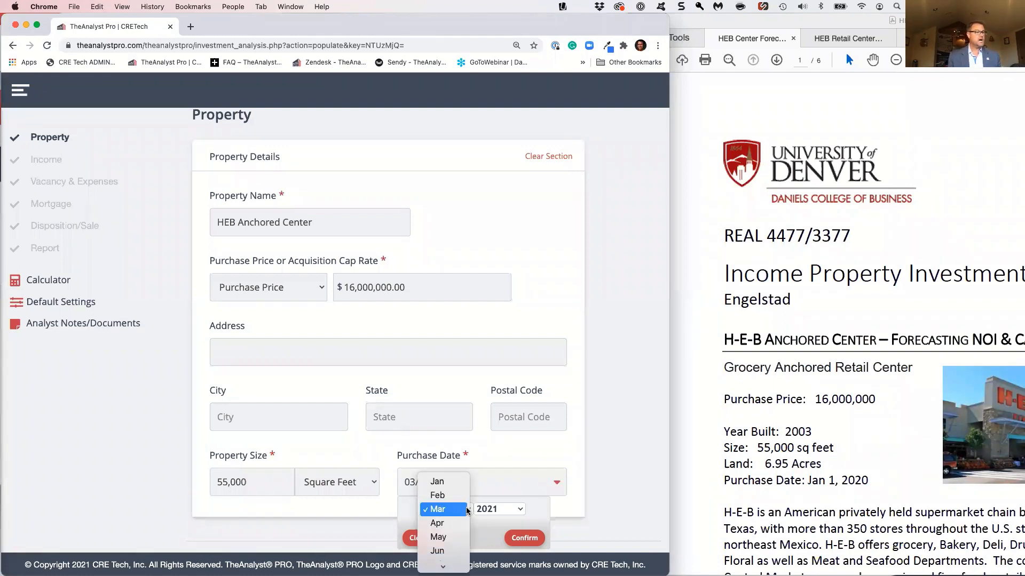
{"action": "left_click", "coordinate": [435, 483]}
{"action": "left_click", "coordinate": [519, 511]}
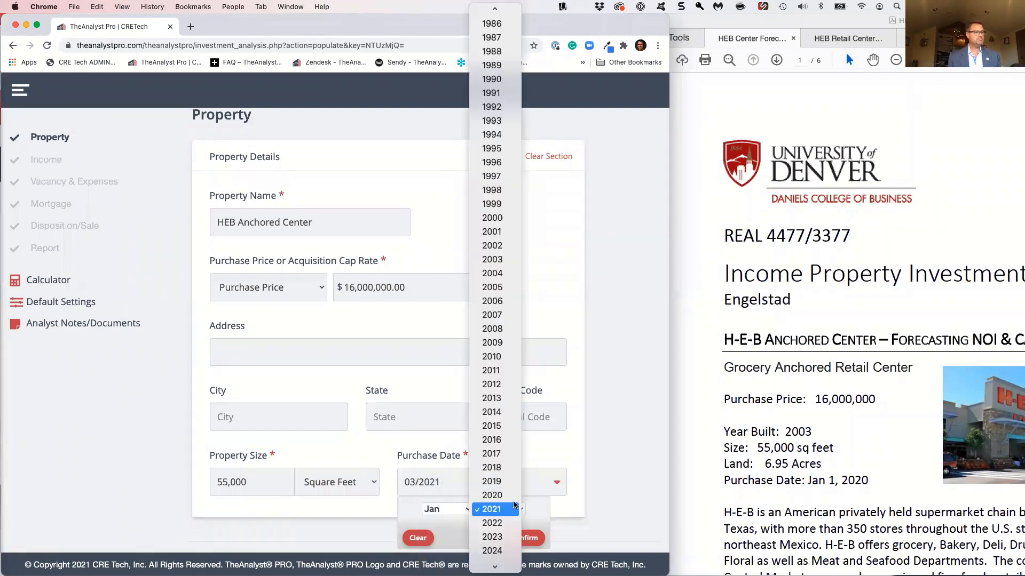
{"action": "left_click", "coordinate": [512, 497]}
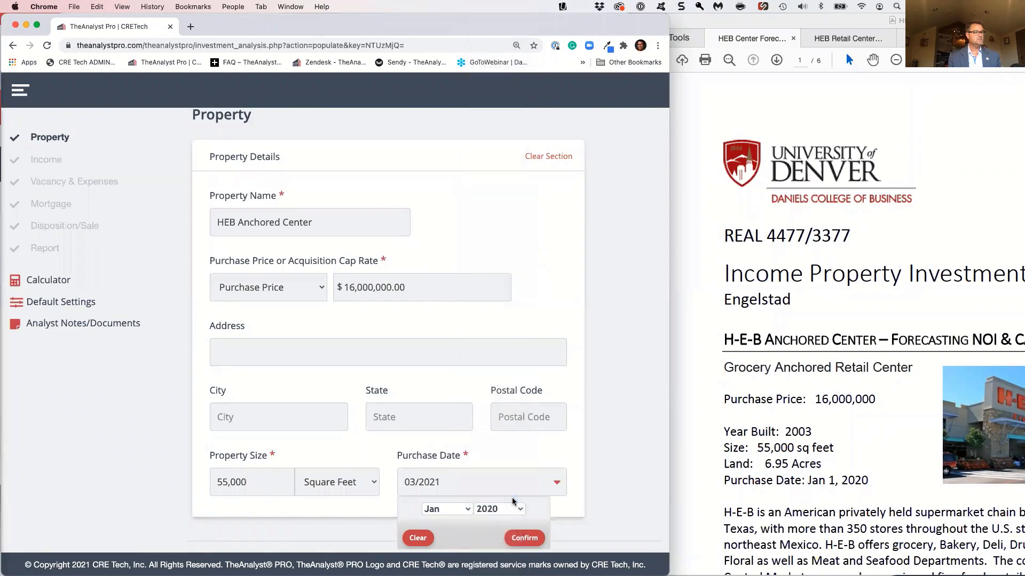
{"action": "left_click", "coordinate": [523, 539]}
{"action": "scroll", "coordinate": [619, 510], "scroll_direction": "down", "scroll_amount": 2}
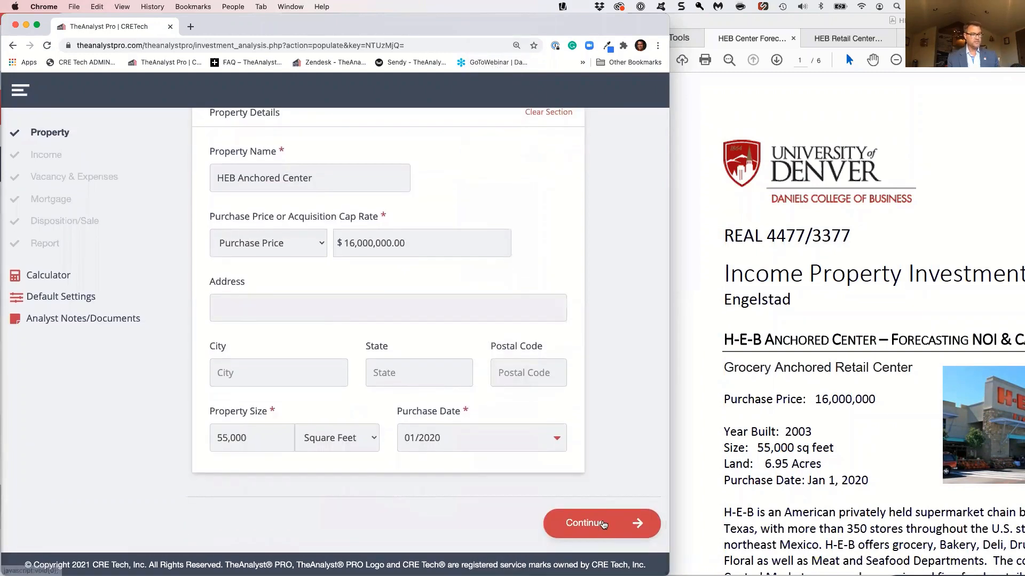
{"action": "left_click", "coordinate": [602, 524]}
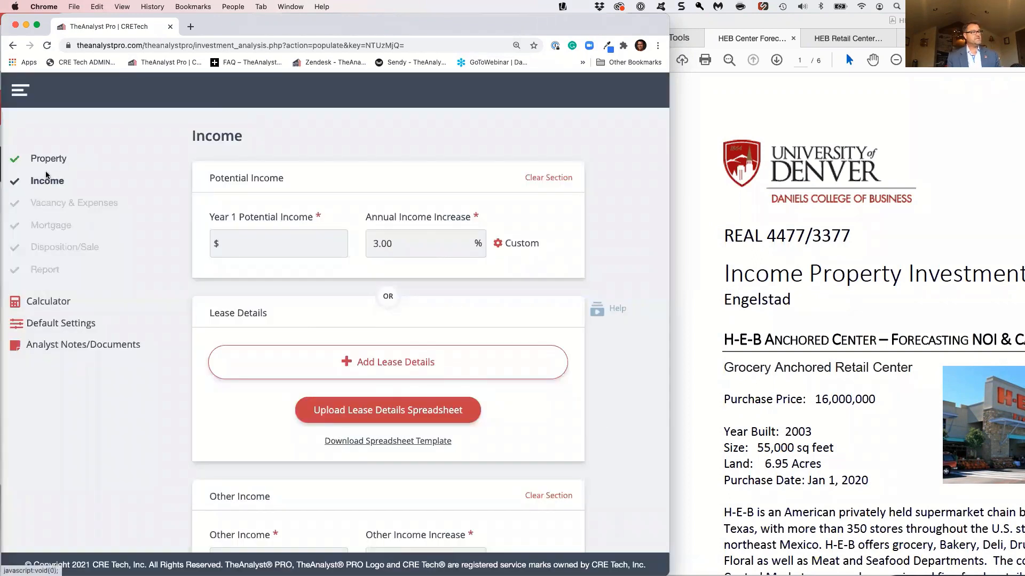
Add a lease from the PDF's current lease detail with tenant name HEB Grocery and suite 101
{"action": "scroll", "coordinate": [130, 257], "scroll_direction": "down", "scroll_amount": 1}
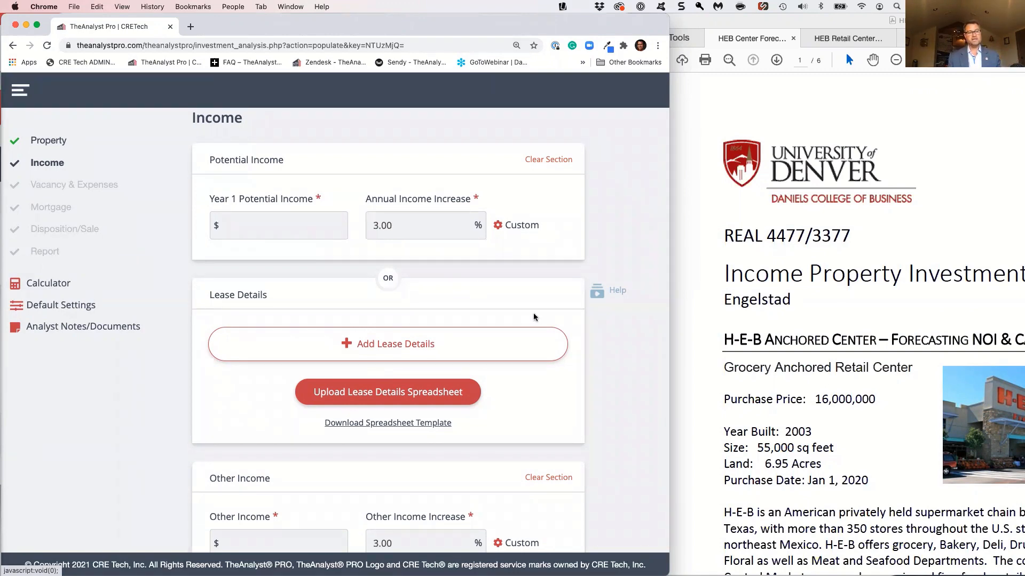
{"action": "scroll", "coordinate": [754, 323], "scroll_direction": "down", "scroll_amount": 1}
{"action": "scroll", "coordinate": [754, 323], "scroll_direction": "down", "scroll_amount": 10}
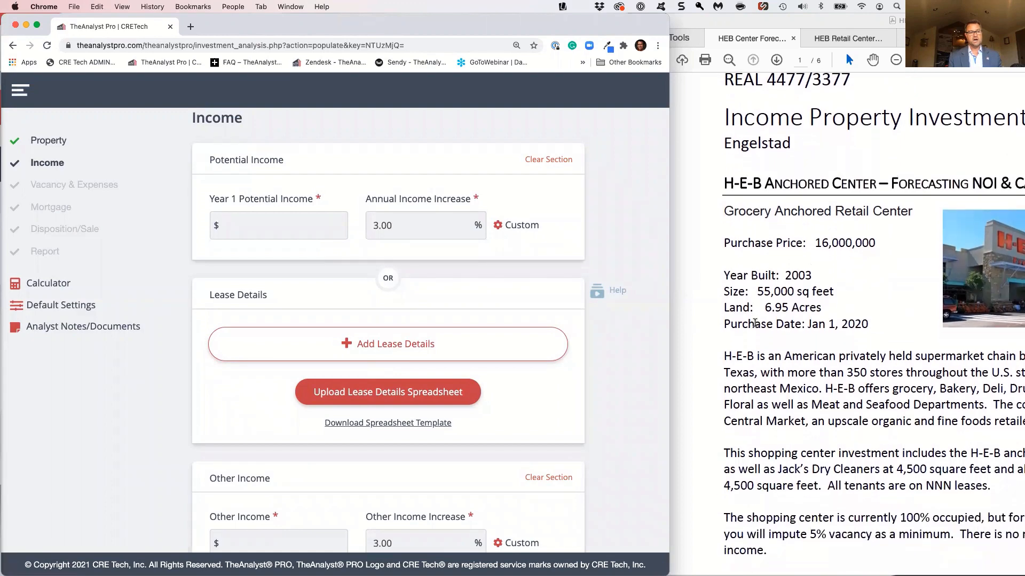
{"action": "scroll", "coordinate": [754, 323], "scroll_direction": "down", "scroll_amount": 13}
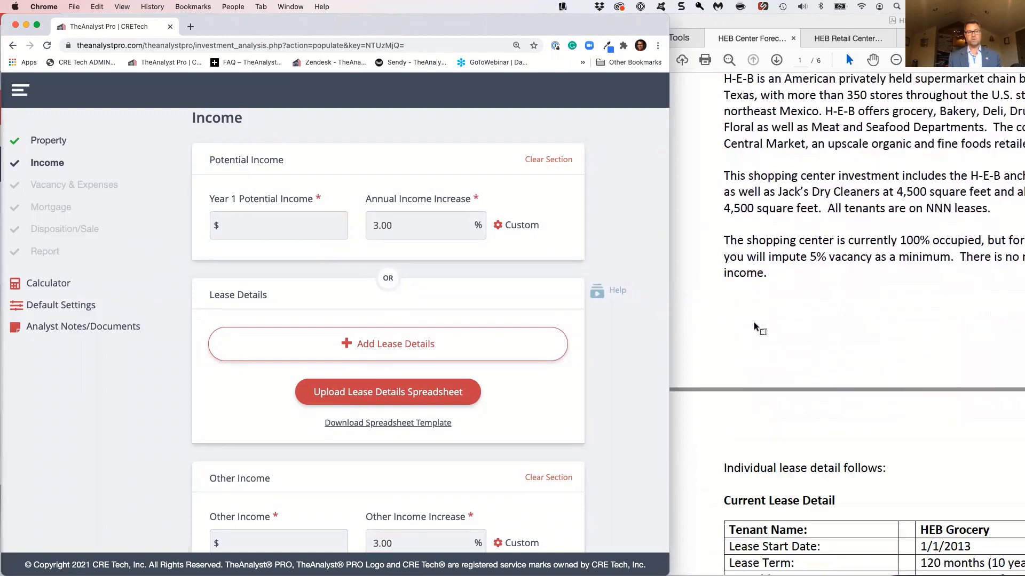
{"action": "scroll", "coordinate": [754, 323], "scroll_direction": "down", "scroll_amount": 6}
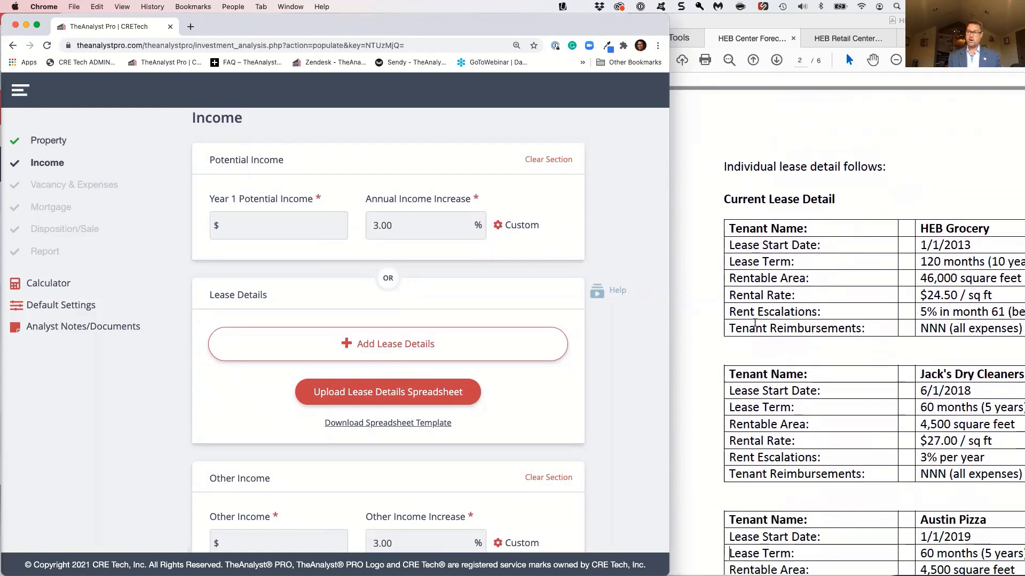
{"action": "scroll", "coordinate": [753, 323], "scroll_direction": "down", "scroll_amount": 1}
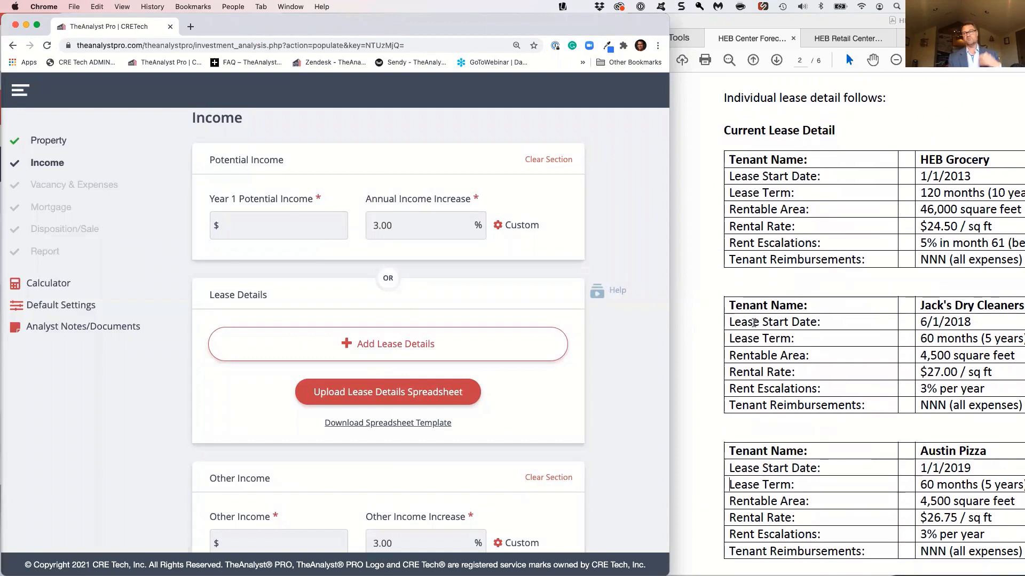
{"action": "left_click", "coordinate": [429, 354]}
{"action": "type", "text": "HEB Grocery"}
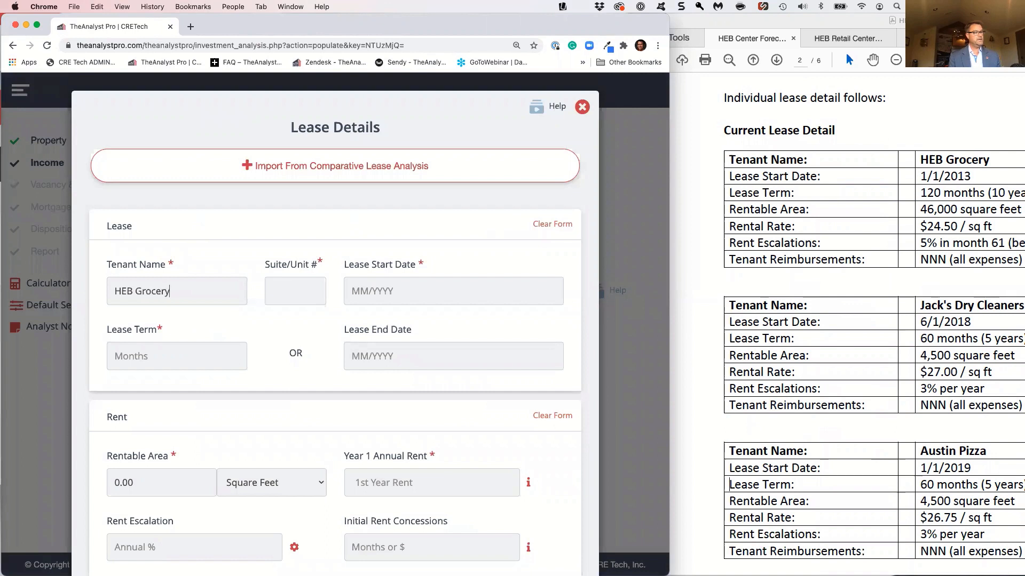
{"action": "key", "text": "Tab"}
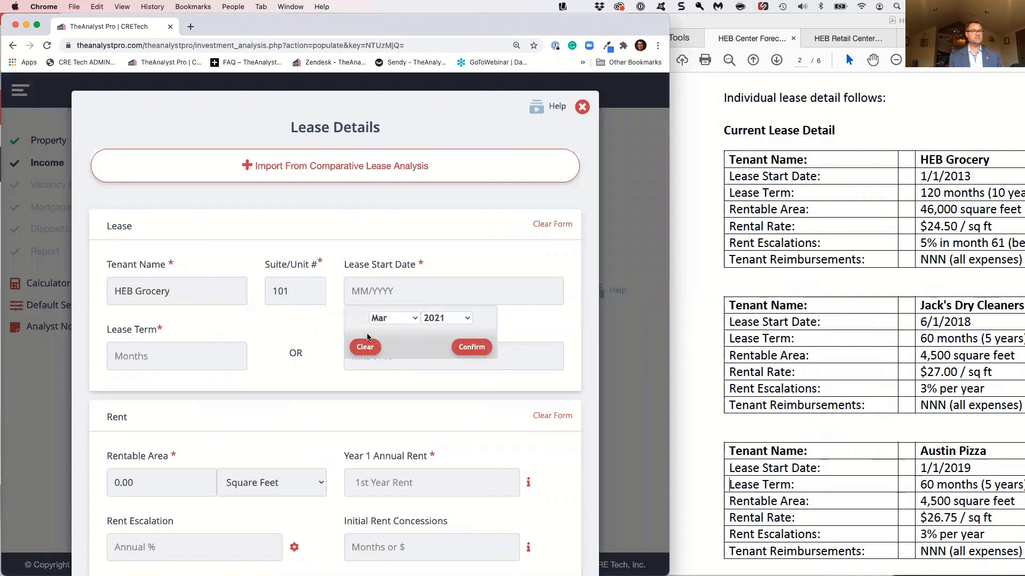
Set the HEB Grocery lease's start date to January 2013 and its term to 120 months
{"action": "left_click", "coordinate": [415, 320]}
{"action": "left_click", "coordinate": [383, 291]}
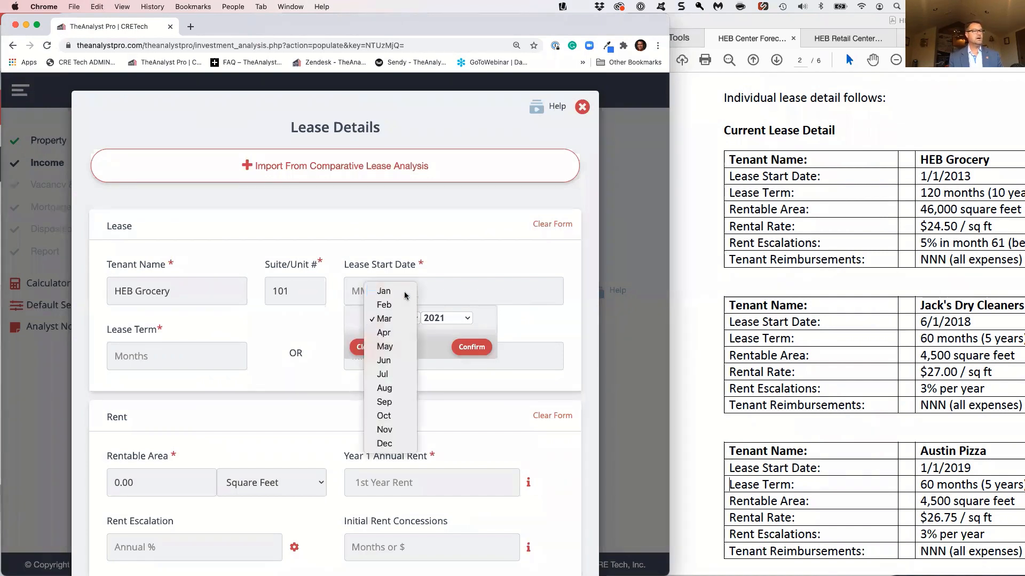
{"action": "left_click", "coordinate": [454, 318]}
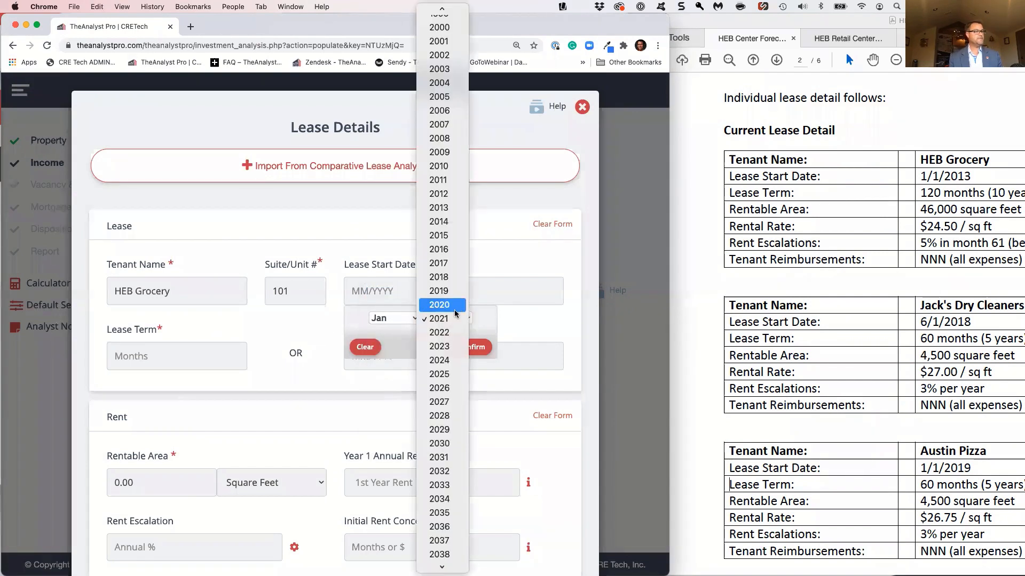
{"action": "left_click", "coordinate": [451, 207]}
{"action": "left_click", "coordinate": [466, 346]}
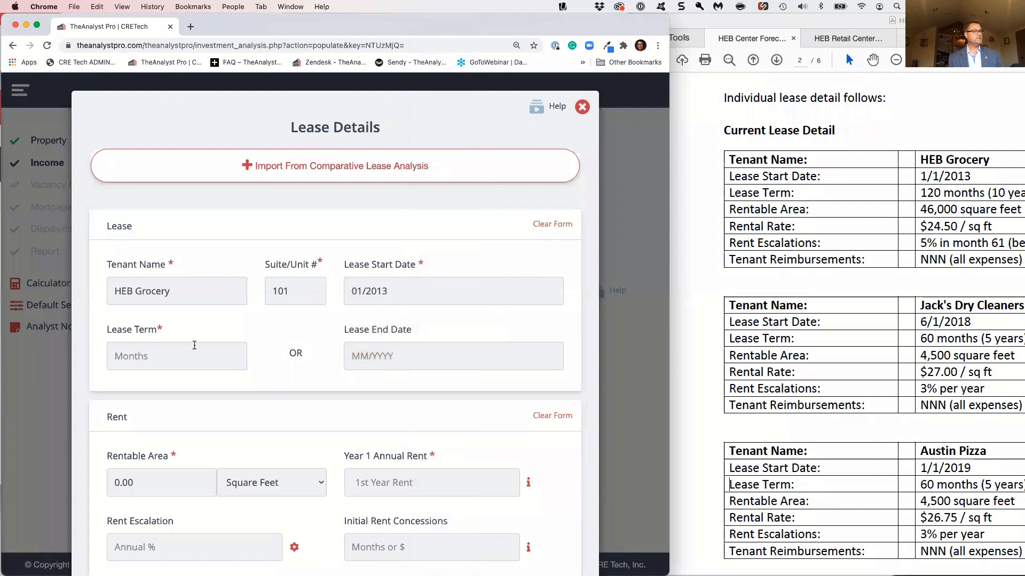
{"action": "type", "text": "120"}
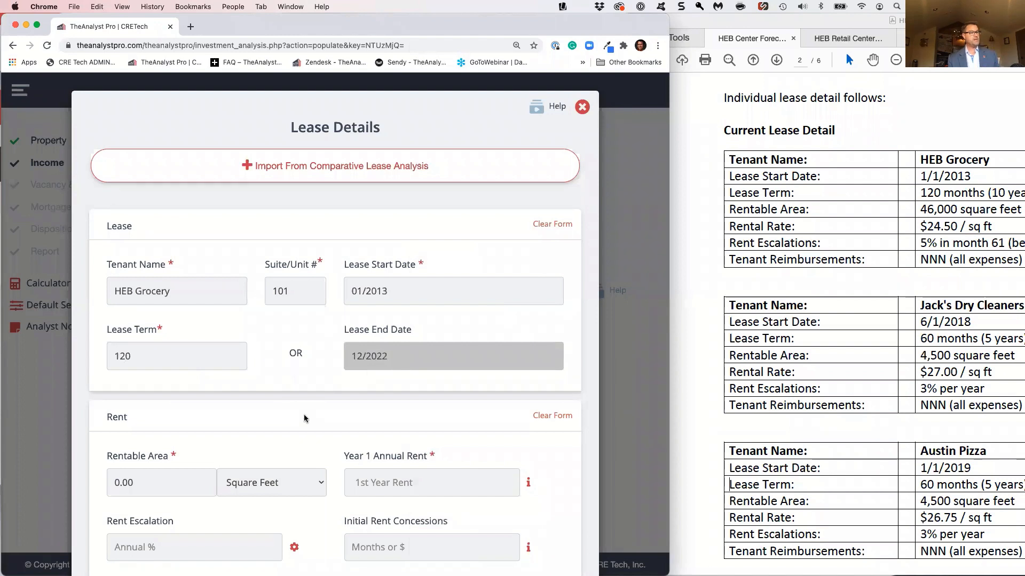
Set the lease's rentable area to 46,000 square feet and its year 1 annual rent to 24.50
{"action": "scroll", "coordinate": [302, 419], "scroll_direction": "down", "scroll_amount": 3}
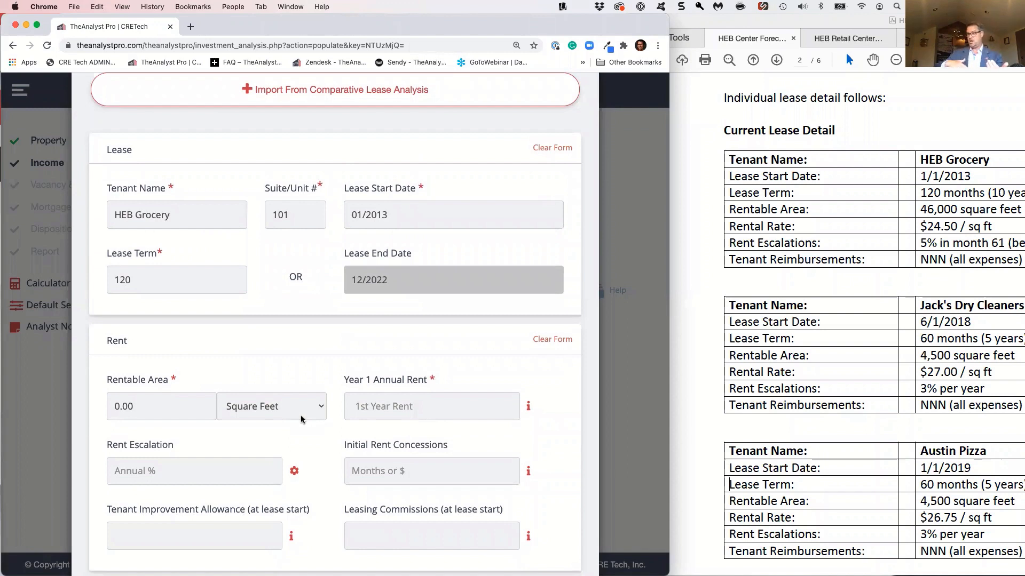
{"action": "left_click", "coordinate": [115, 408]}
{"action": "type", "text": "46000"}
{"action": "key", "text": "Tab"}
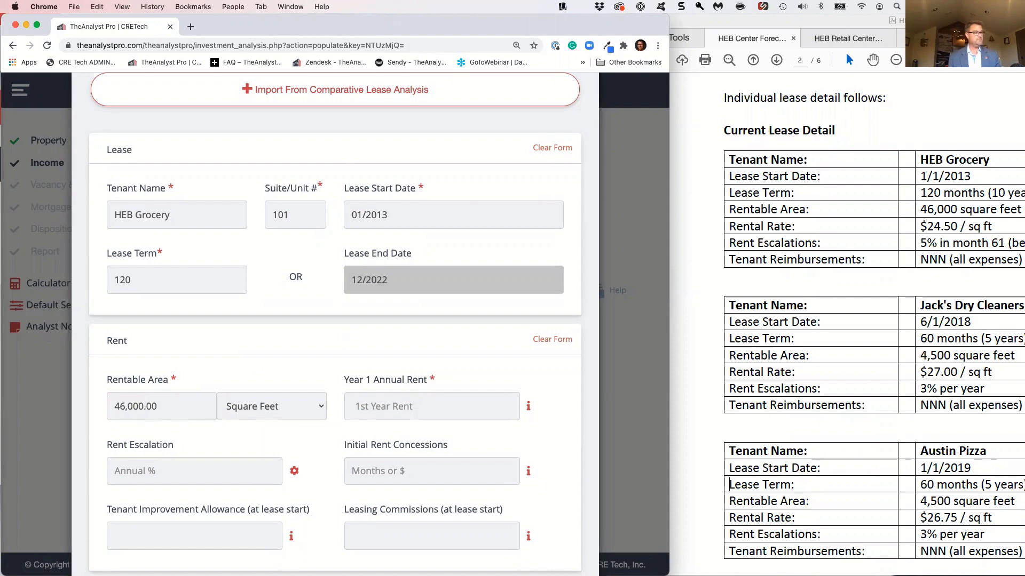
{"action": "left_click", "coordinate": [361, 406]}
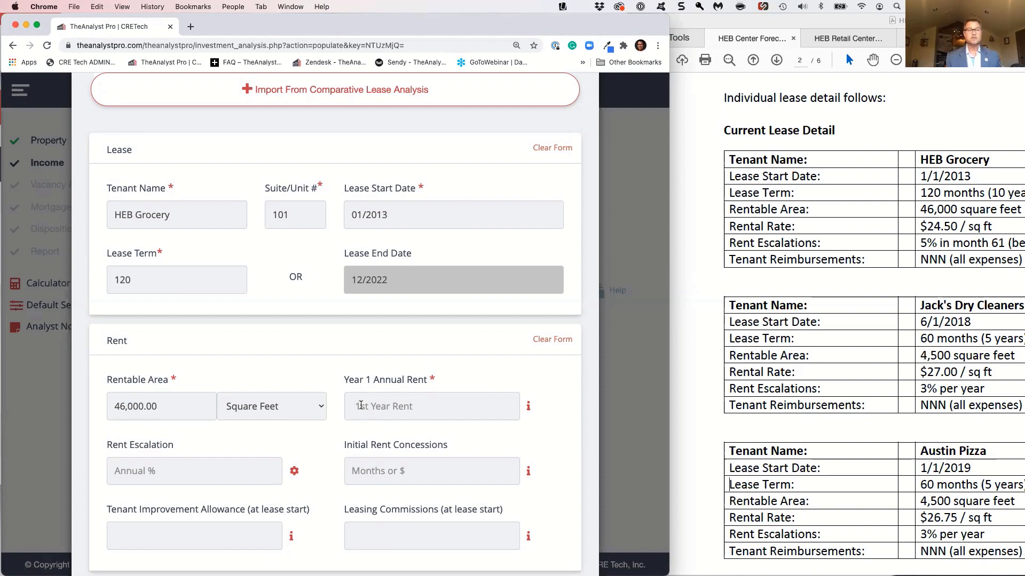
{"action": "type", "text": "24.5"}
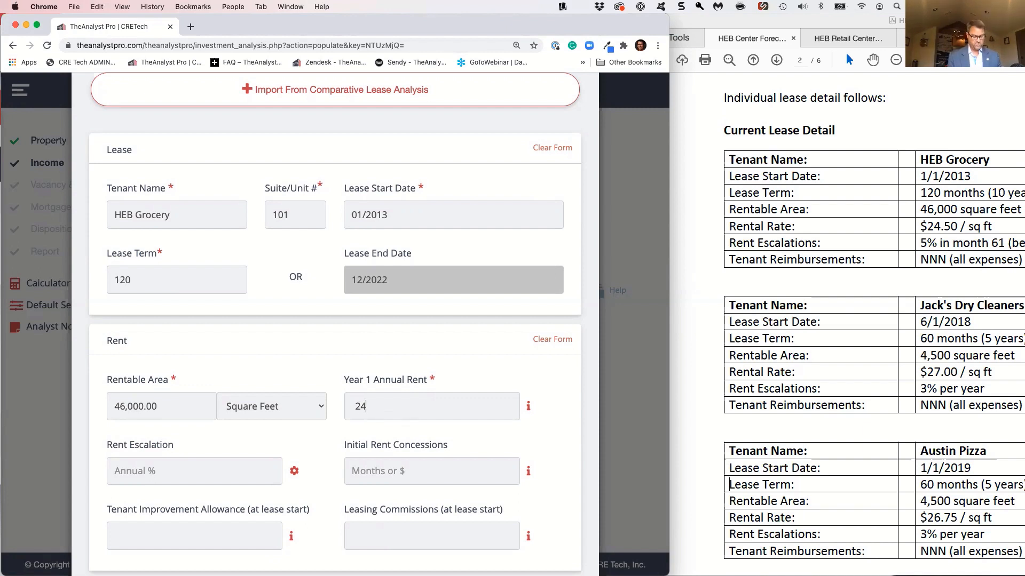
{"action": "key", "text": "Tab"}
Add and save a custom rent escalation of 5% as an annual percentage increase starting in month 61
{"action": "left_click", "coordinate": [276, 465]}
{"action": "scroll", "coordinate": [296, 471], "scroll_direction": "down", "scroll_amount": 2}
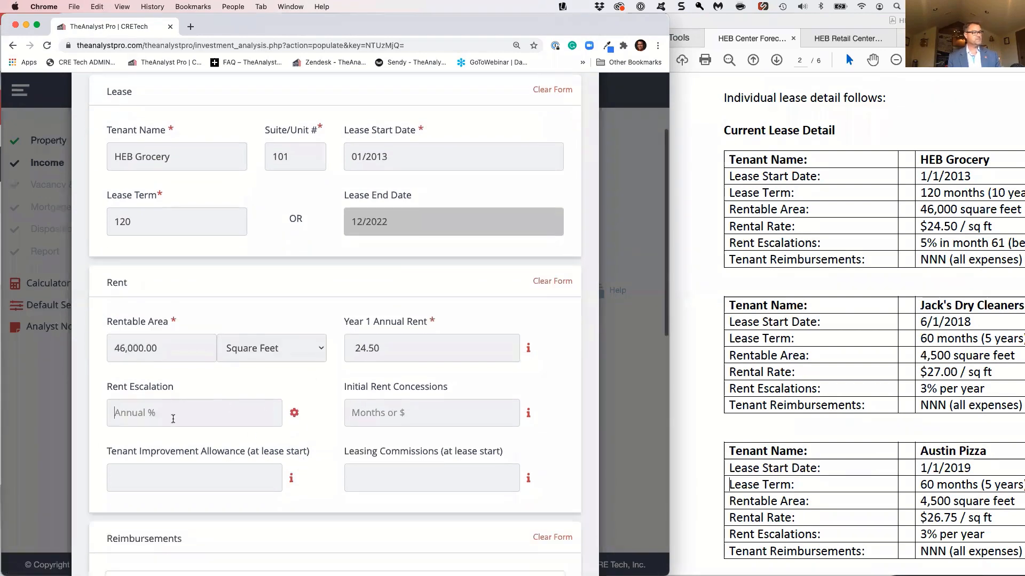
{"action": "left_click", "coordinate": [295, 413]}
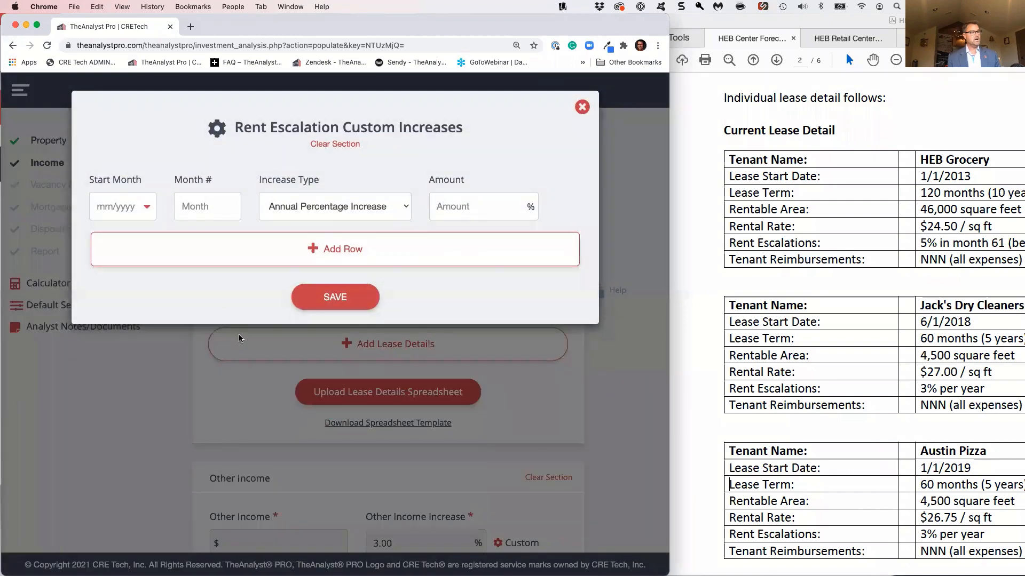
{"action": "type", "text": "61"}
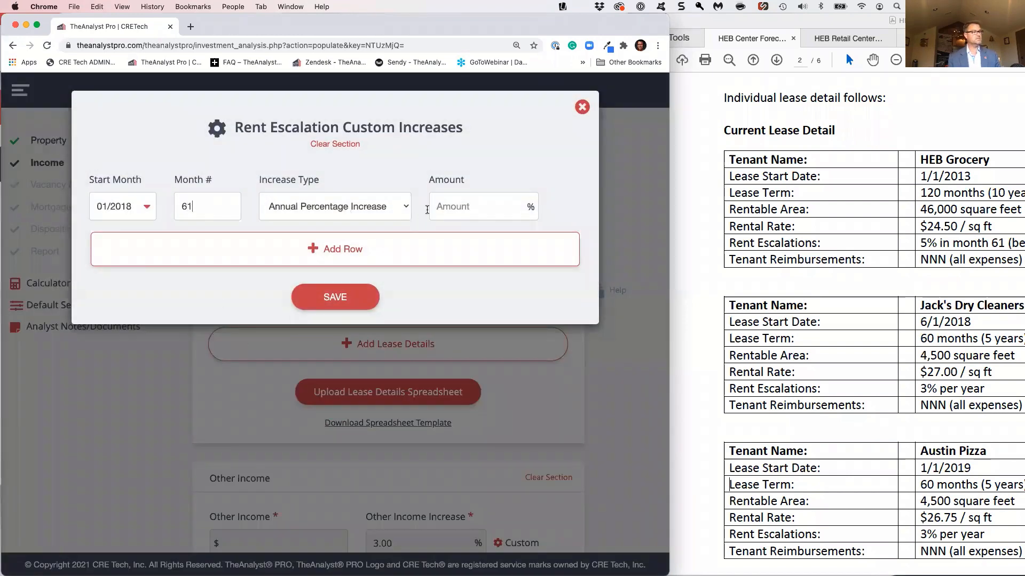
{"action": "left_click", "coordinate": [404, 207]}
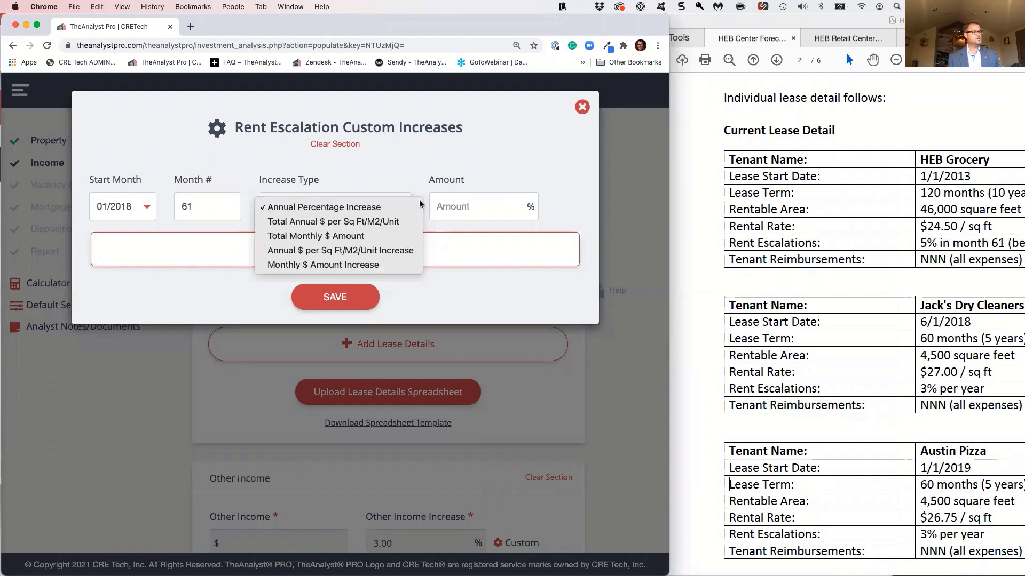
{"action": "left_click", "coordinate": [456, 204]}
{"action": "type", "text": "5"}
{"action": "left_click", "coordinate": [391, 294]}
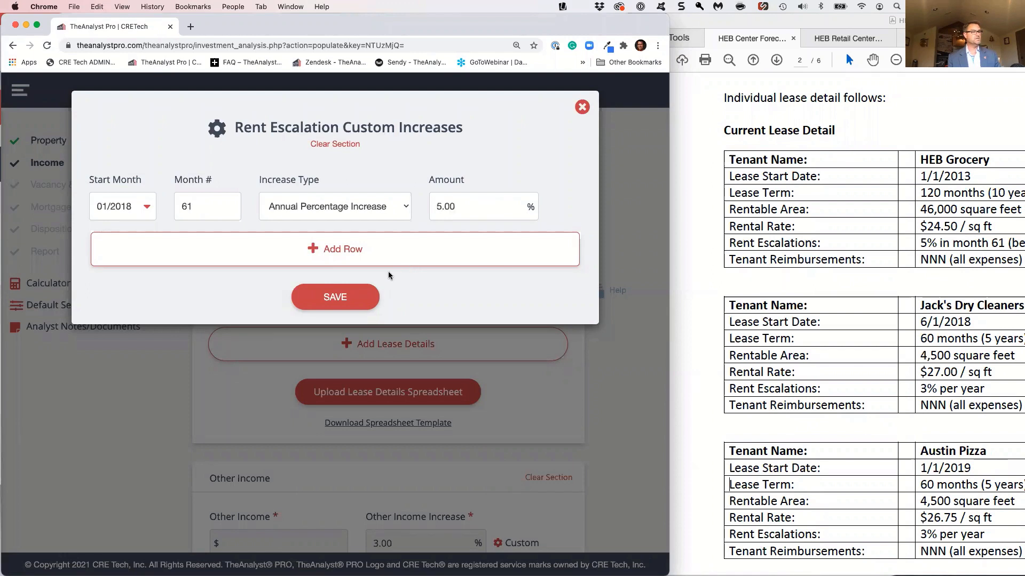
{"action": "left_click", "coordinate": [345, 298]}
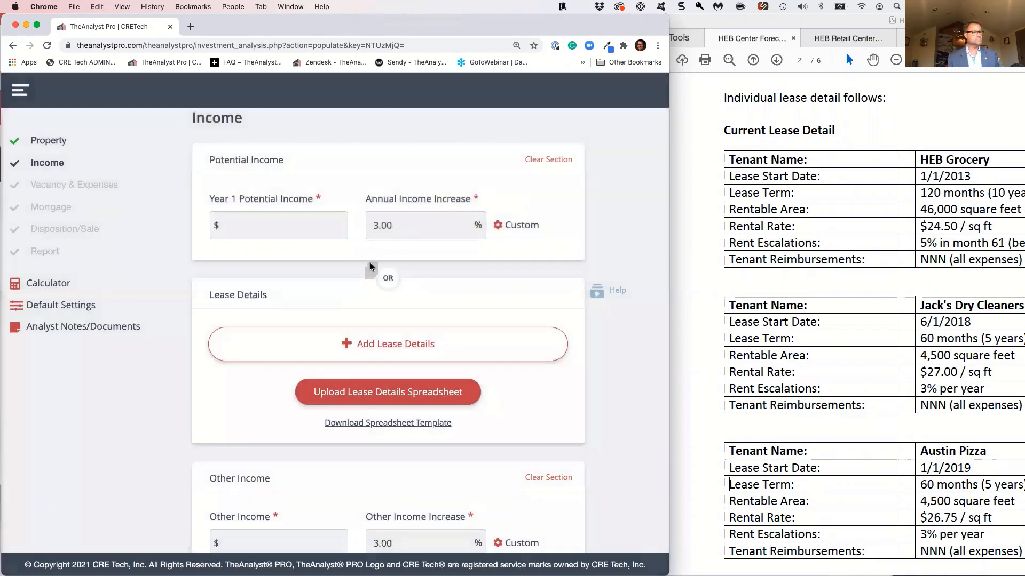
Include all expense categories as Net to Tenant in the lease's custom tenant reimbursements
{"action": "scroll", "coordinate": [369, 265], "scroll_direction": "down", "scroll_amount": 5}
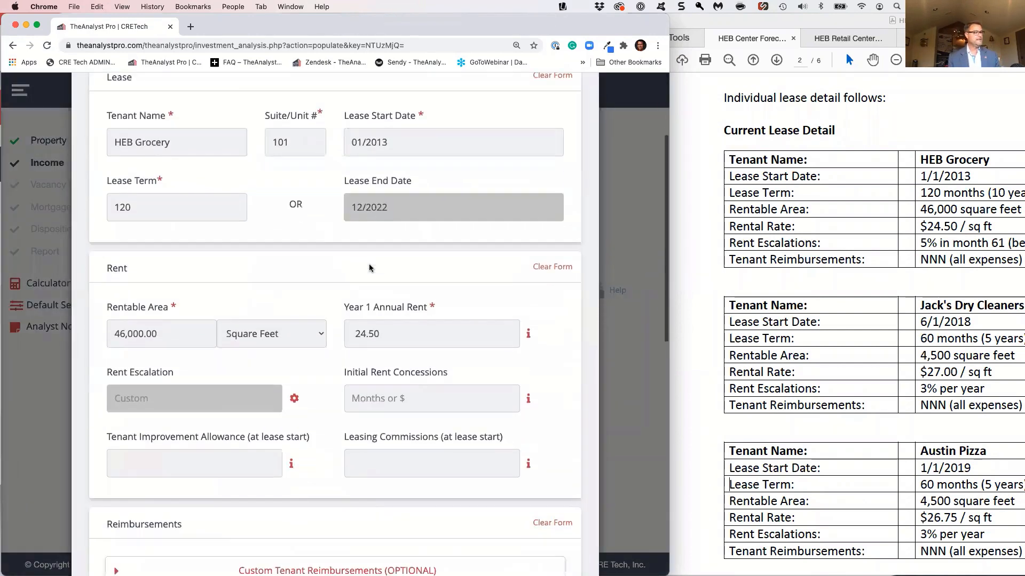
{"action": "scroll", "coordinate": [389, 352], "scroll_direction": "down", "scroll_amount": 3}
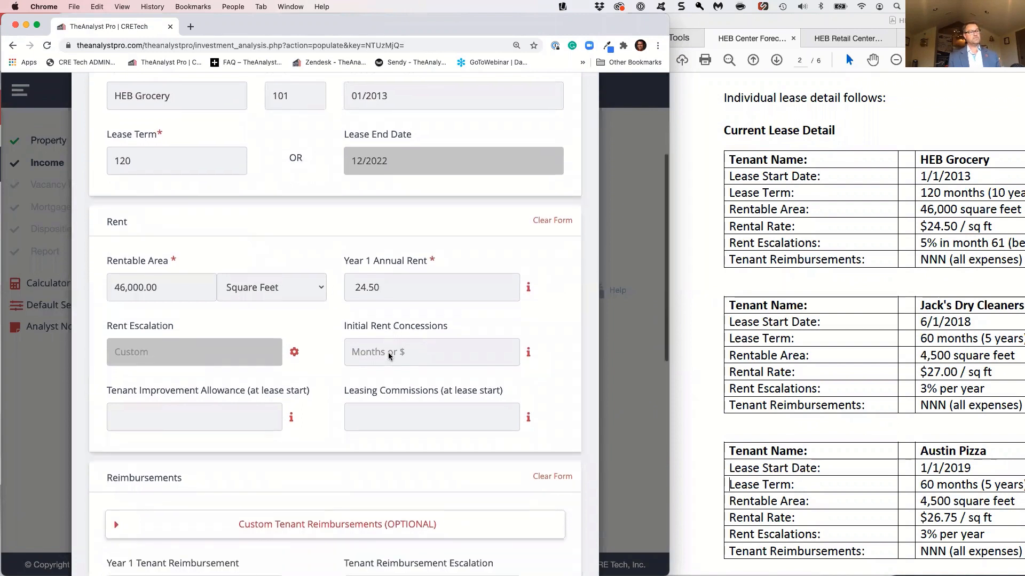
{"action": "scroll", "coordinate": [388, 356], "scroll_direction": "down", "scroll_amount": 1}
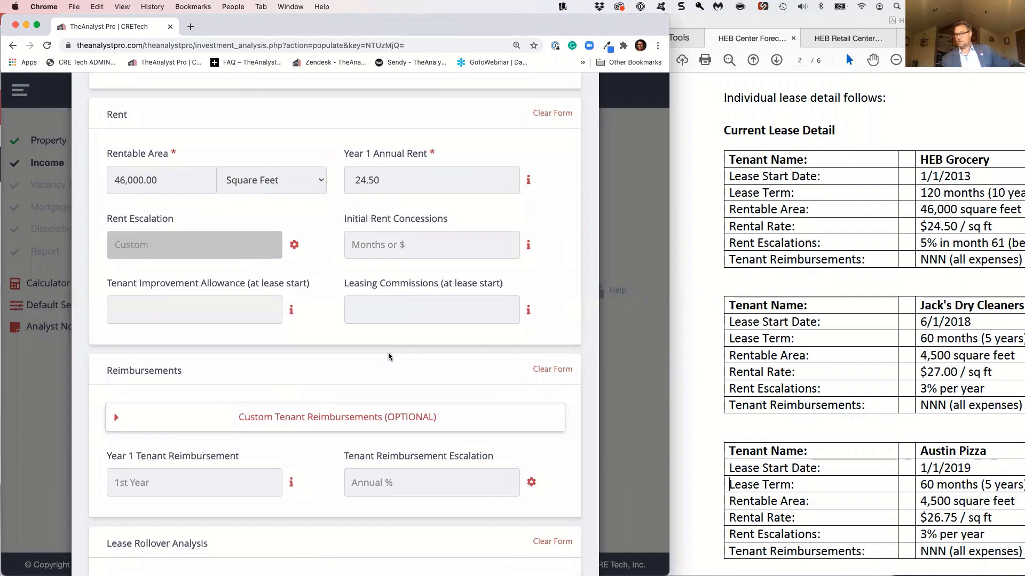
{"action": "scroll", "coordinate": [389, 356], "scroll_direction": "down", "scroll_amount": 1}
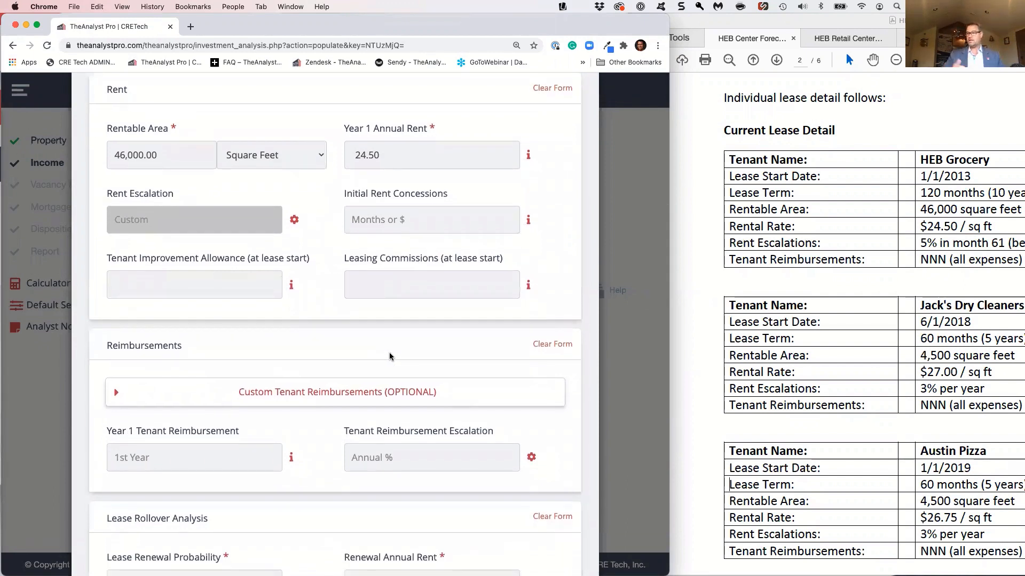
{"action": "scroll", "coordinate": [389, 357], "scroll_direction": "down", "scroll_amount": 4}
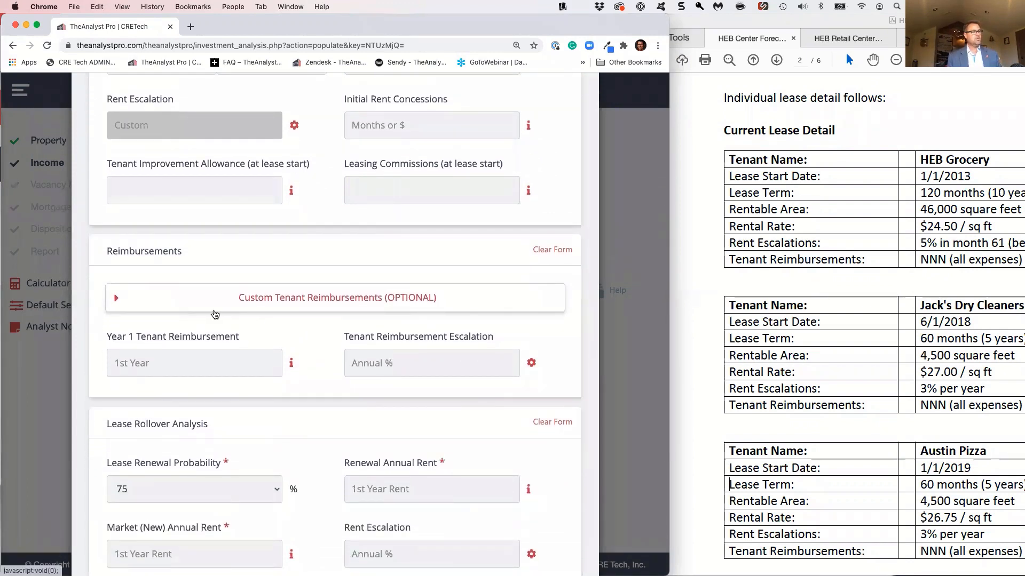
{"action": "scroll", "coordinate": [219, 314], "scroll_direction": "down", "scroll_amount": 1}
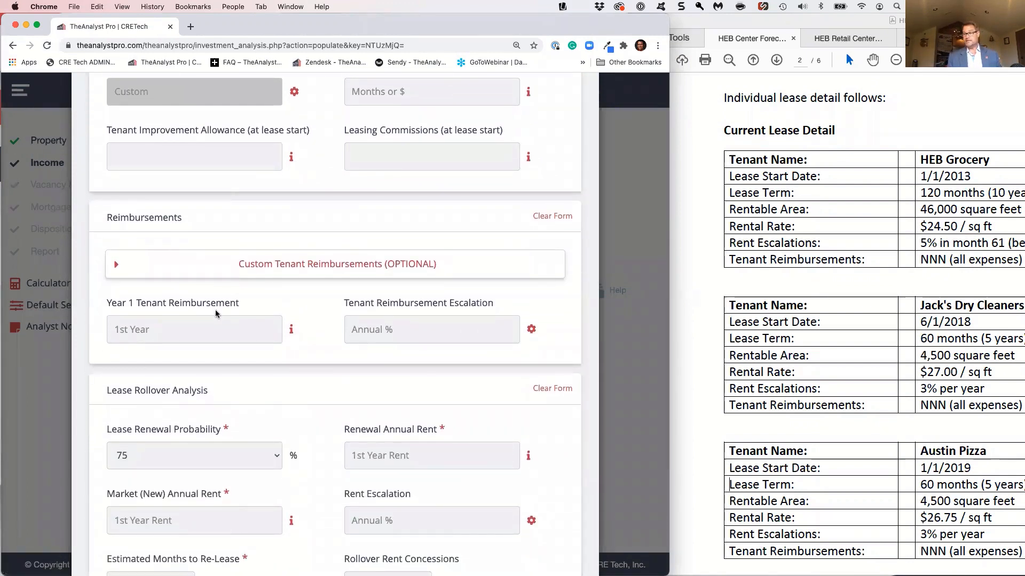
{"action": "left_click", "coordinate": [298, 265]}
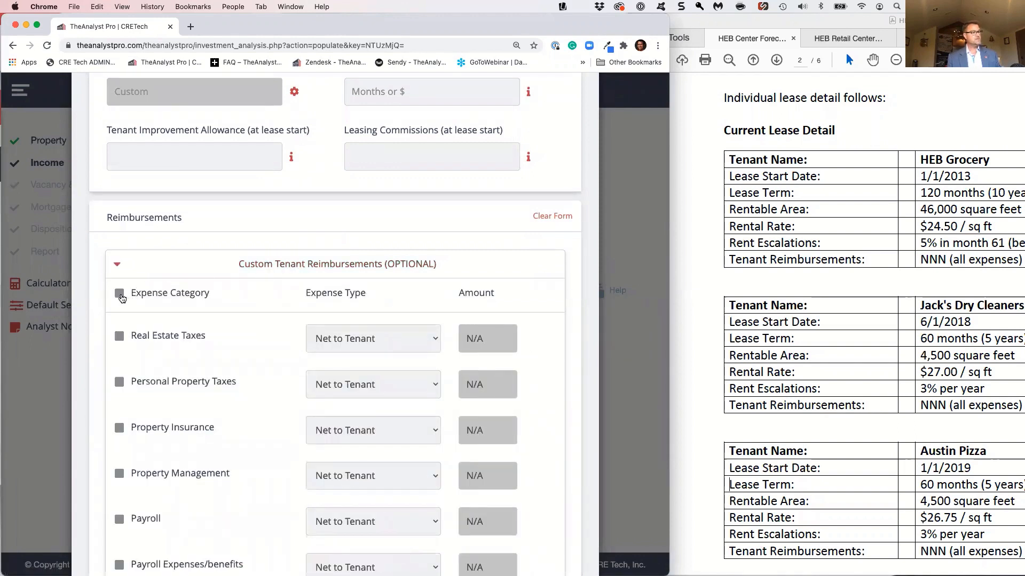
{"action": "left_click", "coordinate": [120, 294]}
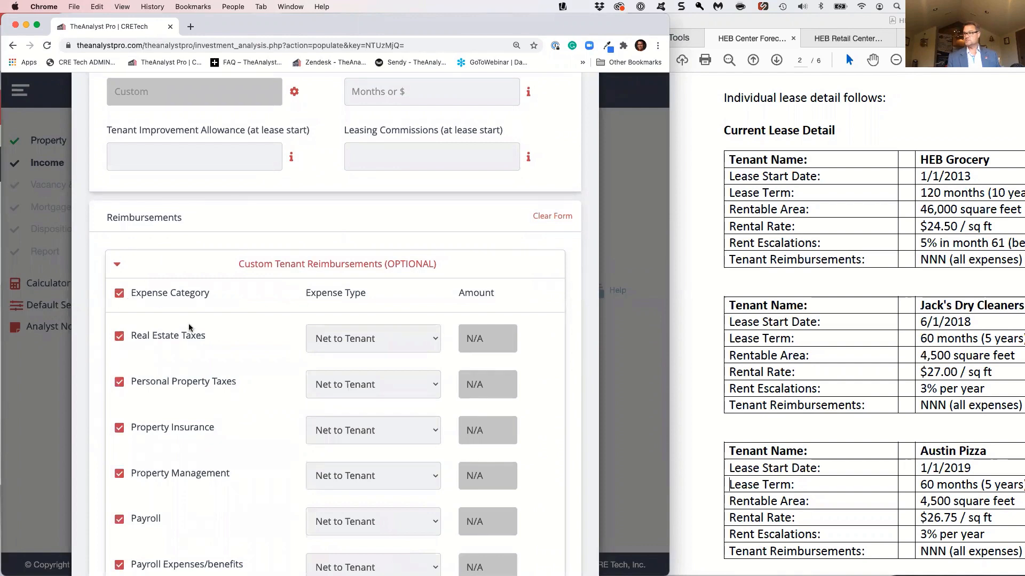
{"action": "scroll", "coordinate": [196, 336], "scroll_direction": "down", "scroll_amount": 5}
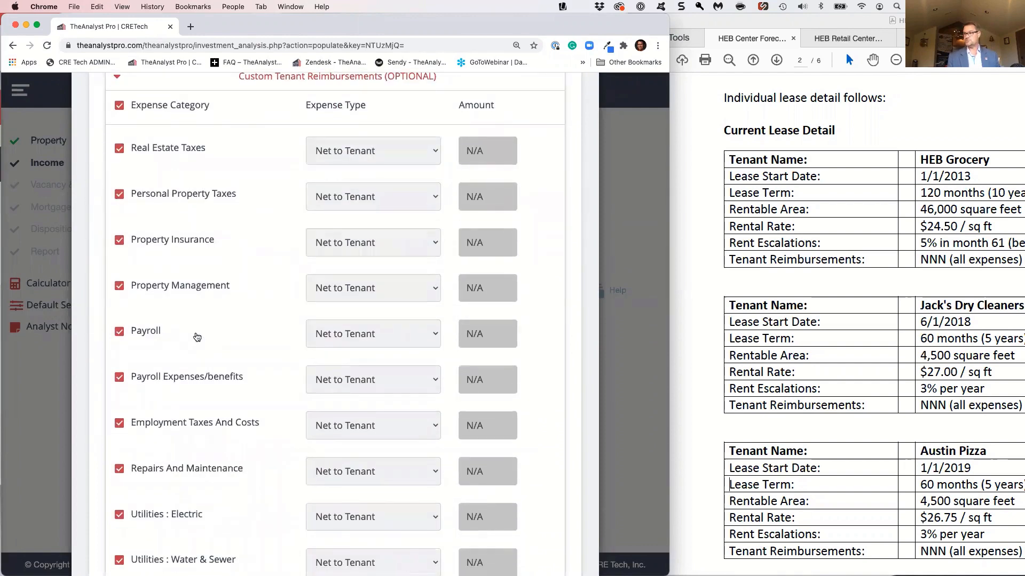
{"action": "left_click", "coordinate": [119, 288]}
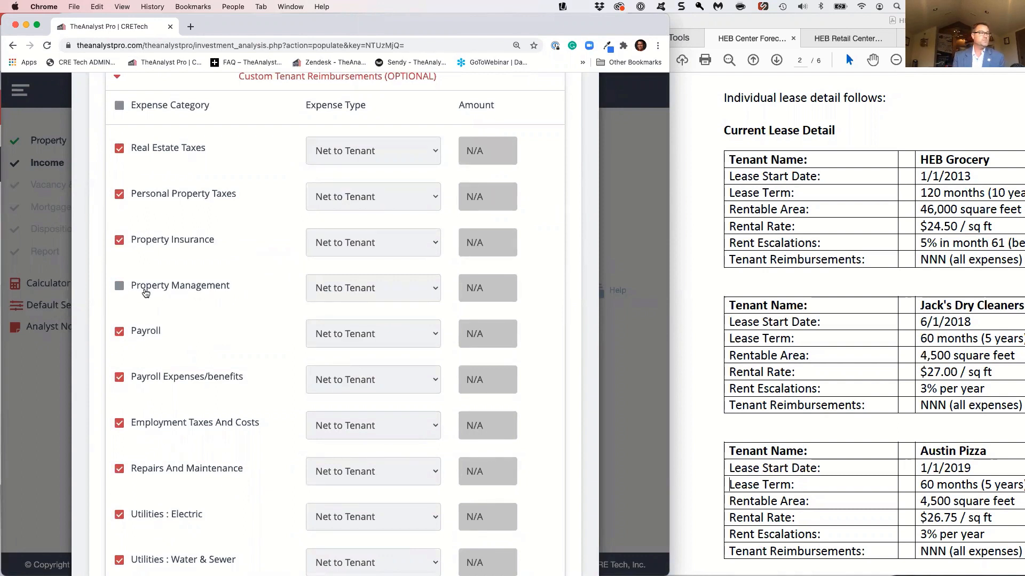
{"action": "left_click", "coordinate": [119, 291]}
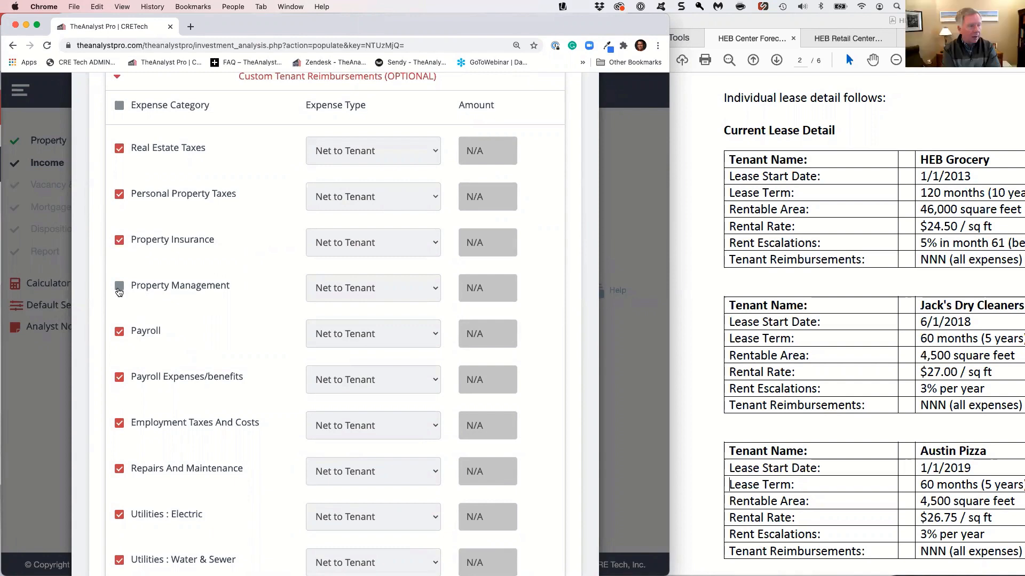
Collapse the custom tenant reimbursements and set the lease renewal probability to 90% in the rollover analysis
{"action": "scroll", "coordinate": [166, 219], "scroll_direction": "up", "scroll_amount": 3}
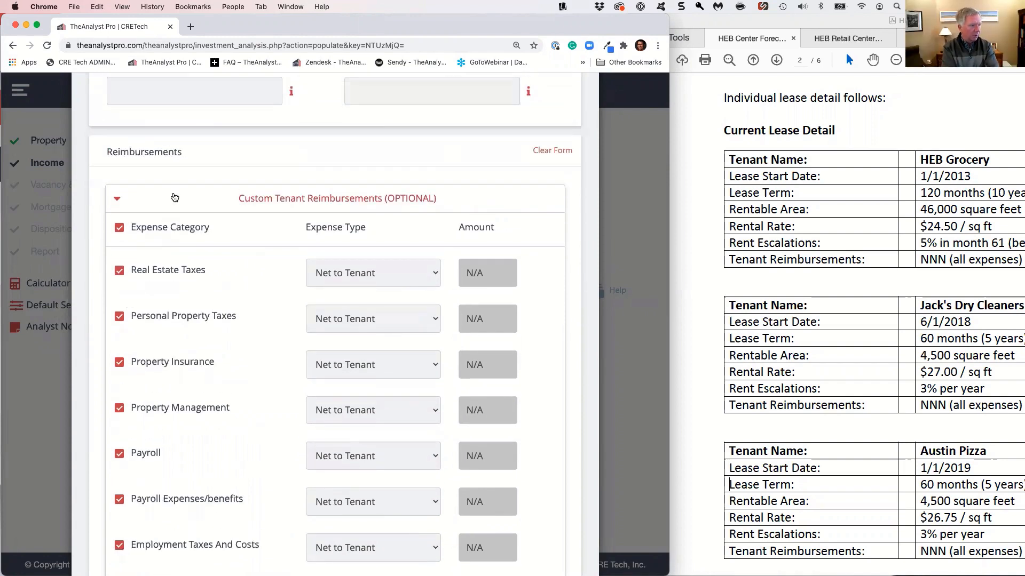
{"action": "left_click", "coordinate": [174, 197]}
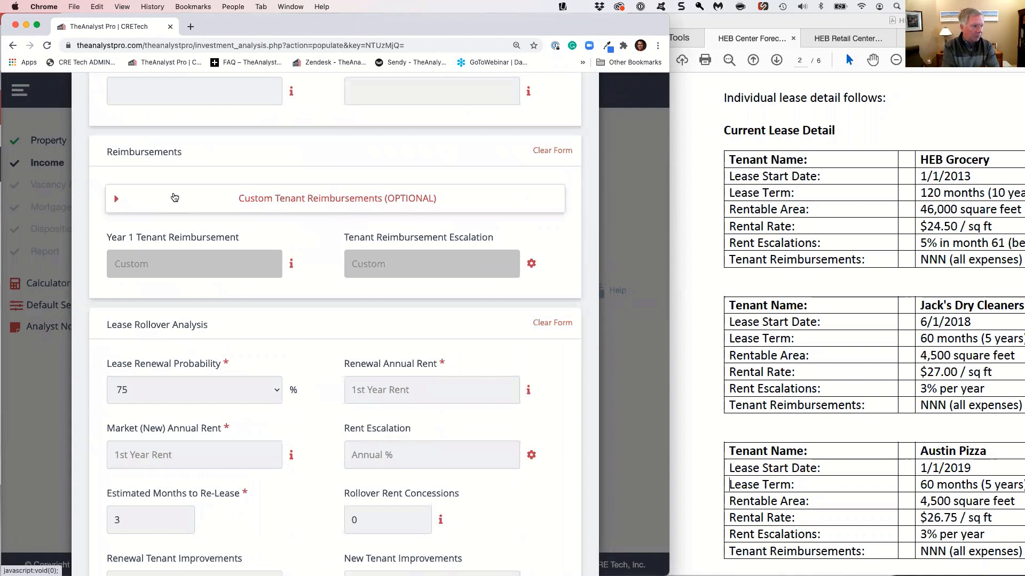
{"action": "scroll", "coordinate": [297, 304], "scroll_direction": "down", "scroll_amount": 3}
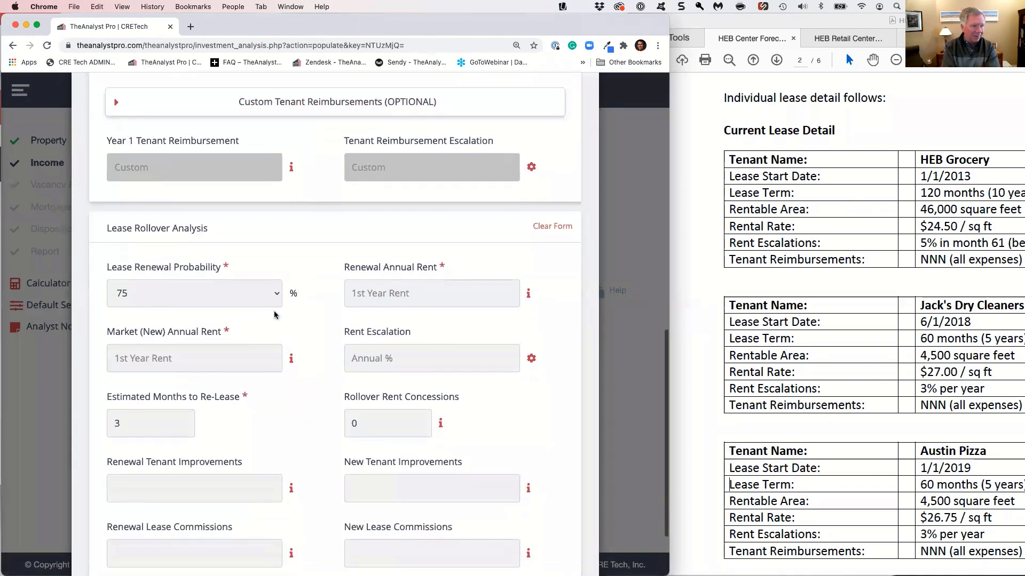
{"action": "left_click", "coordinate": [274, 299]}
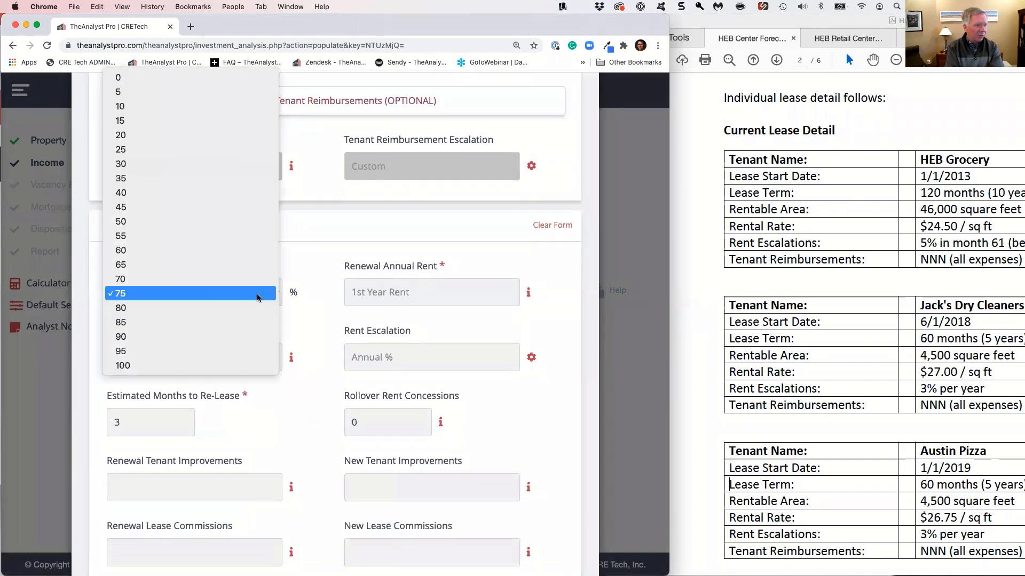
{"action": "left_click", "coordinate": [241, 336]}
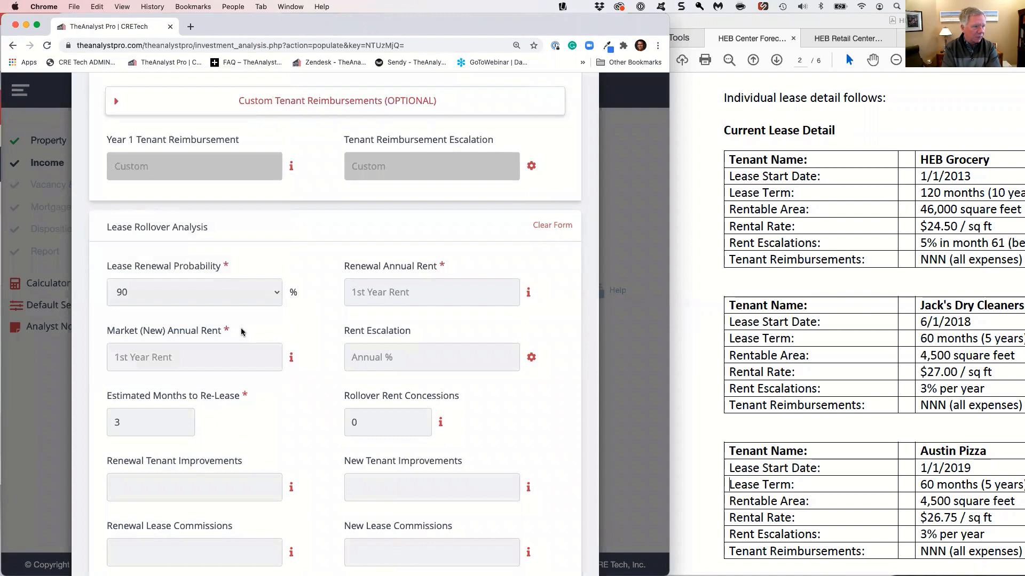
Set the rollover's renewal annual rent to 27.00 and its market (new) annual rent to 30.00
{"action": "left_click", "coordinate": [376, 299]}
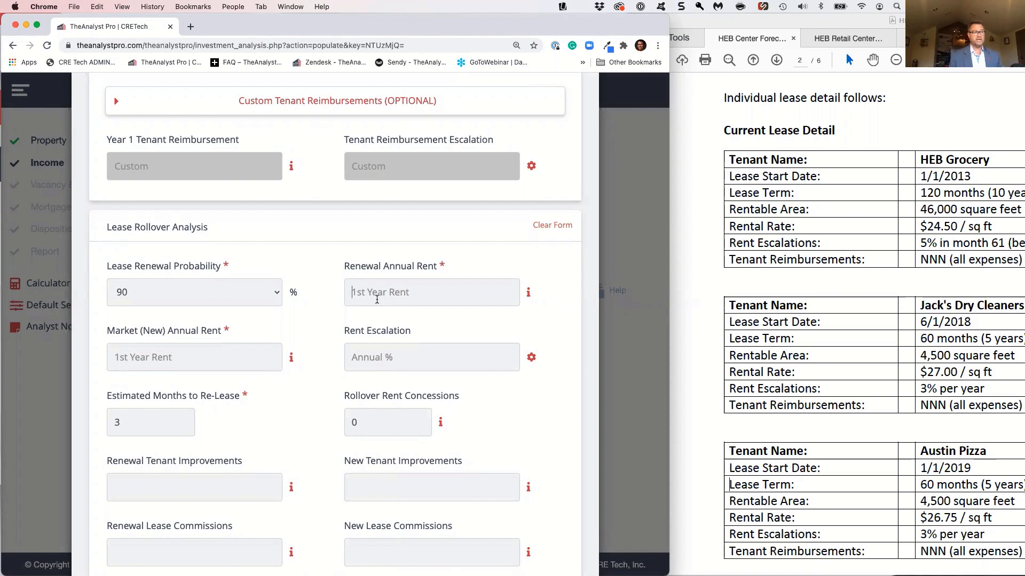
{"action": "scroll", "coordinate": [376, 300], "scroll_direction": "down", "scroll_amount": 1}
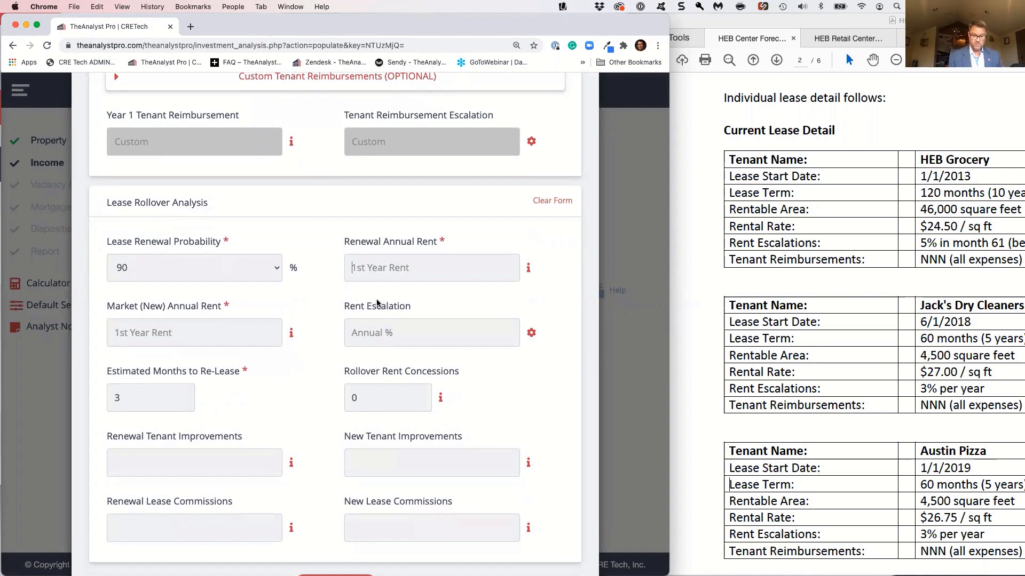
{"action": "type", "text": "27.00"}
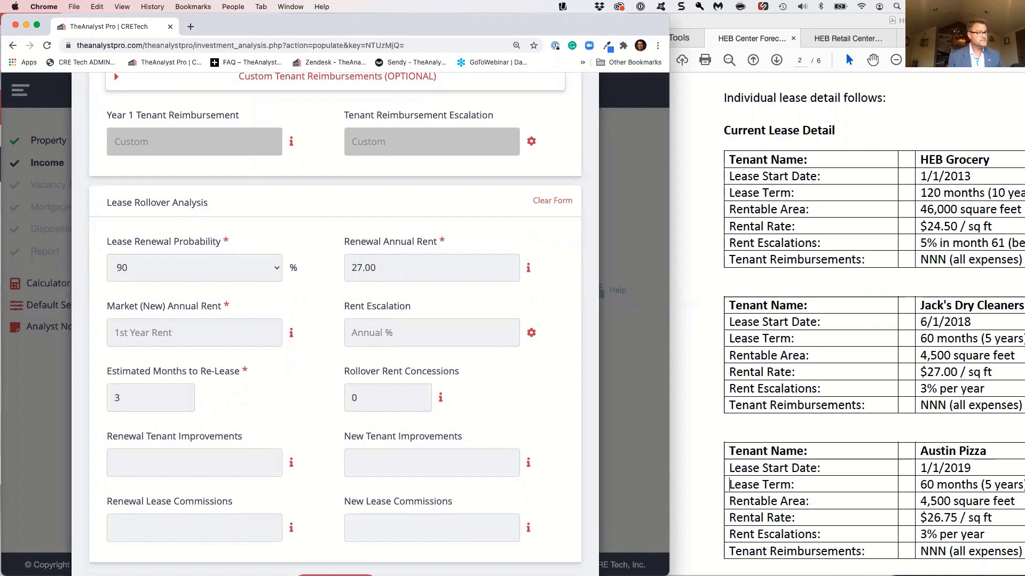
{"action": "type", "text": "30"}
{"action": "key", "text": "Tab"}
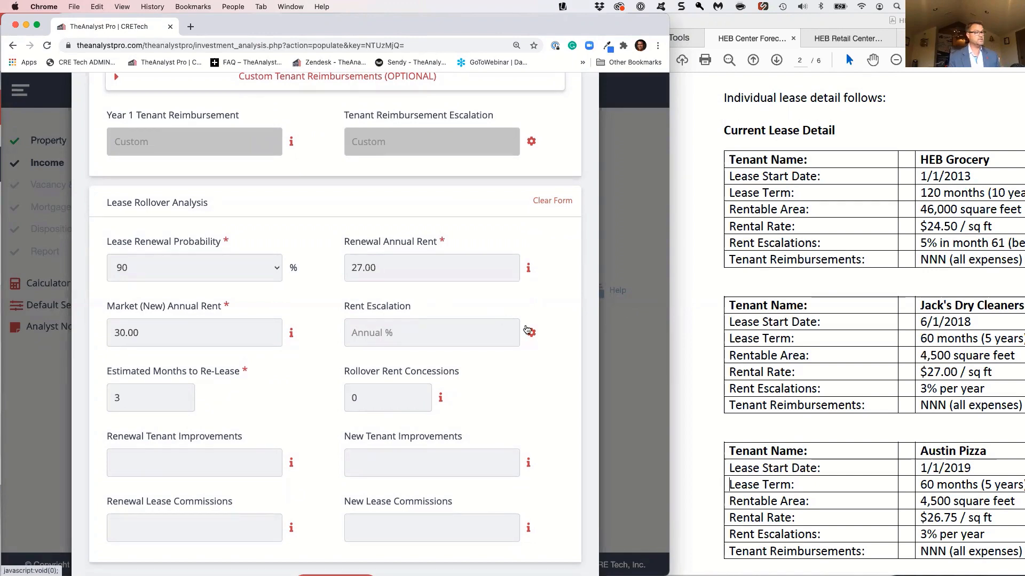
Add and save a custom rollover rent escalation of 5% as an annual percentage increase starting in month 61
{"action": "left_click", "coordinate": [530, 333]}
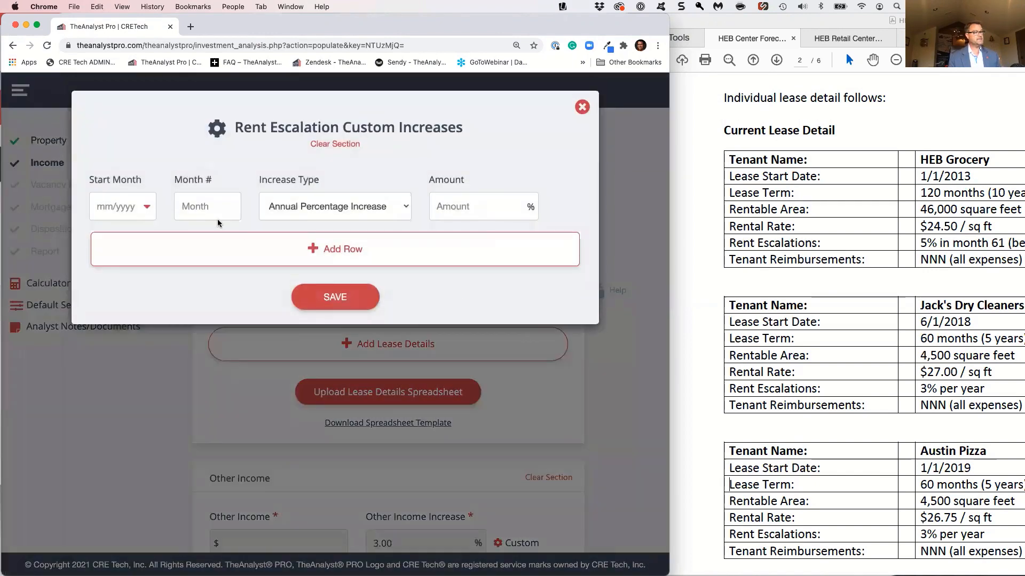
{"action": "left_click", "coordinate": [209, 205]}
{"action": "type", "text": "61"}
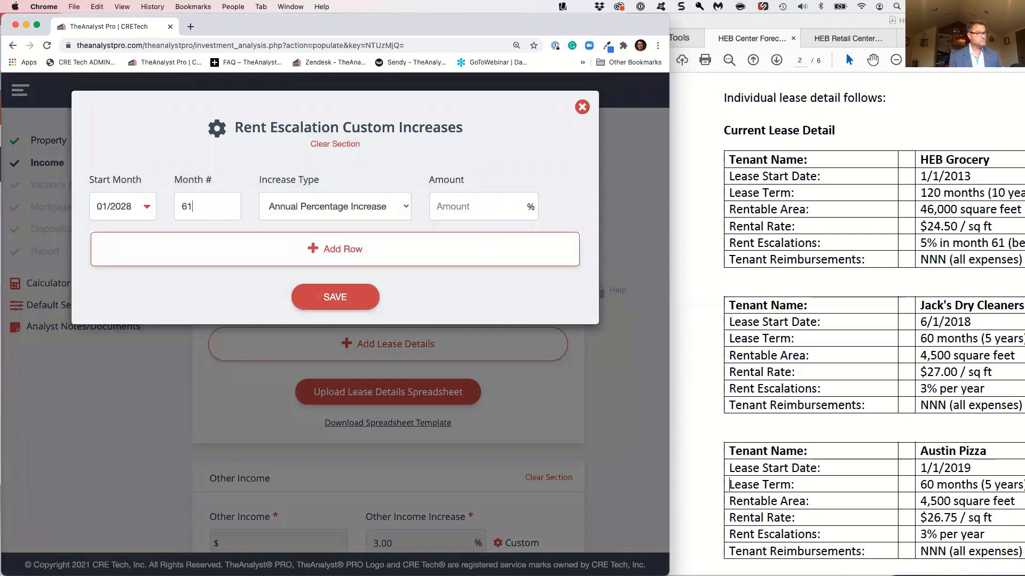
{"action": "left_click", "coordinate": [452, 206]}
{"action": "type", "text": "5"}
{"action": "left_click", "coordinate": [335, 297]}
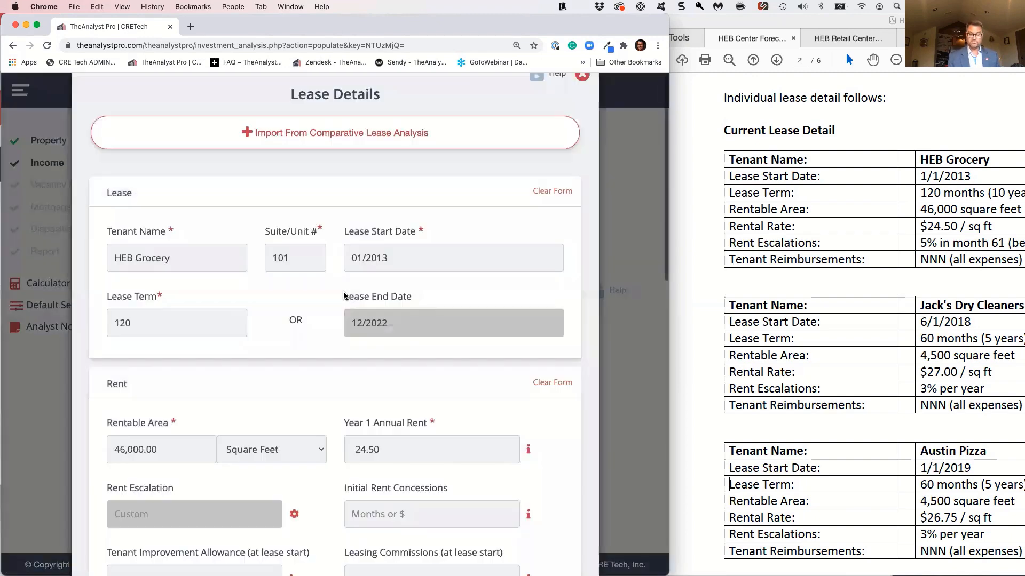
Set the rollover's new tenant improvements to 2.50 and new lease commissions to 350,000.00, and save the HEB Grocery lease
{"action": "scroll", "coordinate": [246, 468], "scroll_direction": "down", "scroll_amount": 3}
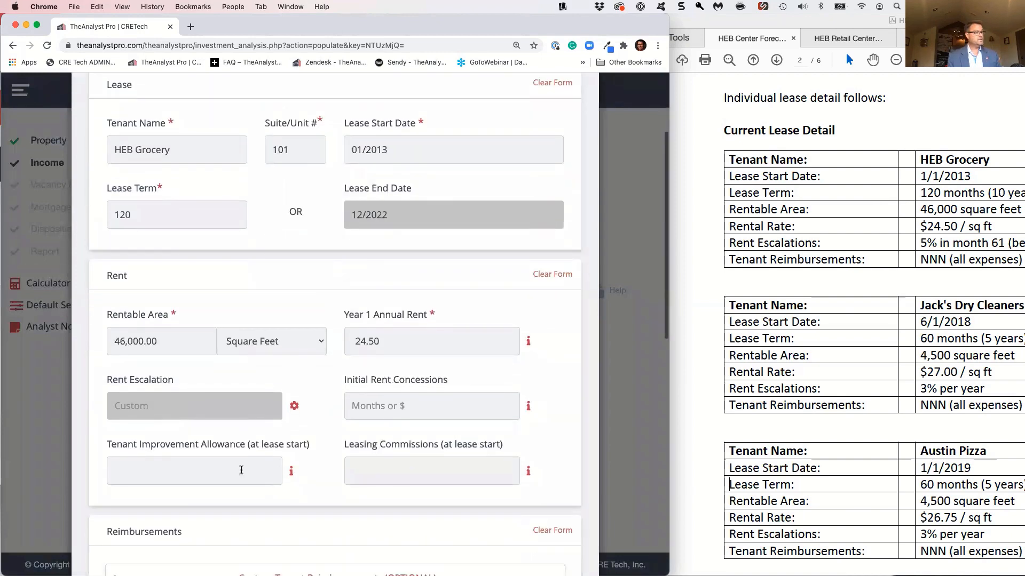
{"action": "scroll", "coordinate": [245, 468], "scroll_direction": "down", "scroll_amount": 5}
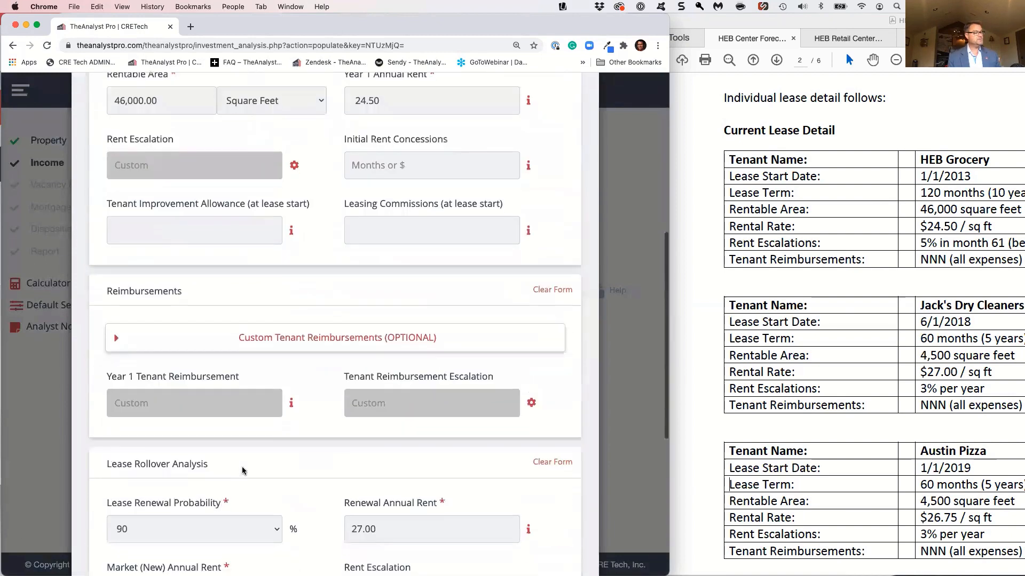
{"action": "scroll", "coordinate": [243, 471], "scroll_direction": "down", "scroll_amount": 5}
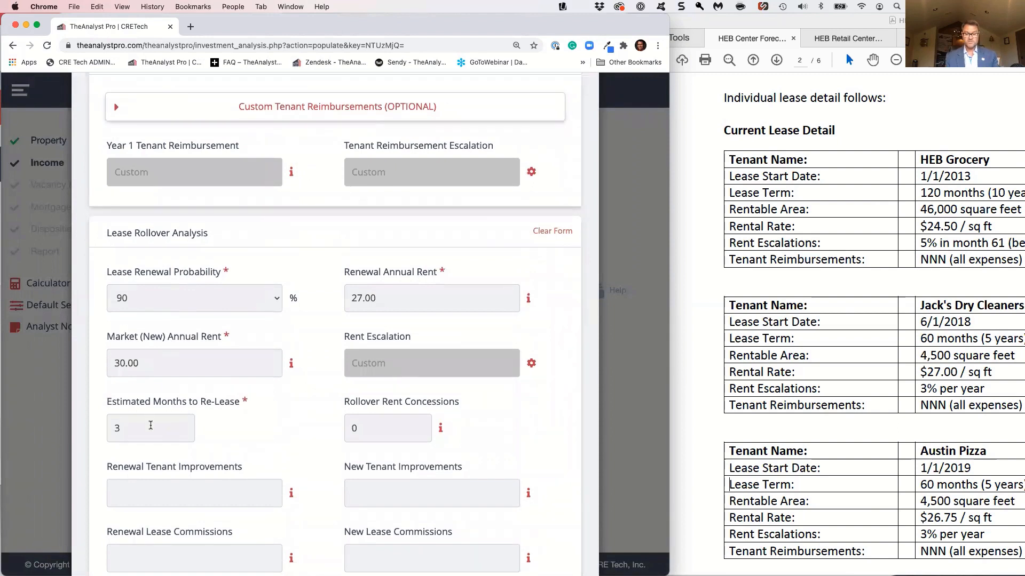
{"action": "scroll", "coordinate": [150, 425], "scroll_direction": "down", "scroll_amount": 2}
{"action": "left_click", "coordinate": [370, 395]}
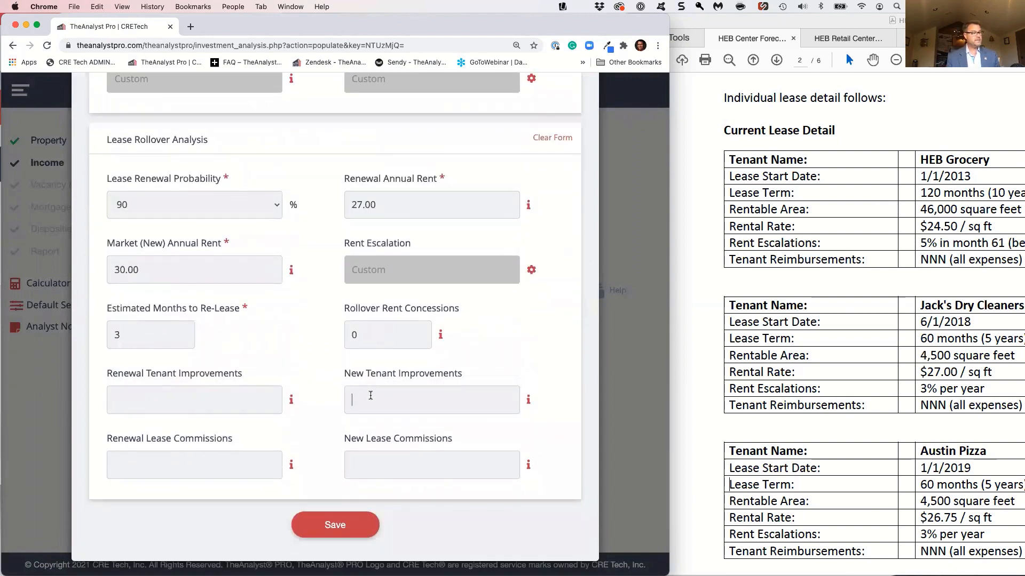
{"action": "type", "text": "2.50"}
{"action": "key", "text": "Tab"}
{"action": "type", "text": "350"}
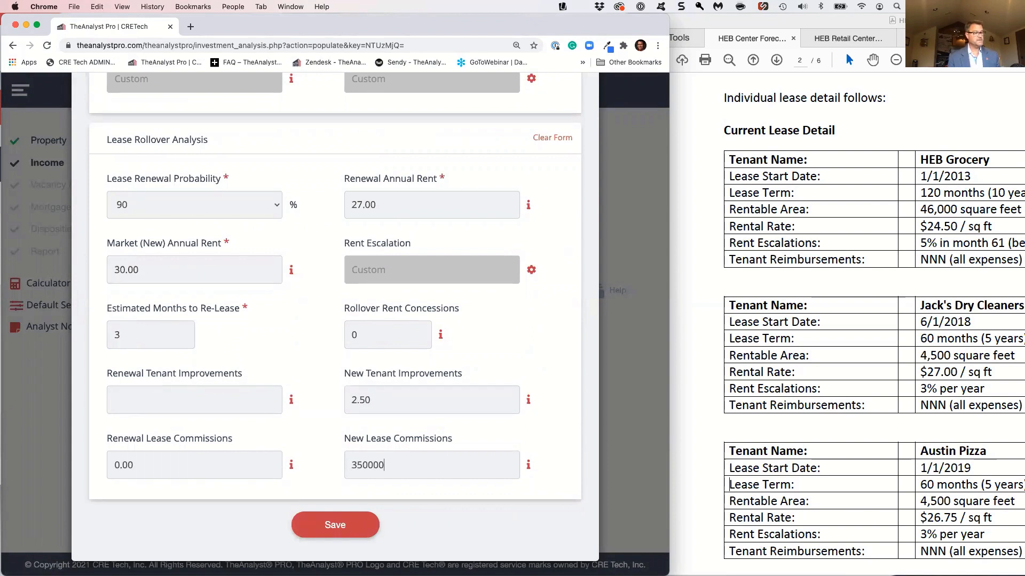
{"action": "key", "text": "Tab"}
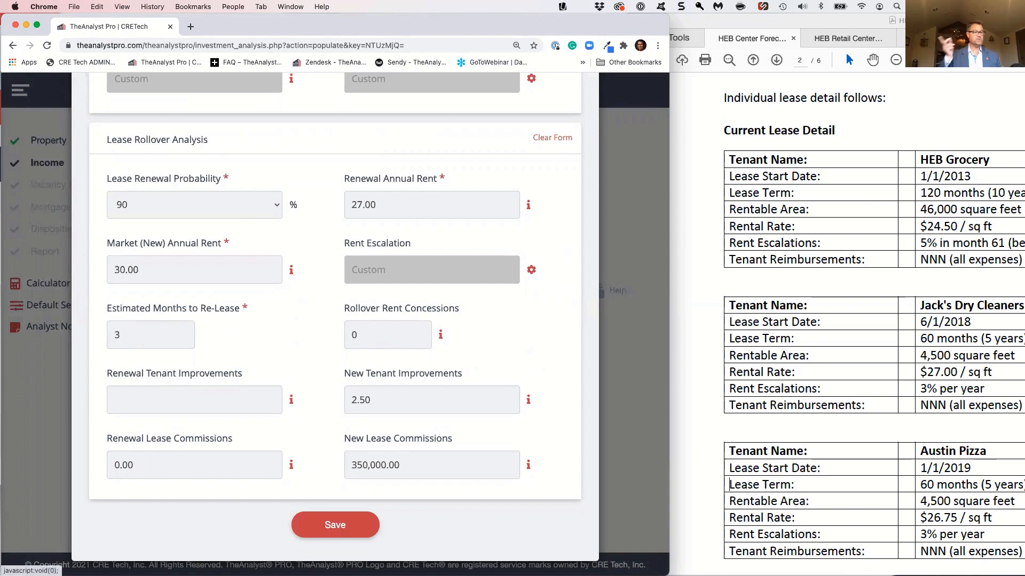
{"action": "left_click", "coordinate": [321, 523]}
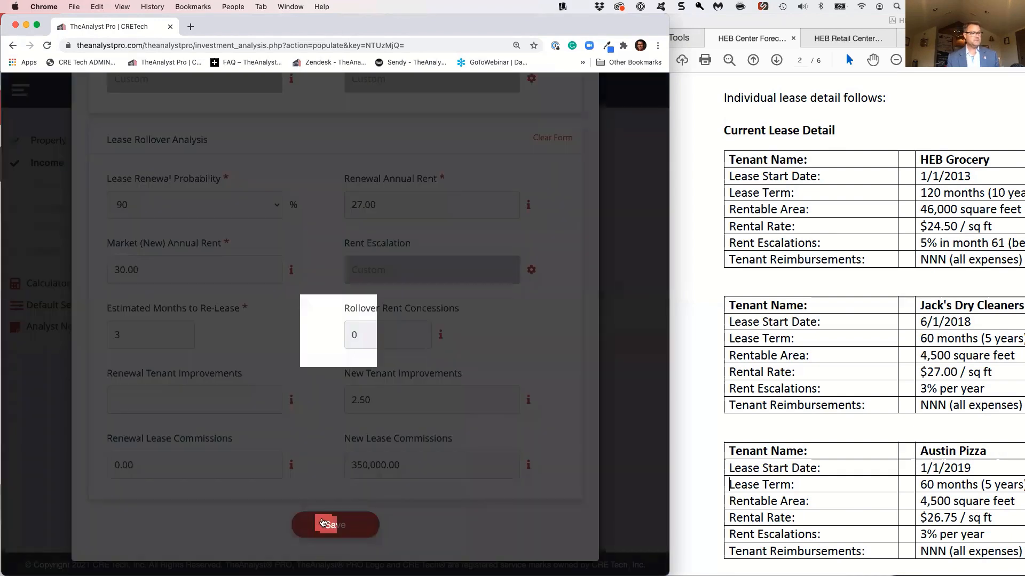
Add a new lease with tenant name Jacks Dry Cleaners and suite number 102
{"action": "scroll", "coordinate": [322, 520], "scroll_direction": "down", "scroll_amount": 2}
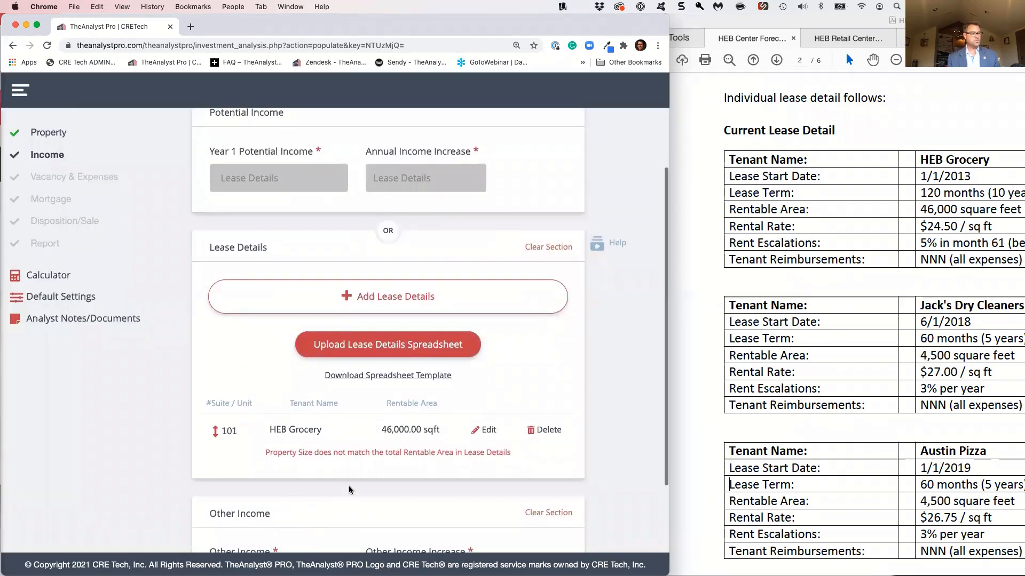
{"action": "left_click_drag", "start_coordinate": [401, 453], "coordinate": [339, 455]}
{"action": "left_click", "coordinate": [339, 455]}
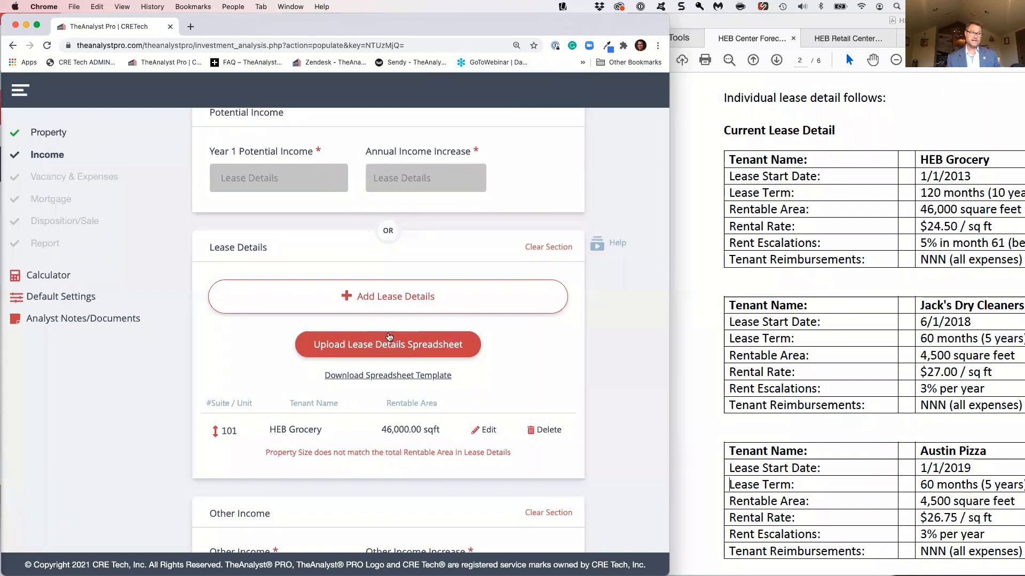
{"action": "left_click", "coordinate": [378, 307]}
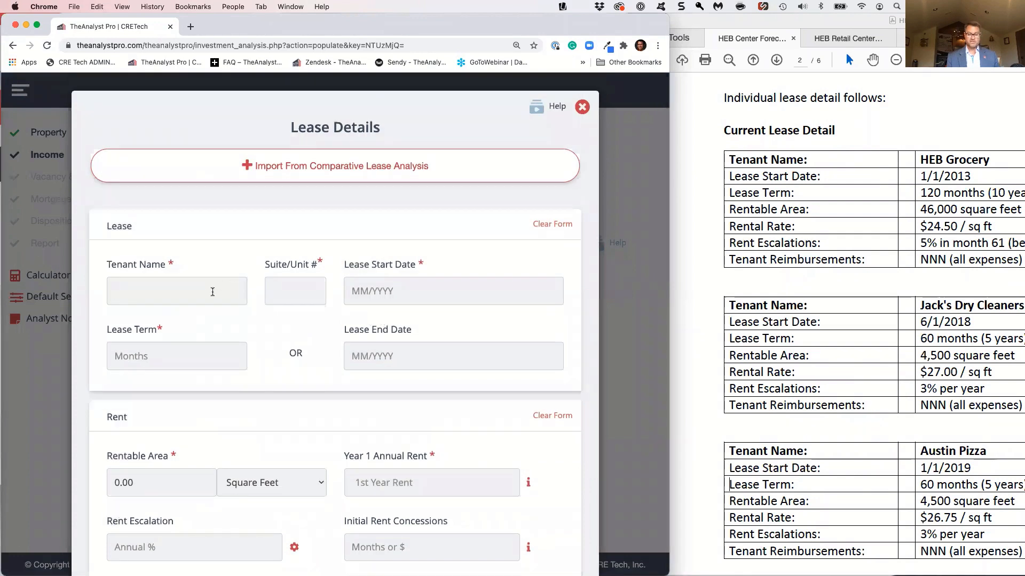
{"action": "left_click", "coordinate": [212, 292]}
{"action": "type", "text": "Jacks"}
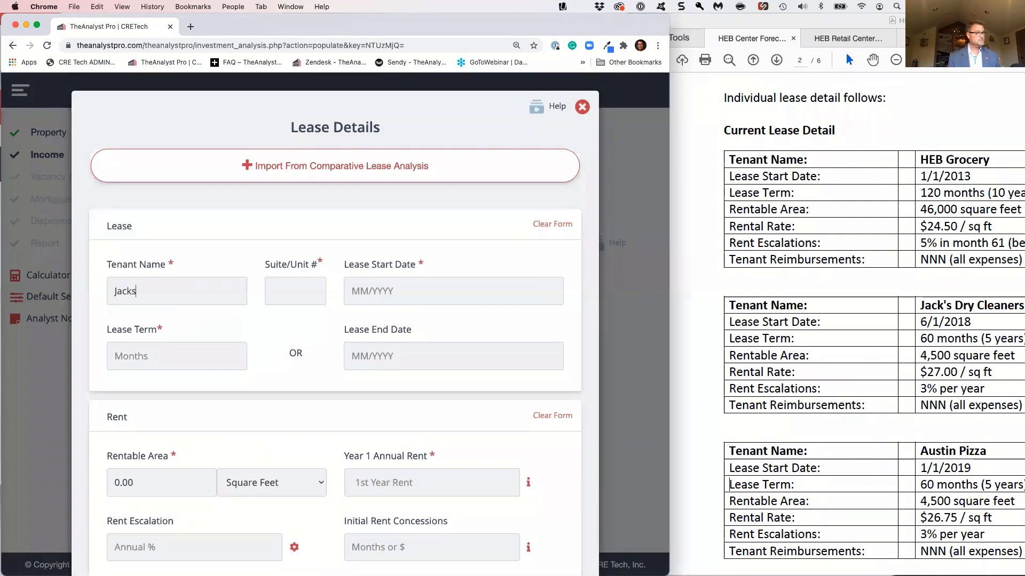
{"action": "type", "text": " Dry CLe"}
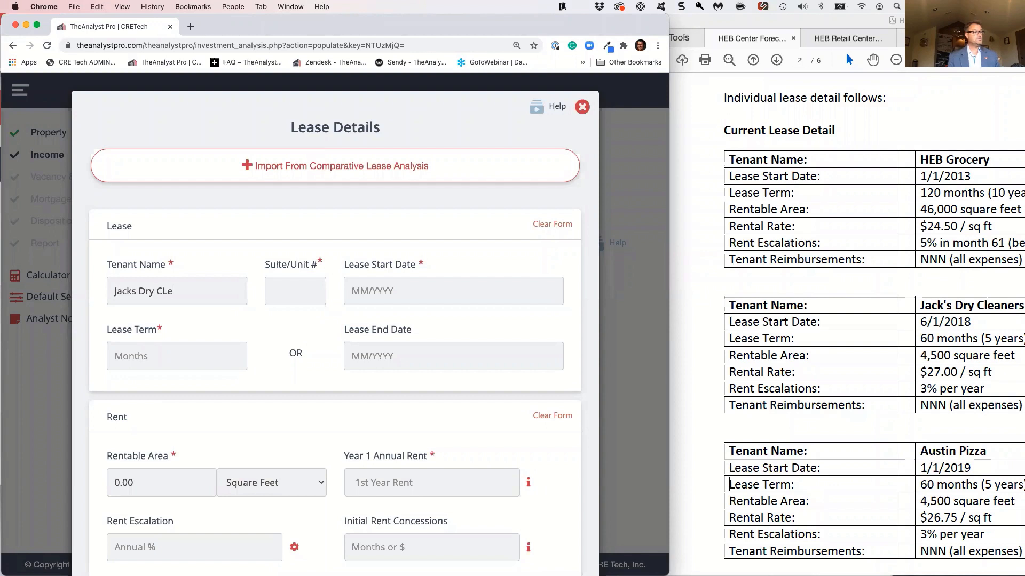
{"action": "type", "text": "eanes"}
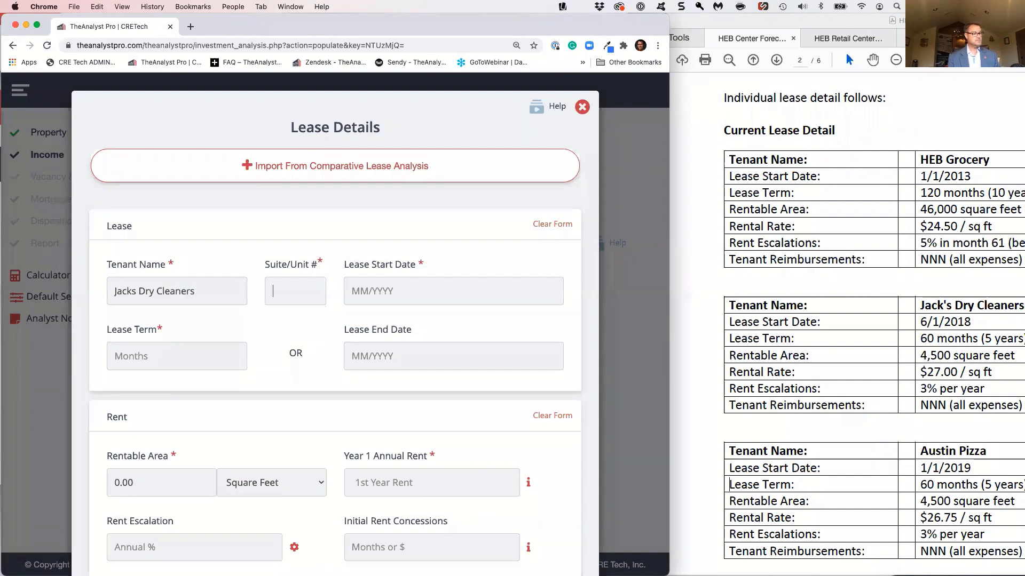
{"action": "key", "text": "Tab"}
{"action": "type", "text": "102"}
{"action": "key", "text": "Tab"}
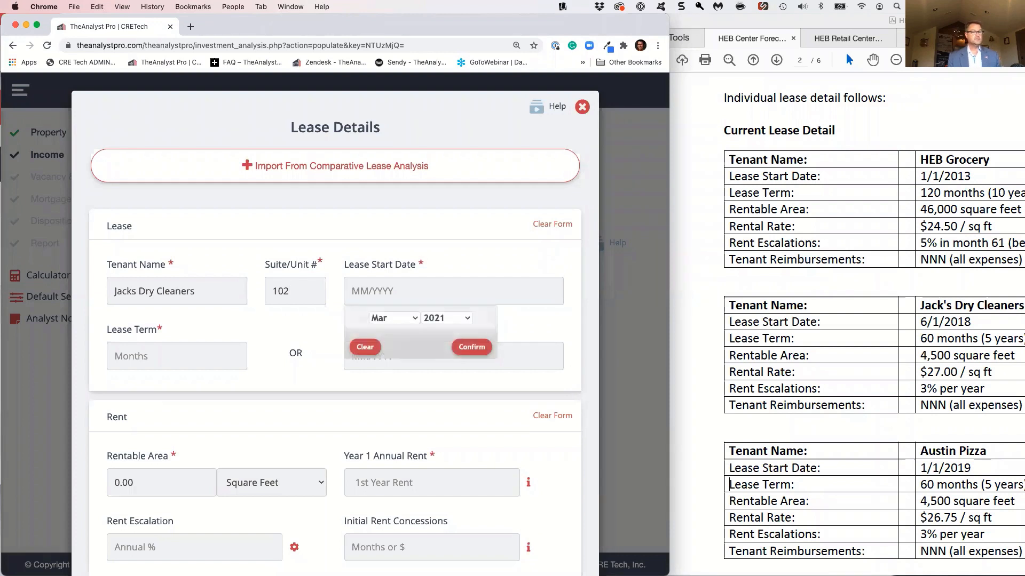
Set the Jacks Dry Cleaners lease start date to 06/2018 and its term to 60 months
{"action": "left_click", "coordinate": [393, 319]}
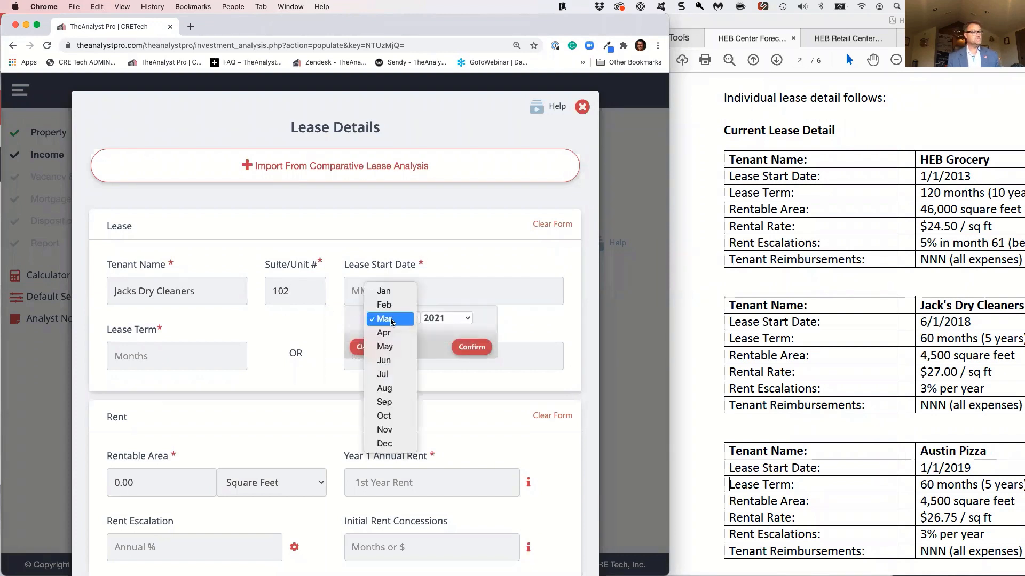
{"action": "left_click", "coordinate": [396, 361]}
{"action": "left_click", "coordinate": [446, 318]}
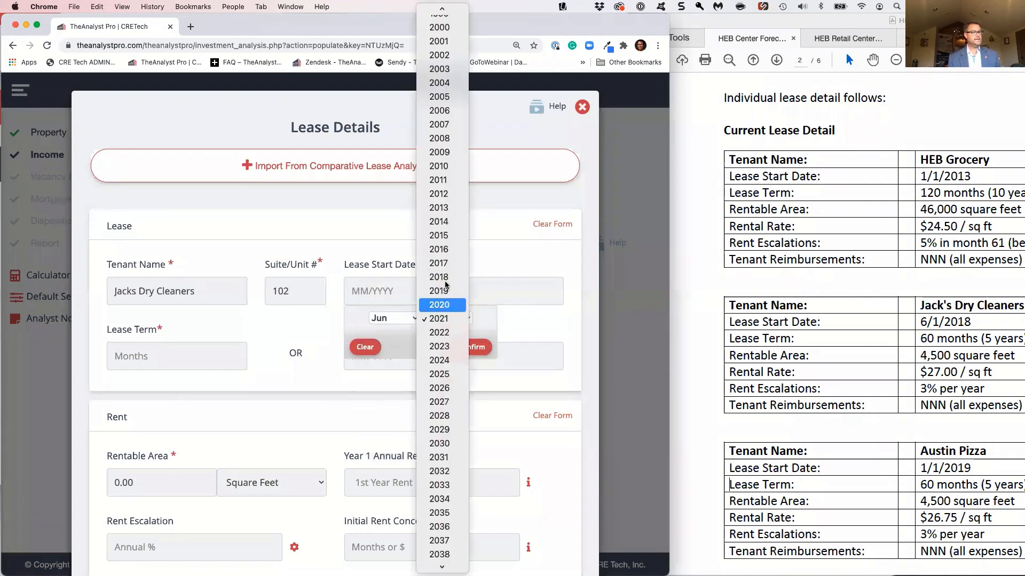
{"action": "left_click", "coordinate": [445, 277]}
{"action": "left_click", "coordinate": [479, 347]}
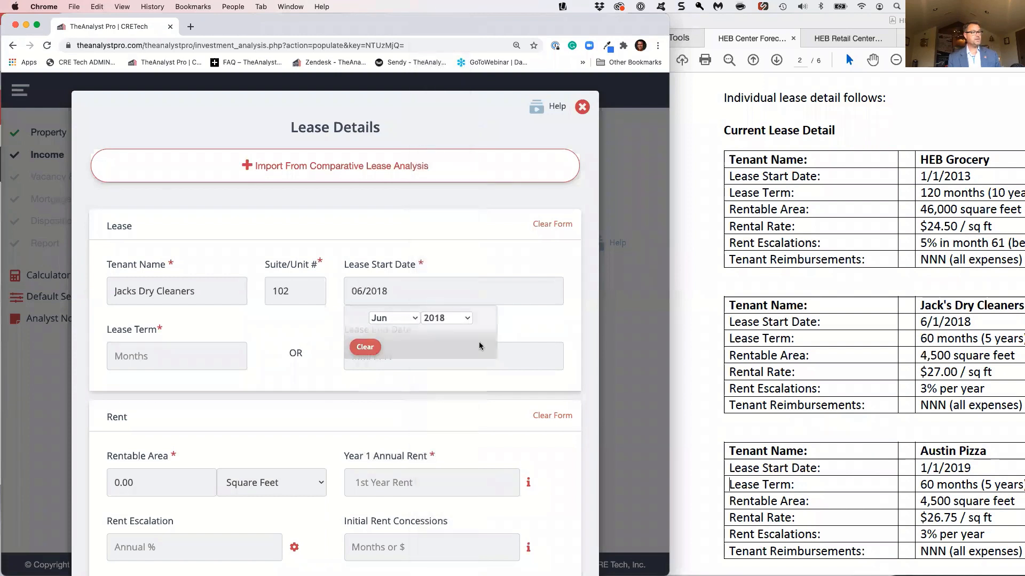
{"action": "left_click", "coordinate": [233, 357]}
{"action": "type", "text": "60"}
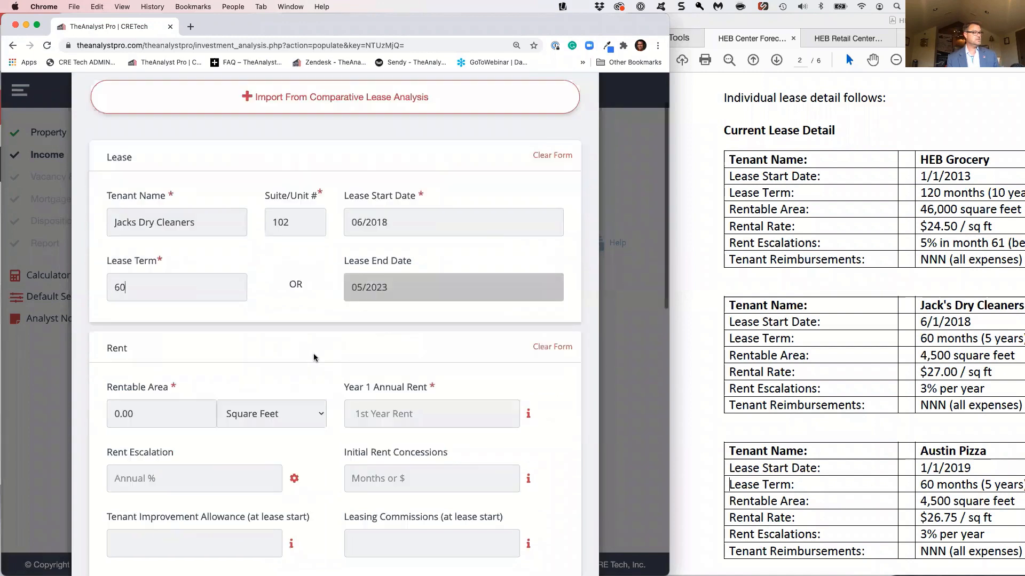
Set the lease's rentable area to 4,500 square feet, year 1 annual rent to 27.00 and rent escalation to 3%
{"action": "scroll", "coordinate": [178, 386], "scroll_direction": "down", "scroll_amount": 3}
{"action": "left_click", "coordinate": [178, 387]}
{"action": "type", "text": "4500"}
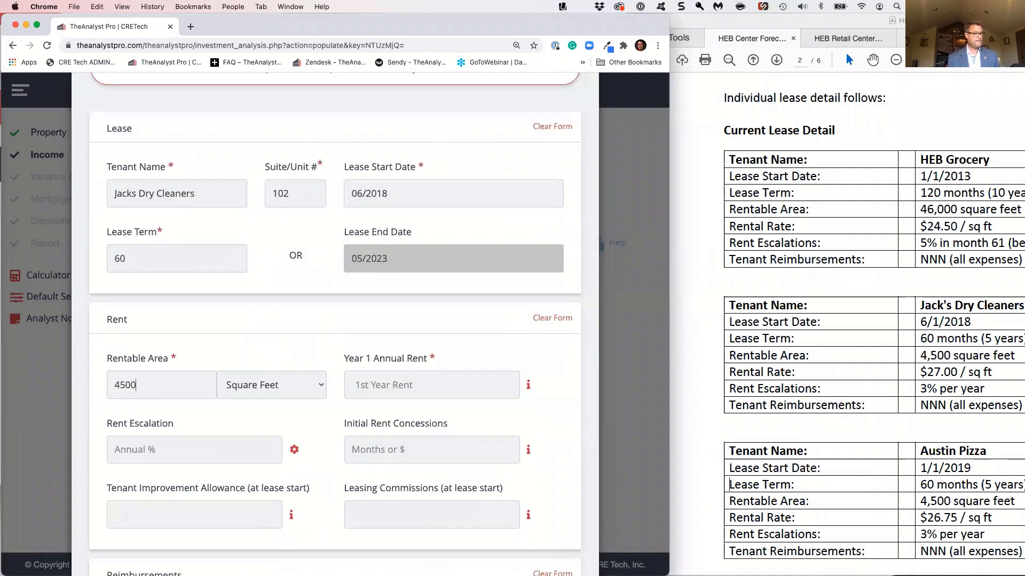
{"action": "key", "text": "Tab"}
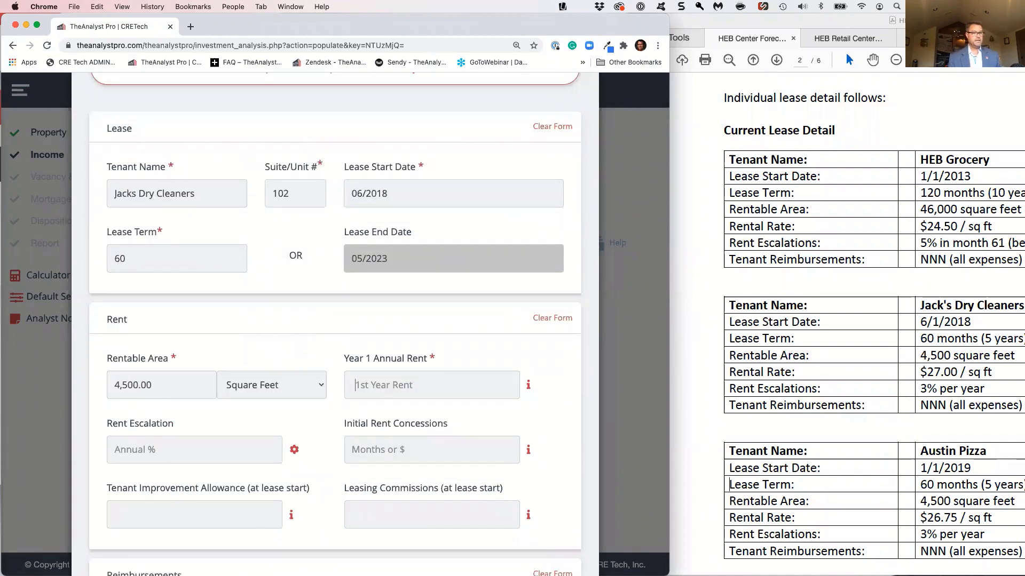
{"action": "type", "text": "27"}
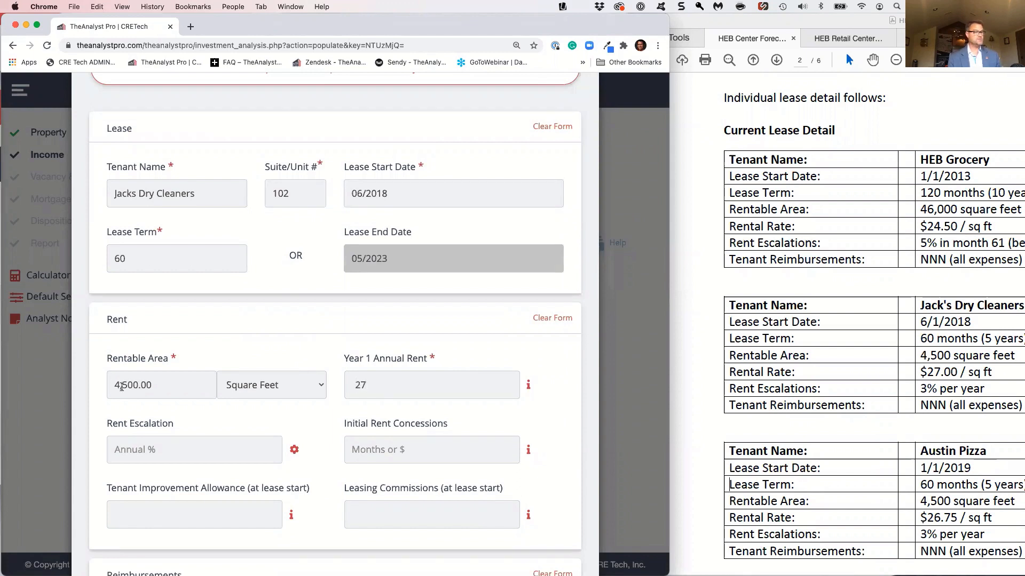
{"action": "left_click", "coordinate": [180, 450]}
{"action": "type", "text": "3"}
Include all expense categories as Net to Tenant in the Jacks Dry Cleaners custom reimbursements, review the list and collapse it
{"action": "scroll", "coordinate": [180, 449], "scroll_direction": "down", "scroll_amount": 6}
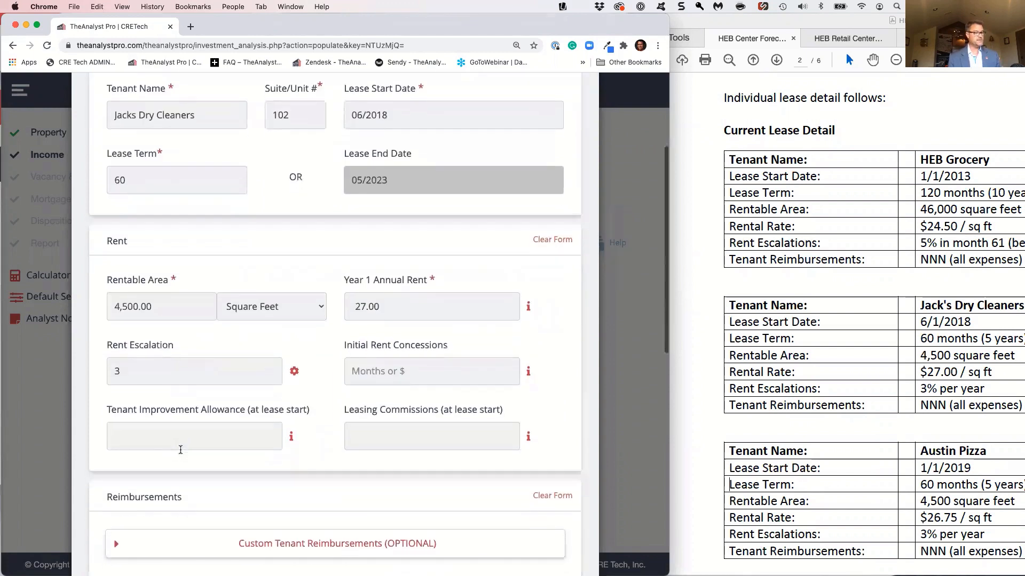
{"action": "left_click", "coordinate": [171, 326]}
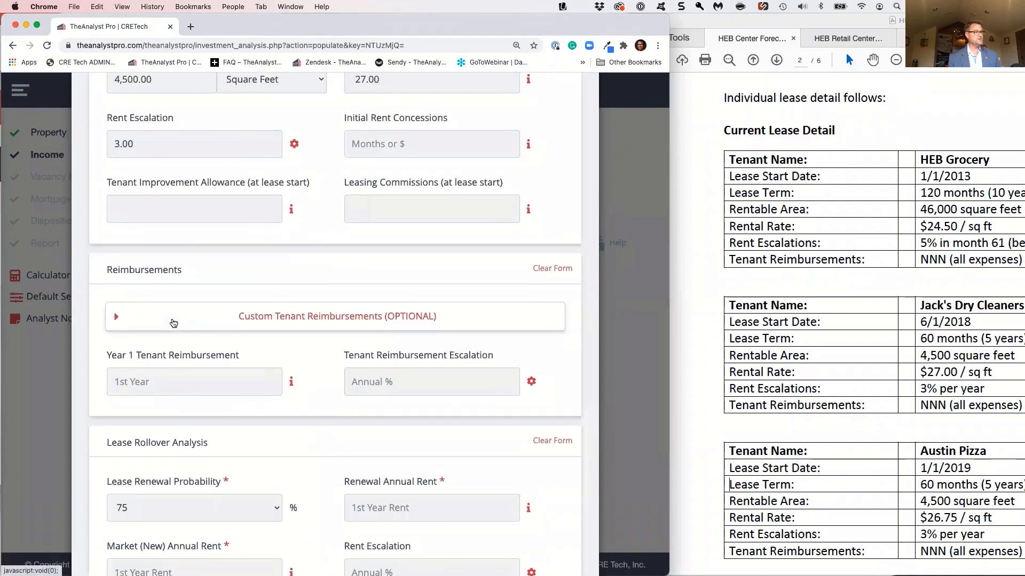
{"action": "left_click", "coordinate": [120, 347]}
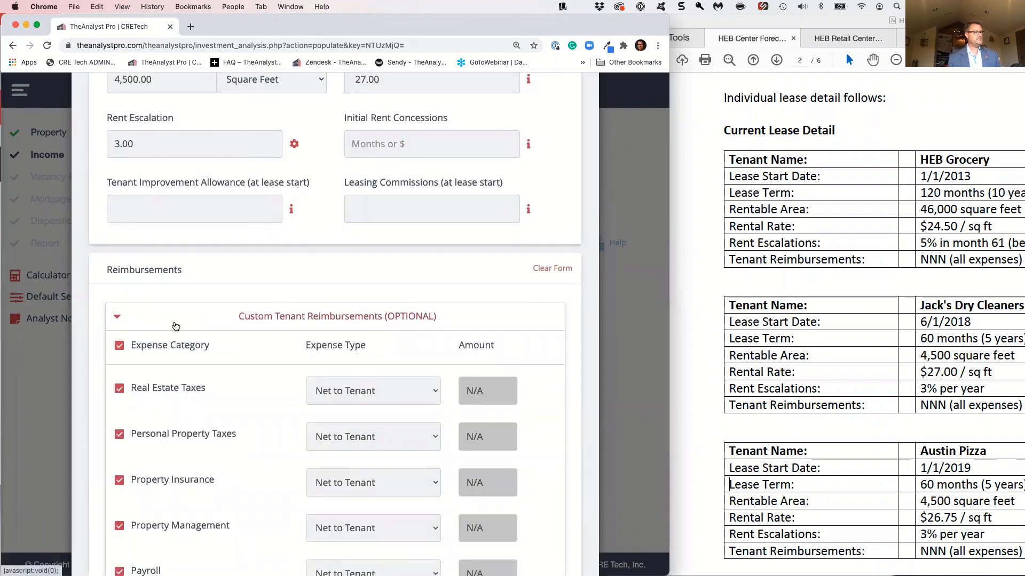
{"action": "left_click", "coordinate": [173, 326]}
{"action": "scroll", "coordinate": [181, 337], "scroll_direction": "down", "scroll_amount": 2}
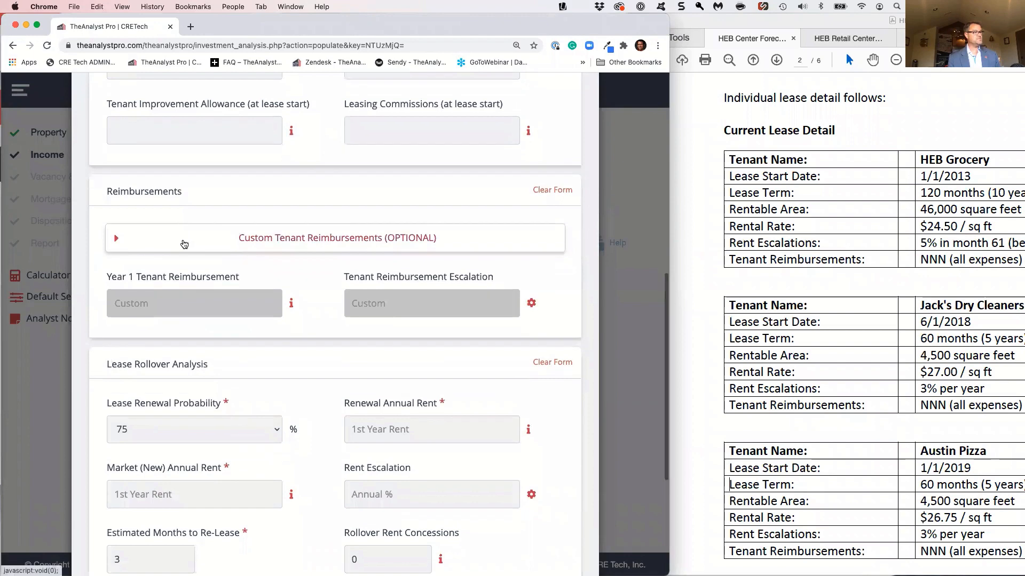
{"action": "left_click", "coordinate": [184, 240]}
{"action": "scroll", "coordinate": [216, 413], "scroll_direction": "down", "scroll_amount": 3}
{"action": "scroll", "coordinate": [216, 416], "scroll_direction": "down", "scroll_amount": 8}
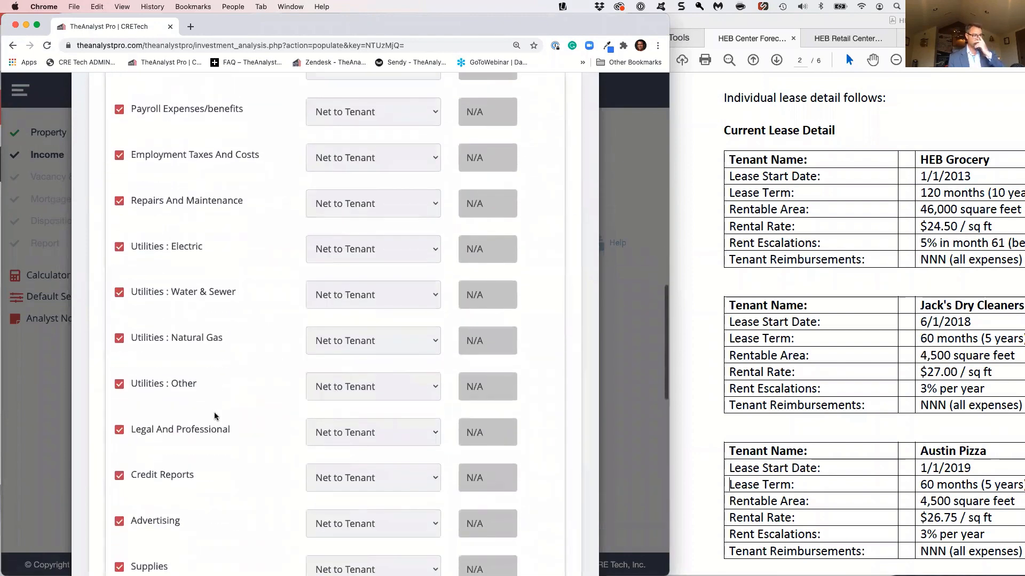
{"action": "scroll", "coordinate": [213, 416], "scroll_direction": "up", "scroll_amount": 1}
{"action": "scroll", "coordinate": [213, 417], "scroll_direction": "up", "scroll_amount": 10}
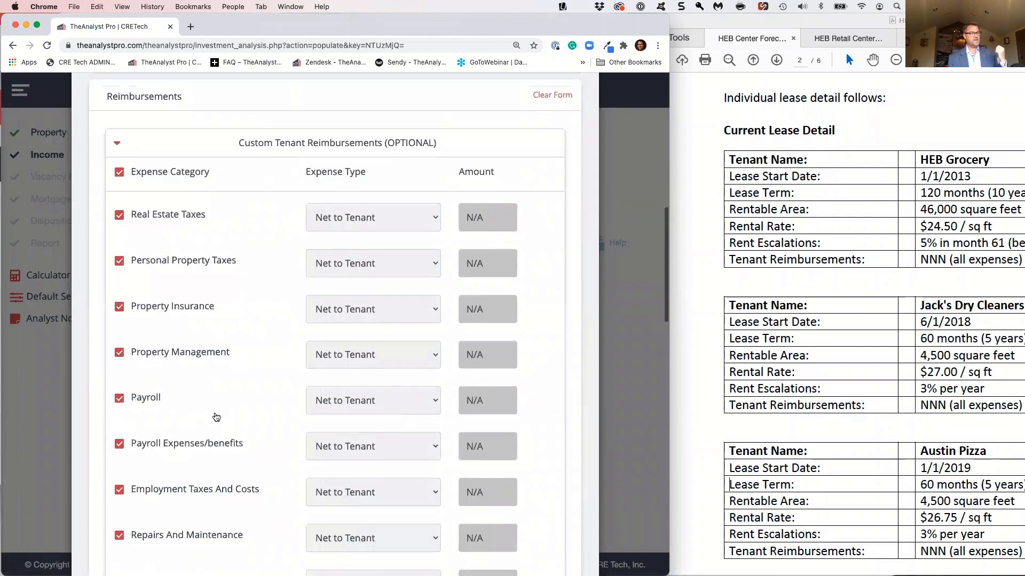
{"action": "left_click", "coordinate": [173, 255]}
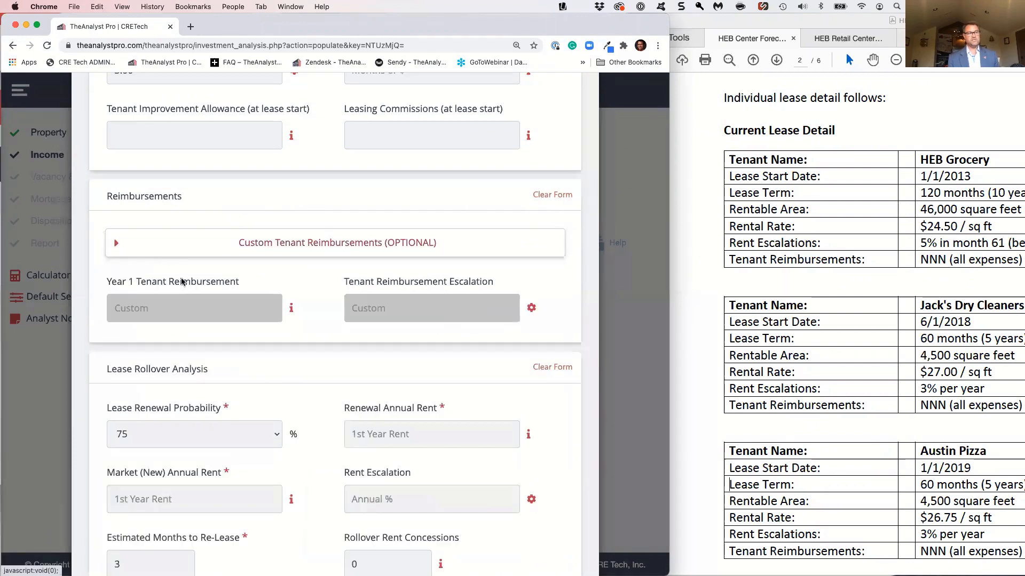
Set the Jacks Dry Cleaners rollover's renewal annual rent to 30.00, market (new) annual rent to 30.00 and rent escalation to 3%
{"action": "scroll", "coordinate": [181, 336], "scroll_direction": "down", "scroll_amount": 2}
{"action": "scroll", "coordinate": [182, 336], "scroll_direction": "down", "scroll_amount": 1}
{"action": "left_click", "coordinate": [414, 308]}
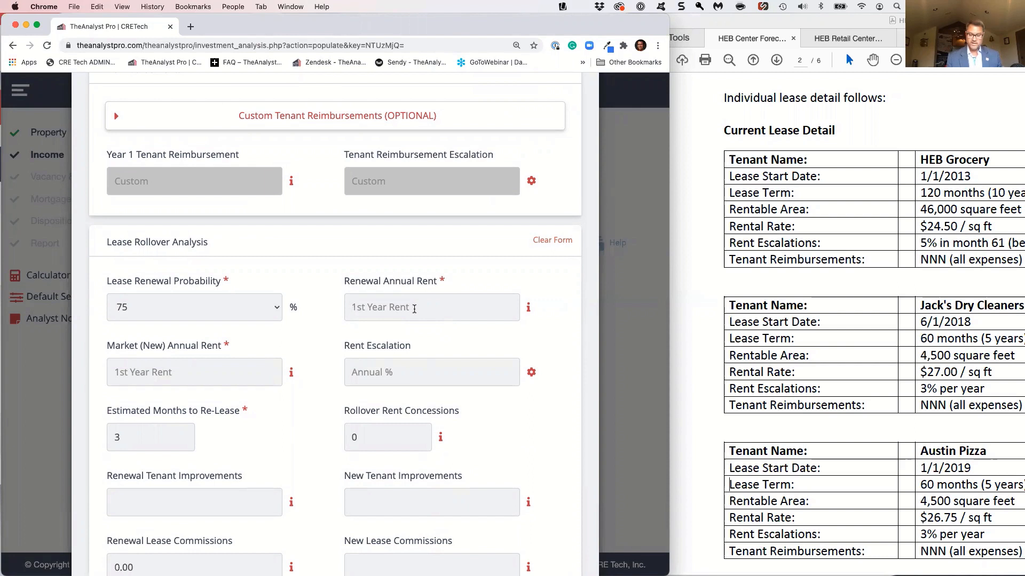
{"action": "left_click", "coordinate": [414, 309]}
{"action": "type", "text": "30"}
{"action": "key", "text": "Tab"}
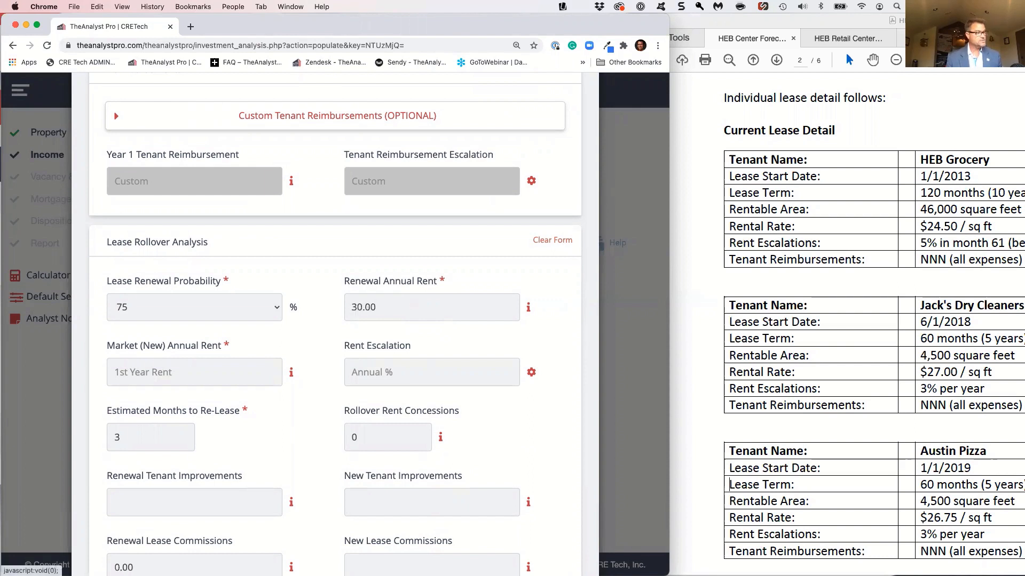
{"action": "type", "text": "20"}
{"action": "key", "text": "Tab"}
{"action": "key", "text": "Tab"}
{"action": "type", "text": "3"}
{"action": "key", "text": "Tab"}
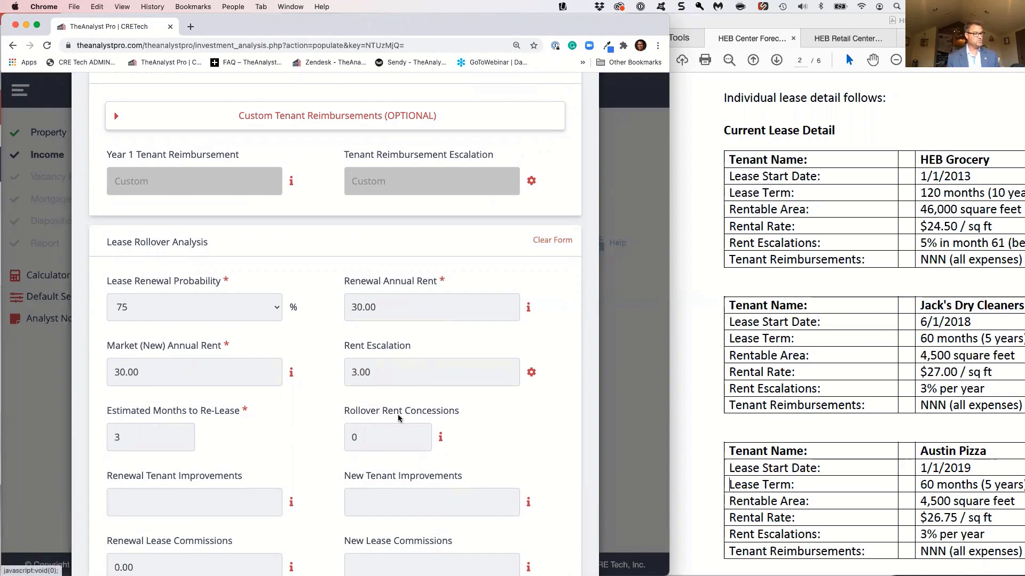
Set the Jacks Dry Cleaners rollover rent concessions to 3 and new tenant improvements to 2.50
{"action": "left_click", "coordinate": [386, 433]}
{"action": "type", "text": "3"}
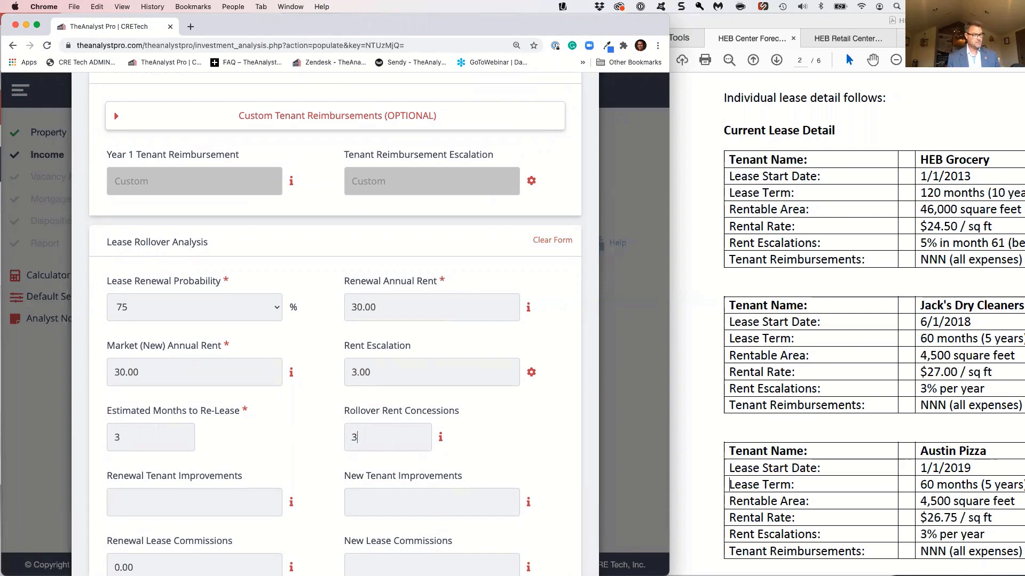
{"action": "scroll", "coordinate": [318, 448], "scroll_direction": "down", "scroll_amount": 1}
{"action": "scroll", "coordinate": [318, 447], "scroll_direction": "down", "scroll_amount": 4}
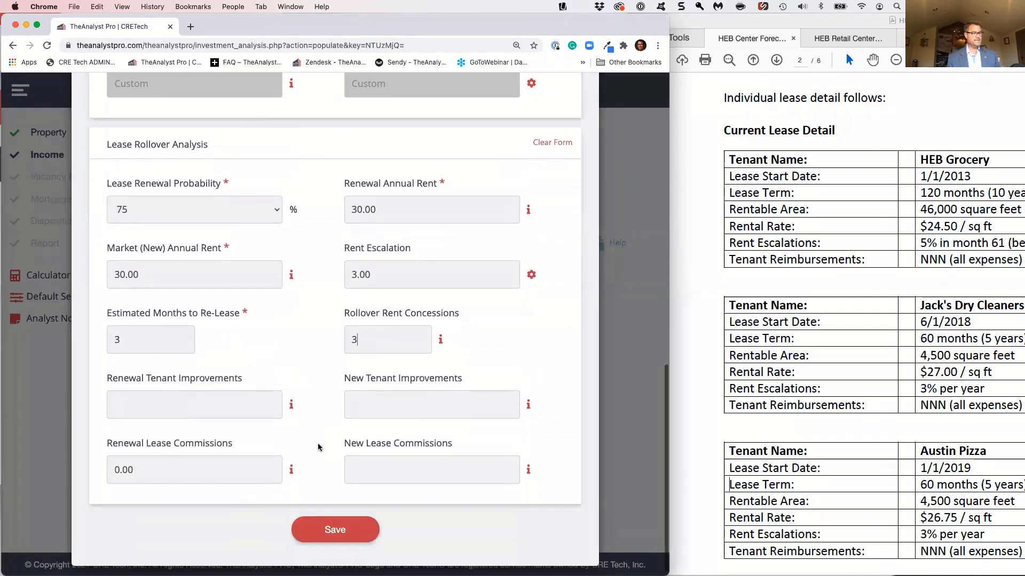
{"action": "left_click", "coordinate": [388, 401]}
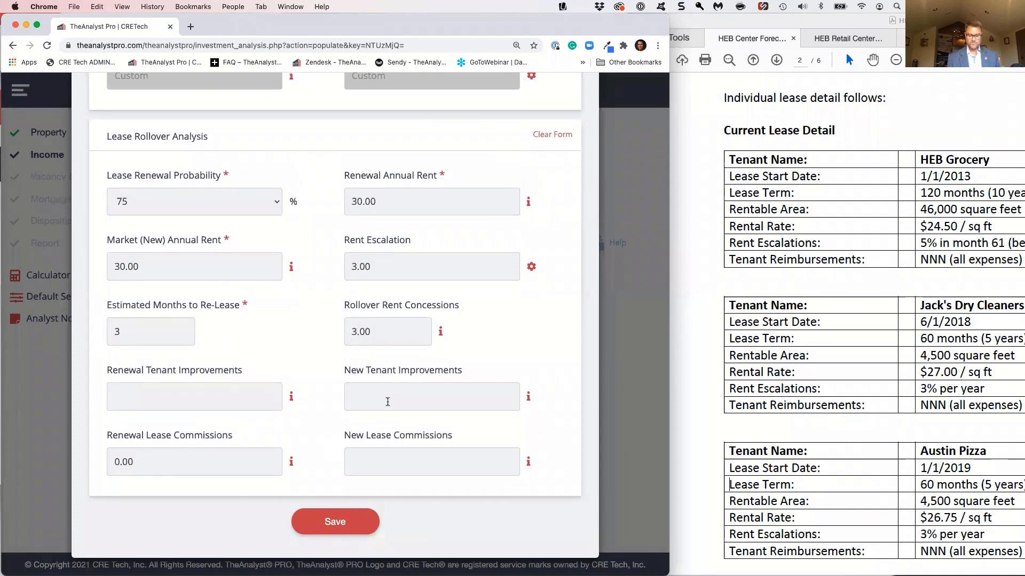
{"action": "type", "text": "2.50"}
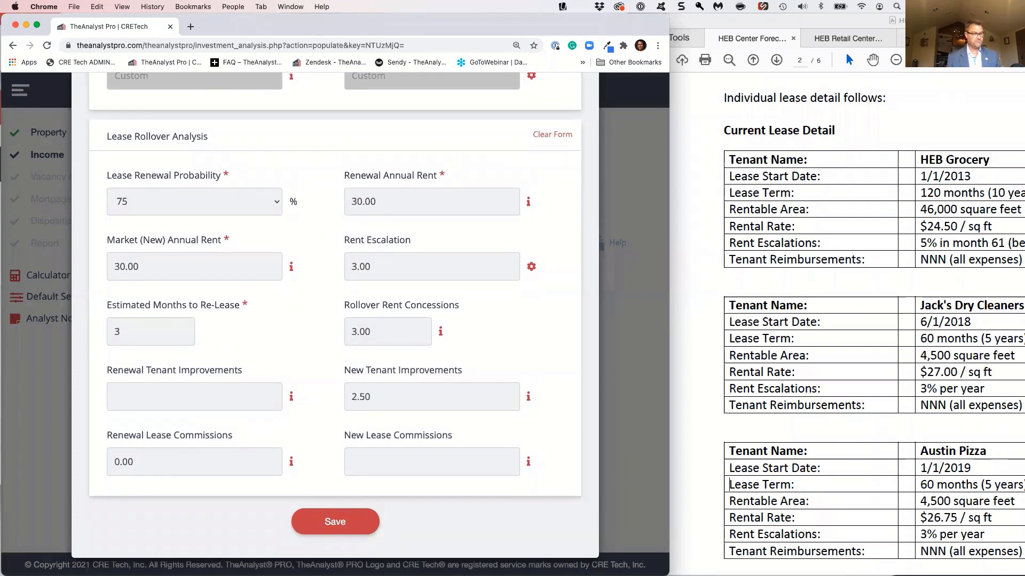
{"action": "type", "text": "5"}
Set the Jacks Dry Cleaners new lease commissions to 27000 and save the lease
{"action": "key", "text": "Tab"}
{"action": "key", "text": "Tab"}
{"action": "key", "text": "Tab"}
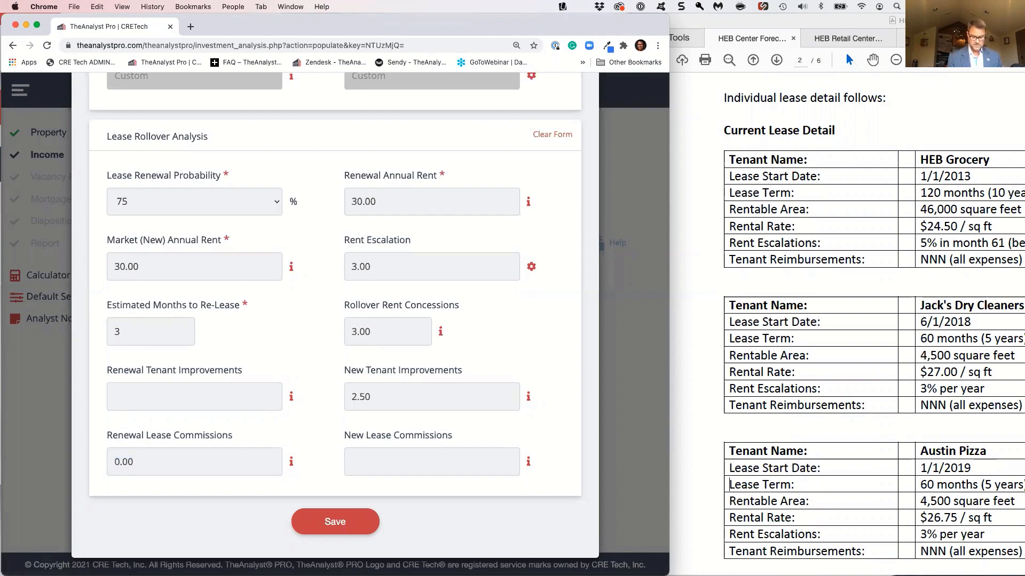
{"action": "type", "text": "000"}
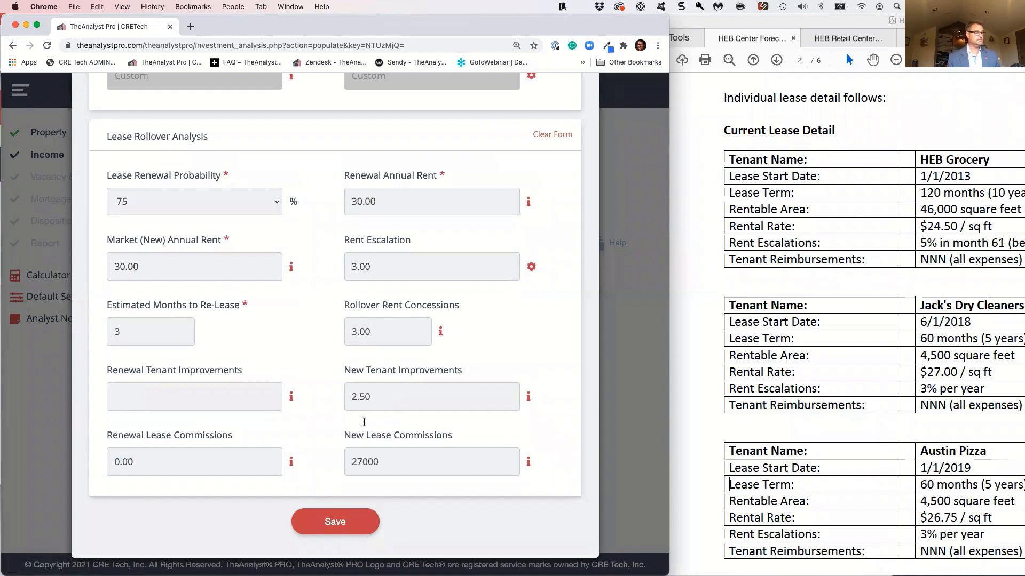
{"action": "left_click", "coordinate": [350, 519]}
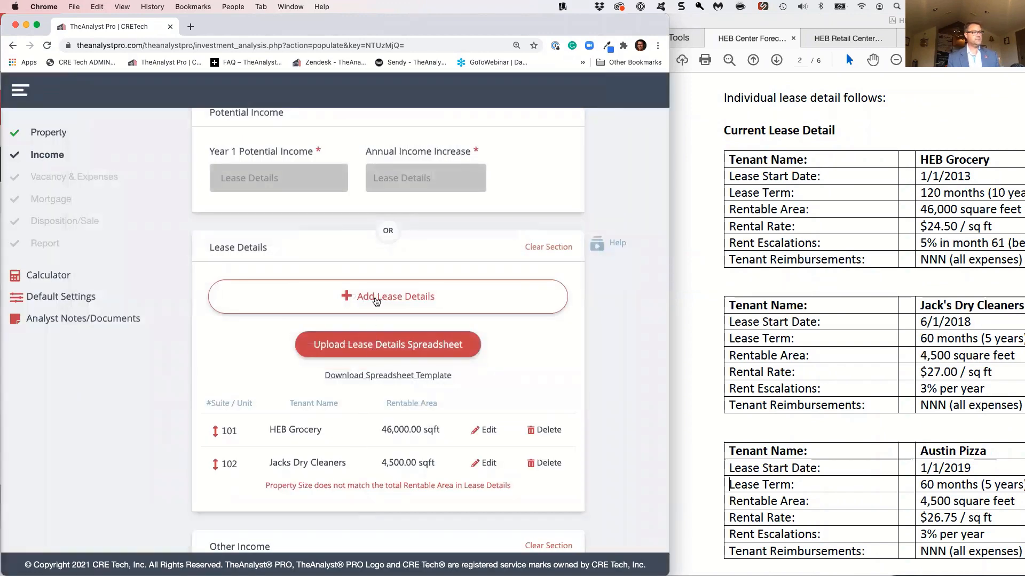
Add a new lease for tenant Austin Pizza in suite 103
{"action": "left_click", "coordinate": [377, 296]}
{"action": "left_click", "coordinate": [225, 288]}
{"action": "type", "text": "Austin Pi"}
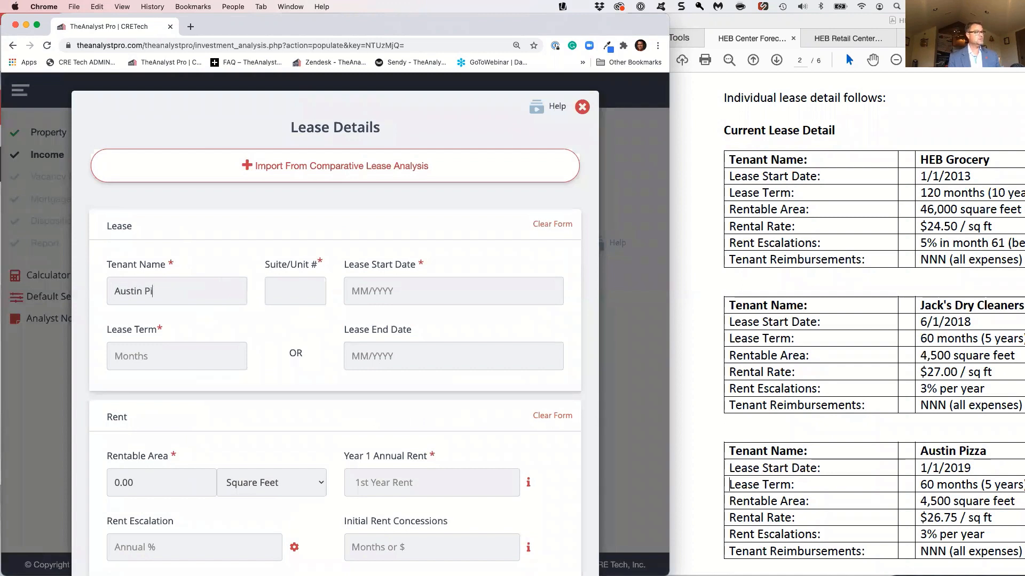
{"action": "type", "text": "103"}
{"action": "key", "text": "Tab"}
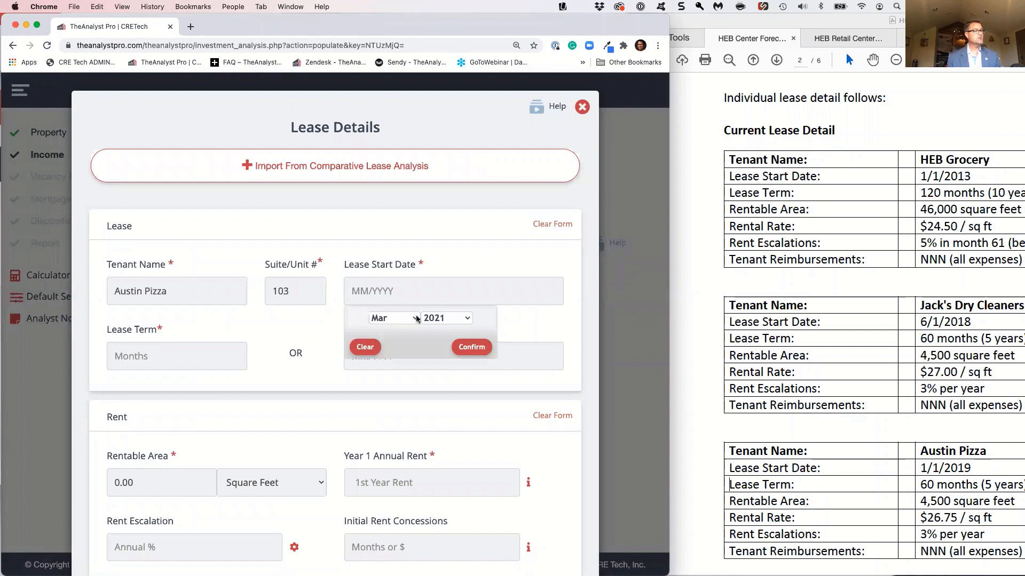
Set the Austin Pizza lease start date to 01/2019 and the lease term to 60 months
{"action": "left_click", "coordinate": [418, 319]}
{"action": "left_click", "coordinate": [405, 294]}
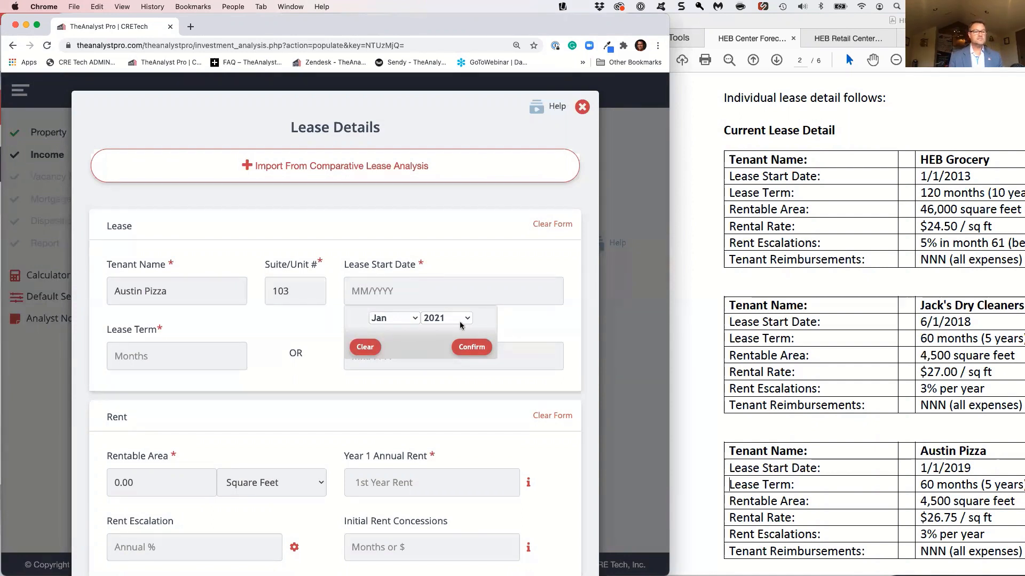
{"action": "left_click", "coordinate": [445, 319]}
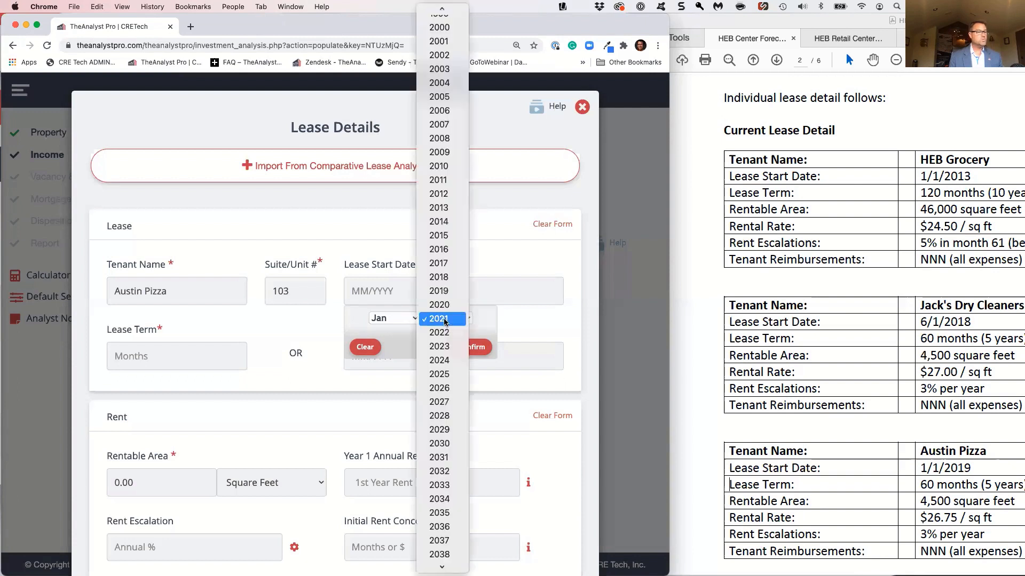
{"action": "left_click", "coordinate": [440, 291]}
{"action": "left_click", "coordinate": [475, 347]}
{"action": "left_click", "coordinate": [223, 356]}
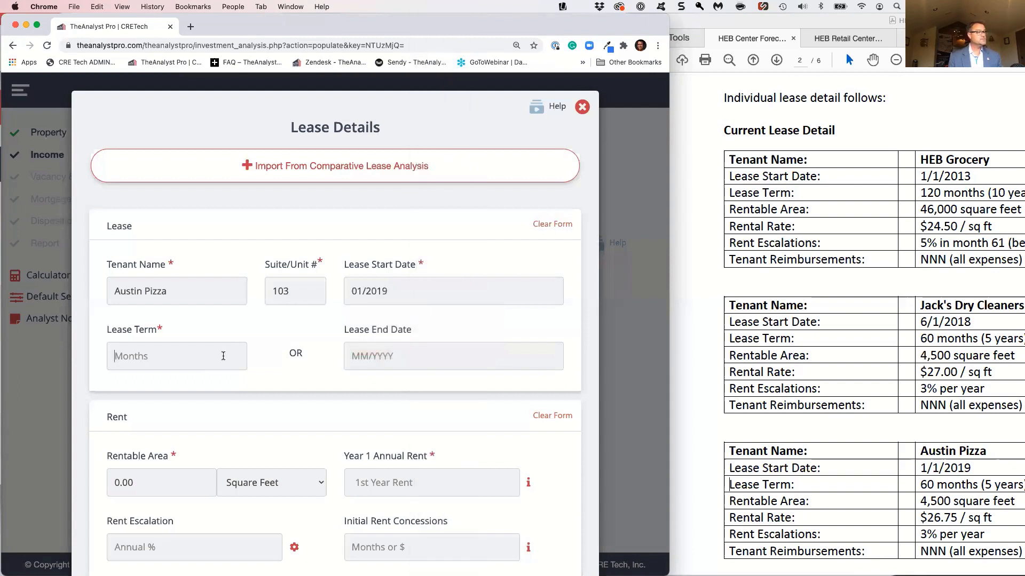
{"action": "type", "text": "60"}
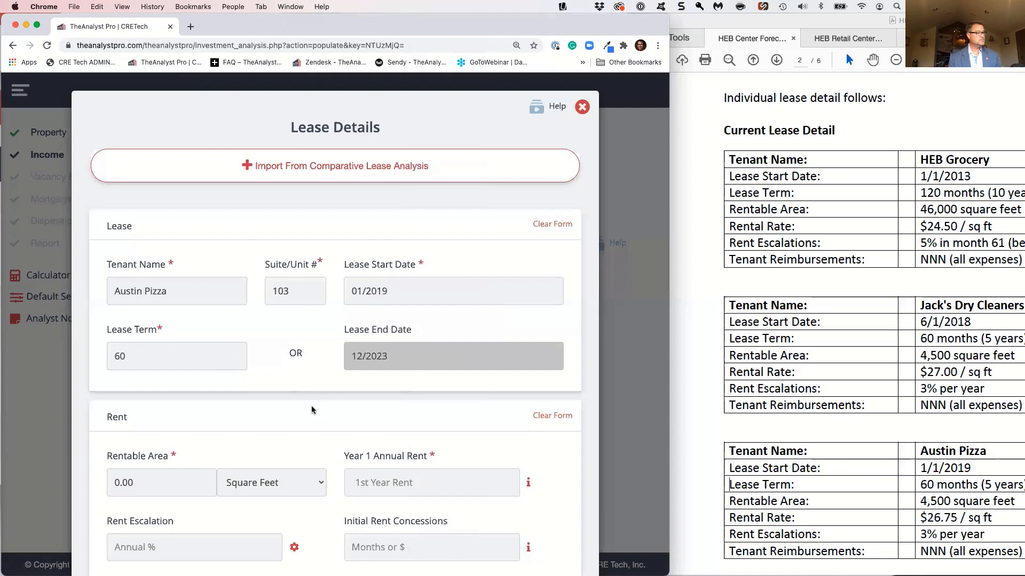
Set the Austin Pizza rentable area to 4,500 square feet, year 1 annual rent to 26.75 and rent escalation to 3%
{"action": "left_click_drag", "start_coordinate": [135, 474], "coordinate": [86, 473]}
{"action": "type", "text": "4500"}
{"action": "left_click", "coordinate": [363, 482]}
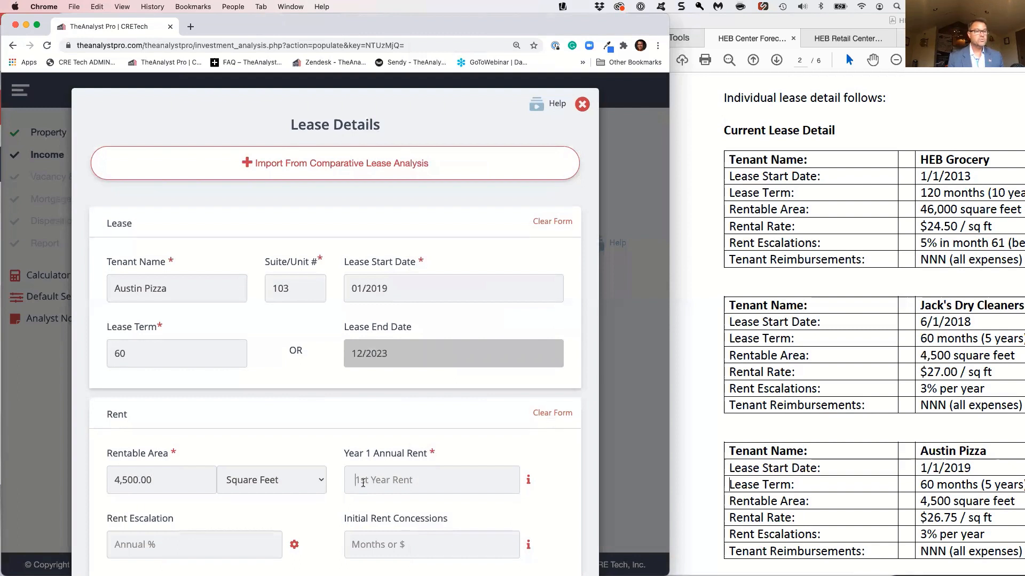
{"action": "type", "text": "2"}
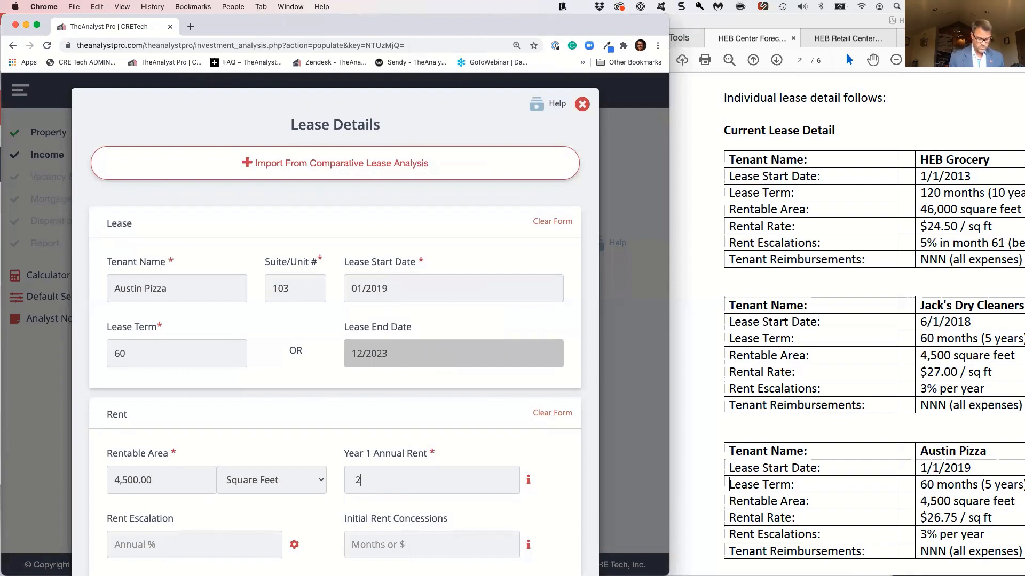
{"action": "type", "text": "6.75"}
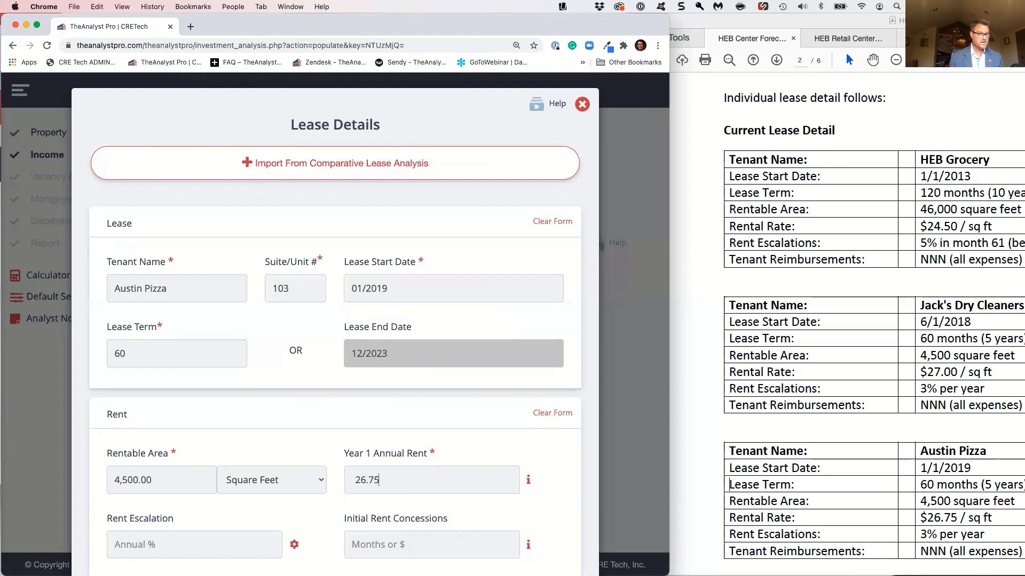
{"action": "scroll", "coordinate": [244, 507], "scroll_direction": "down", "scroll_amount": 2}
{"action": "left_click", "coordinate": [244, 507]}
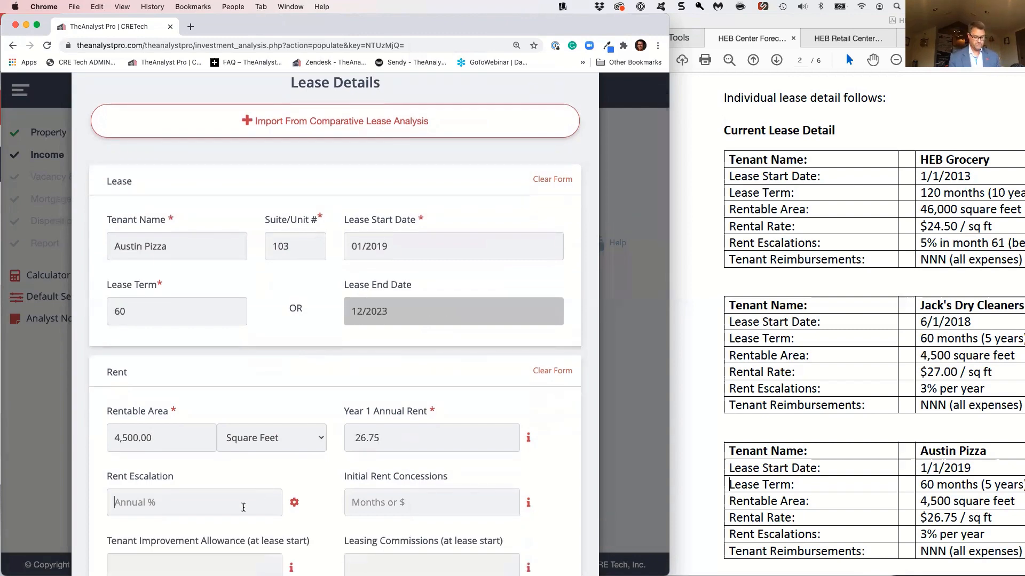
{"action": "type", "text": "3"}
Include all expense categories as Net to Tenant in the Austin Pizza custom reimbursements and collapse the list
{"action": "scroll", "coordinate": [243, 507], "scroll_direction": "down", "scroll_amount": 10}
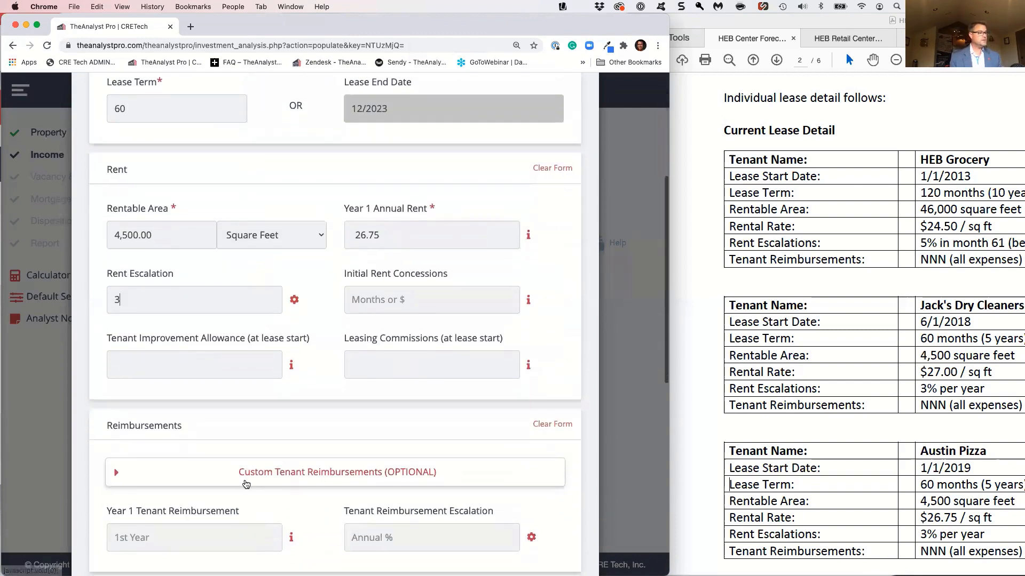
{"action": "left_click", "coordinate": [231, 475]}
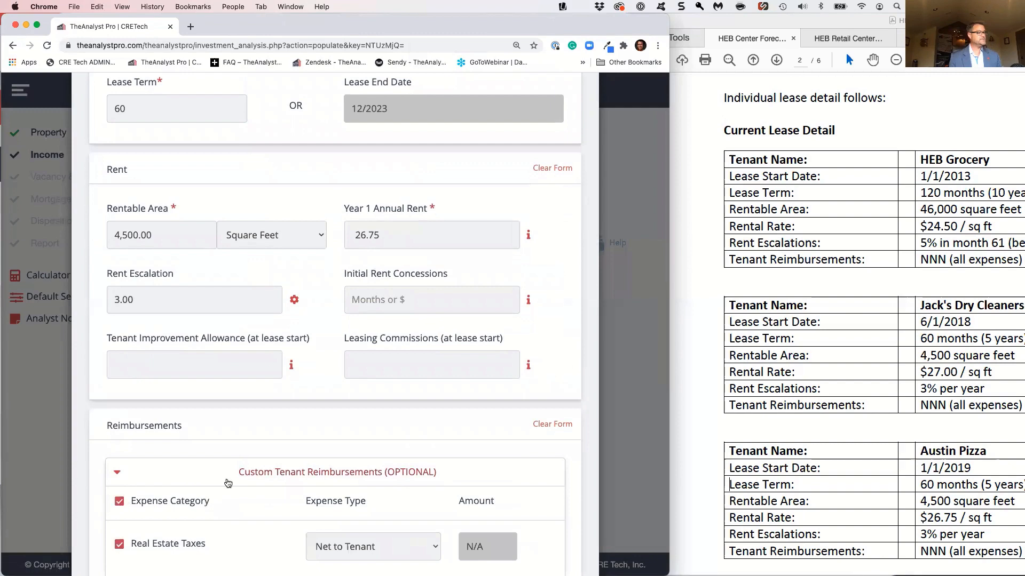
{"action": "left_click", "coordinate": [230, 482]}
Set the Austin Pizza rollover's renewal annual rent to 30.00, market (new) annual rent to 30.00 and rent escalation to 3%
{"action": "scroll", "coordinate": [229, 457], "scroll_direction": "down", "scroll_amount": 10}
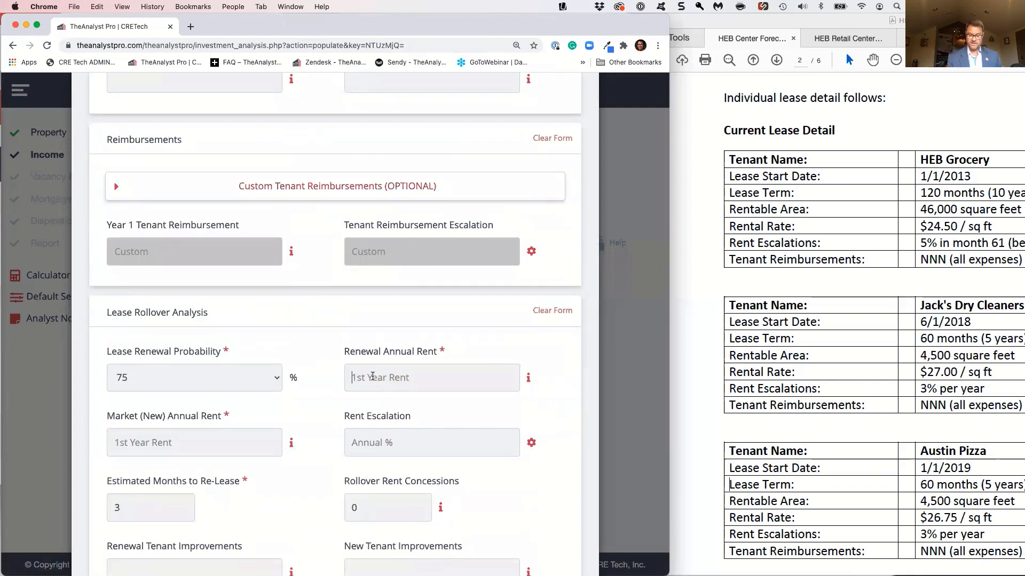
{"action": "type", "text": "30"}
{"action": "key", "text": "Tab"}
{"action": "key", "text": "Tab"}
{"action": "type", "text": "30"}
{"action": "key", "text": "Tab"}
{"action": "key", "text": "Tab"}
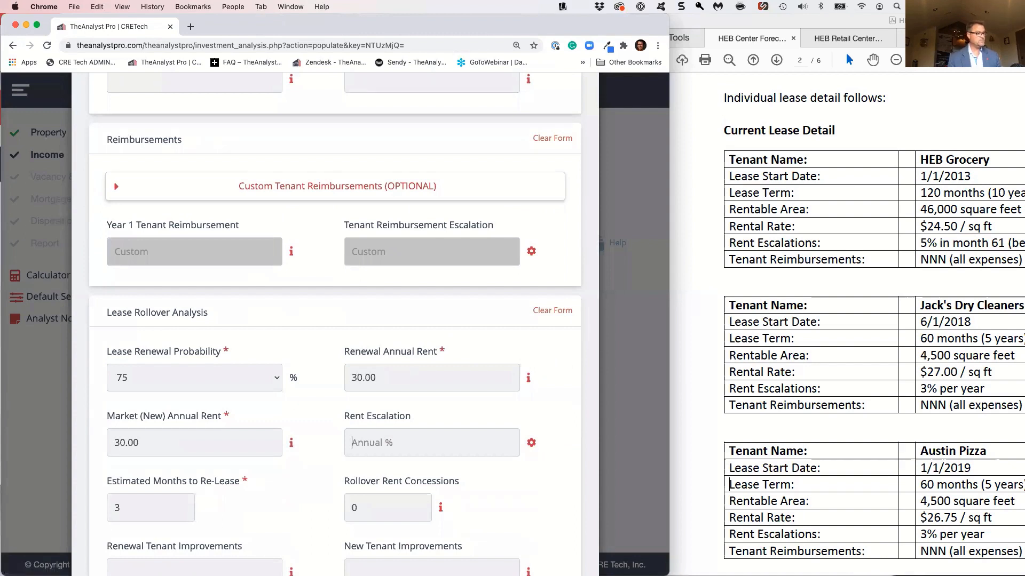
{"action": "type", "text": "3"}
Set the Austin Pizza rollover rent concessions to 3 and new tenant improvements to 2.50
{"action": "key", "text": "Tab"}
{"action": "key", "text": "Tab"}
{"action": "type", "text": "3"}
{"action": "key", "text": "Tab"}
{"action": "scroll", "coordinate": [374, 374], "scroll_direction": "down", "scroll_amount": 2}
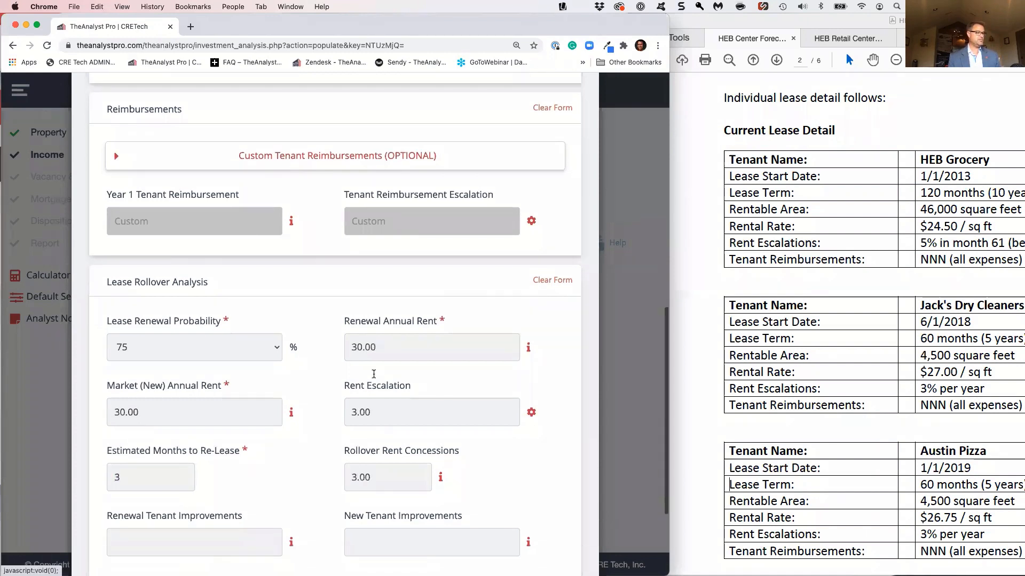
{"action": "scroll", "coordinate": [373, 373], "scroll_direction": "down", "scroll_amount": 4}
{"action": "left_click", "coordinate": [384, 438]}
{"action": "type", "text": "2."}
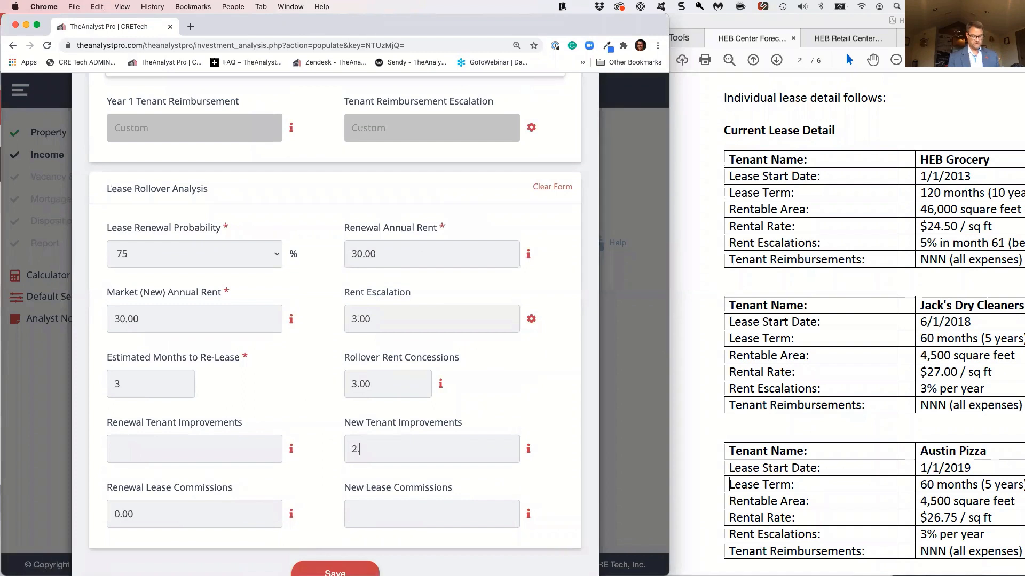
Set the Austin Pizza new lease commissions to 27000 and save the lease
{"action": "key", "text": "Tab"}
{"action": "key", "text": "Tab"}
{"action": "key", "text": "Tab"}
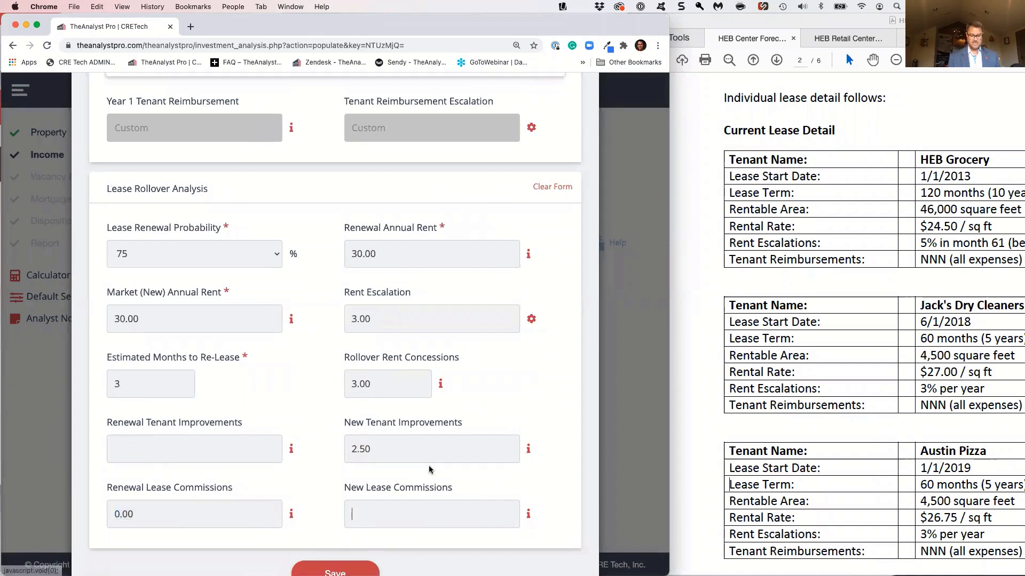
{"action": "type", "text": "27000"}
{"action": "key", "text": "Tab"}
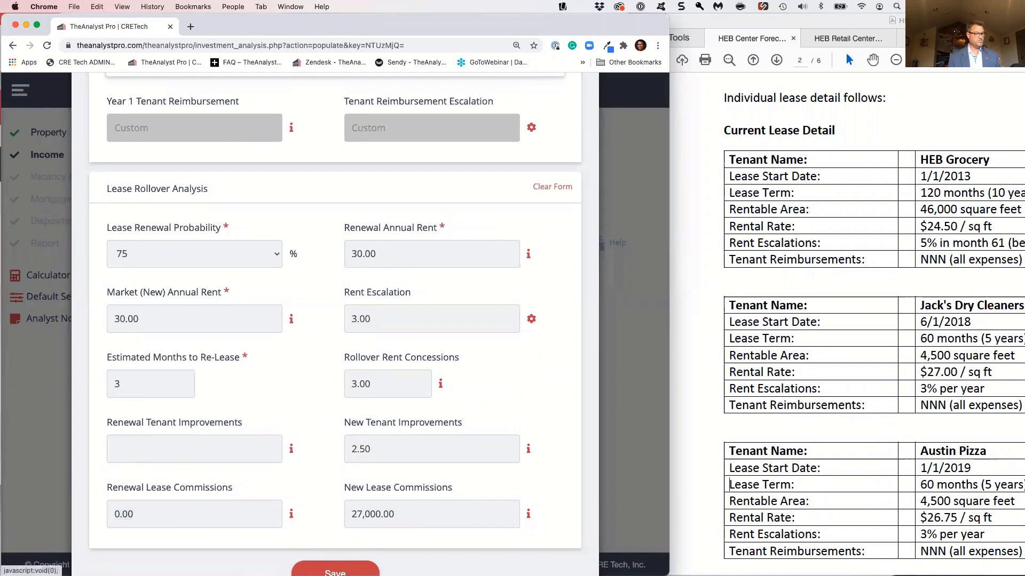
{"action": "scroll", "coordinate": [377, 519], "scroll_direction": "down", "scroll_amount": 2}
{"action": "left_click", "coordinate": [361, 526]}
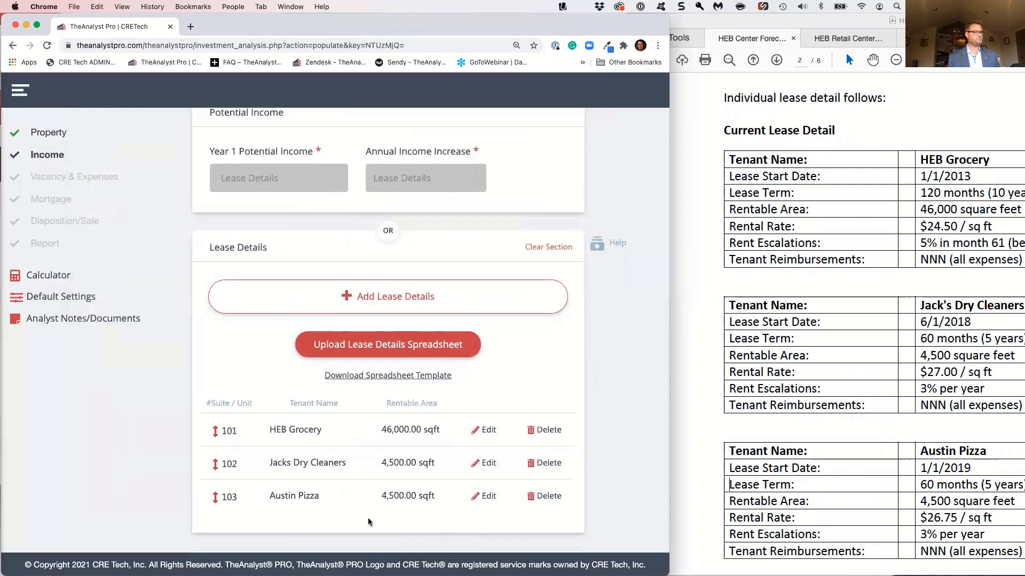
Set the property's other income to $0 and continue to the Vacancy & Expenses section
{"action": "scroll", "coordinate": [368, 521], "scroll_direction": "down", "scroll_amount": 5}
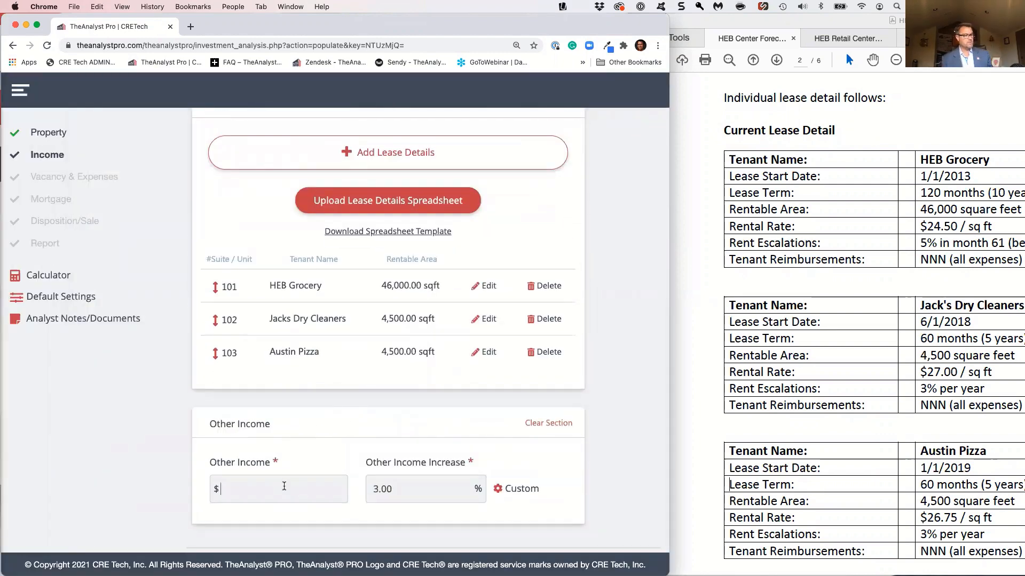
{"action": "left_click", "coordinate": [284, 486]}
{"action": "type", "text": "0"}
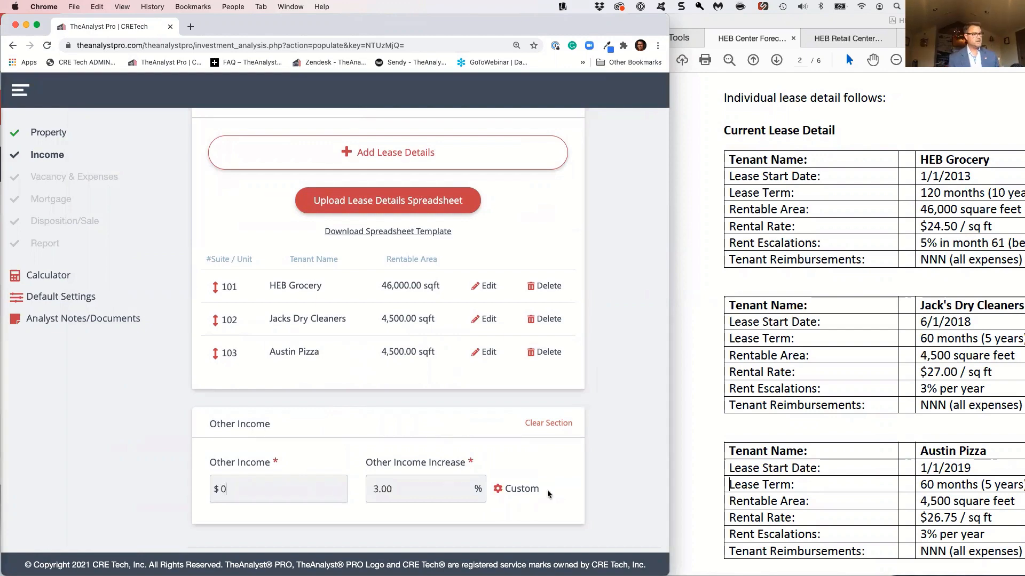
{"action": "scroll", "coordinate": [549, 493], "scroll_direction": "down", "scroll_amount": 2}
{"action": "left_click", "coordinate": [573, 522]}
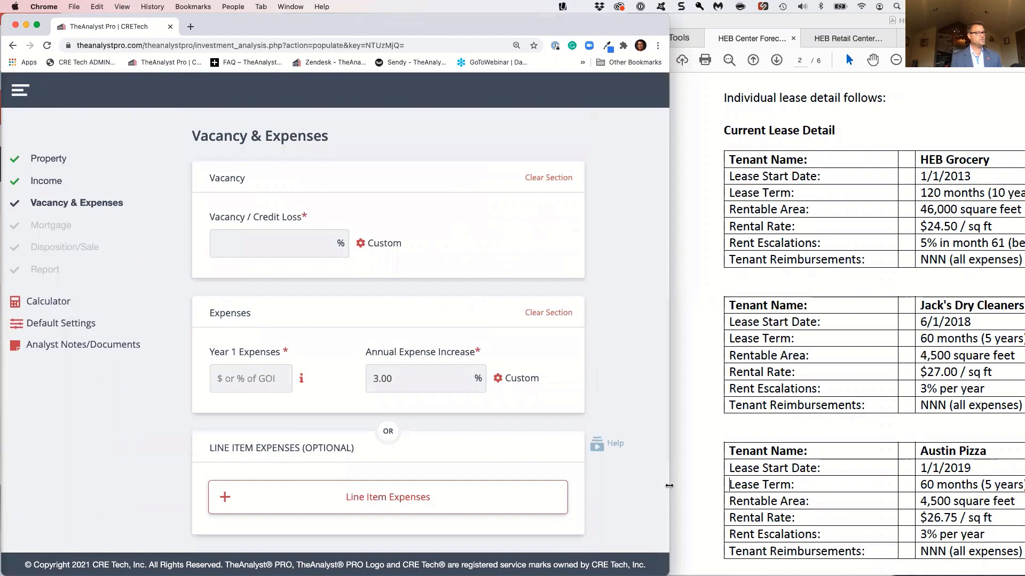
Consult the case PDF's operating expenses section and set the vacancy / credit loss to 5%
{"action": "scroll", "coordinate": [789, 499], "scroll_direction": "down", "scroll_amount": 10}
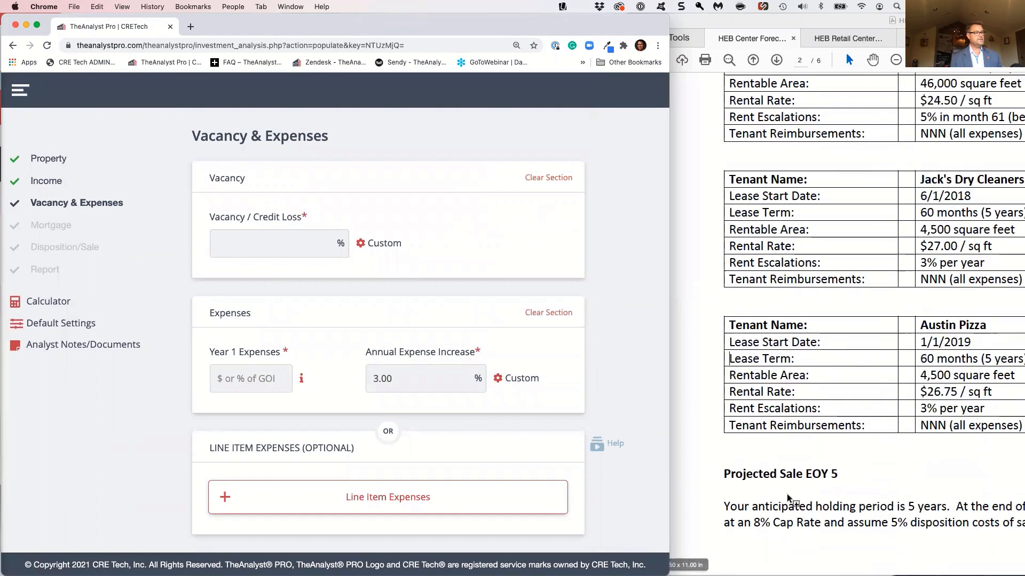
{"action": "scroll", "coordinate": [788, 495], "scroll_direction": "down", "scroll_amount": 5}
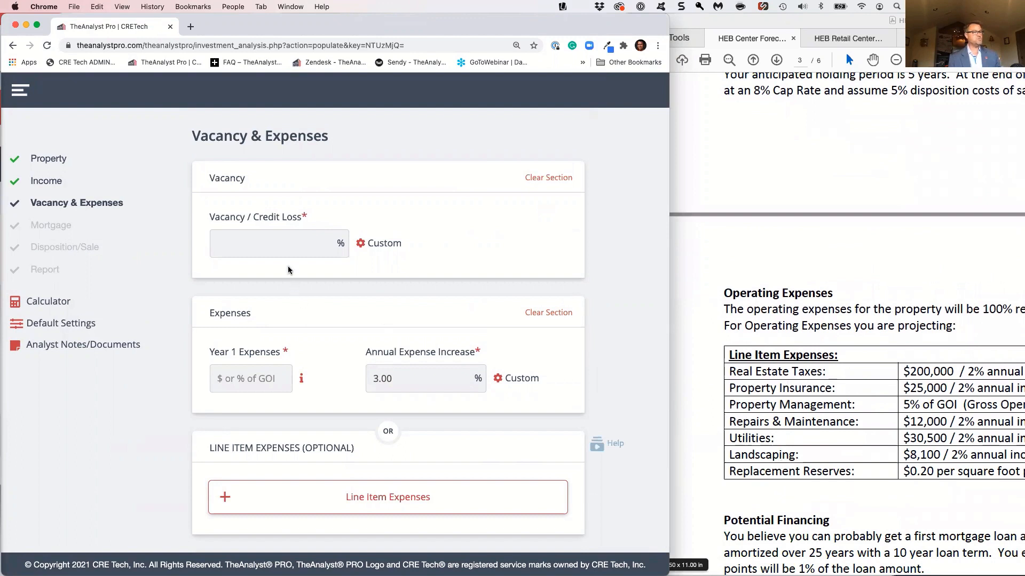
{"action": "type", "text": "5"}
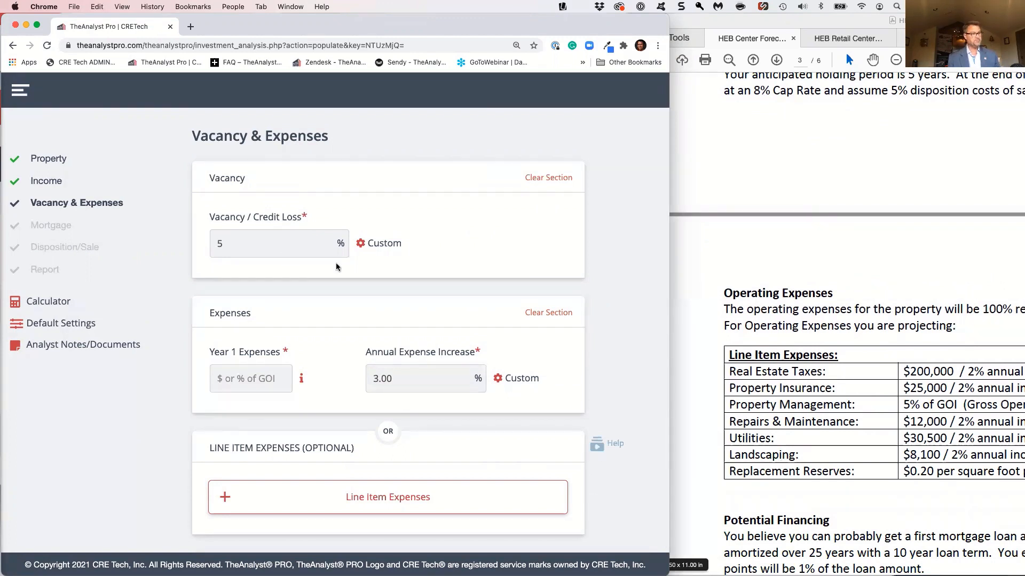
{"action": "left_click", "coordinate": [411, 276]}
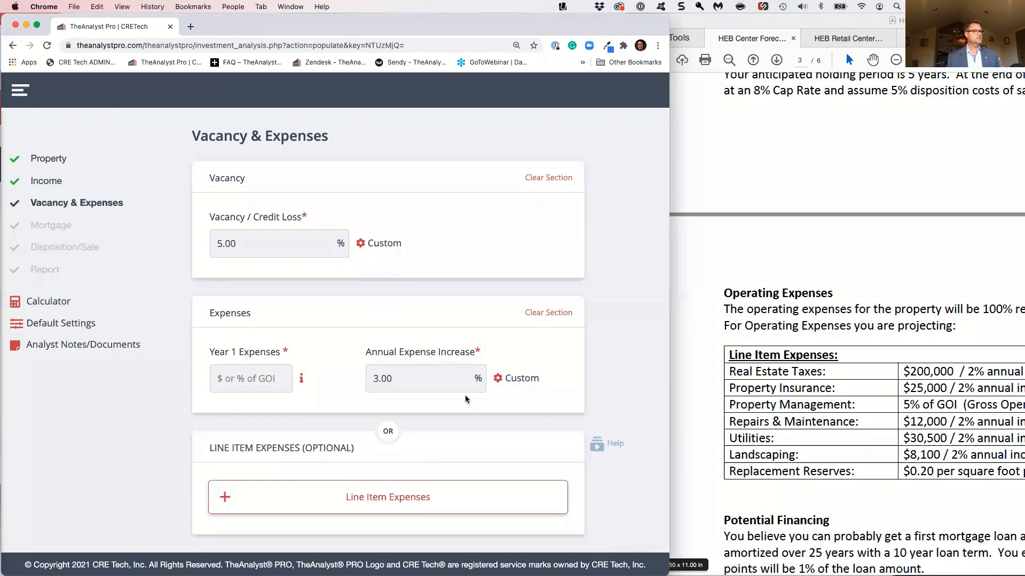
Expand the line item expenses and set the Year 1 real estate taxes to $200,000
{"action": "left_click", "coordinate": [276, 386]}
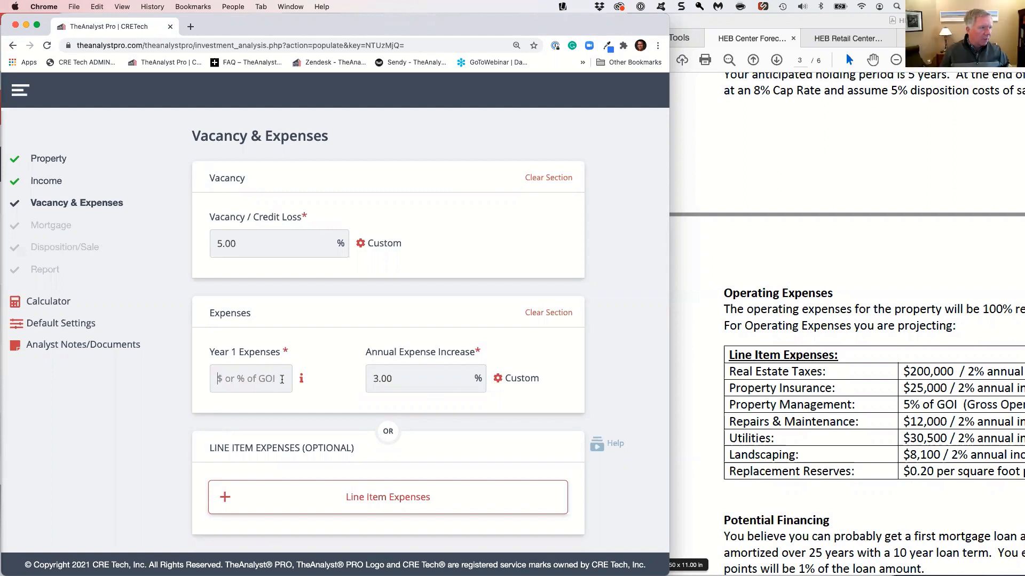
{"action": "scroll", "coordinate": [282, 379], "scroll_direction": "down", "scroll_amount": 5}
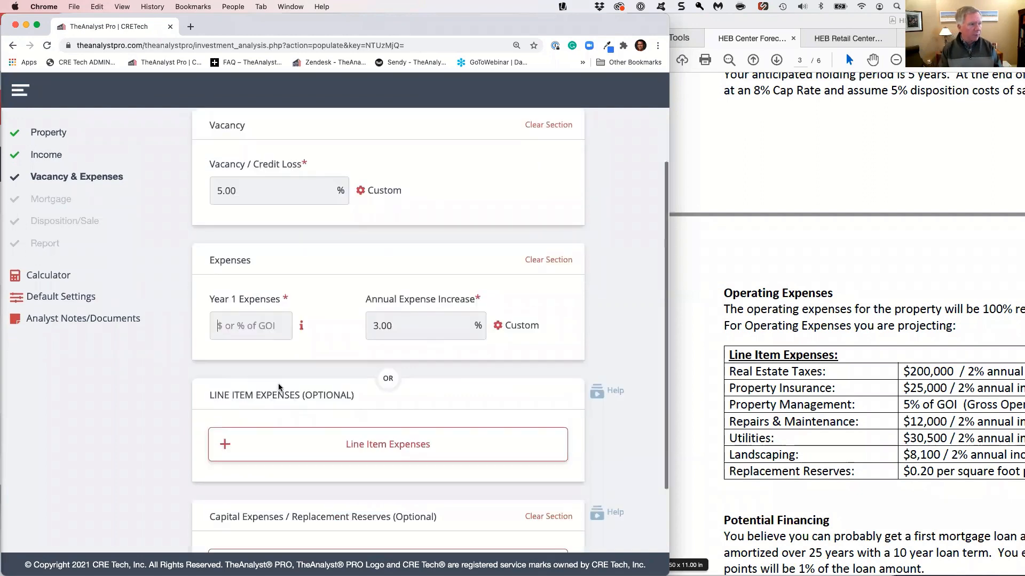
{"action": "left_click", "coordinate": [281, 360]}
{"action": "scroll", "coordinate": [302, 396], "scroll_direction": "down", "scroll_amount": 3}
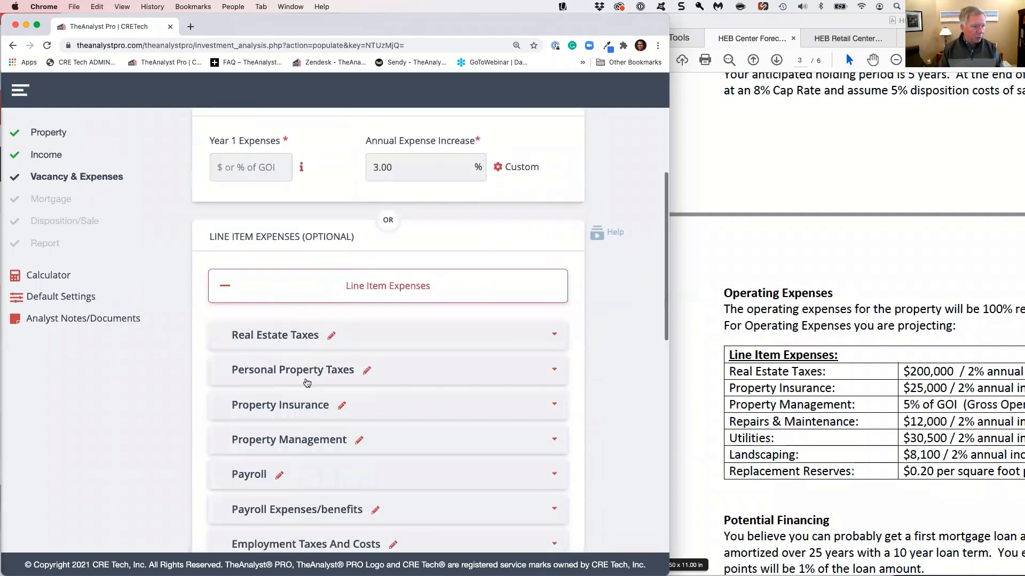
{"action": "left_click", "coordinate": [361, 337]}
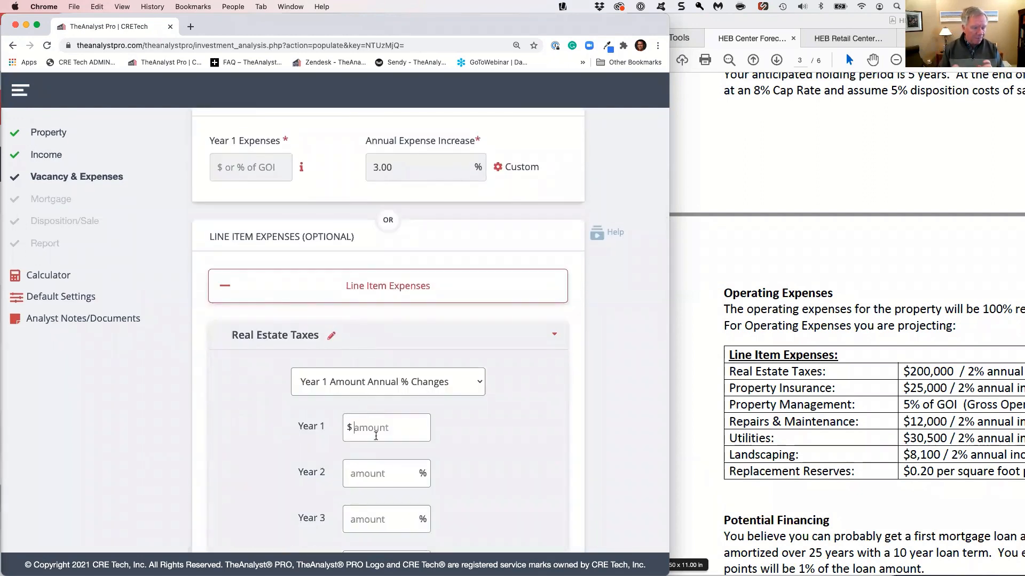
{"action": "type", "text": "200000"}
{"action": "key", "text": "Tab"}
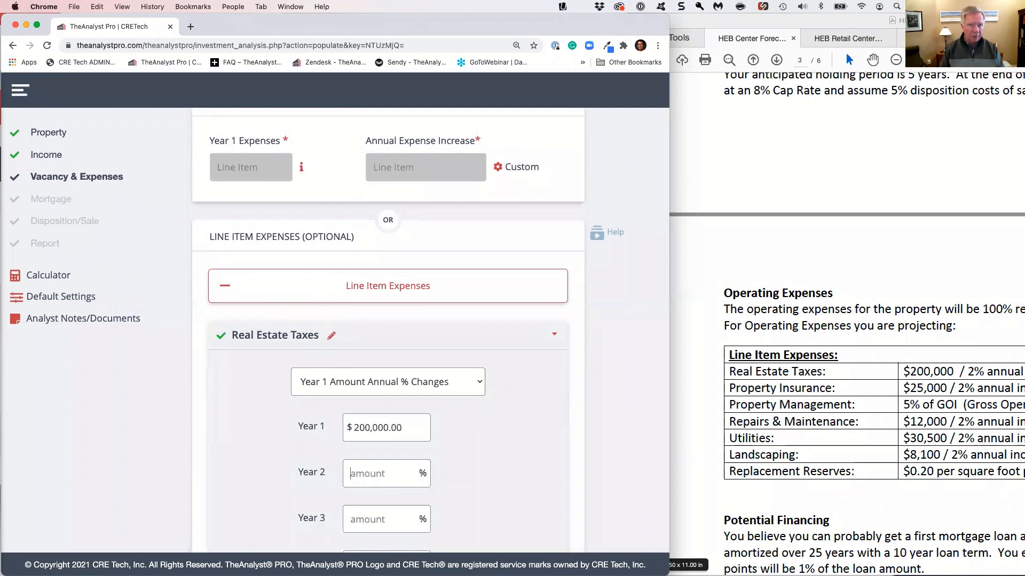
Shift the case PDF window to reveal more of its expense table and set the real estate taxes' annual increases to 2% from Year 2
{"action": "scroll", "coordinate": [781, 434], "scroll_direction": "down", "scroll_amount": 2}
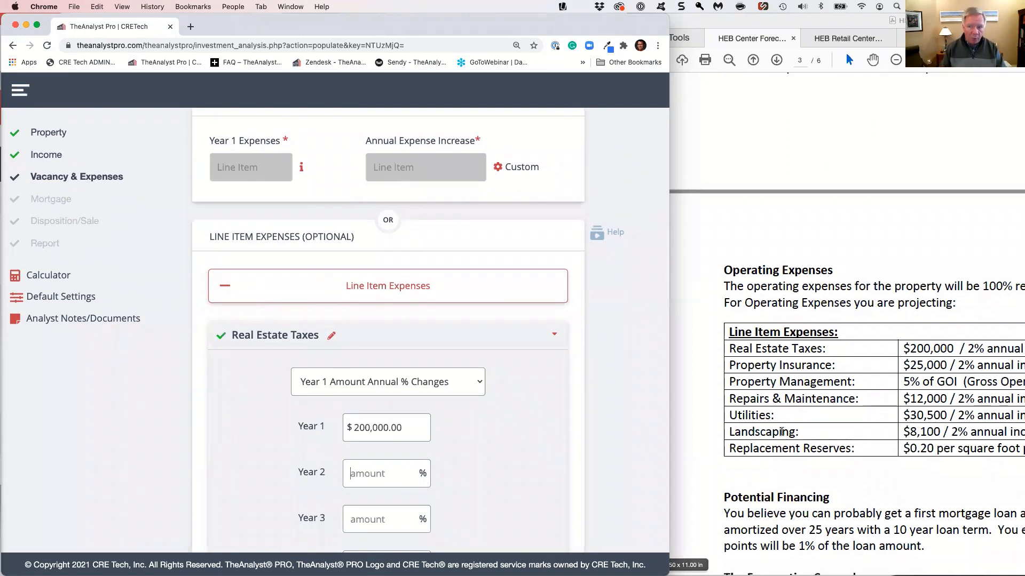
{"action": "left_click", "coordinate": [790, 24]}
{"action": "left_click_drag", "start_coordinate": [790, 23], "coordinate": [766, 23]}
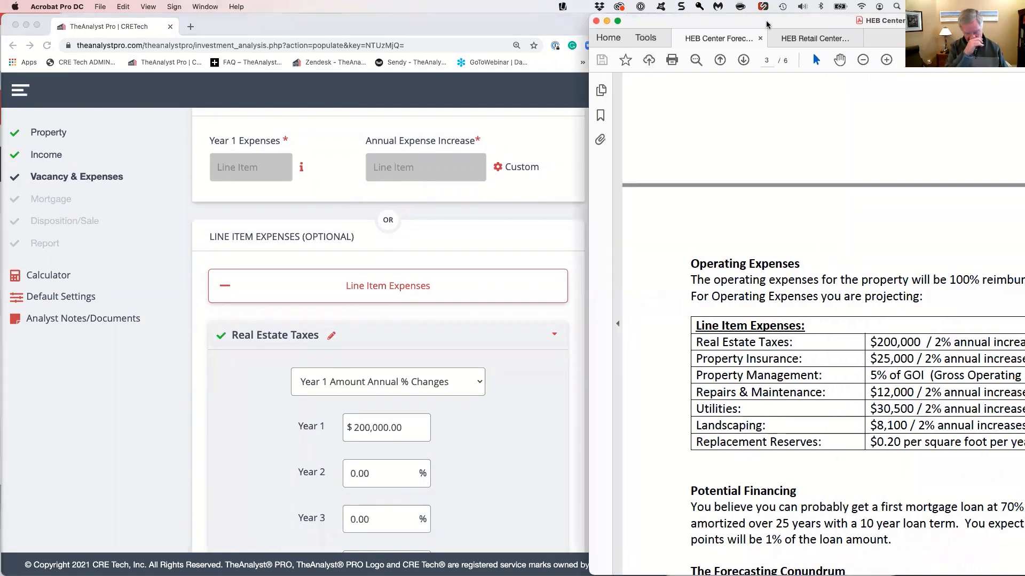
{"action": "left_click", "coordinate": [453, 441]}
{"action": "left_click", "coordinate": [376, 475]}
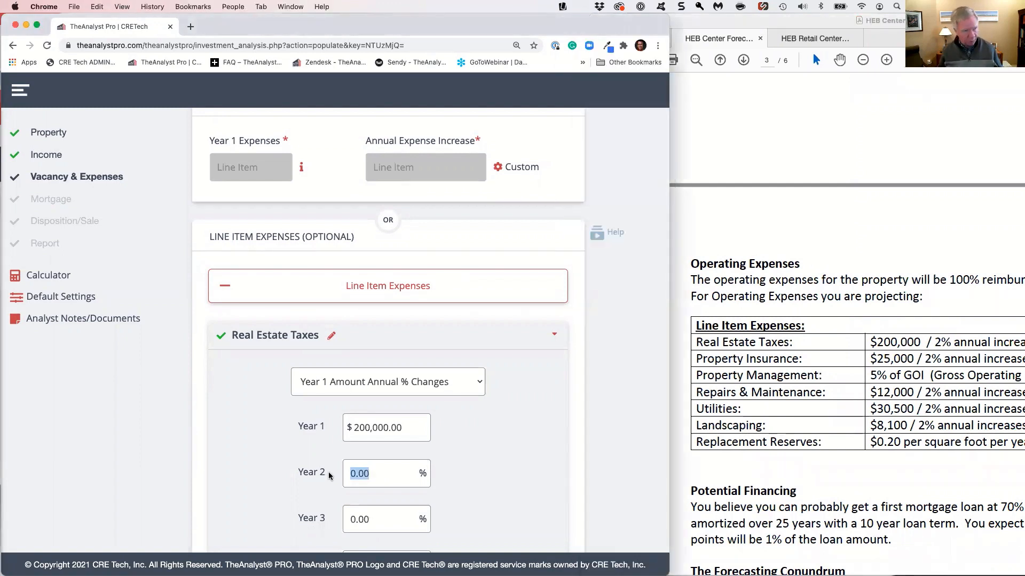
{"action": "type", "text": "2"}
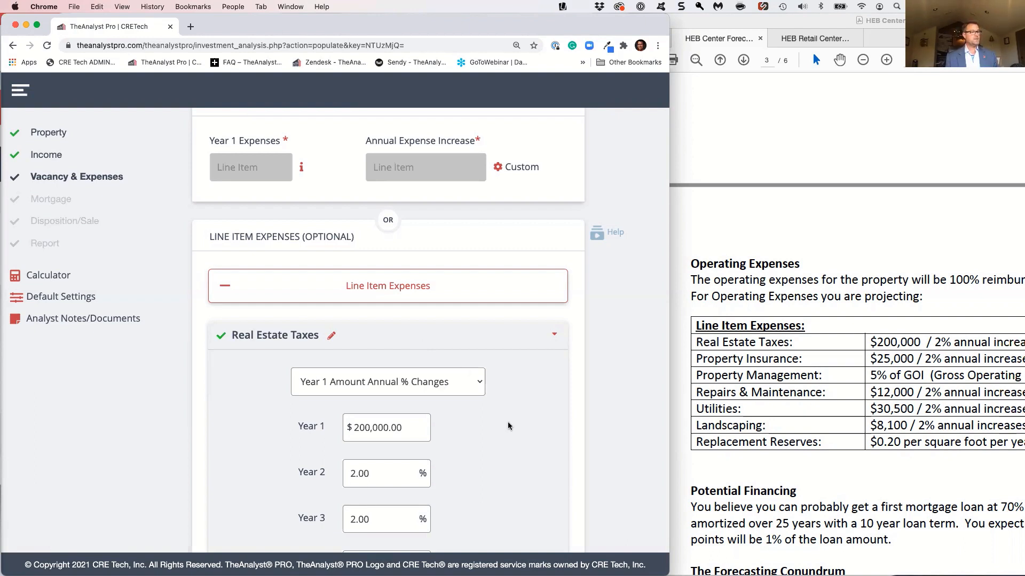
{"action": "scroll", "coordinate": [508, 425], "scroll_direction": "down", "scroll_amount": 3}
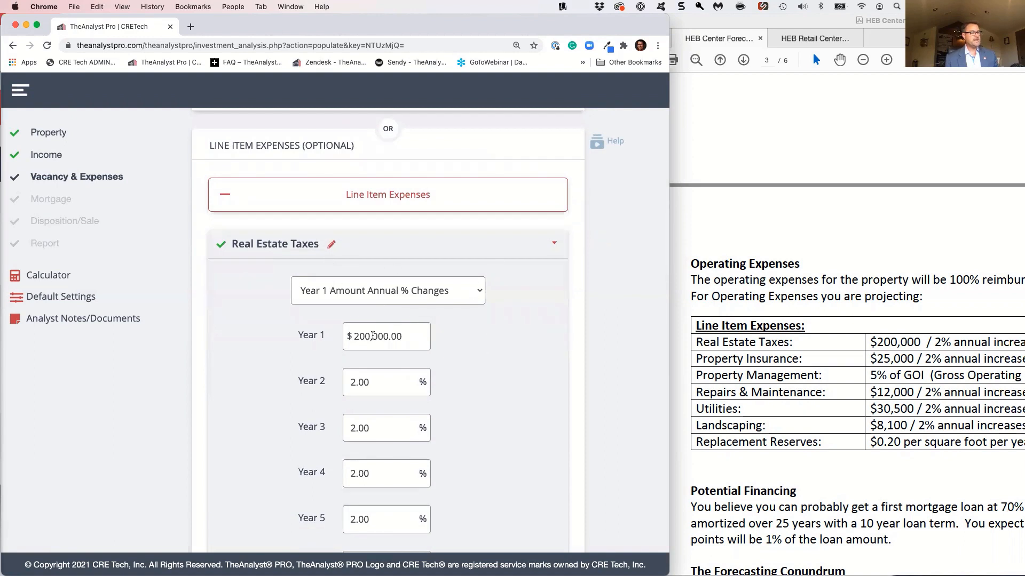
{"action": "left_click", "coordinate": [442, 293]}
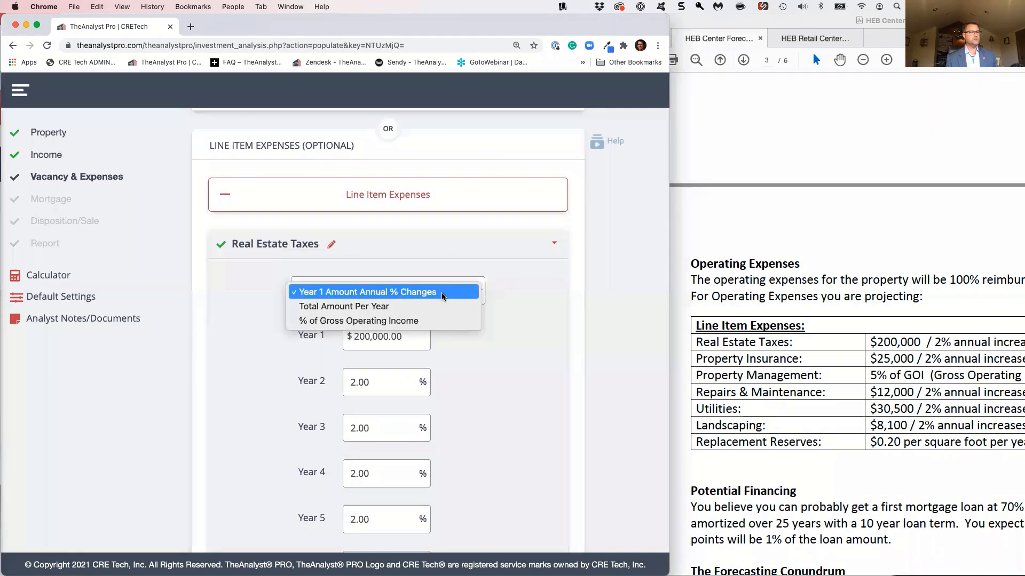
{"action": "left_click", "coordinate": [430, 244]}
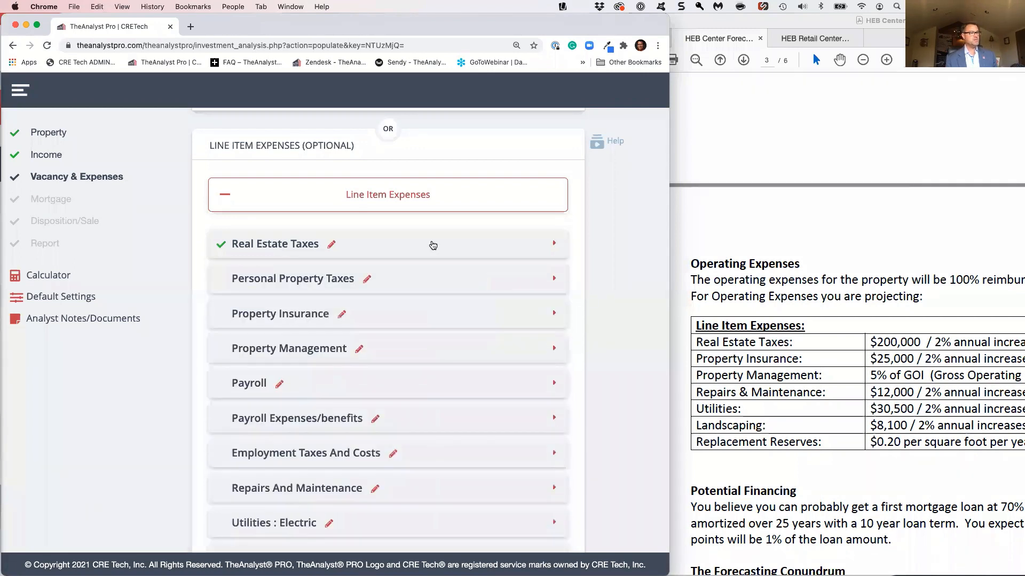
Set the property insurance to $25,000 in Year 1 with 2% annual increases, checking that the rate fills all years
{"action": "left_click", "coordinate": [431, 317]}
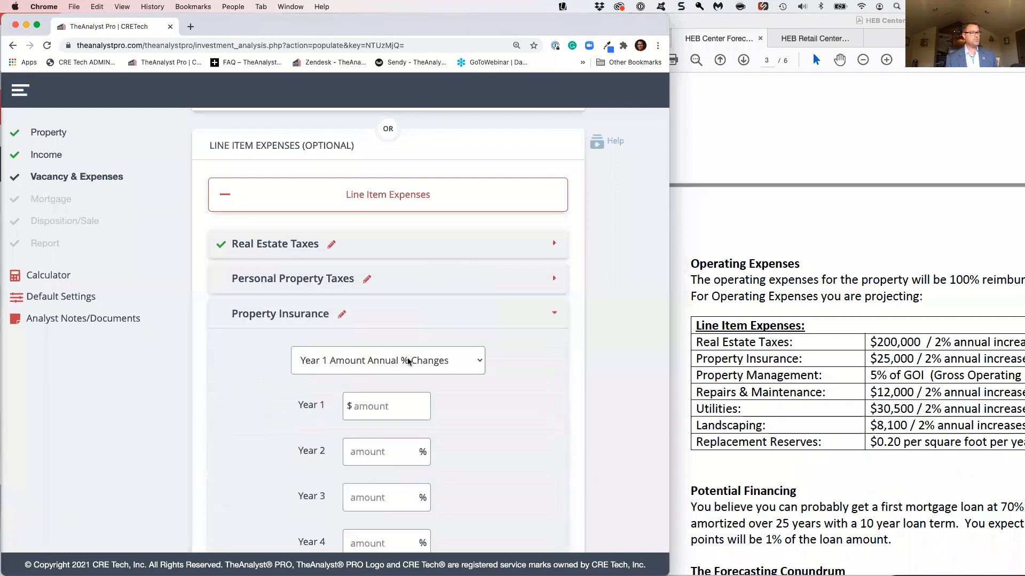
{"action": "left_click", "coordinate": [397, 412]}
{"action": "type", "text": "25000"}
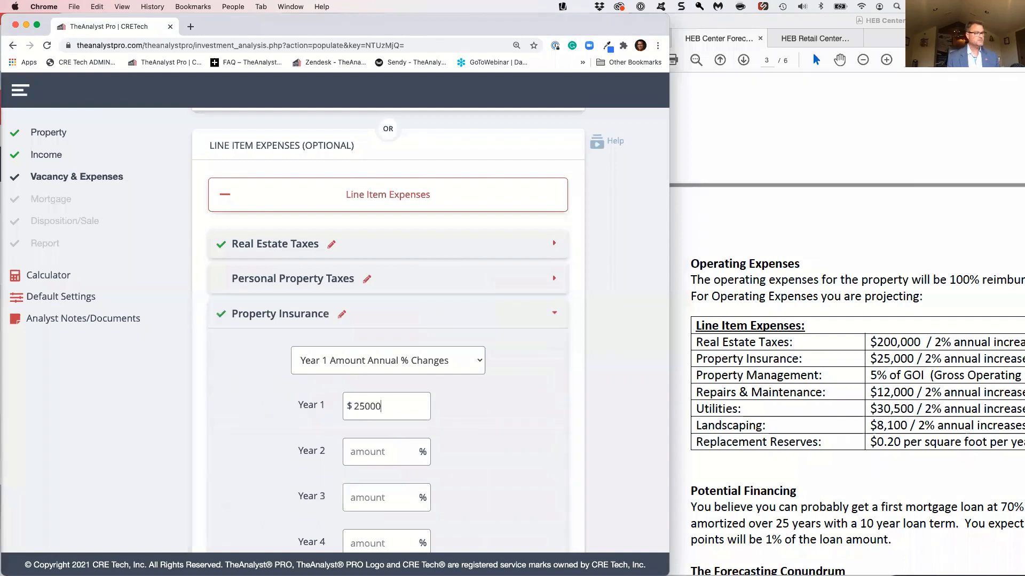
{"action": "key", "text": "Tab"}
{"action": "type", "text": "2"}
{"action": "left_click", "coordinate": [418, 314]}
{"action": "left_click", "coordinate": [348, 315]}
{"action": "scroll", "coordinate": [424, 482], "scroll_direction": "down", "scroll_amount": 7}
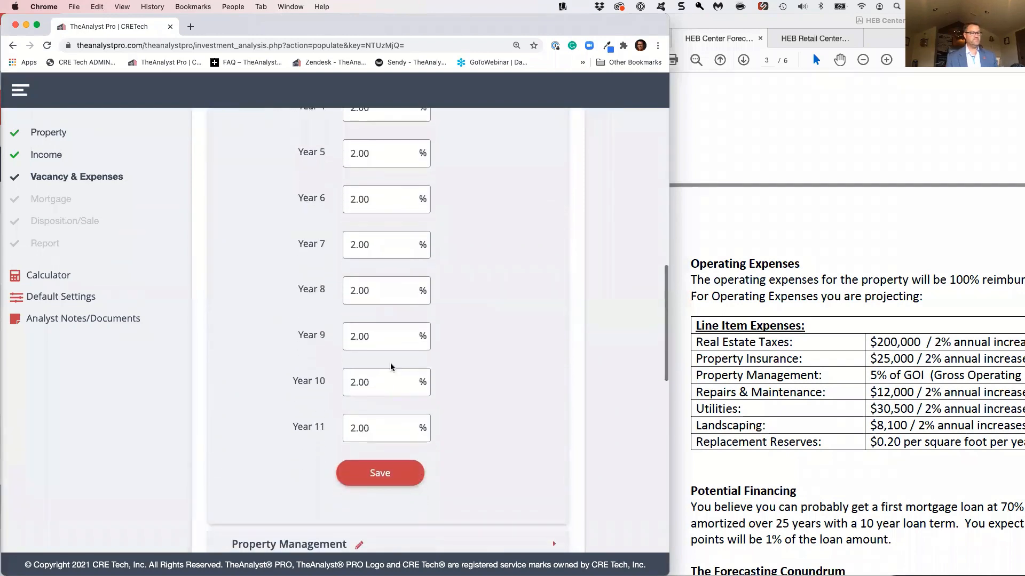
{"action": "scroll", "coordinate": [388, 396], "scroll_direction": "up", "scroll_amount": 8}
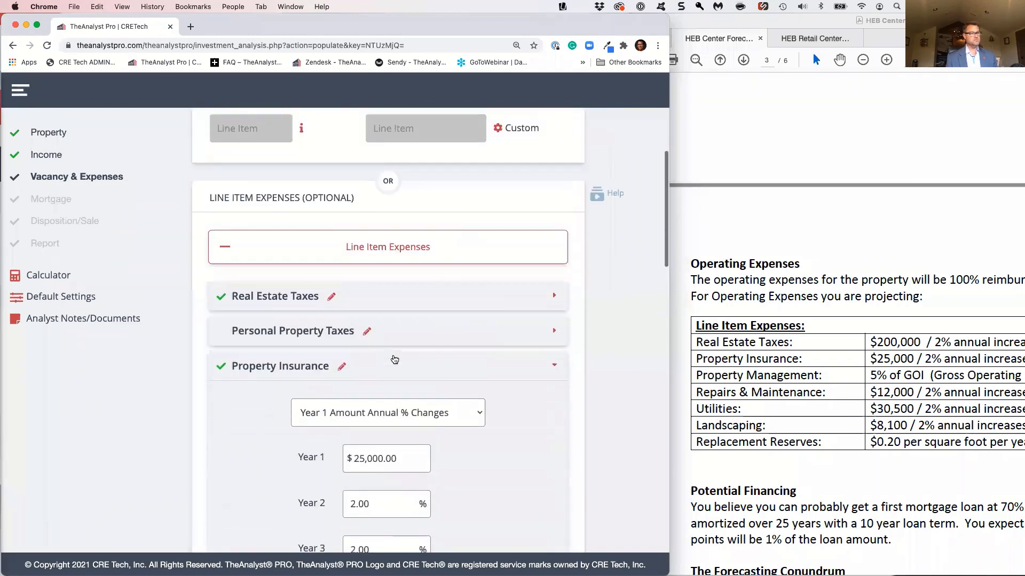
{"action": "left_click", "coordinate": [398, 365]}
Base the property management expense on % of Gross Operating Income and set it to 5% for every year
{"action": "scroll", "coordinate": [473, 416], "scroll_direction": "down", "scroll_amount": 1}
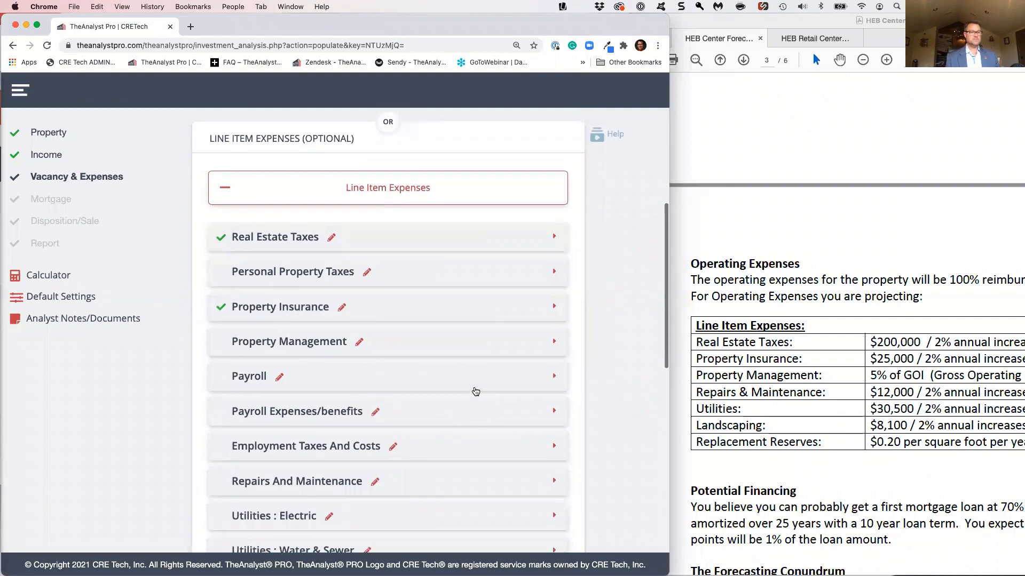
{"action": "left_click", "coordinate": [451, 342]}
{"action": "scroll", "coordinate": [470, 349], "scroll_direction": "down", "scroll_amount": 3}
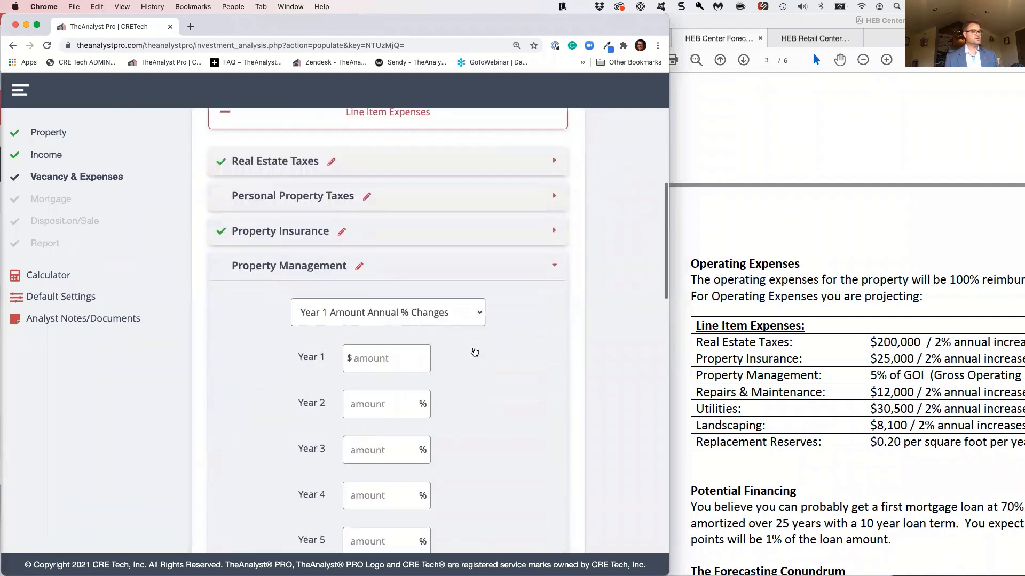
{"action": "left_click", "coordinate": [434, 232]}
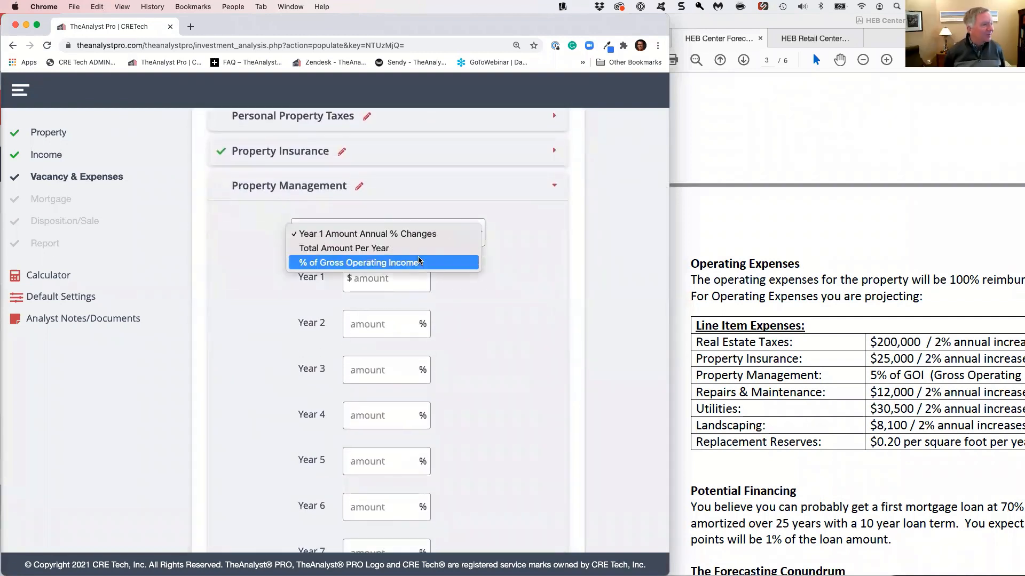
{"action": "left_click", "coordinate": [421, 262]}
{"action": "left_click", "coordinate": [415, 274]}
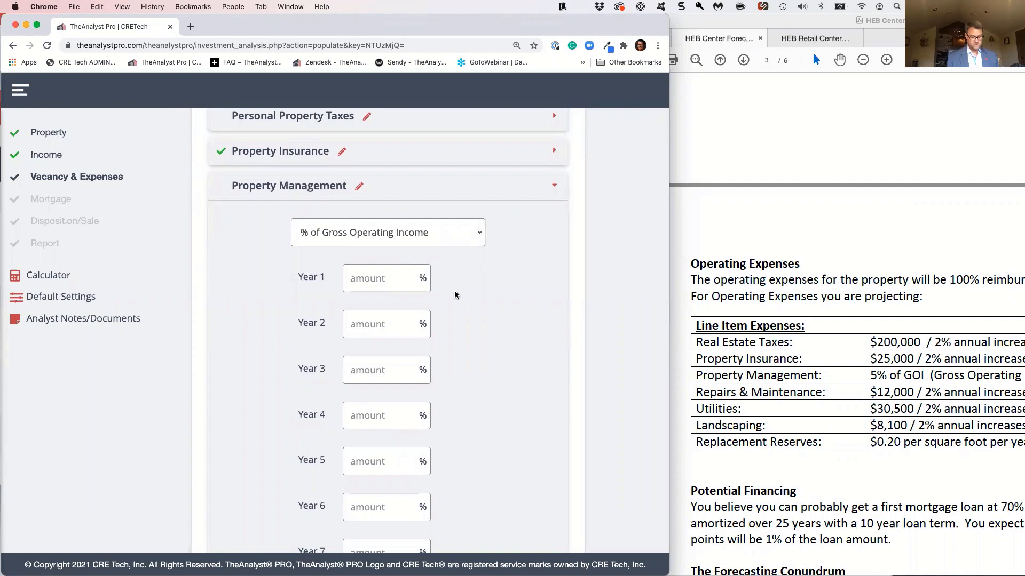
{"action": "type", "text": "5"}
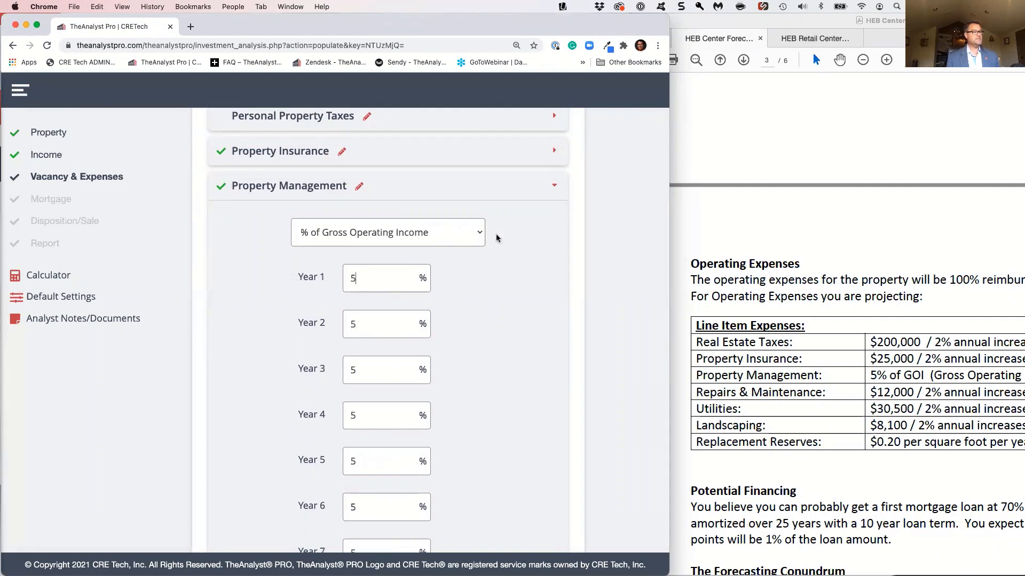
{"action": "left_click", "coordinate": [457, 189]}
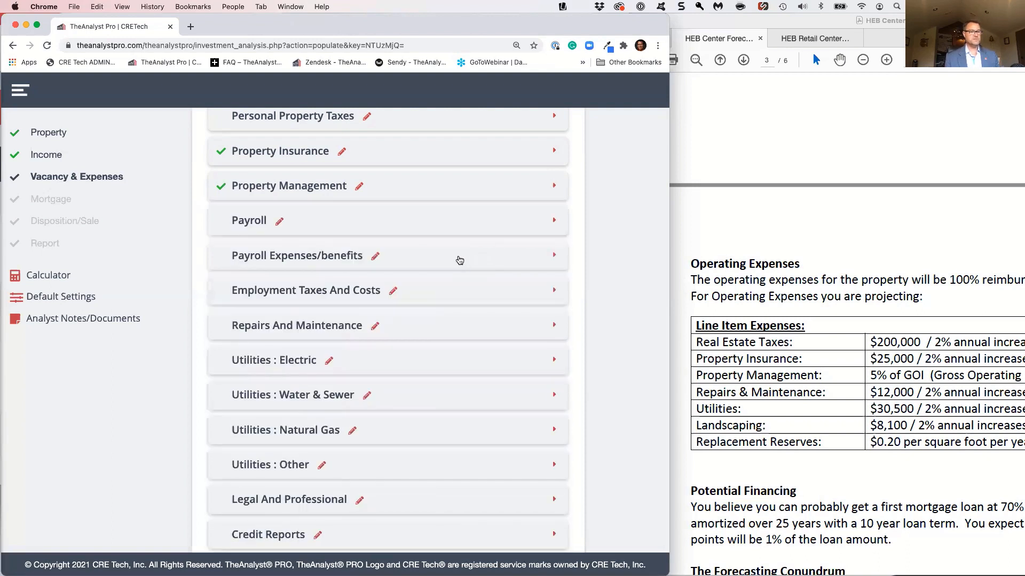
Set repairs and maintenance to $12,000 in Year 1 with 2% annual increases
{"action": "left_click", "coordinate": [429, 327]}
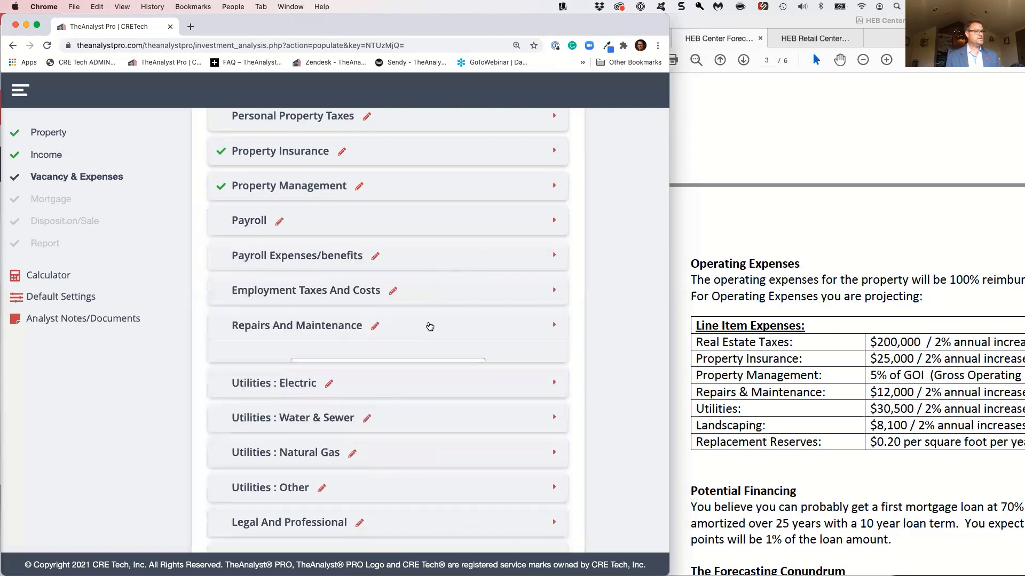
{"action": "type", "text": "12000"}
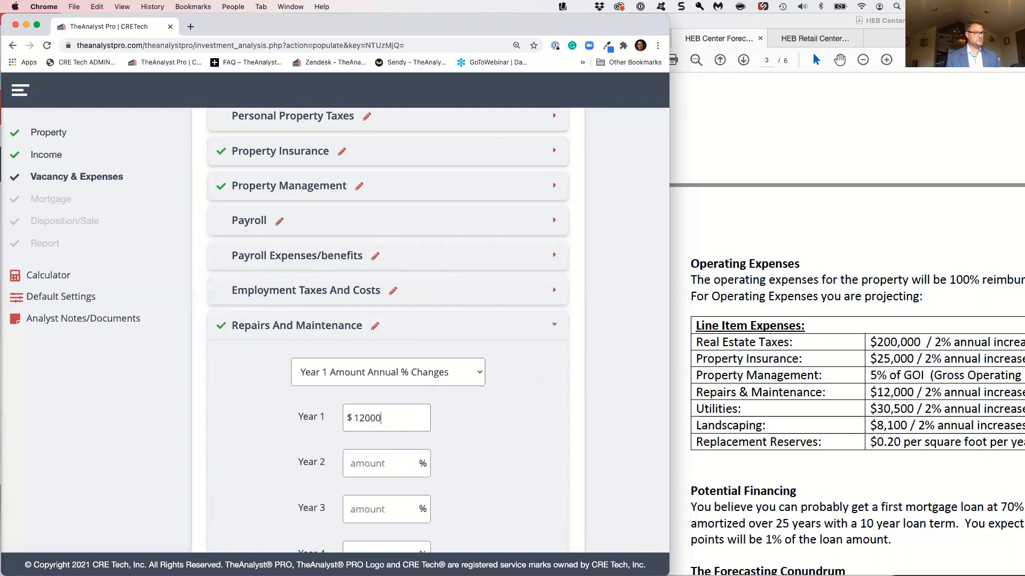
{"action": "key", "text": "Tab"}
{"action": "type", "text": "2"}
{"action": "key", "text": "Tab"}
{"action": "left_click", "coordinate": [427, 327]}
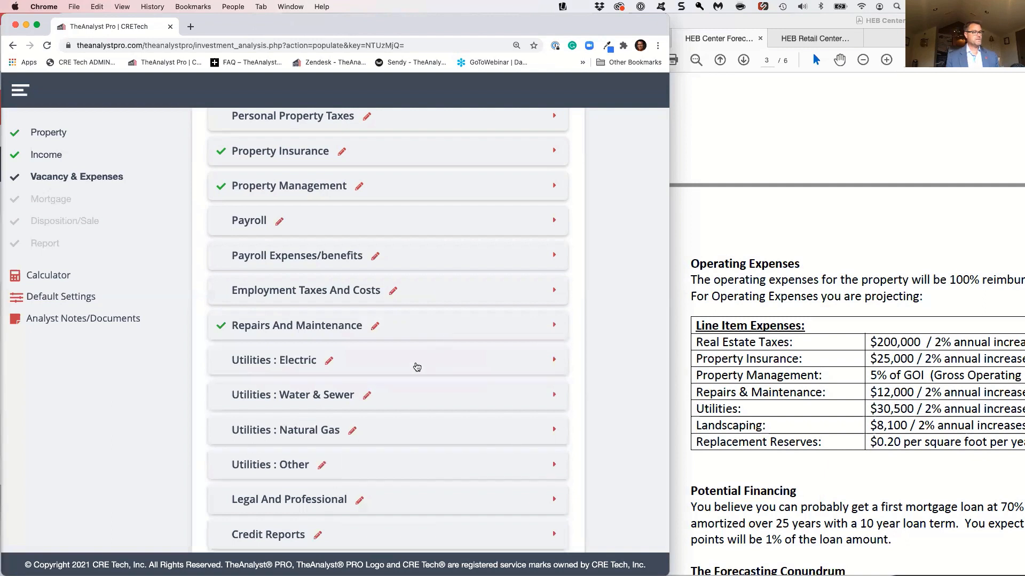
Rename the "Utilities : Electric" expense item to "Utilities" and save the name
{"action": "left_click", "coordinate": [330, 362]}
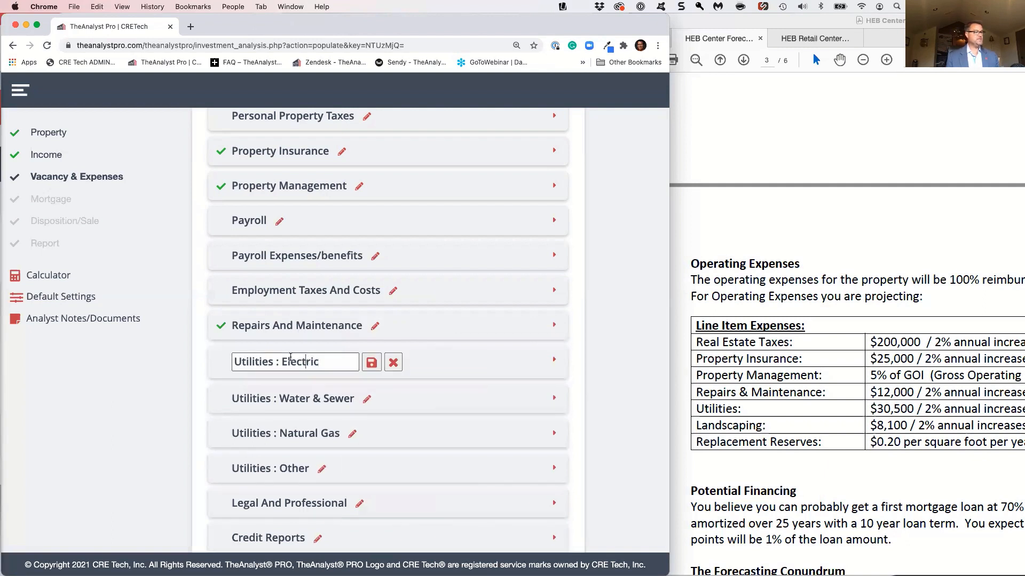
{"action": "left_click_drag", "start_coordinate": [275, 360], "coordinate": [327, 361]}
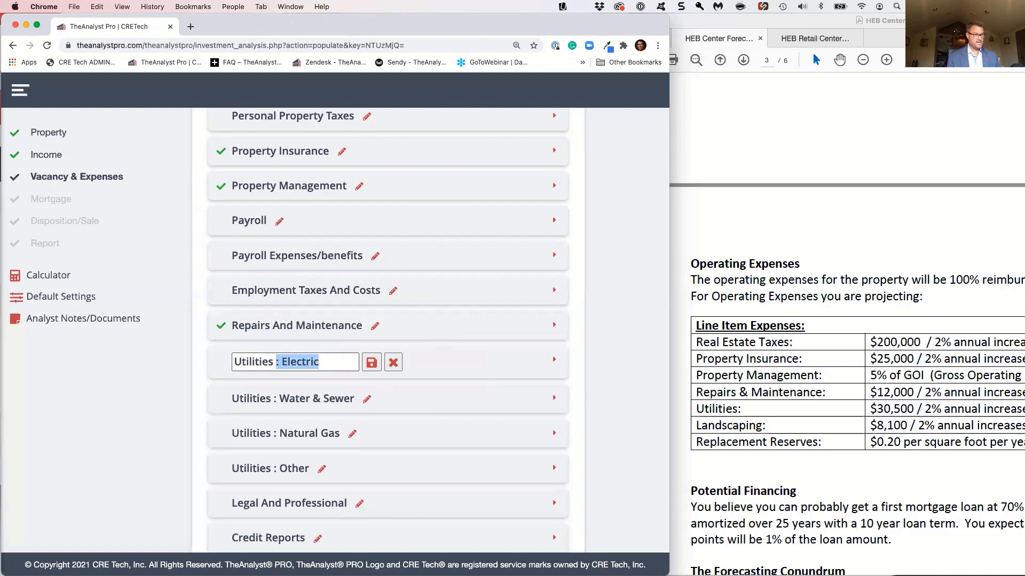
{"action": "key", "text": "BackSpace"}
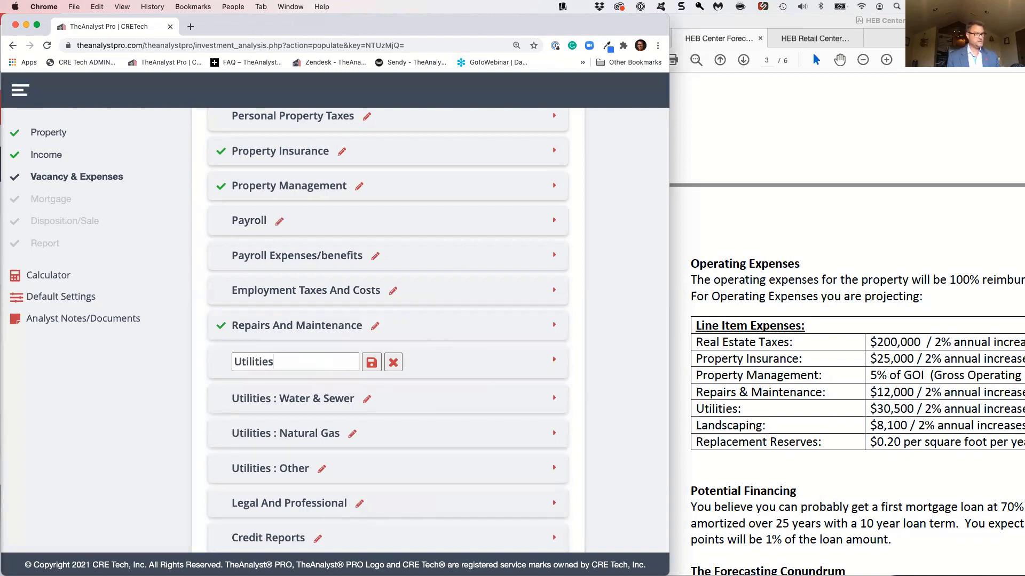
{"action": "left_click", "coordinate": [371, 363]}
Set the utilities expense to $30,500 in Year 1 with 2% annual increases
{"action": "left_click", "coordinate": [375, 365]}
{"action": "left_click", "coordinate": [399, 443]}
{"action": "type", "text": "30500"}
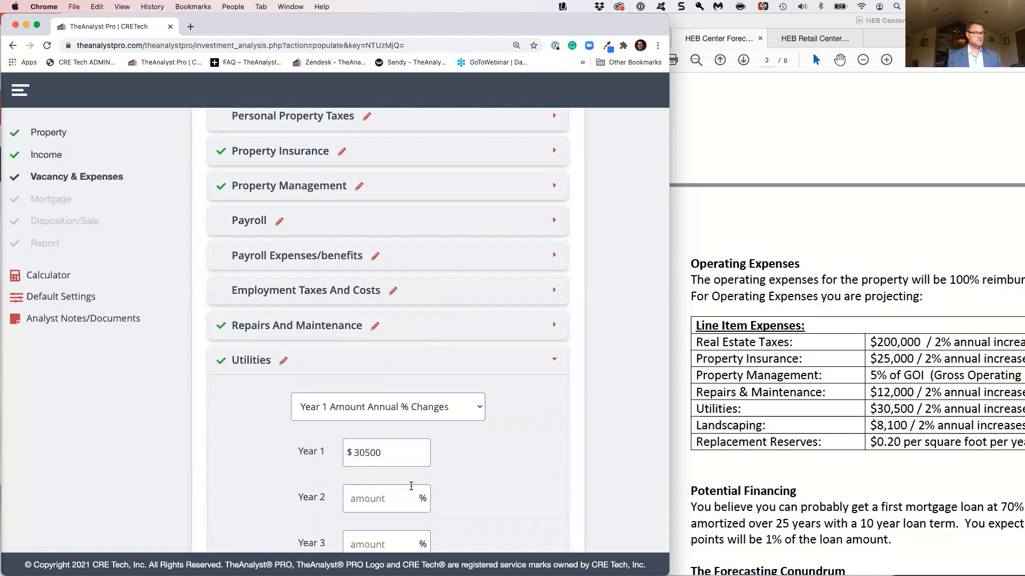
{"action": "left_click", "coordinate": [410, 492]}
{"action": "type", "text": "2"}
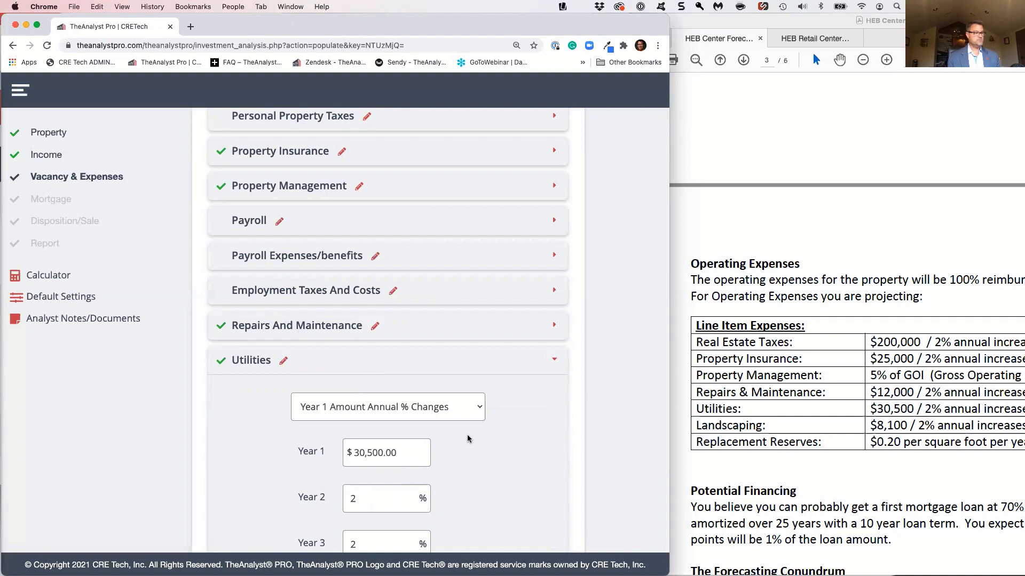
{"action": "left_click", "coordinate": [404, 358]}
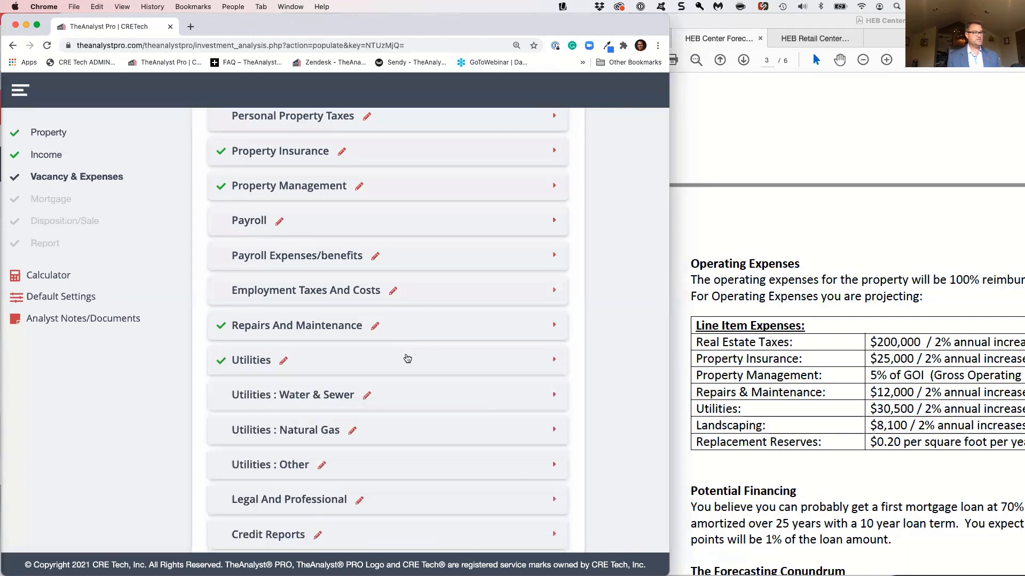
Set landscape maintenance to $8,100 in Year 1 with 2% annual increases
{"action": "scroll", "coordinate": [420, 367], "scroll_direction": "down", "scroll_amount": 5}
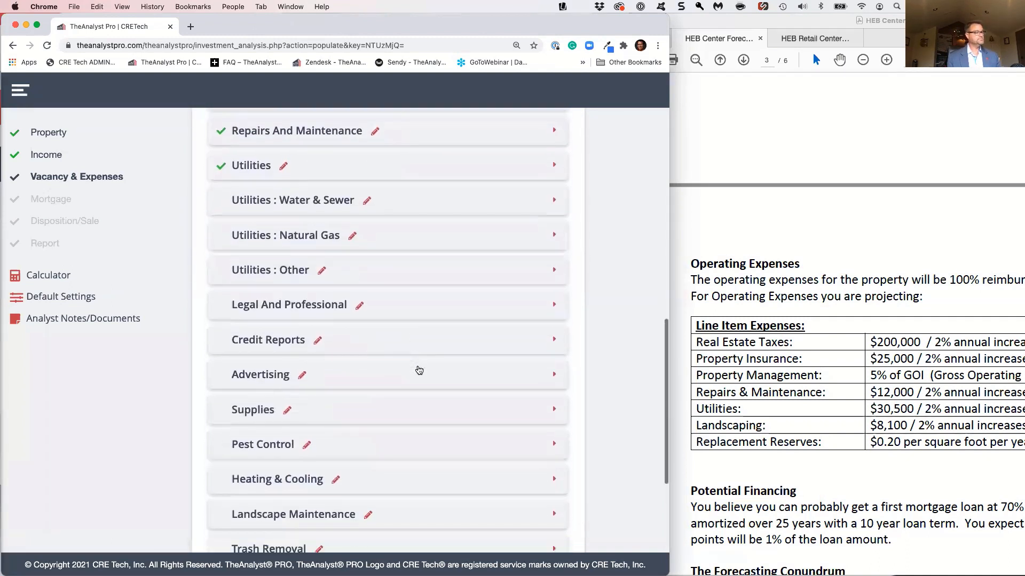
{"action": "scroll", "coordinate": [415, 377], "scroll_direction": "down", "scroll_amount": 1}
{"action": "left_click", "coordinate": [412, 403]}
{"action": "left_click", "coordinate": [384, 494]}
{"action": "type", "text": "8100"}
{"action": "key", "text": "Tab"}
{"action": "type", "text": "2"}
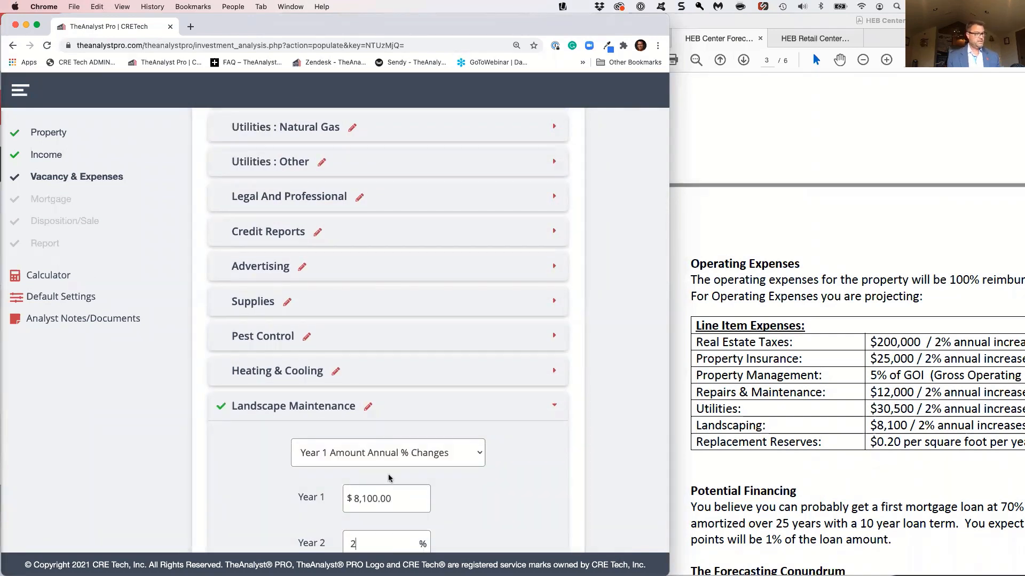
{"action": "left_click", "coordinate": [388, 409]}
{"action": "scroll", "coordinate": [416, 411], "scroll_direction": "down", "scroll_amount": 2}
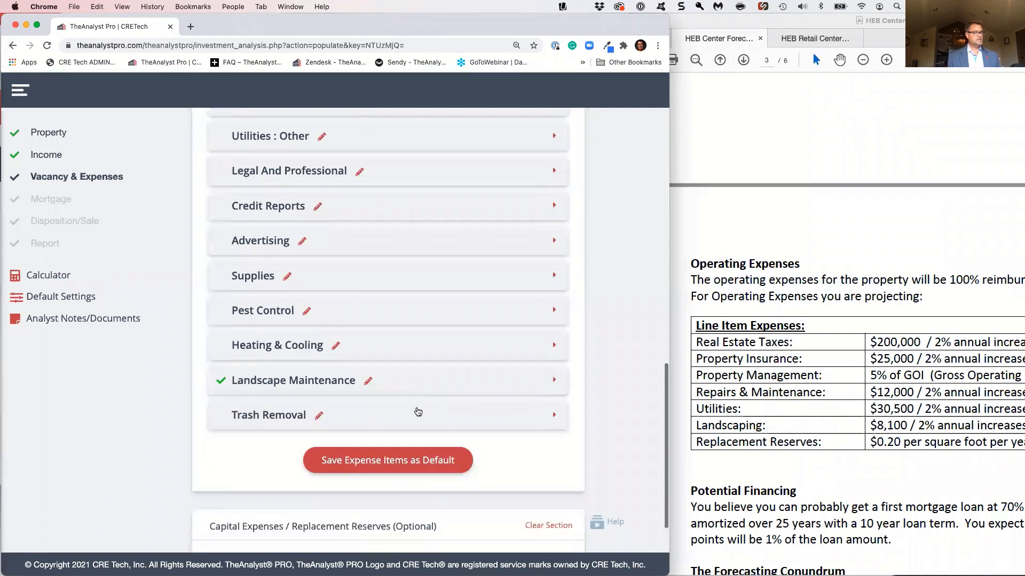
{"action": "scroll", "coordinate": [416, 409], "scroll_direction": "down", "scroll_amount": 3}
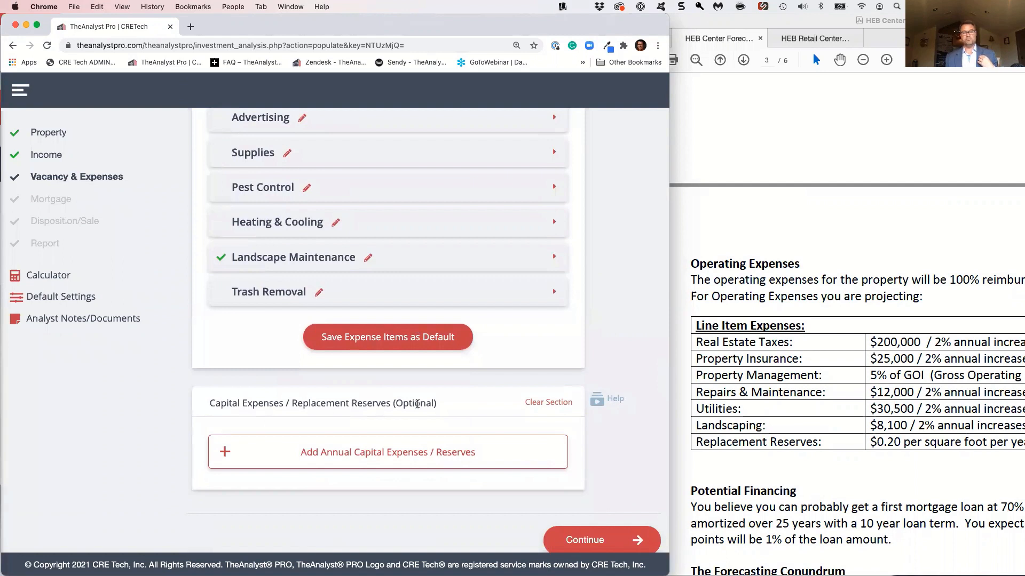
Set annual replacement reserves to $0.20 per square foot for Years 1 through 10 and continue to the mortgage section
{"action": "scroll", "coordinate": [417, 404], "scroll_direction": "down", "scroll_amount": 1}
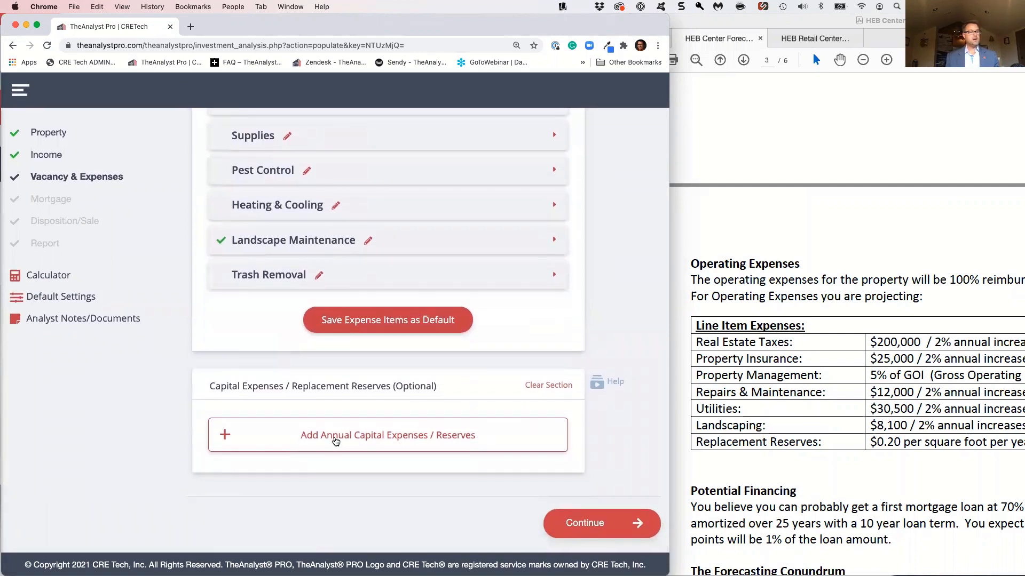
{"action": "left_click", "coordinate": [336, 443]}
{"action": "scroll", "coordinate": [363, 443], "scroll_direction": "down", "scroll_amount": 3}
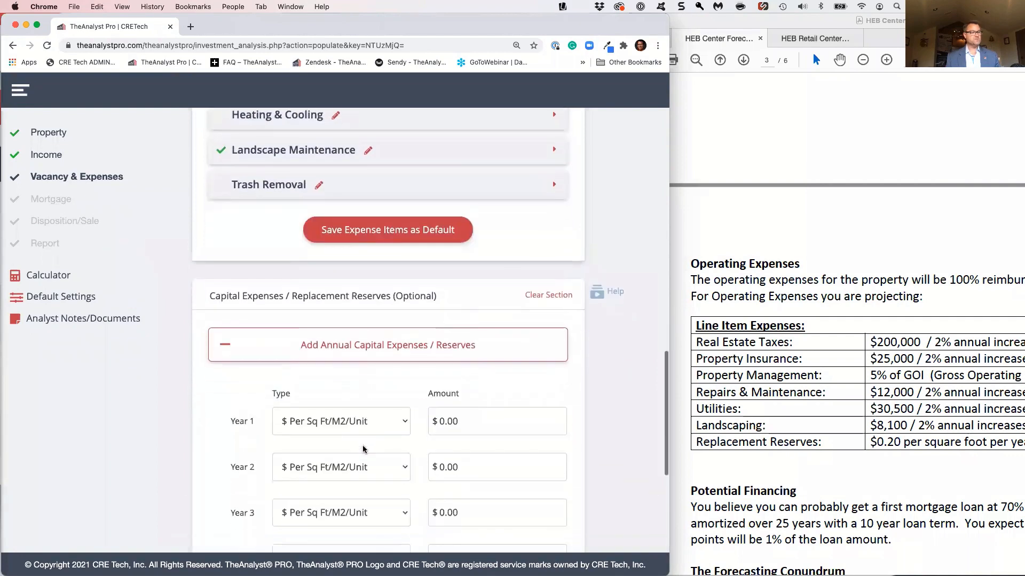
{"action": "left_click_drag", "start_coordinate": [478, 416], "coordinate": [429, 420]}
{"action": "key", "text": "BackSpace"}
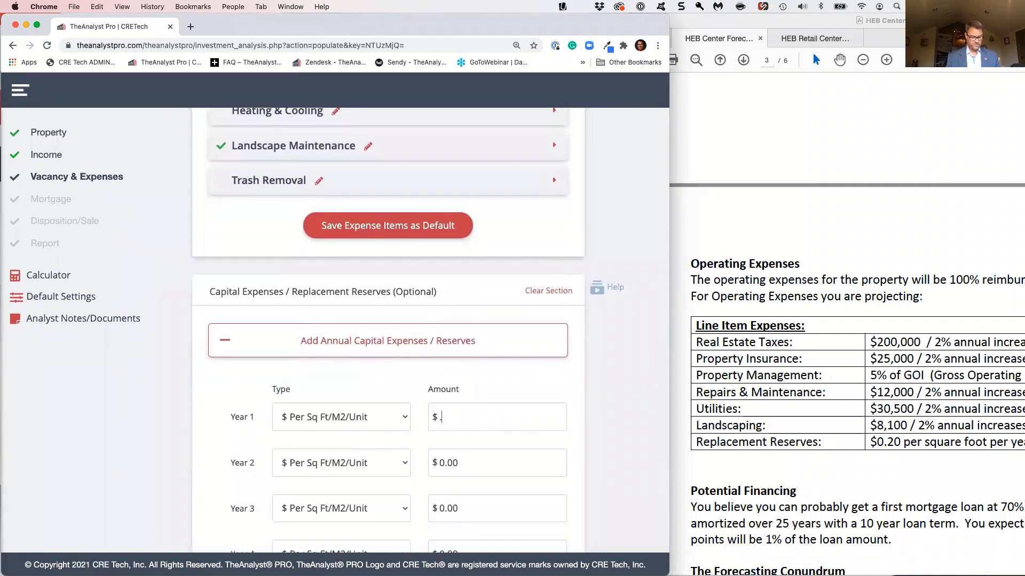
{"action": "key", "text": "Tab"}
{"action": "scroll", "coordinate": [428, 450], "scroll_direction": "down", "scroll_amount": 10}
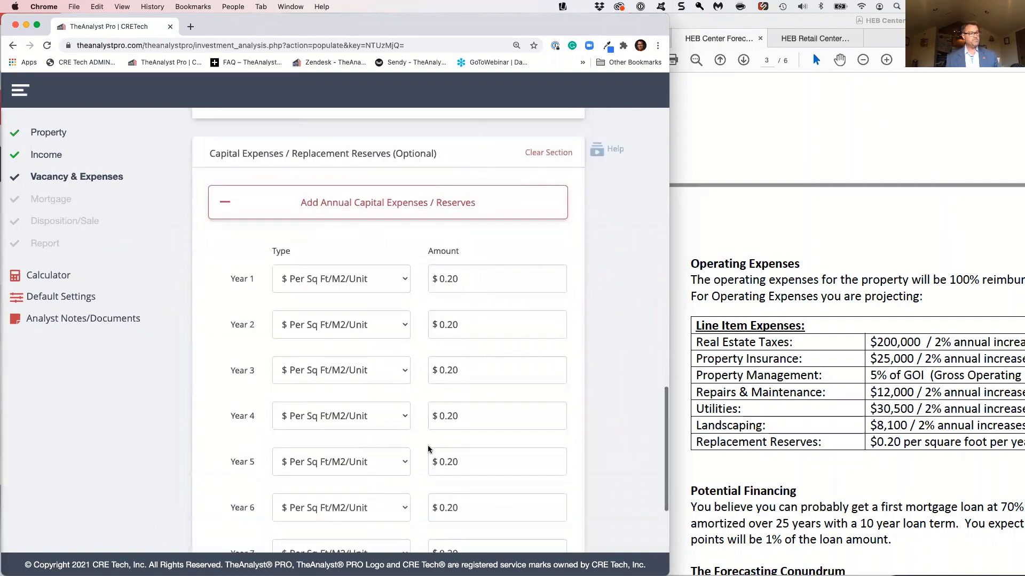
{"action": "left_click", "coordinate": [571, 530]}
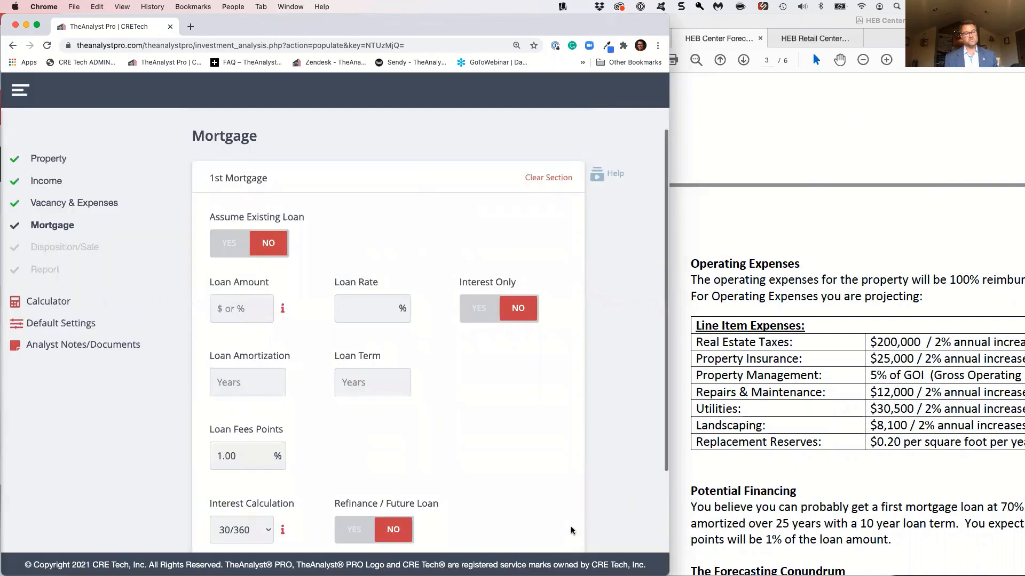
Check the case's financing terms, and return to Vacancy & Expenses to review the line item expenses and replacement reserves
{"action": "left_click", "coordinate": [892, 472]}
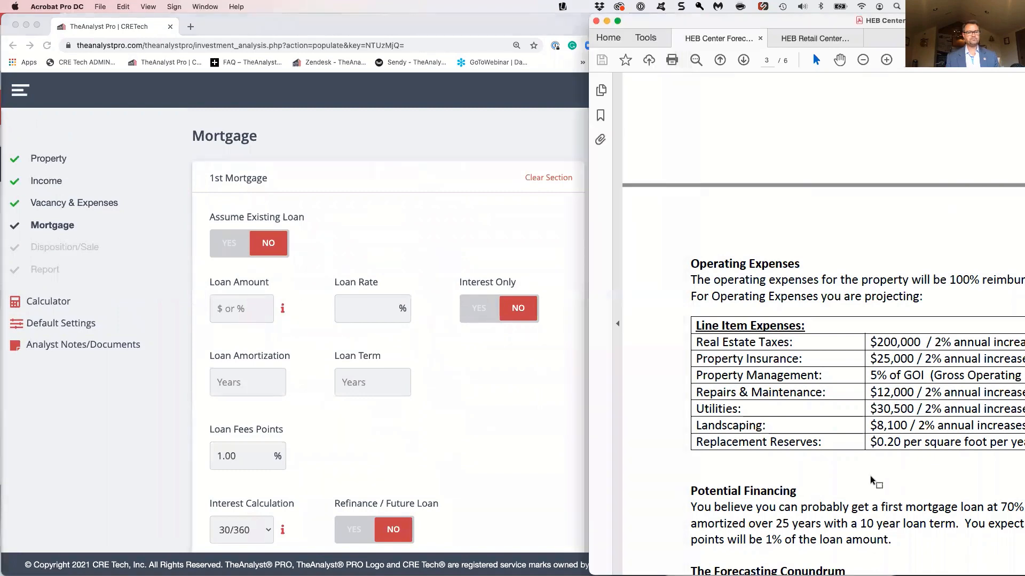
{"action": "scroll", "coordinate": [869, 479], "scroll_direction": "down", "scroll_amount": 2}
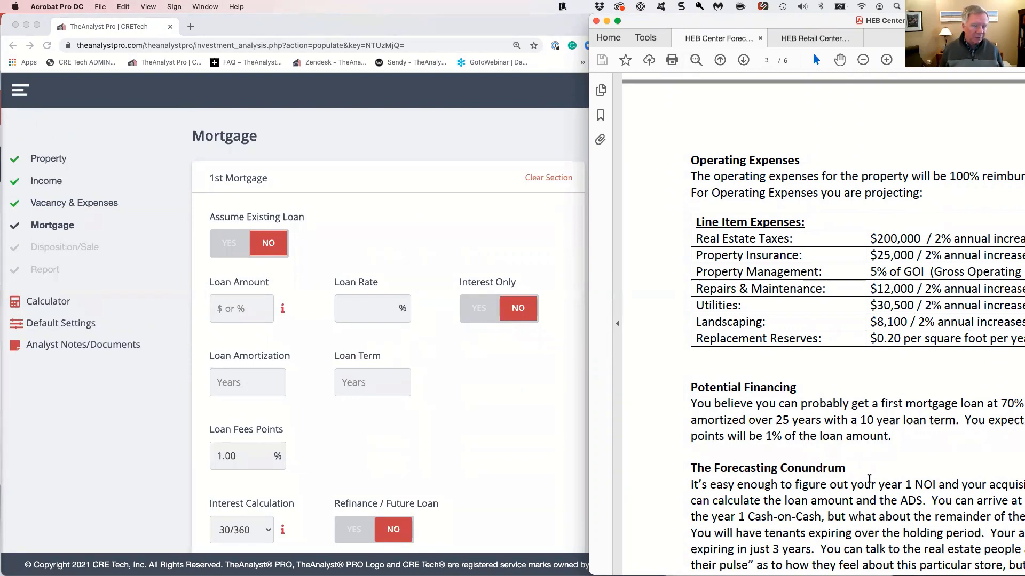
{"action": "left_click", "coordinate": [62, 207]}
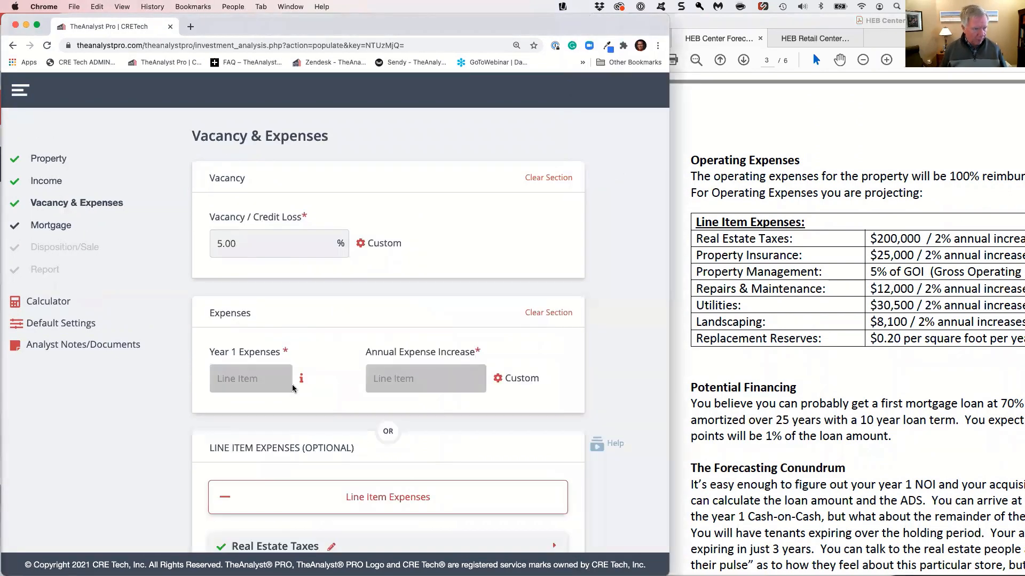
{"action": "scroll", "coordinate": [292, 389], "scroll_direction": "down", "scroll_amount": 2}
{"action": "scroll", "coordinate": [293, 389], "scroll_direction": "down", "scroll_amount": 3}
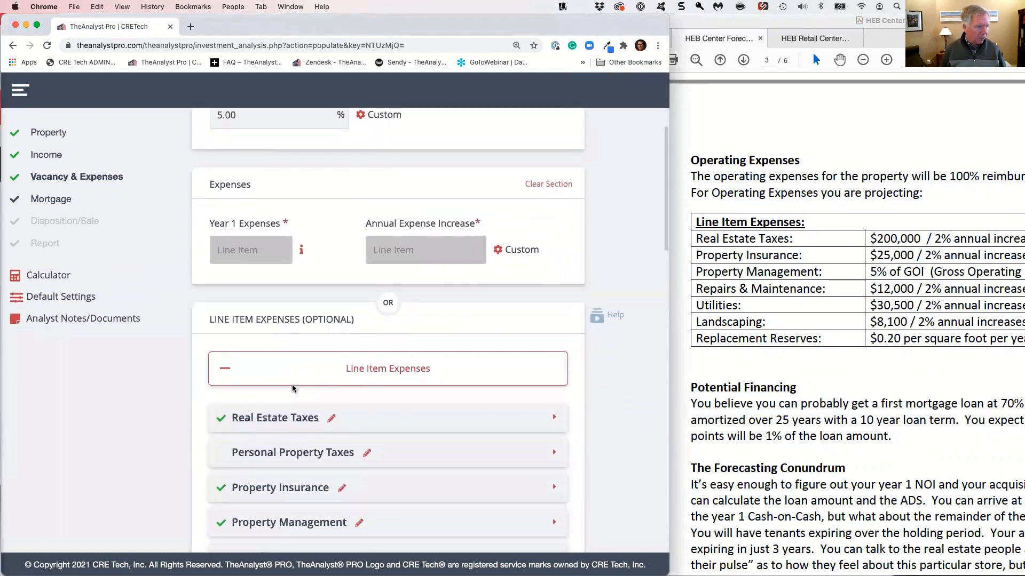
{"action": "scroll", "coordinate": [293, 385], "scroll_direction": "down", "scroll_amount": 20}
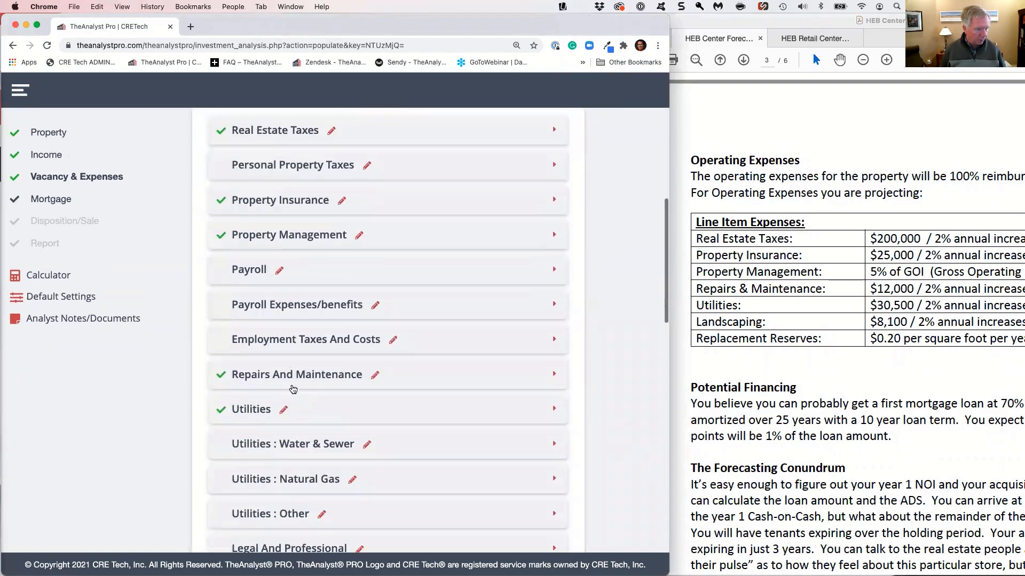
{"action": "scroll", "coordinate": [292, 388], "scroll_direction": "down", "scroll_amount": 9}
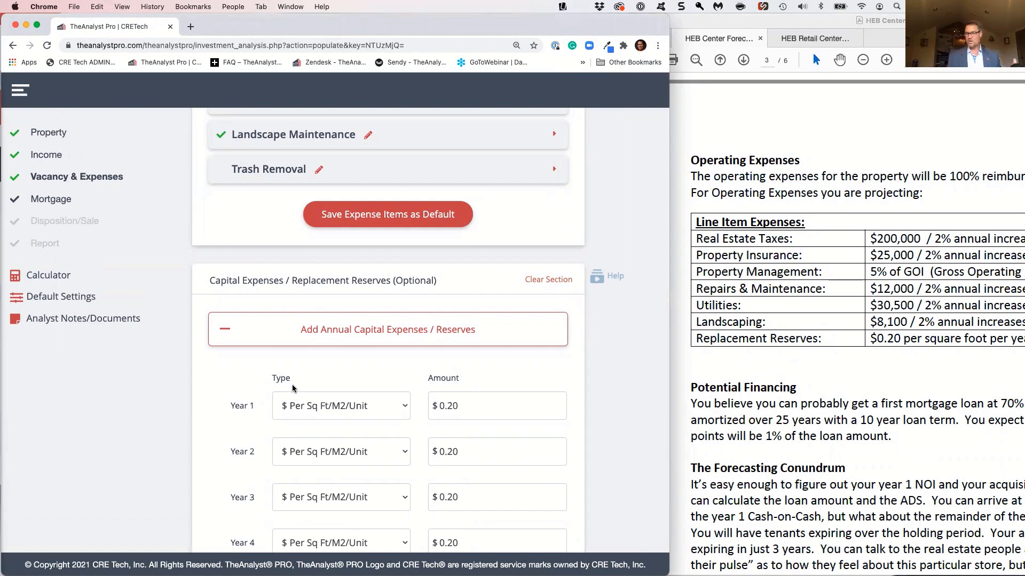
{"action": "scroll", "coordinate": [292, 388], "scroll_direction": "up", "scroll_amount": 1}
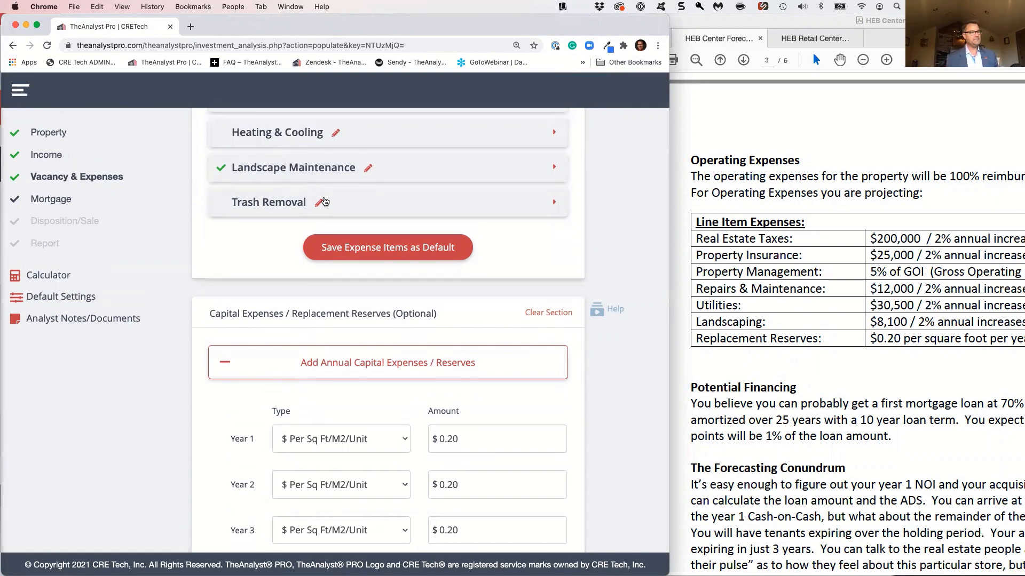
{"action": "left_click", "coordinate": [319, 205]}
{"action": "left_click_drag", "start_coordinate": [256, 203], "coordinate": [231, 205]}
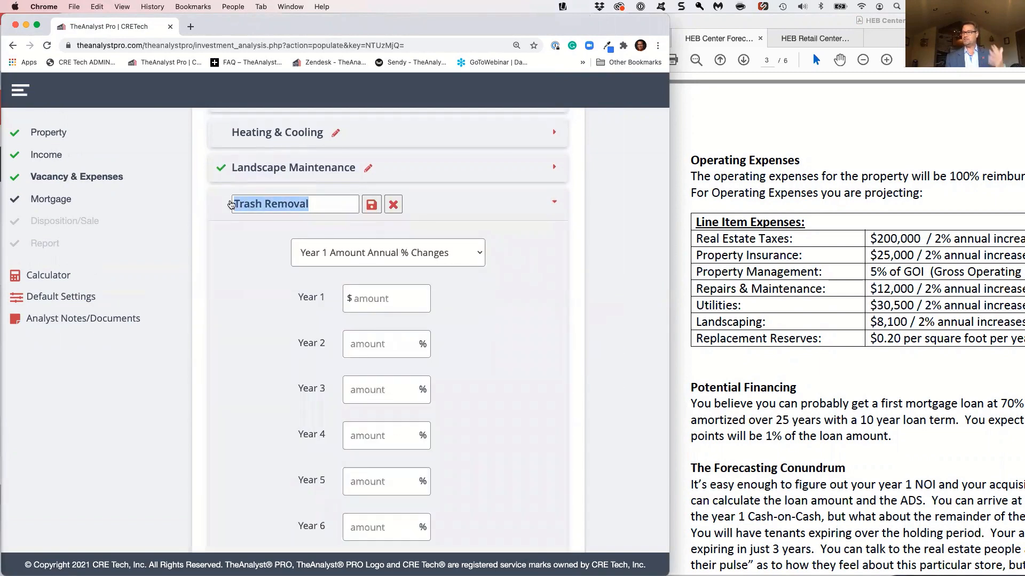
{"action": "left_click", "coordinate": [217, 286]}
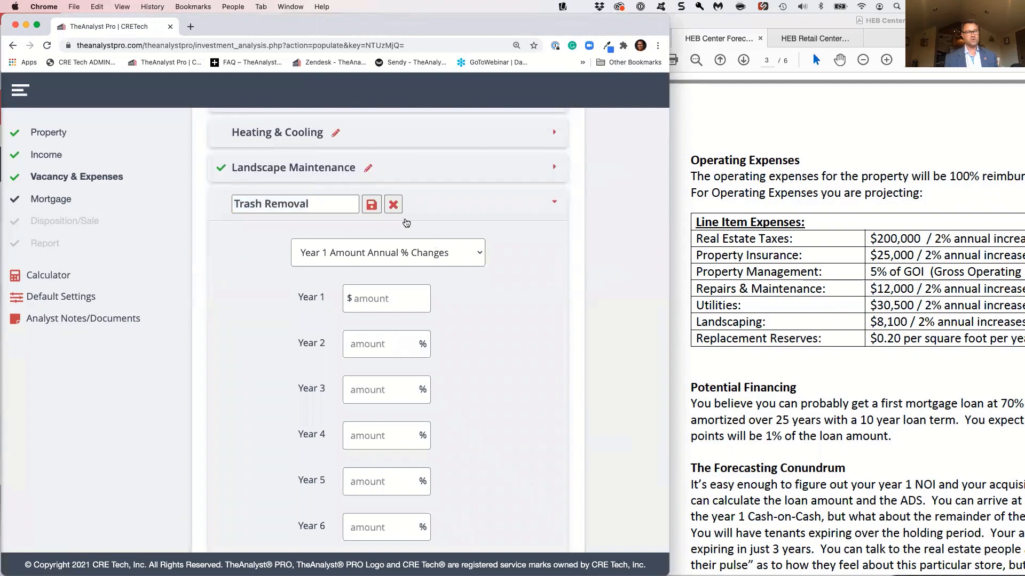
{"action": "left_click", "coordinate": [397, 206]}
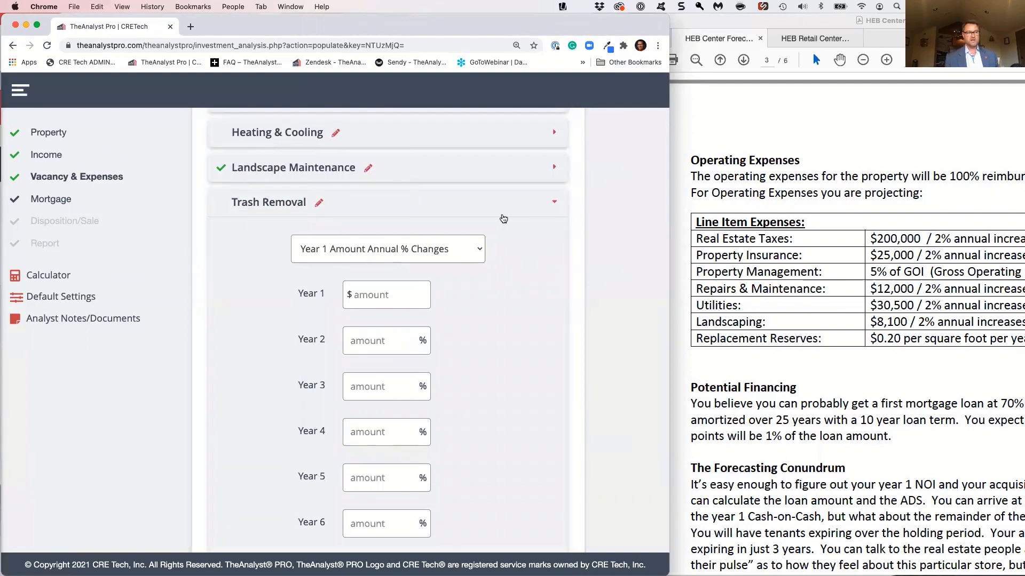
{"action": "left_click", "coordinate": [494, 213]}
Return to the mortgage section and set the first mortgage's loan amount to 70%
{"action": "scroll", "coordinate": [585, 446], "scroll_direction": "down", "scroll_amount": 5}
{"action": "scroll", "coordinate": [585, 446], "scroll_direction": "down", "scroll_amount": 5}
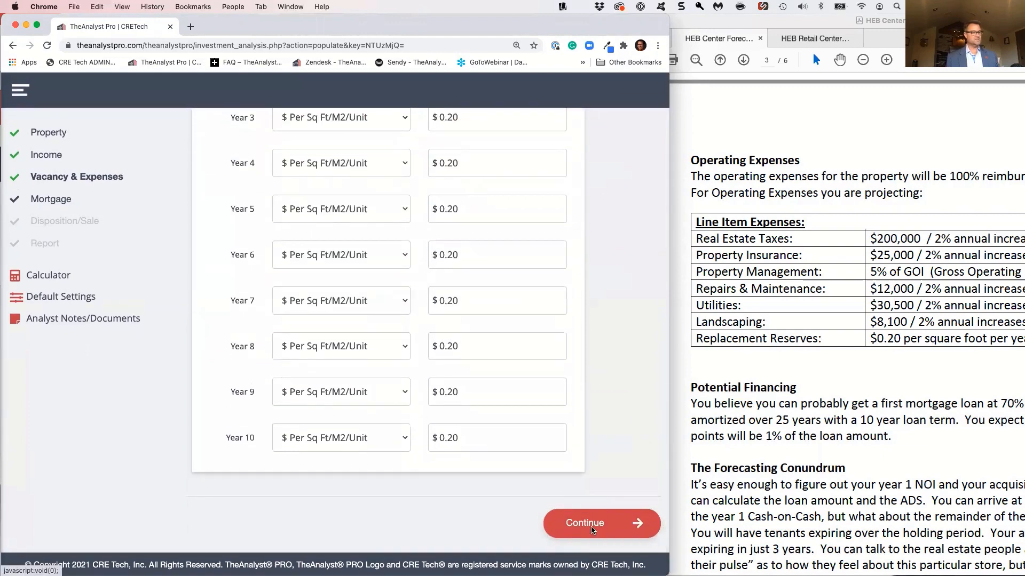
{"action": "left_click", "coordinate": [584, 523]}
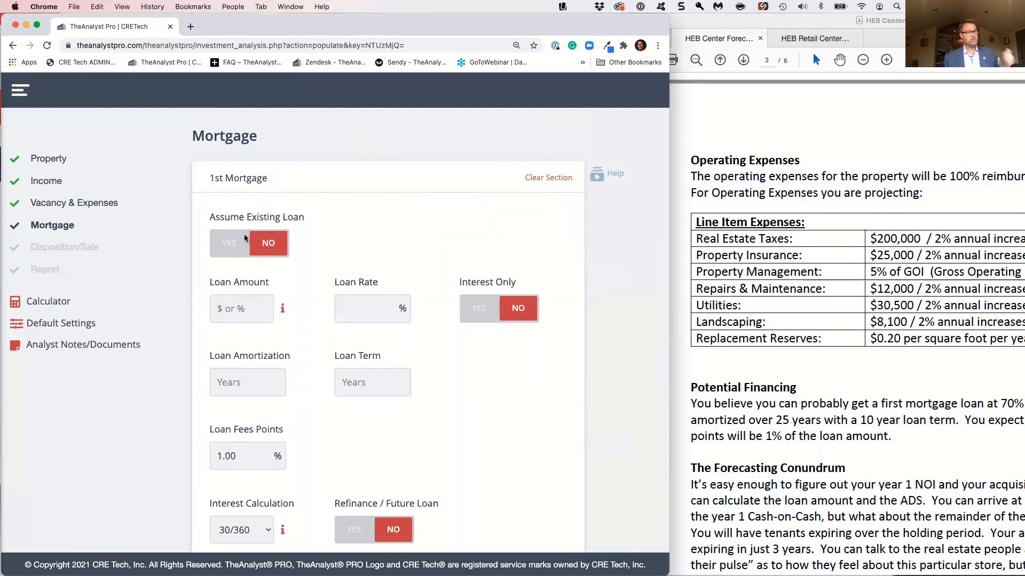
{"action": "scroll", "coordinate": [373, 281], "scroll_direction": "down", "scroll_amount": 1}
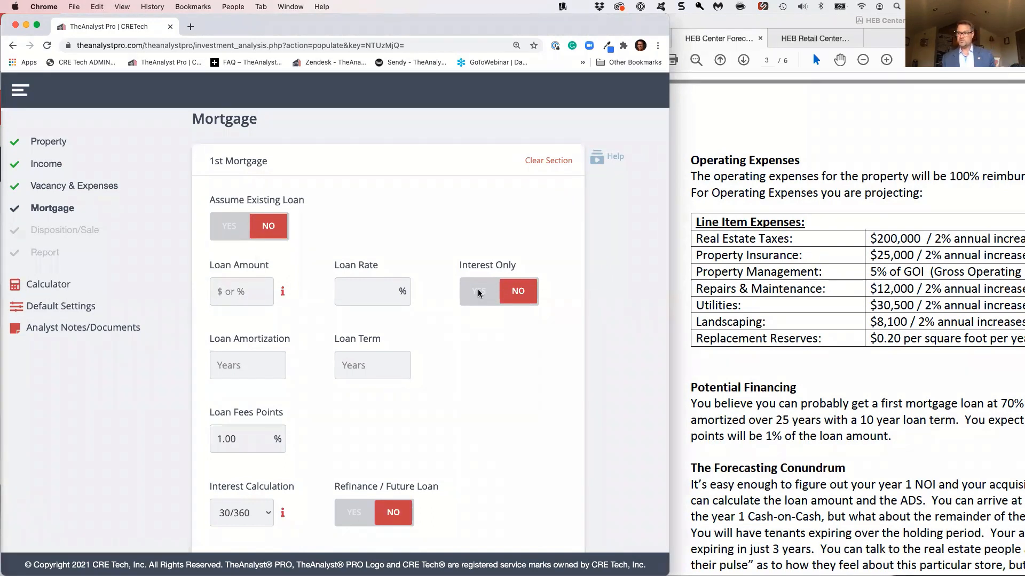
{"action": "scroll", "coordinate": [479, 293], "scroll_direction": "down", "scroll_amount": 1}
{"action": "scroll", "coordinate": [478, 292], "scroll_direction": "down", "scroll_amount": 2}
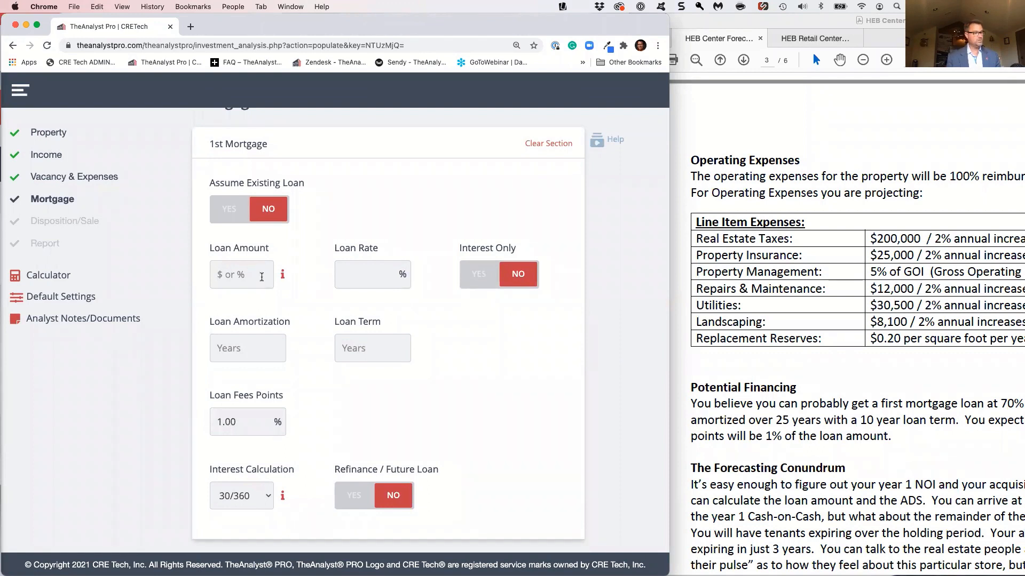
{"action": "type", "text": "70"}
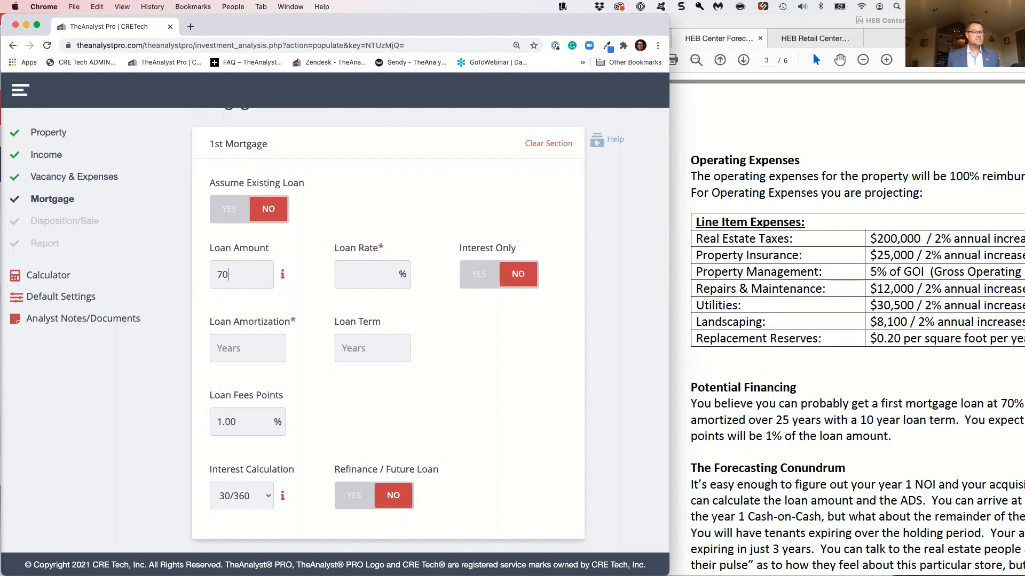
Set the case's loan terms of 5.25% rate, 25-year amortization and 10-year term, and continue to the disposition section
{"action": "left_click_drag", "start_coordinate": [833, 23], "coordinate": [721, 25]}
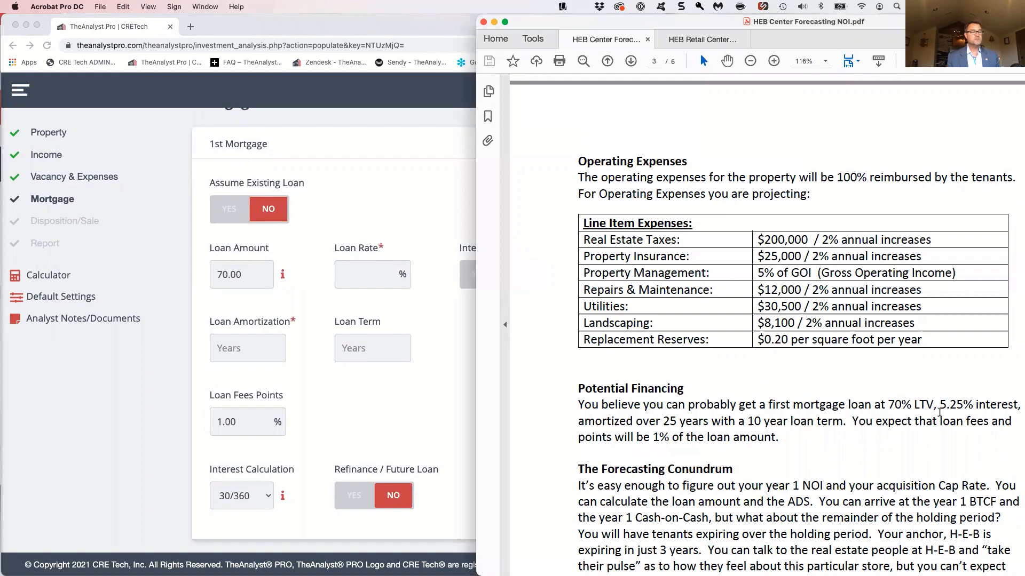
{"action": "left_click_drag", "start_coordinate": [662, 422], "coordinate": [757, 425]}
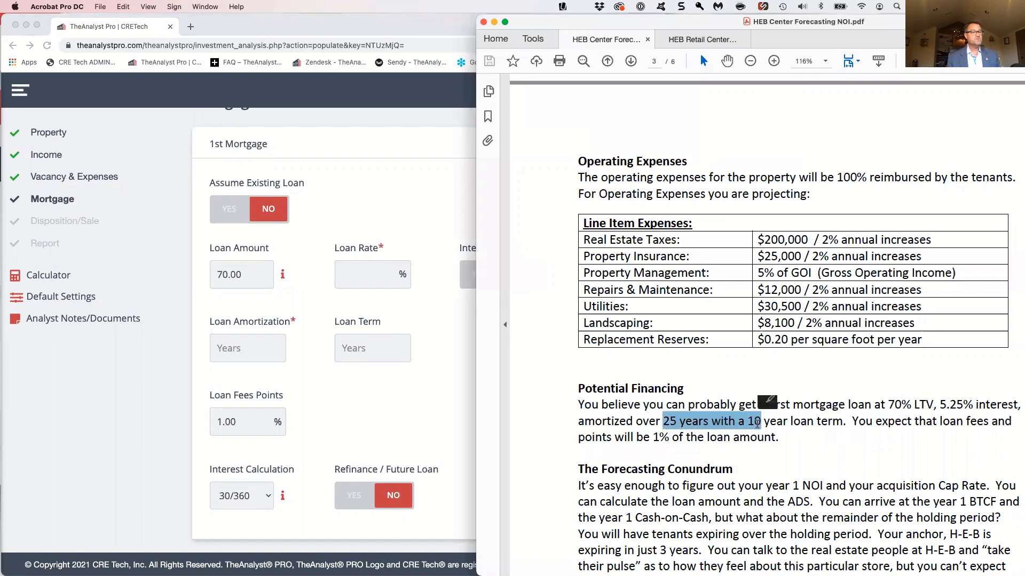
{"action": "left_click", "coordinate": [757, 424]}
{"action": "left_click", "coordinate": [363, 275]}
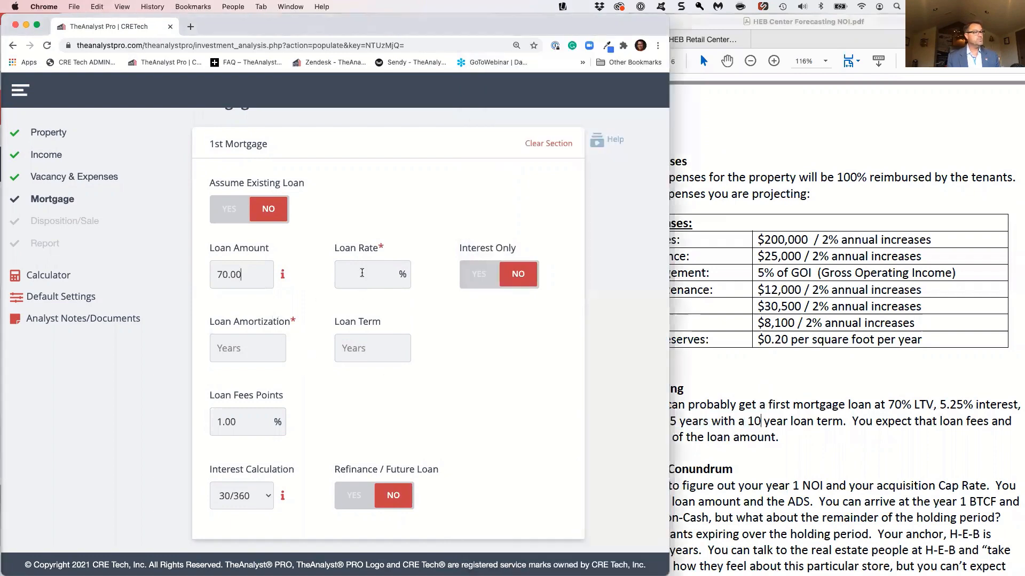
{"action": "type", "text": "5.25"}
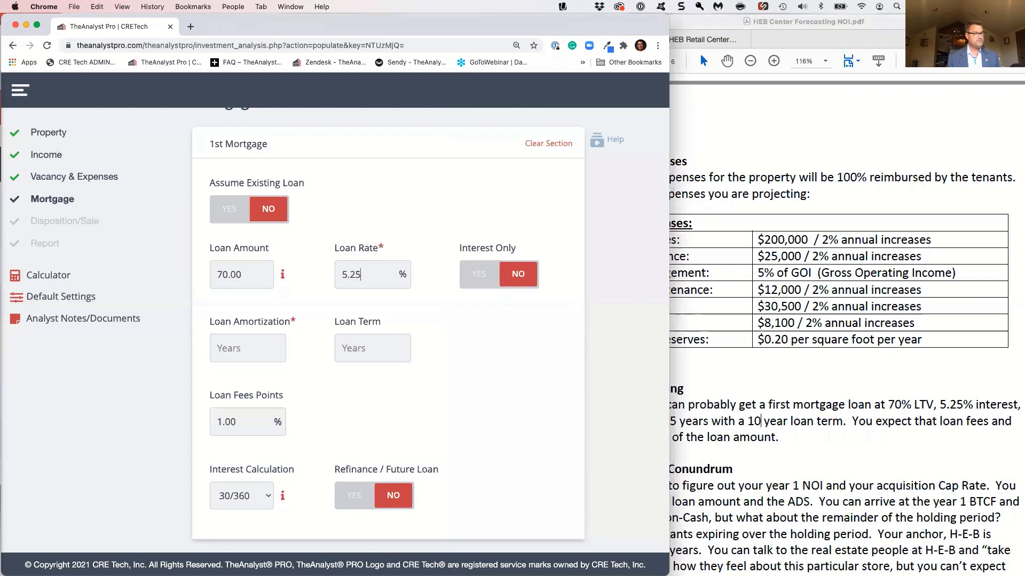
{"action": "type", "text": "25"}
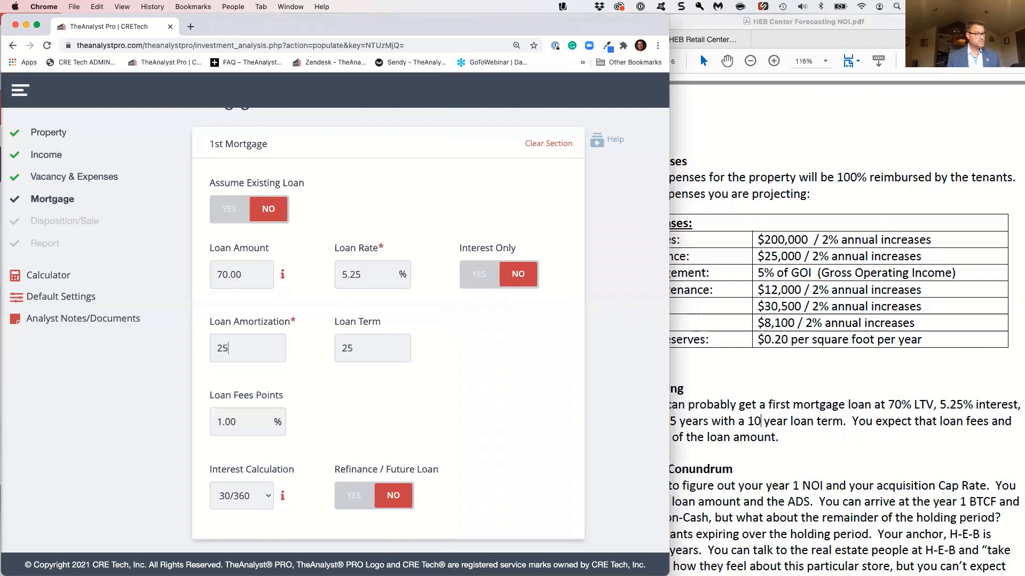
{"action": "key", "text": "Tab"}
{"action": "type", "text": "1"}
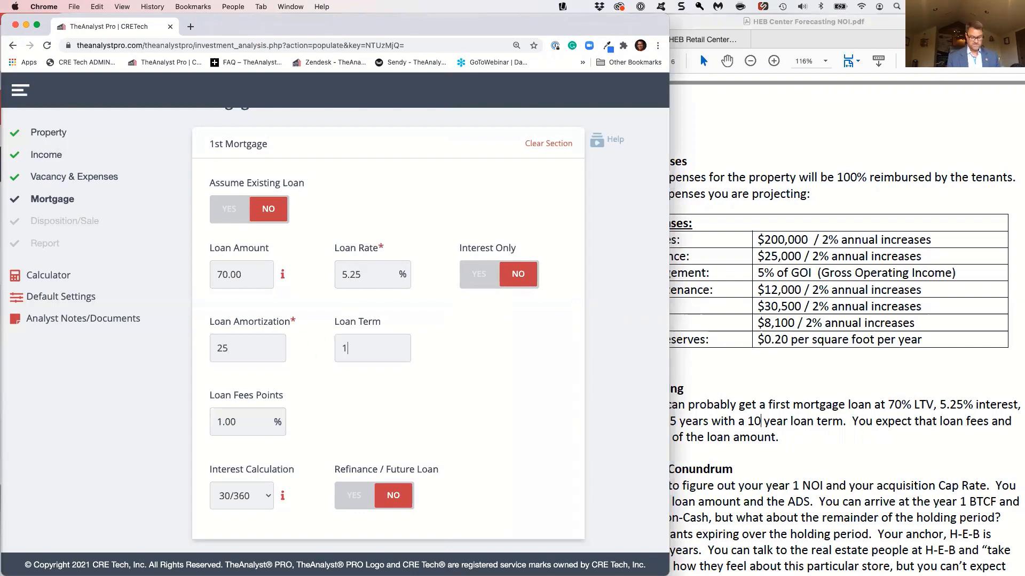
{"action": "key", "text": "Tab"}
{"action": "scroll", "coordinate": [569, 522], "scroll_direction": "down", "scroll_amount": 4}
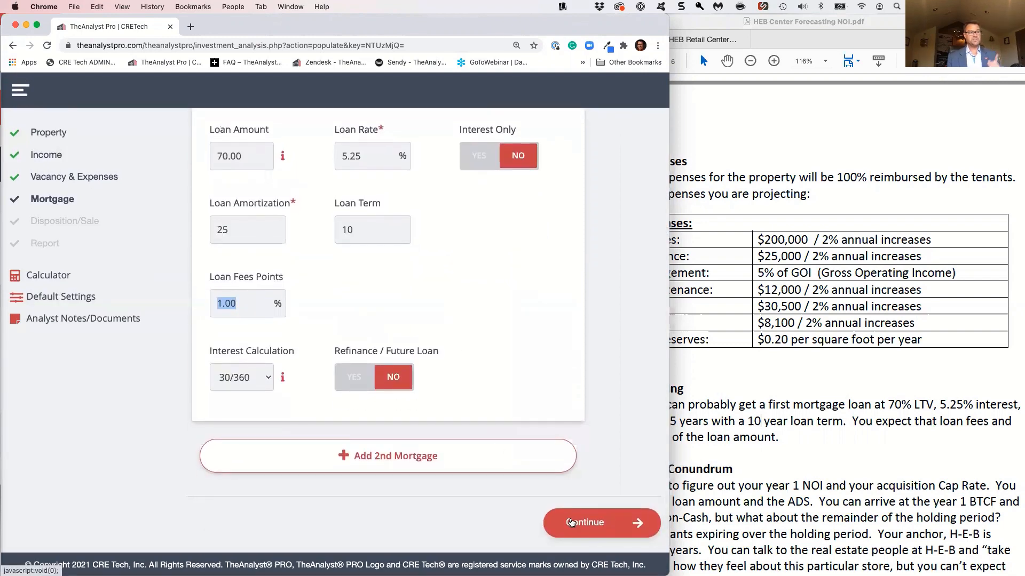
{"action": "left_click", "coordinate": [570, 522]}
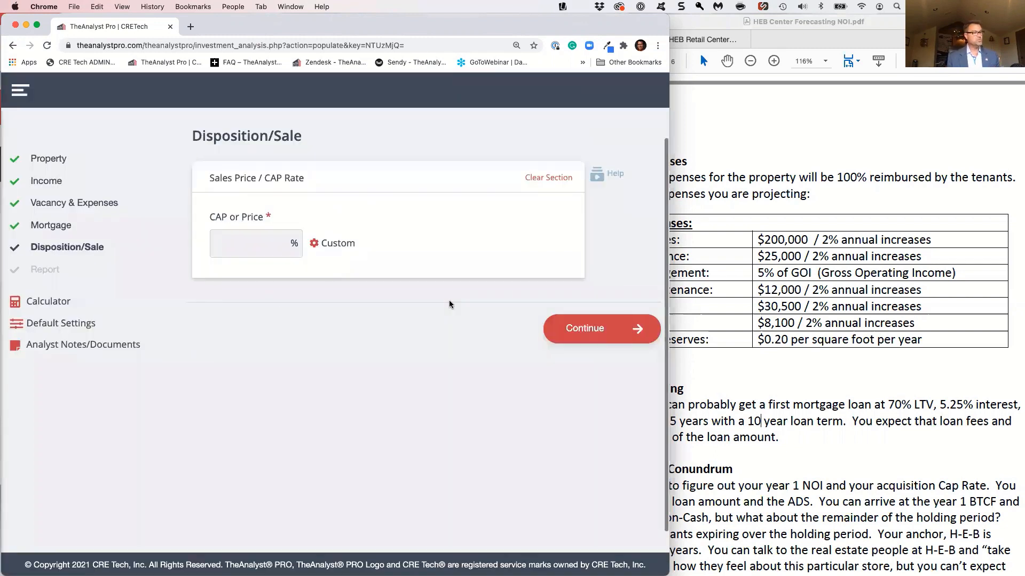
Set the sale CAP rate to 8% and continue to the report section
{"action": "scroll", "coordinate": [273, 254], "scroll_direction": "down", "scroll_amount": 1}
{"action": "left_click", "coordinate": [255, 244]}
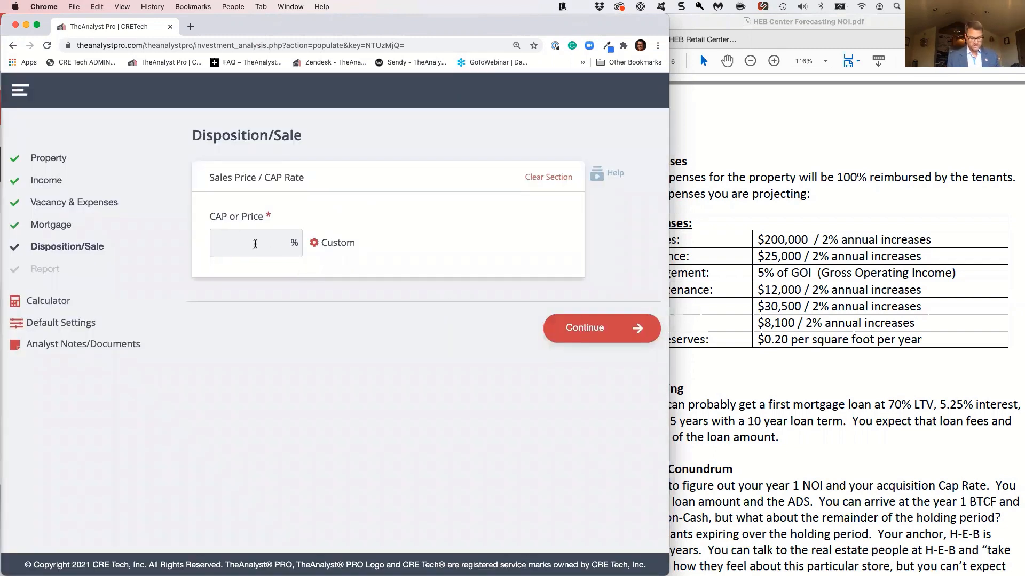
{"action": "type", "text": "8"}
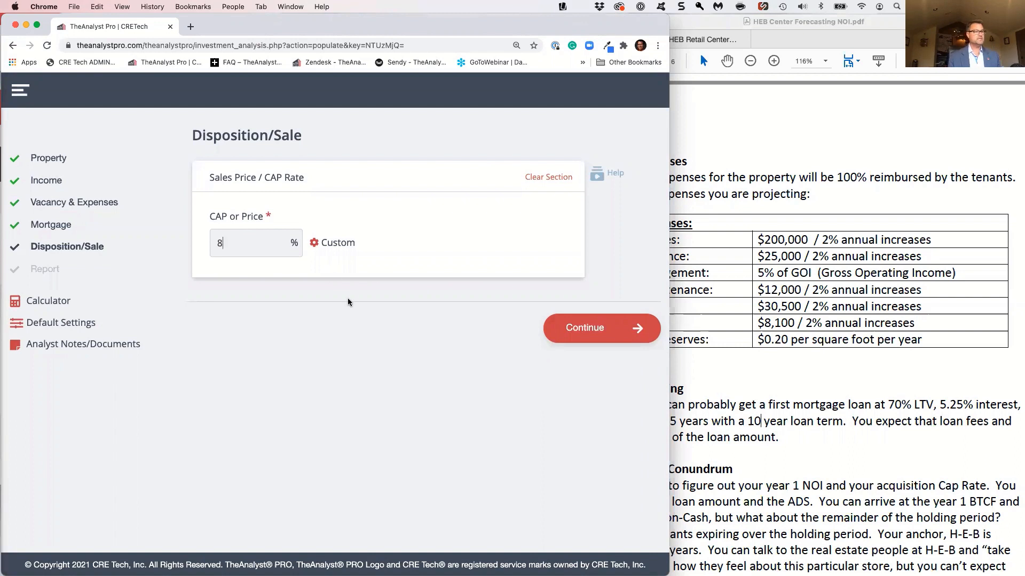
{"action": "left_click", "coordinate": [367, 371]}
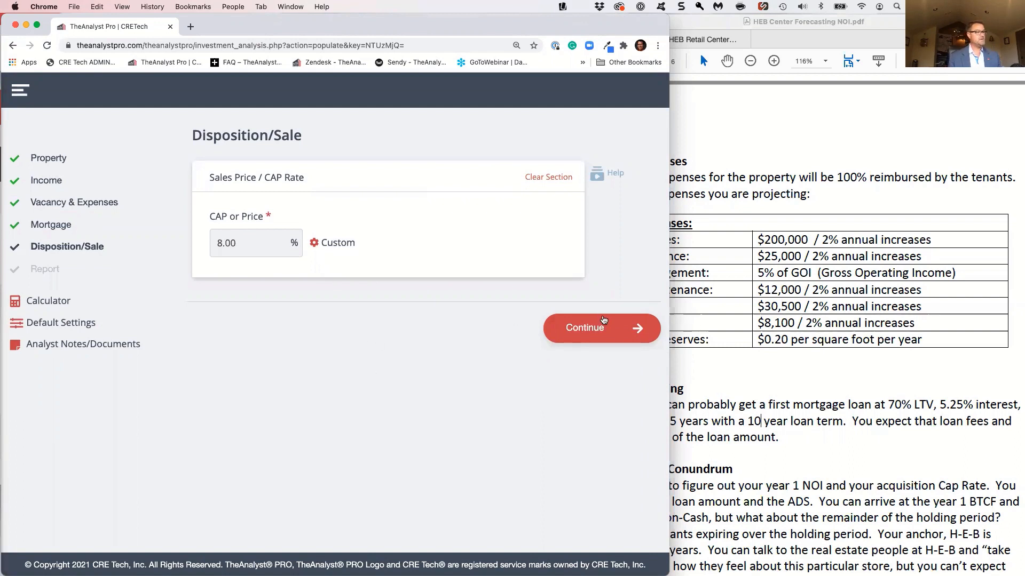
{"action": "left_click", "coordinate": [599, 327]}
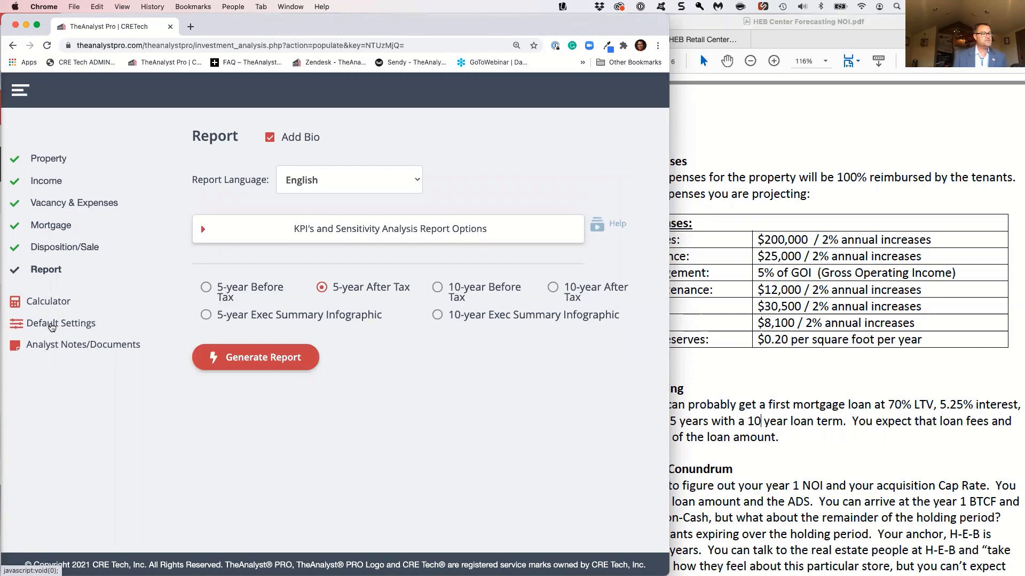
Review the default acquisition cost, disposition cost, tax and deduction settings, and save them for the current analysis
{"action": "left_click", "coordinate": [52, 325]}
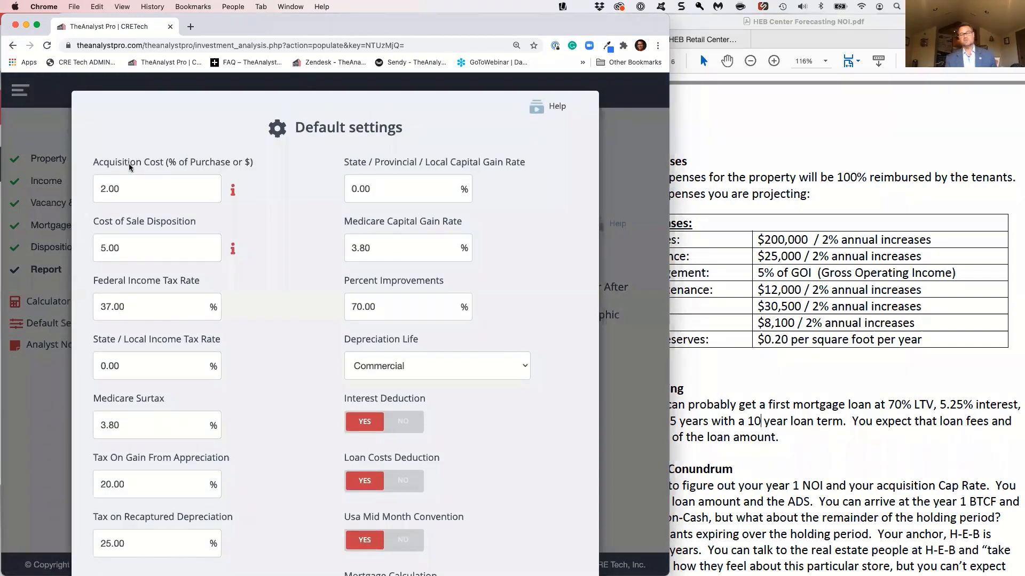
{"action": "left_click", "coordinate": [96, 188]}
{"action": "left_click", "coordinate": [103, 243]}
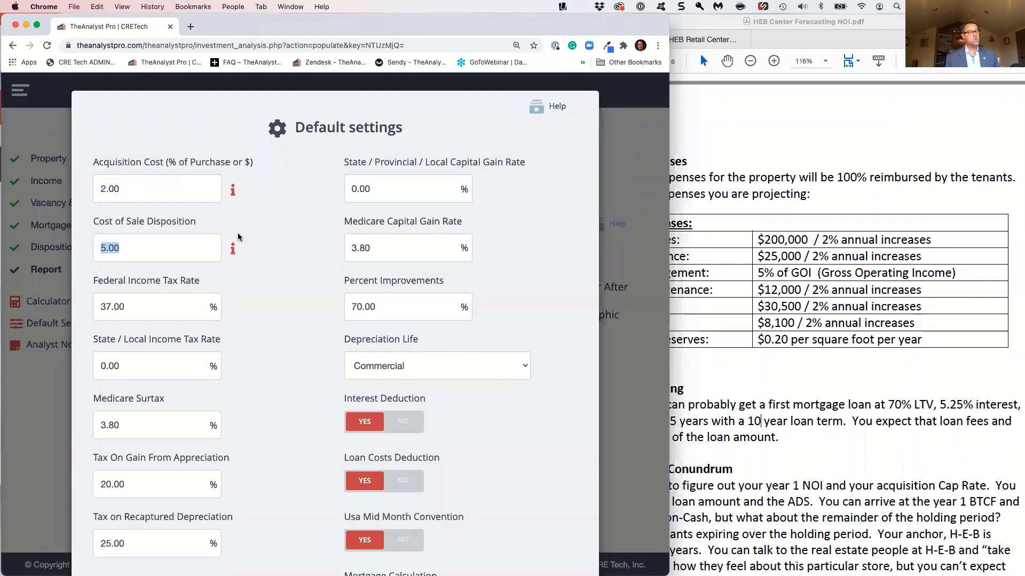
{"action": "mouse_move", "coordinate": [234, 250]}
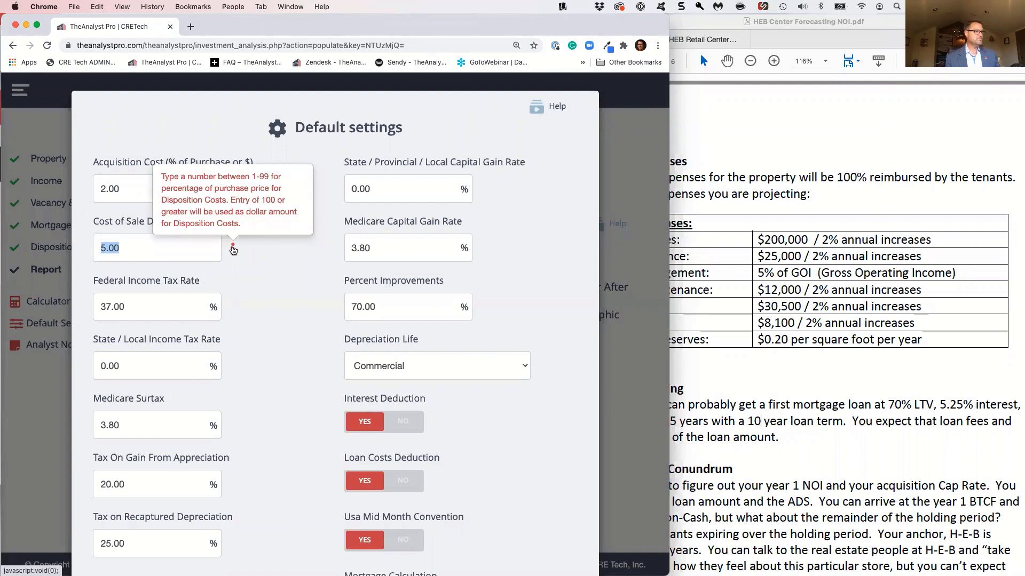
{"action": "scroll", "coordinate": [239, 427], "scroll_direction": "down", "scroll_amount": 1}
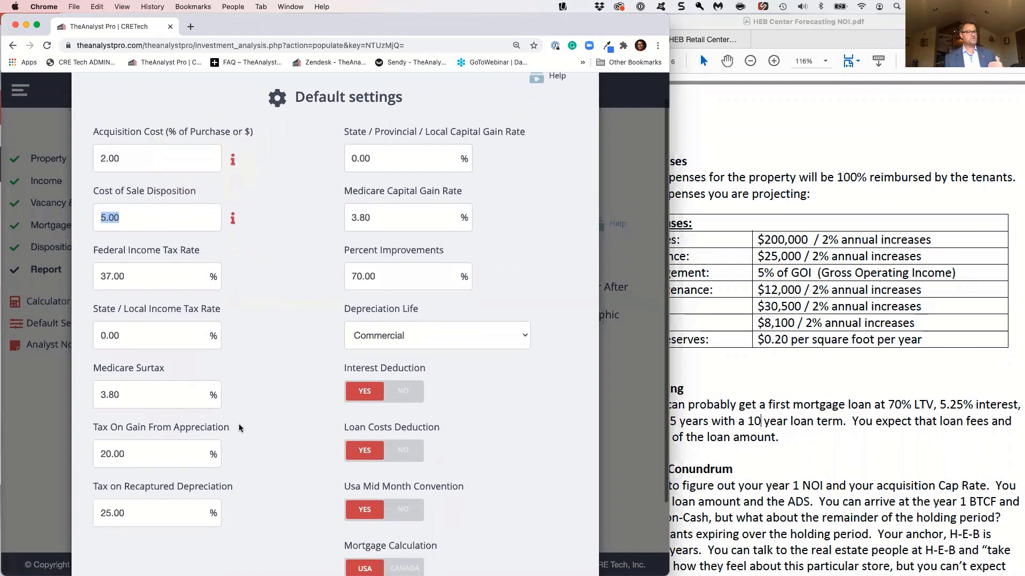
{"action": "scroll", "coordinate": [239, 427], "scroll_direction": "down", "scroll_amount": 1}
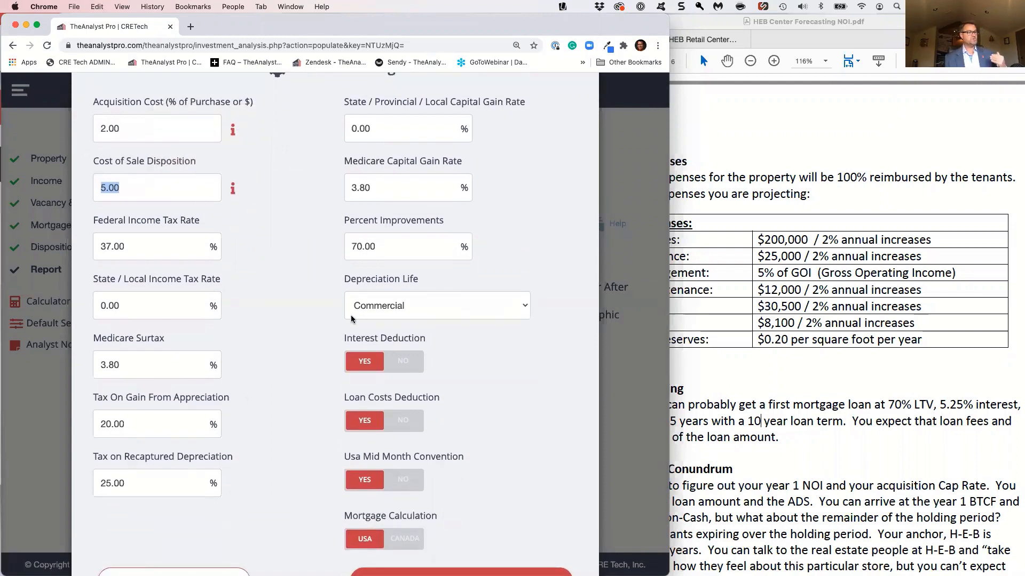
{"action": "scroll", "coordinate": [355, 322], "scroll_direction": "down", "scroll_amount": 2}
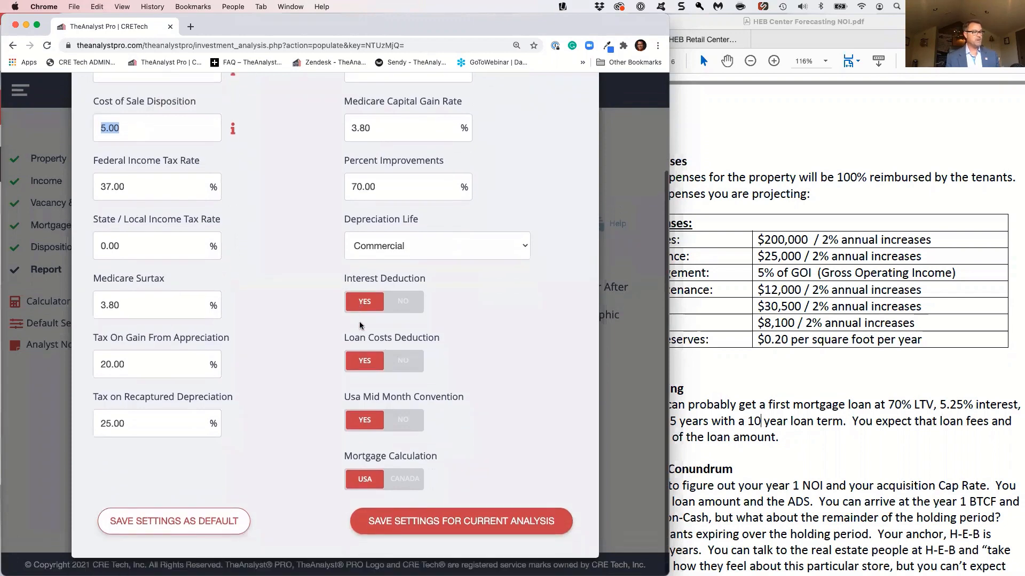
{"action": "scroll", "coordinate": [363, 347], "scroll_direction": "up", "scroll_amount": 2}
{"action": "scroll", "coordinate": [365, 368], "scroll_direction": "down", "scroll_amount": 2}
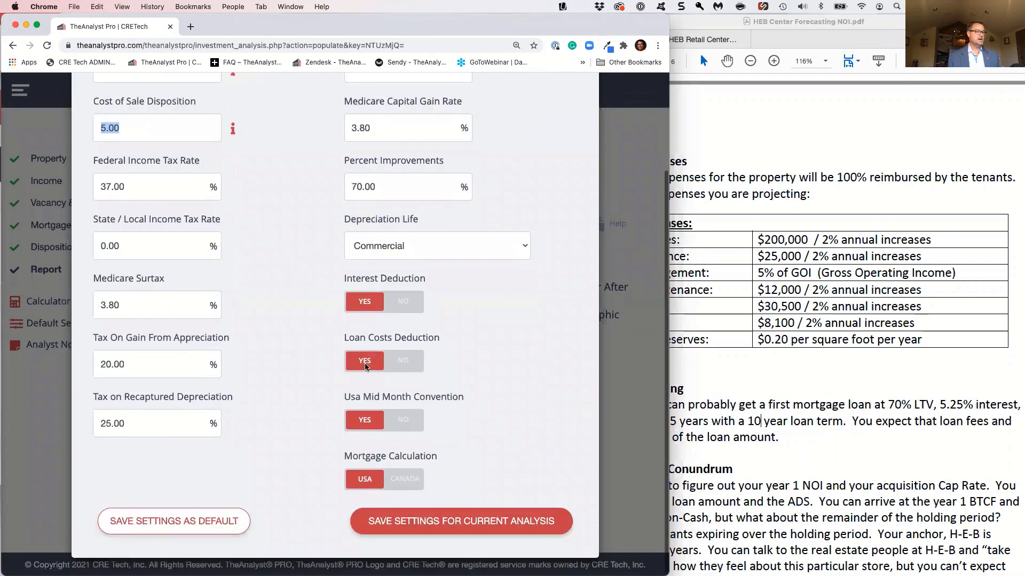
{"action": "left_click", "coordinate": [387, 522]}
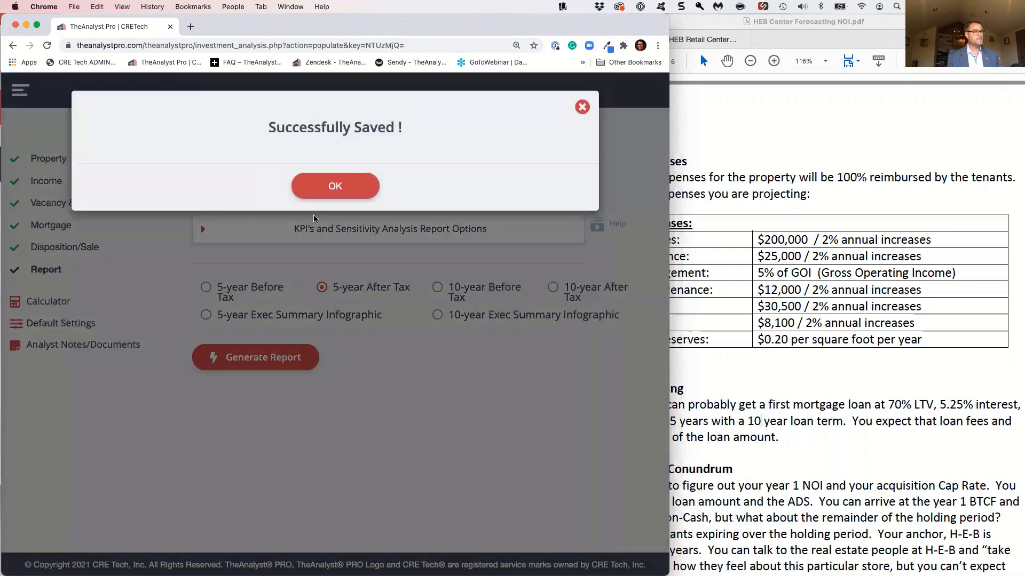
{"action": "left_click", "coordinate": [317, 192]}
Choose the 5-year Before Tax report and include WALE - Weighted Average Lease Expiry and Lease Expiration Rollover Analysis
{"action": "left_click", "coordinate": [241, 298]}
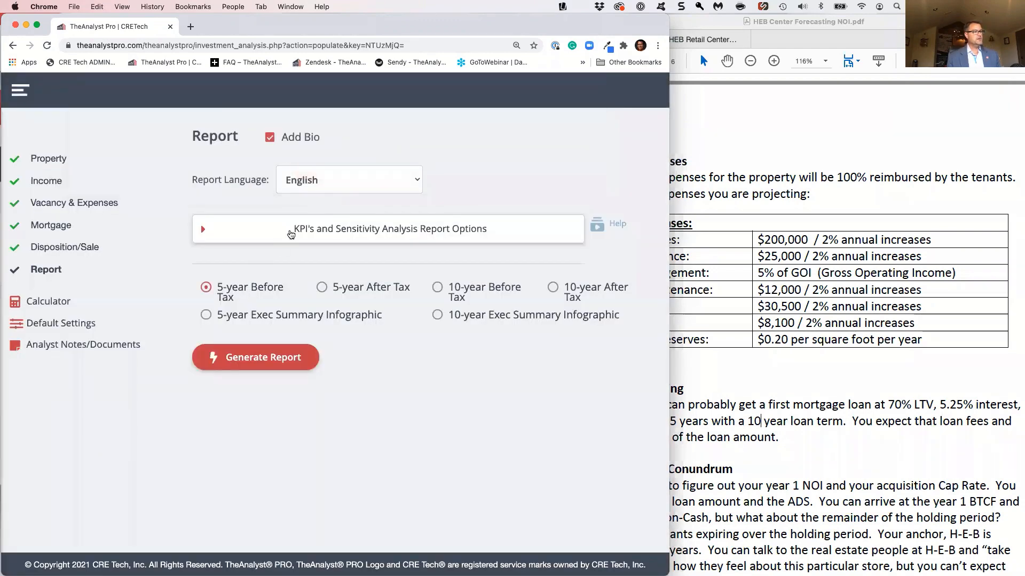
{"action": "left_click", "coordinate": [292, 230]}
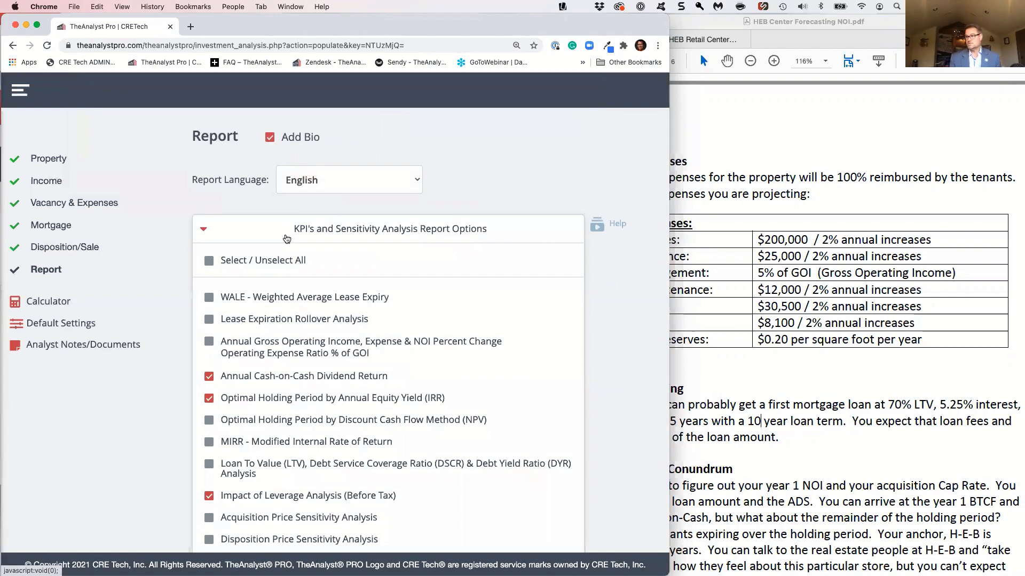
{"action": "left_click", "coordinate": [210, 298]}
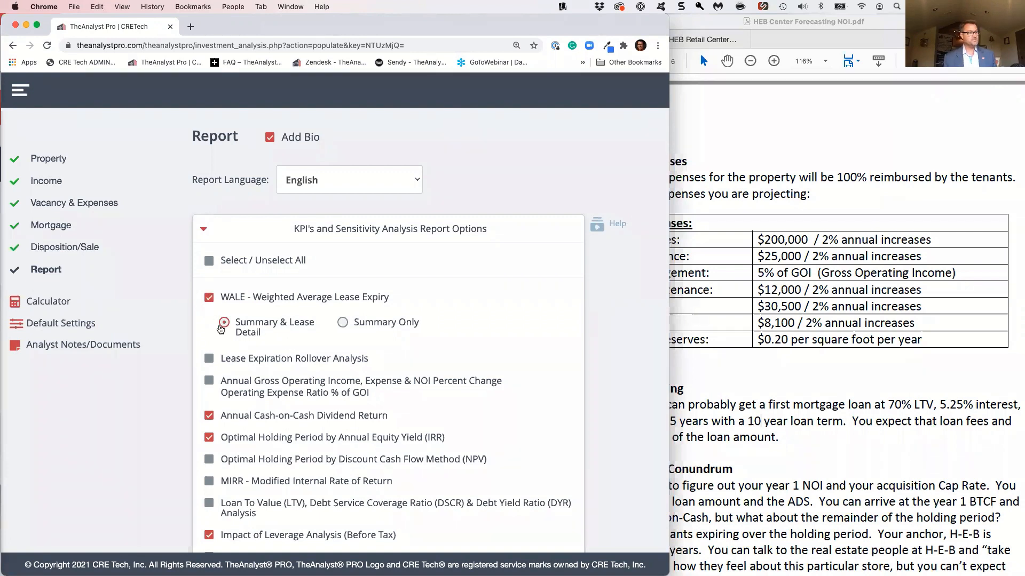
{"action": "left_click", "coordinate": [210, 358]}
Include Optimal Holding Period by Discount Cash Flow Method (NPV), MIRR, and the LTV, DSCR and Debt Yield Ratio analysis in the report
{"action": "scroll", "coordinate": [211, 361], "scroll_direction": "down", "scroll_amount": 1}
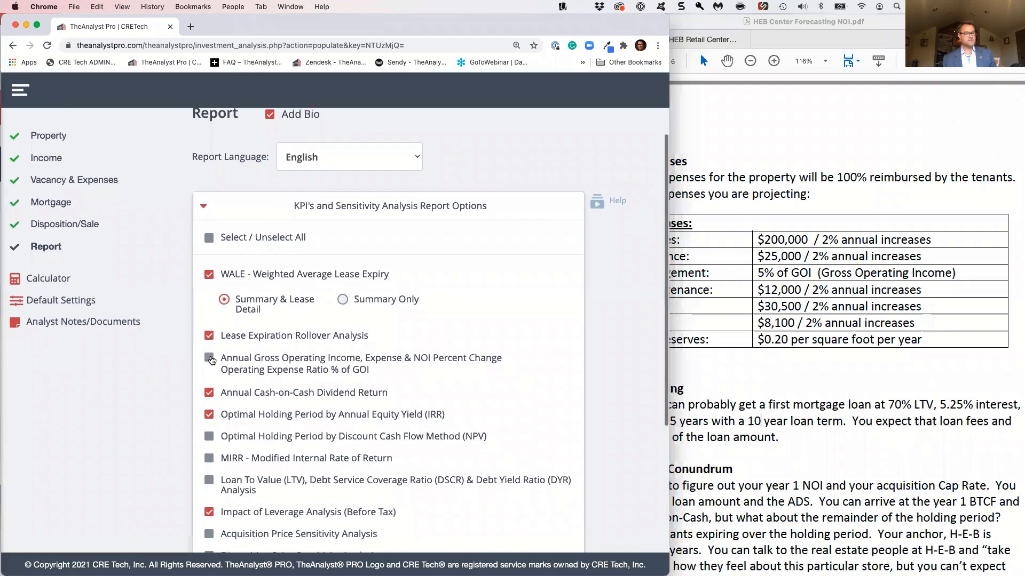
{"action": "scroll", "coordinate": [211, 361], "scroll_direction": "down", "scroll_amount": 1}
{"action": "scroll", "coordinate": [212, 361], "scroll_direction": "down", "scroll_amount": 1}
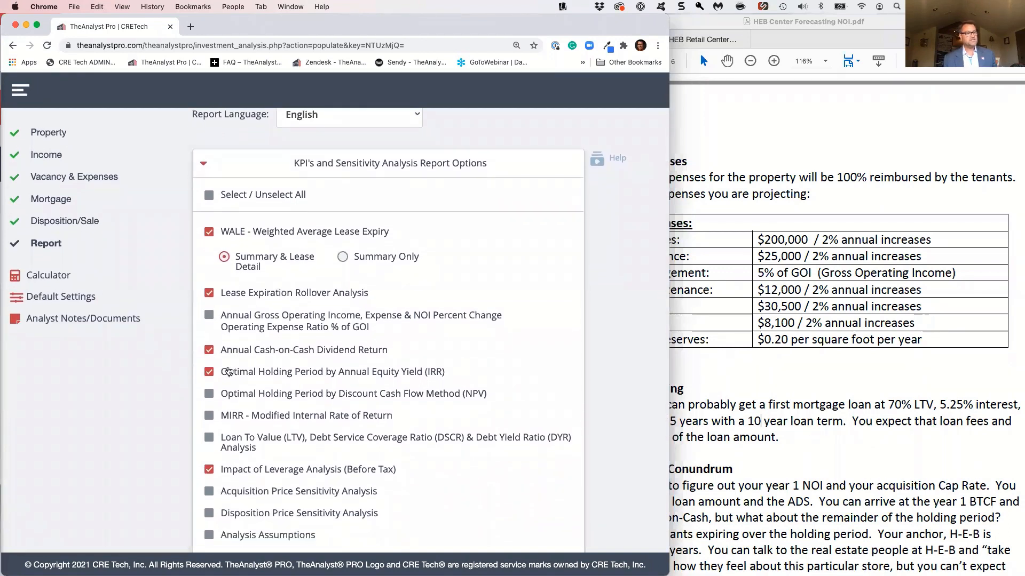
{"action": "left_click", "coordinate": [208, 395]}
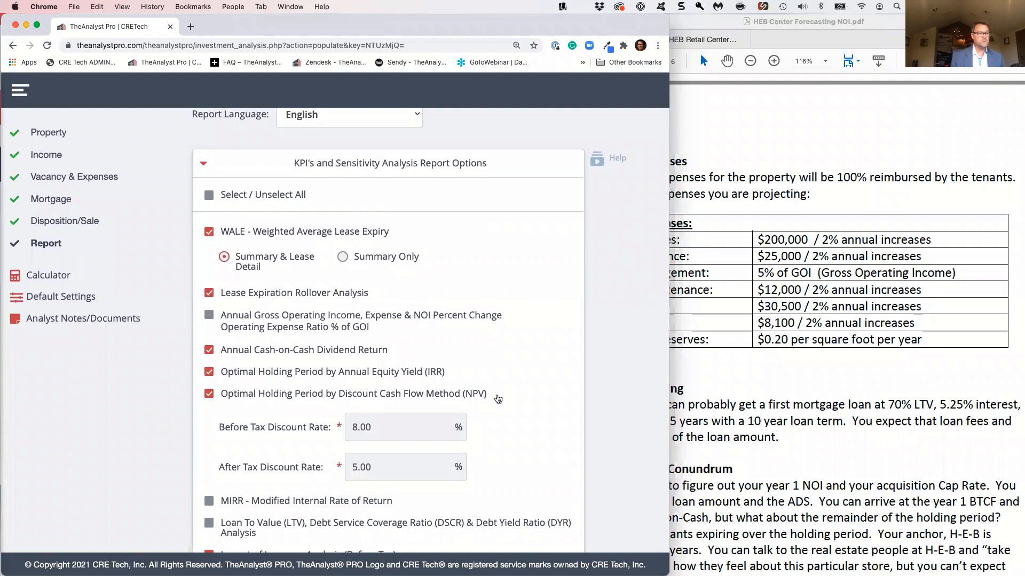
{"action": "scroll", "coordinate": [535, 408], "scroll_direction": "down", "scroll_amount": 2}
{"action": "scroll", "coordinate": [535, 408], "scroll_direction": "down", "scroll_amount": 2}
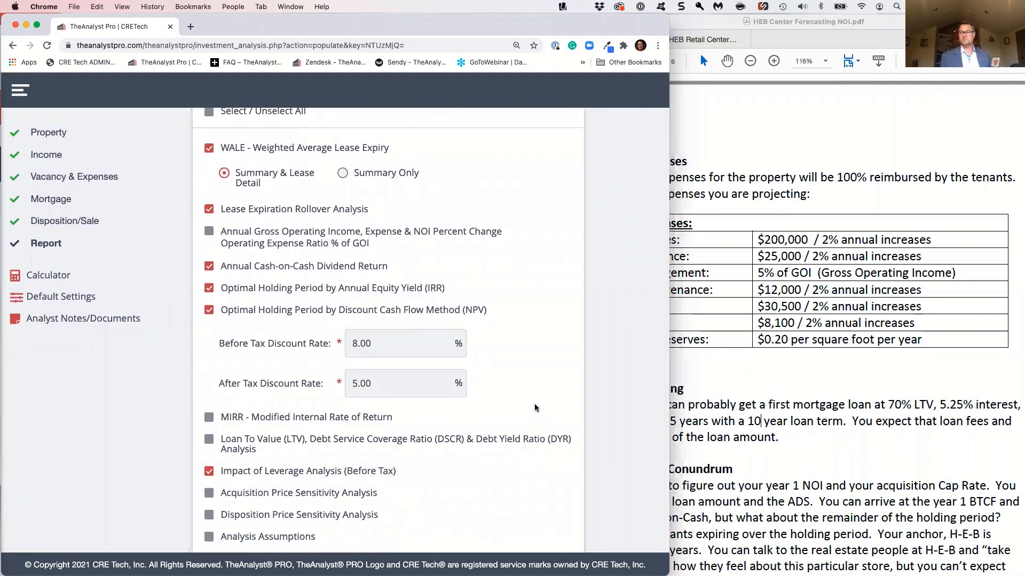
{"action": "scroll", "coordinate": [531, 406], "scroll_direction": "down", "scroll_amount": 2}
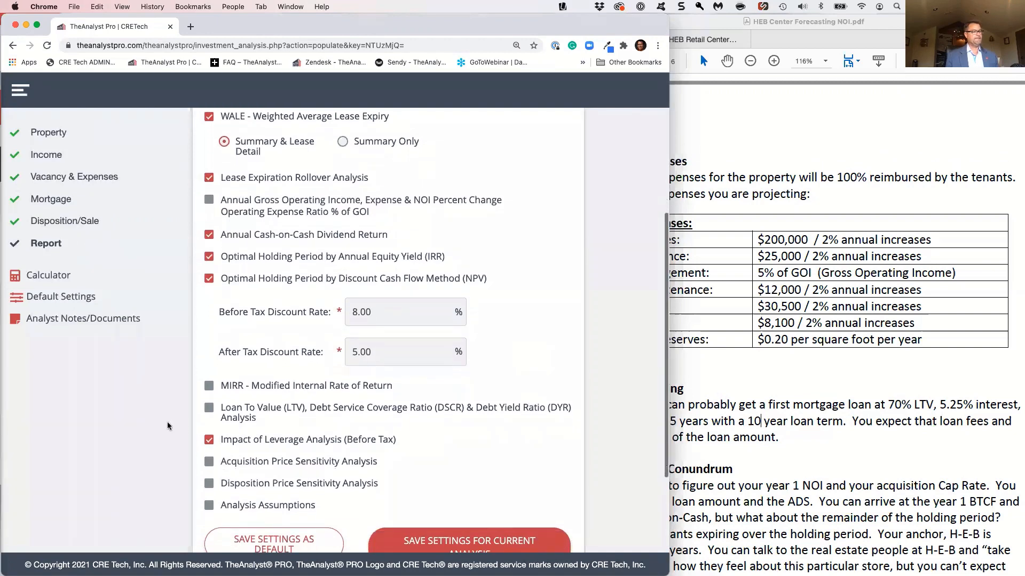
{"action": "left_click", "coordinate": [209, 385]}
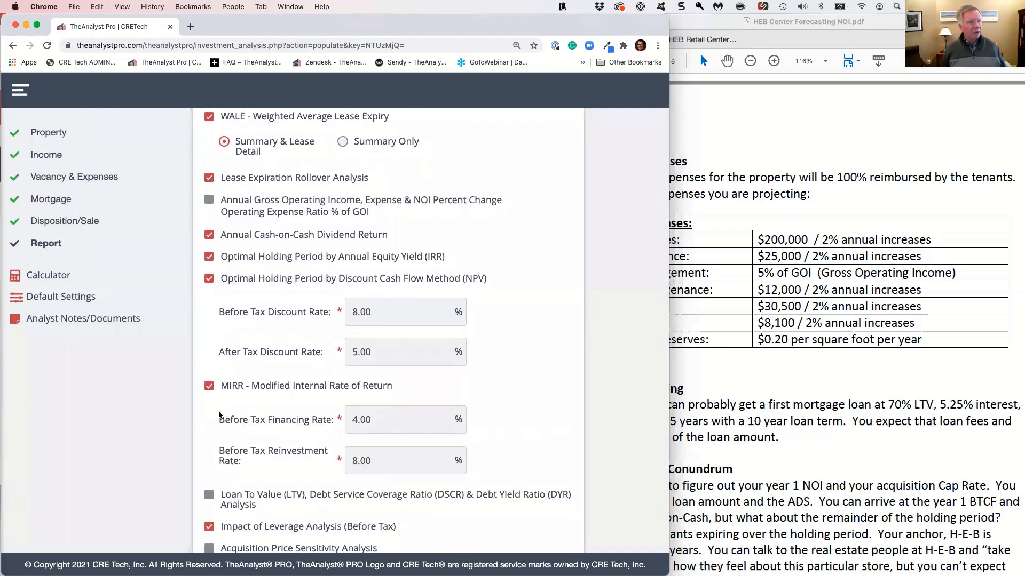
{"action": "scroll", "coordinate": [218, 415], "scroll_direction": "down", "scroll_amount": 1}
{"action": "left_click", "coordinate": [209, 478]}
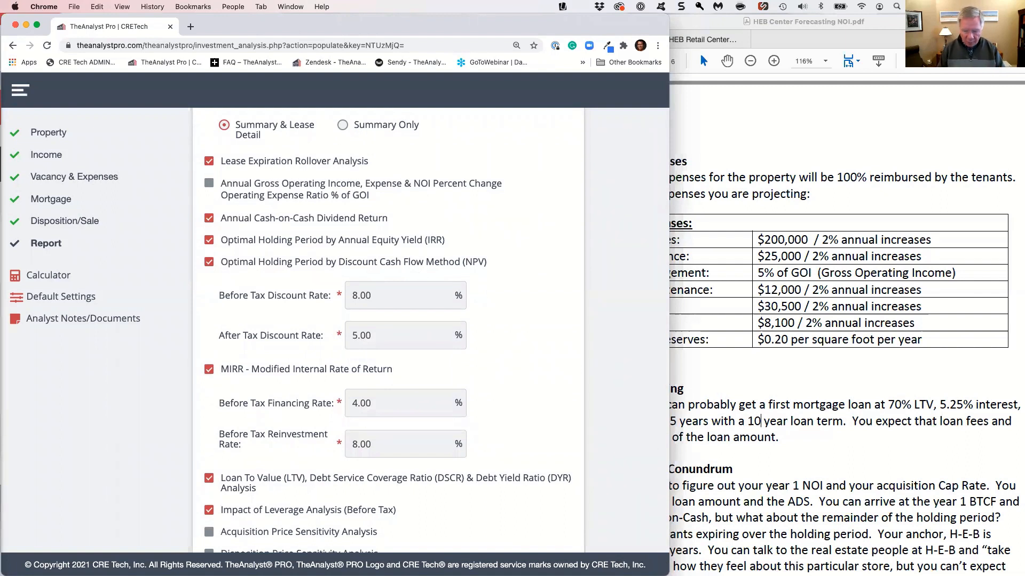
Widen the browser window and review the selected KPI options along with the NPV discount rates and MIRR rates
{"action": "left_click_drag", "start_coordinate": [669, 296], "coordinate": [957, 296]}
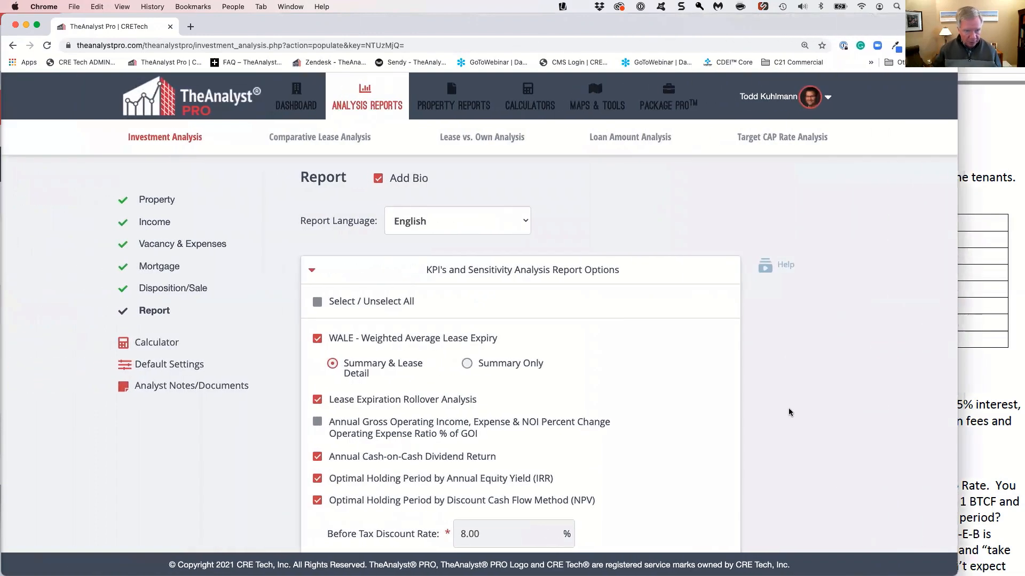
{"action": "scroll", "coordinate": [788, 401], "scroll_direction": "down", "scroll_amount": 3}
{"action": "scroll", "coordinate": [788, 400], "scroll_direction": "down", "scroll_amount": 5}
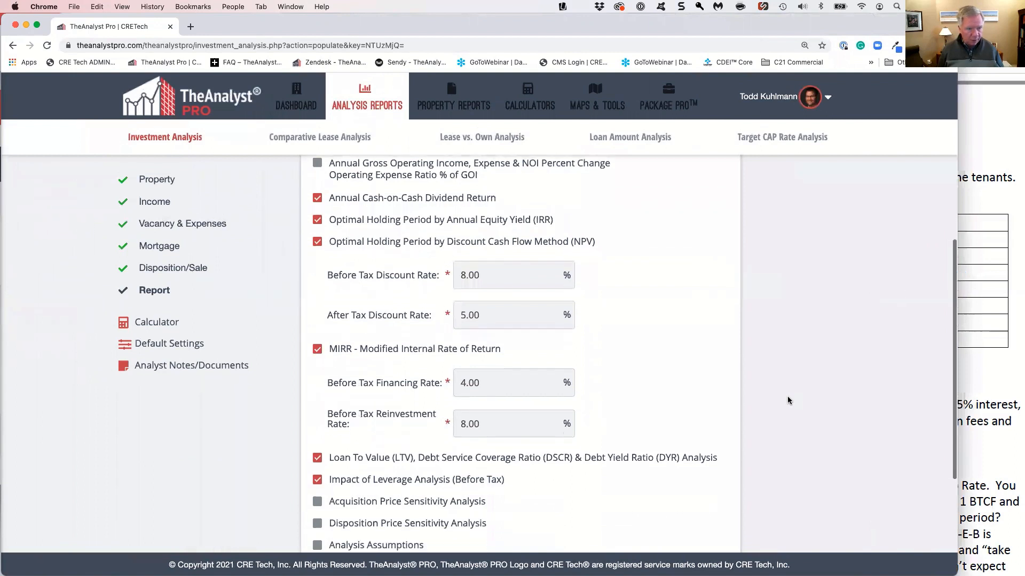
{"action": "scroll", "coordinate": [788, 401], "scroll_direction": "down", "scroll_amount": 1}
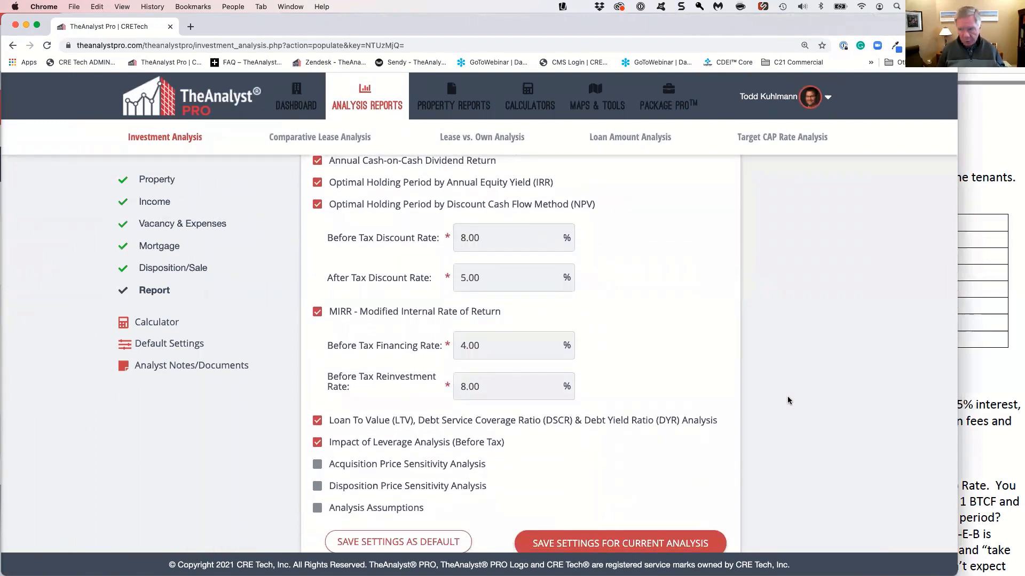
{"action": "scroll", "coordinate": [789, 400], "scroll_direction": "up", "scroll_amount": 1}
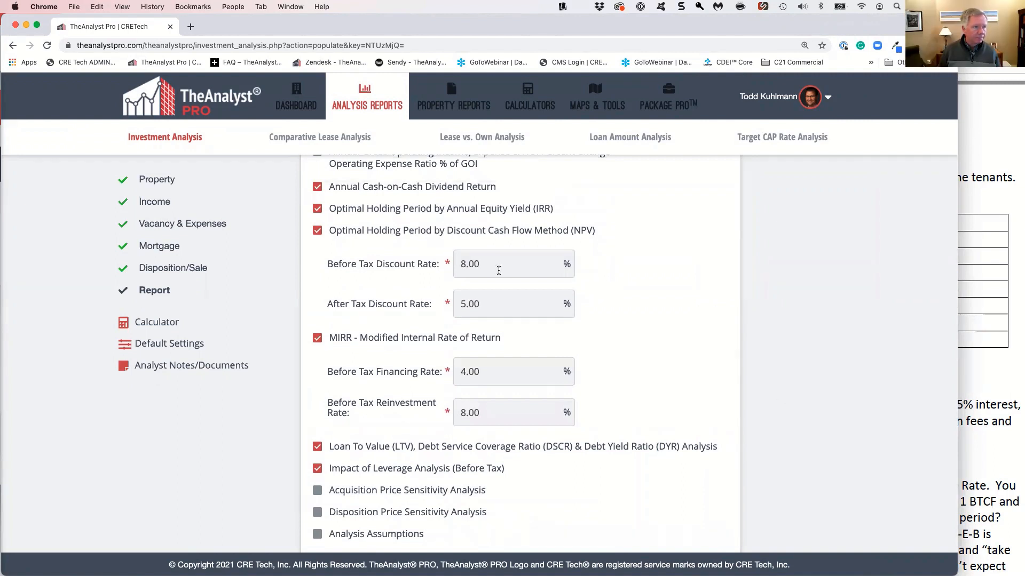
{"action": "double_click", "coordinate": [458, 261]}
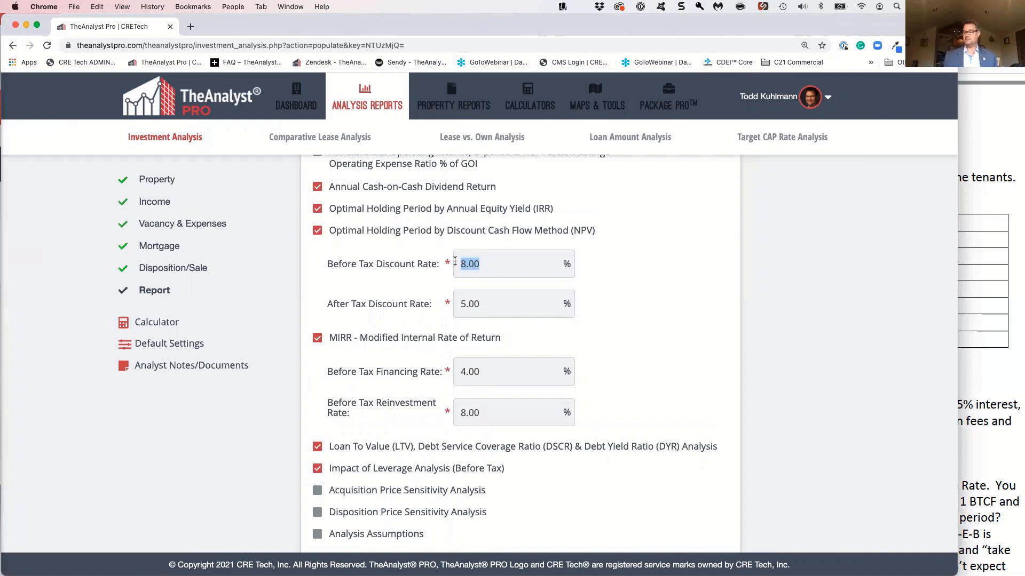
{"action": "left_click", "coordinate": [535, 276]}
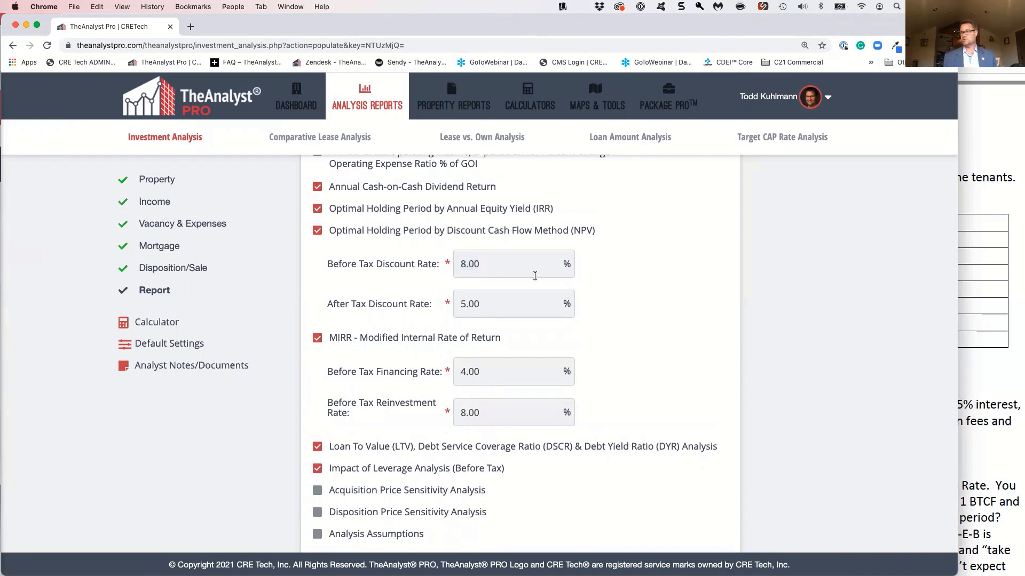
Include the Acquisition Price Sensitivity Analysis and the Disposition Price Sensitivity Analysis in the report
{"action": "scroll", "coordinate": [557, 306], "scroll_direction": "down", "scroll_amount": 3}
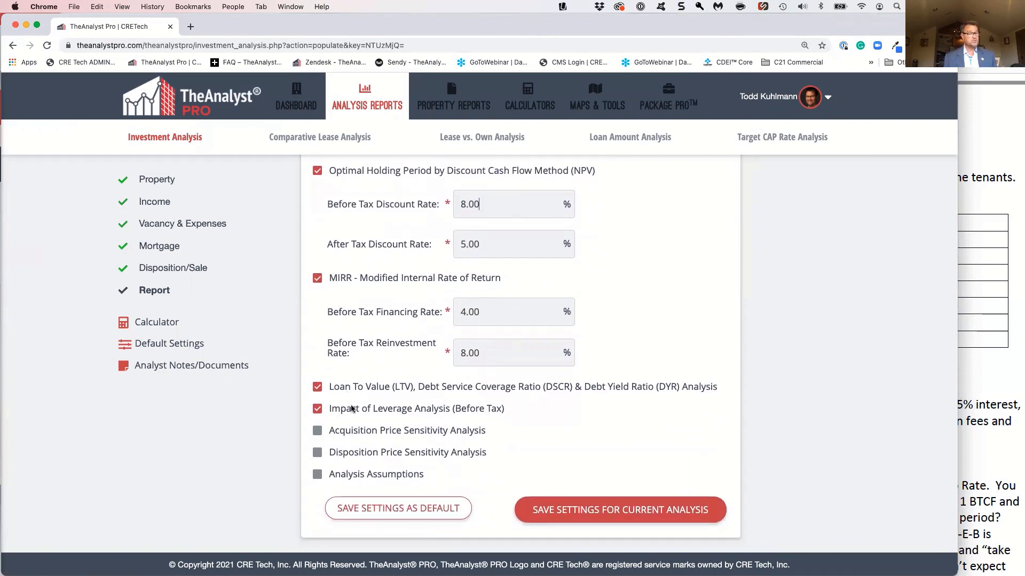
{"action": "left_click", "coordinate": [317, 431]}
{"action": "scroll", "coordinate": [557, 424], "scroll_direction": "down", "scroll_amount": 5}
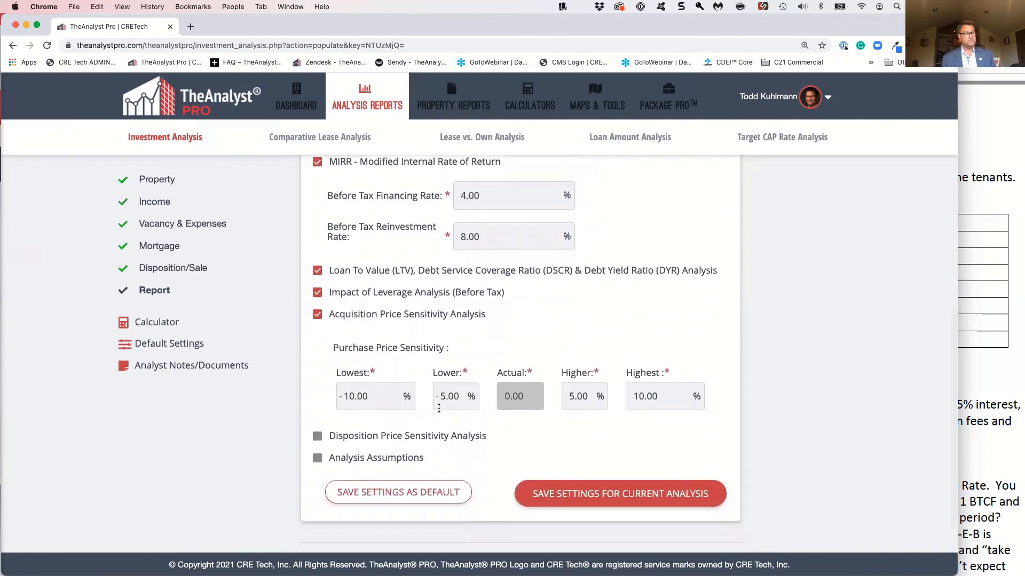
{"action": "left_click", "coordinate": [319, 438]}
{"action": "scroll", "coordinate": [401, 427], "scroll_direction": "down", "scroll_amount": 5}
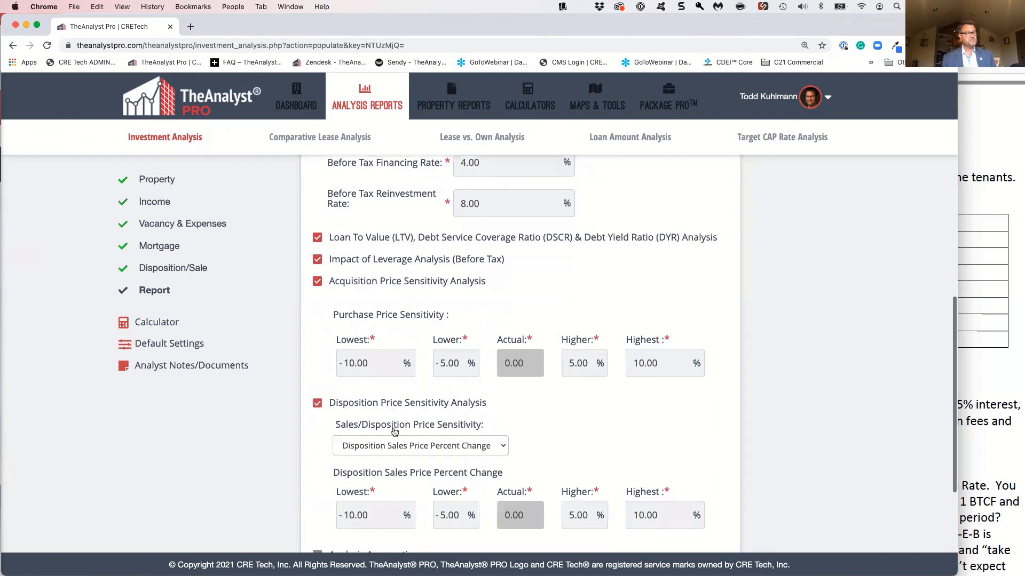
Base the sales/disposition price sensitivity on Disposition CAP Rate Percent
{"action": "left_click", "coordinate": [466, 356]}
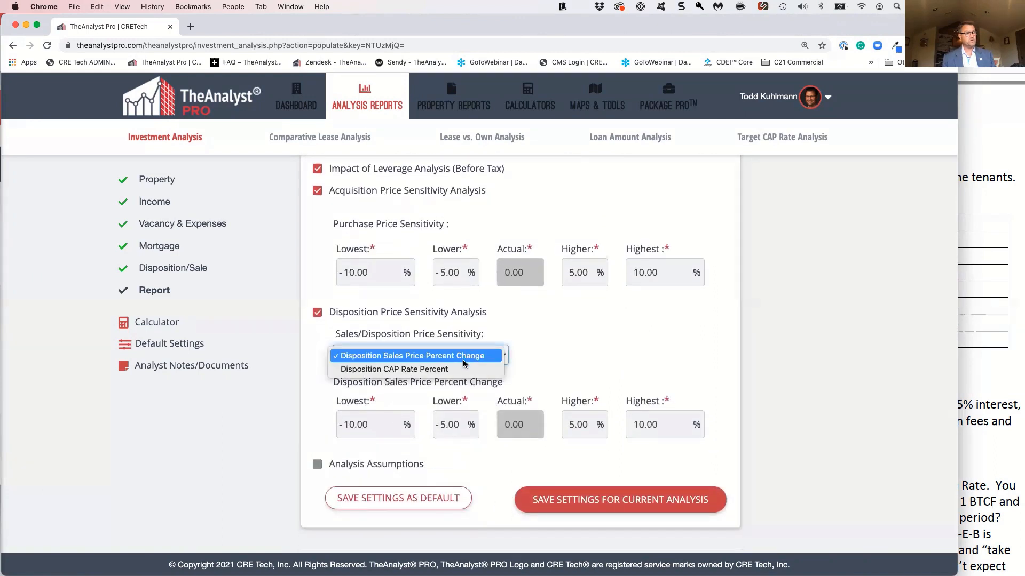
{"action": "key", "text": "Escape"}
{"action": "left_click", "coordinate": [462, 370]}
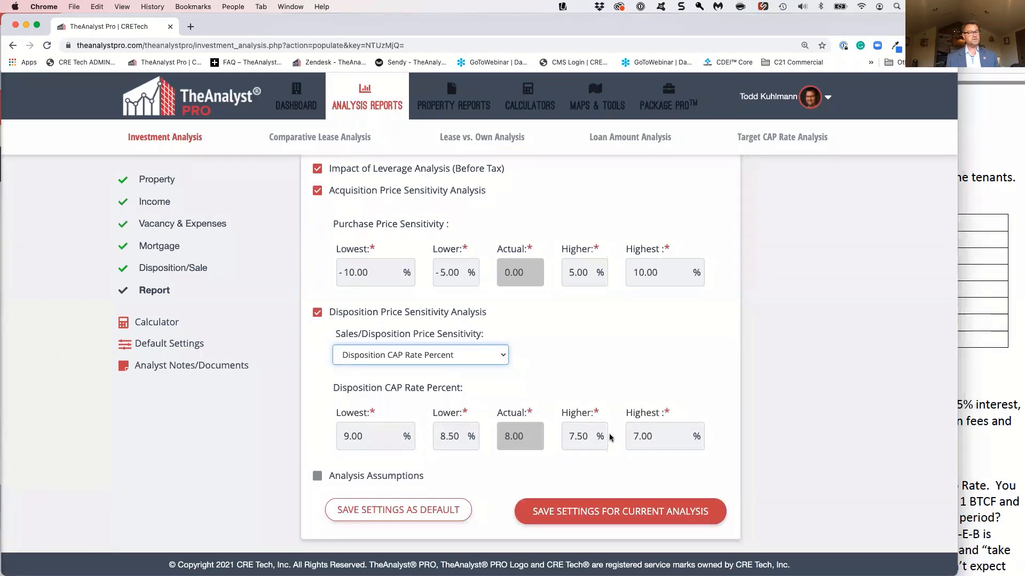
{"action": "scroll", "coordinate": [740, 454], "scroll_direction": "down", "scroll_amount": 3}
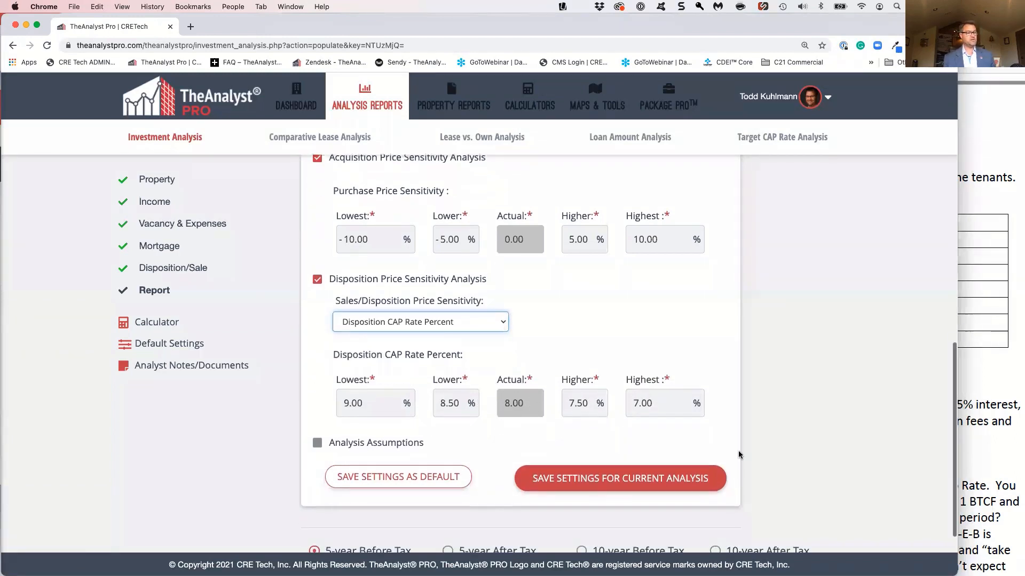
{"action": "scroll", "coordinate": [739, 454], "scroll_direction": "down", "scroll_amount": 2}
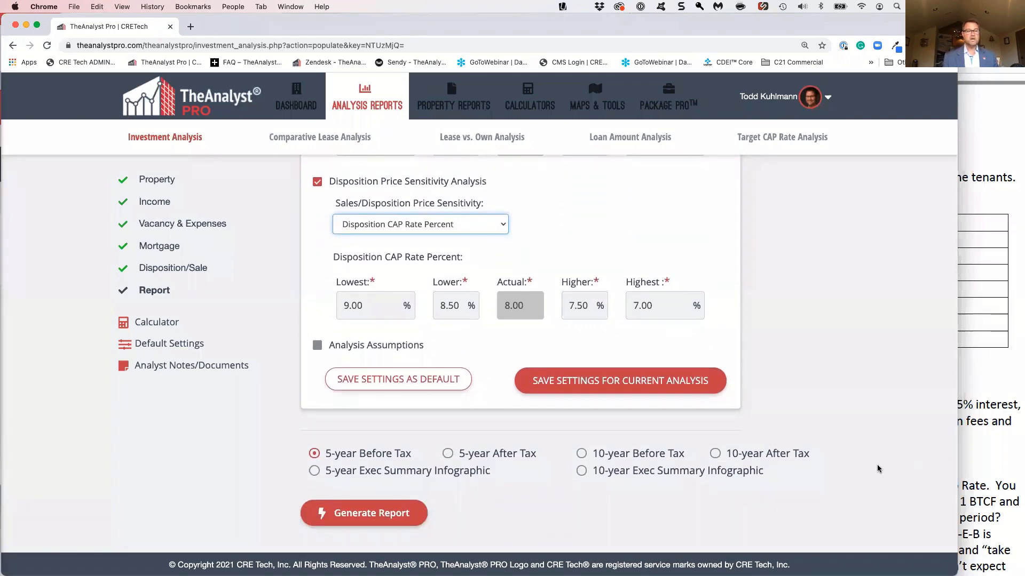
Switch to Acrobat, bring up the HEB Retail Center - TheAnalyst PRO report PDF and enlarge the window to fill the screen
{"action": "left_click", "coordinate": [988, 423]}
{"action": "left_click_drag", "start_coordinate": [943, 20], "coordinate": [483, 14]}
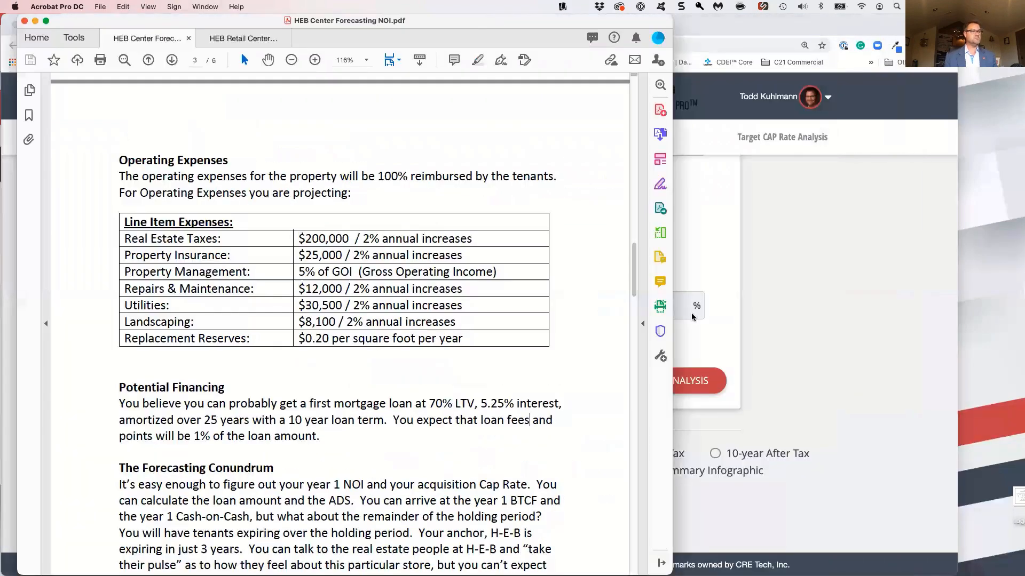
{"action": "left_click_drag", "start_coordinate": [679, 316], "coordinate": [945, 316]}
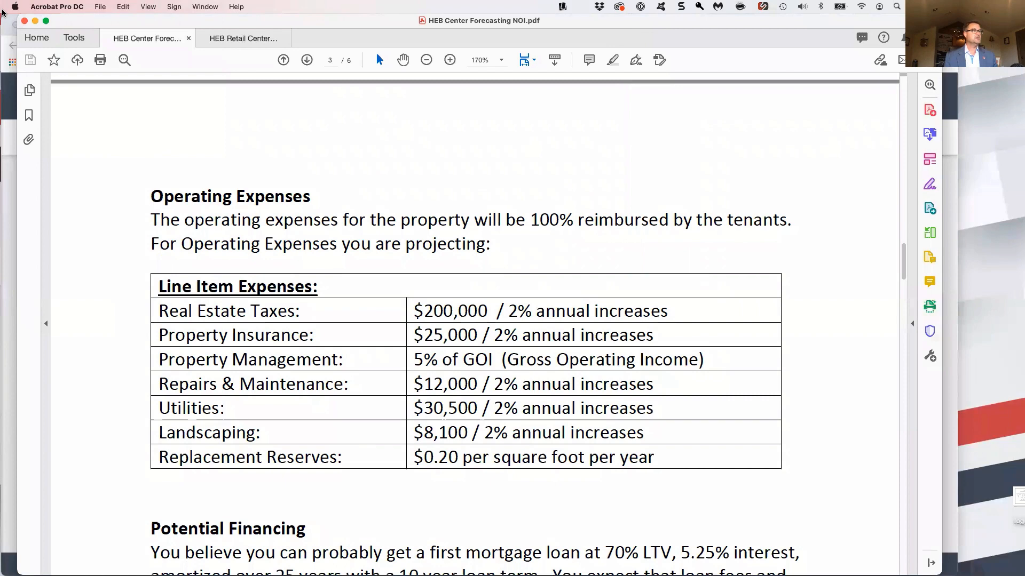
{"action": "left_click", "coordinate": [228, 38]}
{"action": "left_click_drag", "start_coordinate": [225, 24], "coordinate": [217, 24]}
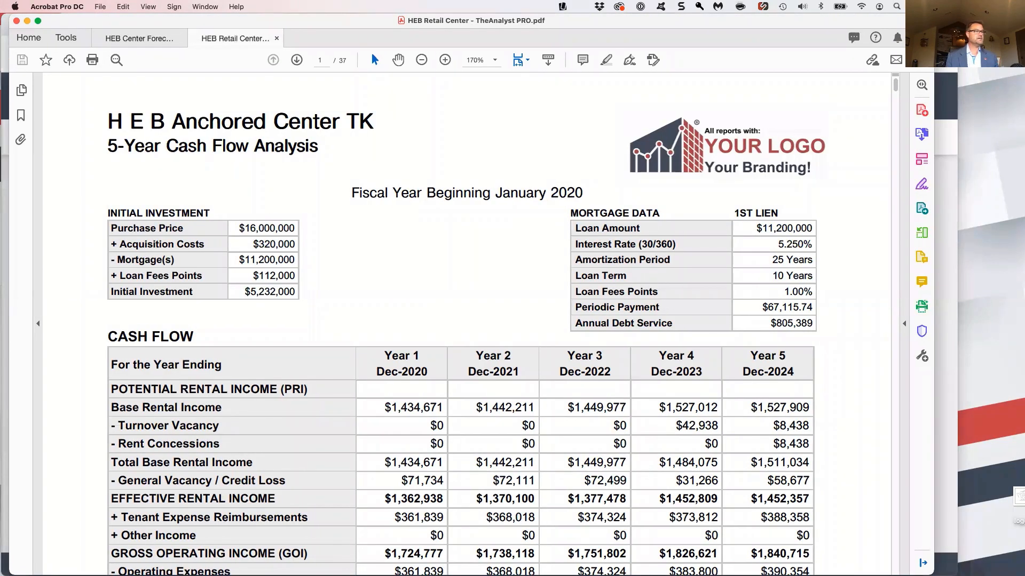
{"action": "left_click_drag", "start_coordinate": [932, 567], "coordinate": [1019, 560]}
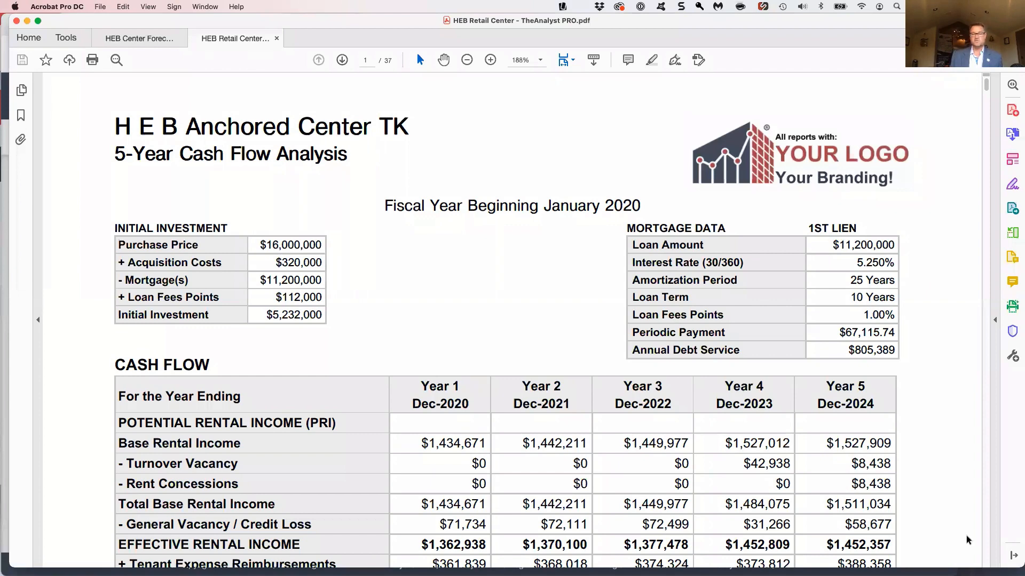
Examine the report's 5-year cash flow table from base rental income through NOI, cash flow before taxes and loan ratios
{"action": "scroll", "coordinate": [761, 354], "scroll_direction": "down", "scroll_amount": 1}
{"action": "scroll", "coordinate": [761, 353], "scroll_direction": "down", "scroll_amount": 1}
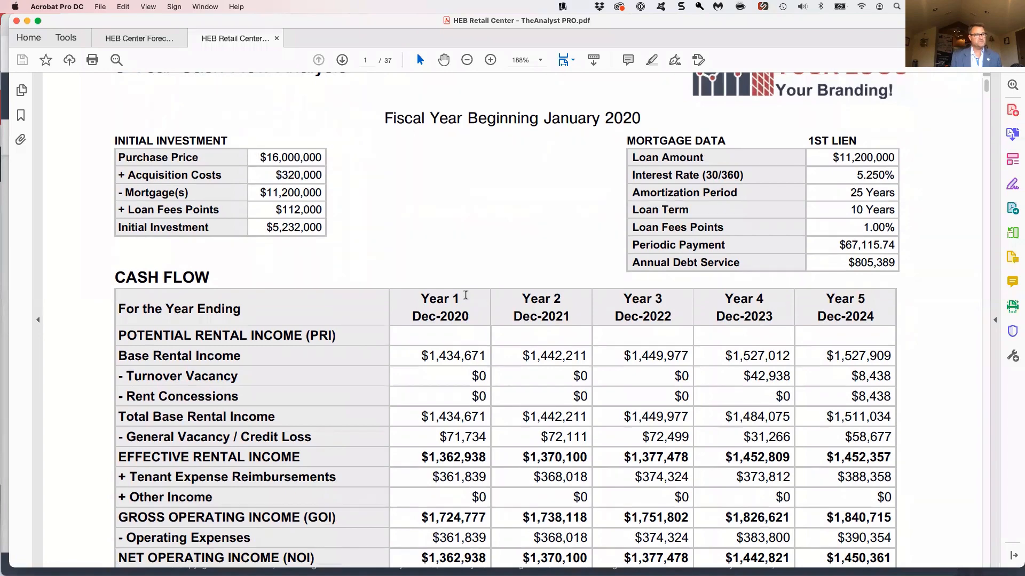
{"action": "scroll", "coordinate": [466, 295], "scroll_direction": "down", "scroll_amount": 3}
{"action": "scroll", "coordinate": [445, 414], "scroll_direction": "down", "scroll_amount": 2}
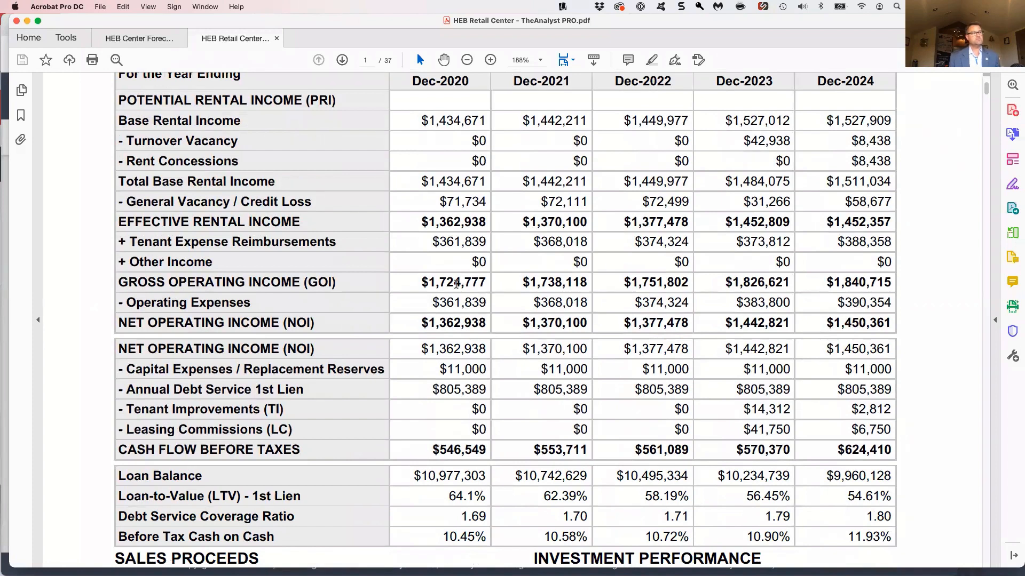
{"action": "scroll", "coordinate": [441, 263], "scroll_direction": "up", "scroll_amount": 1}
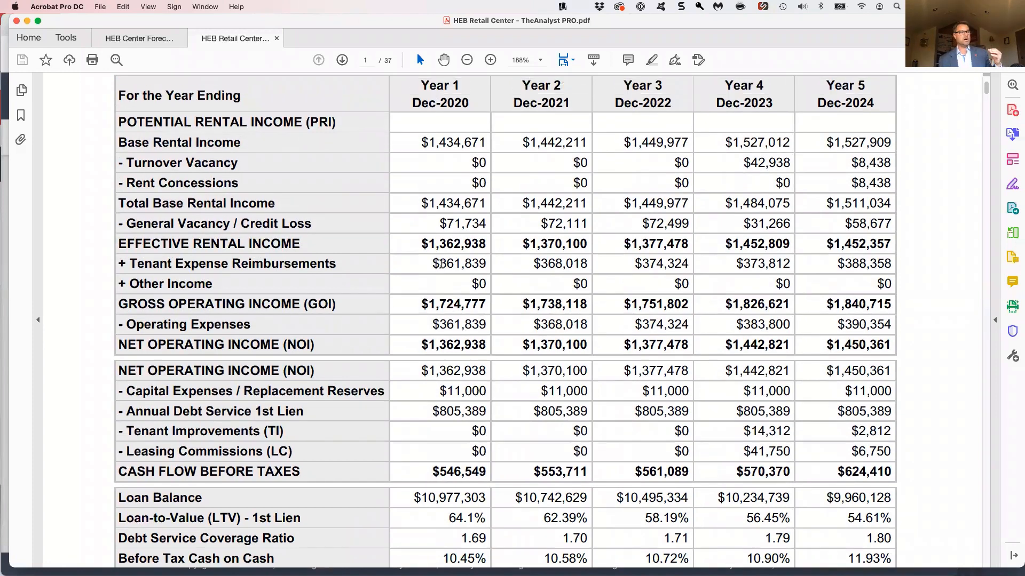
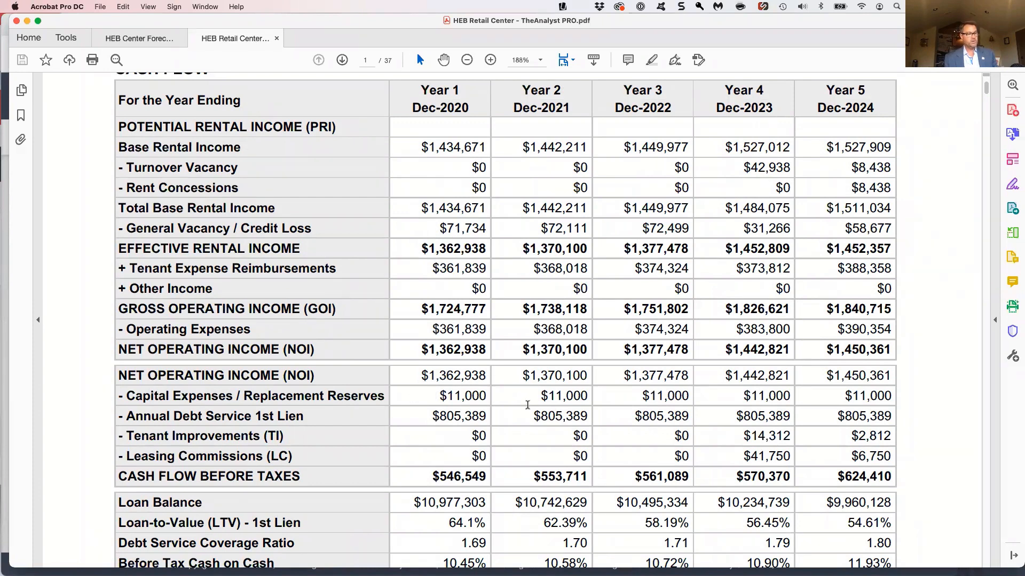
Examine the Before Tax Cash on Cash row, Sales Proceeds and Investment Performance figures on the report's first page
{"action": "scroll", "coordinate": [452, 442], "scroll_direction": "down", "scroll_amount": 3}
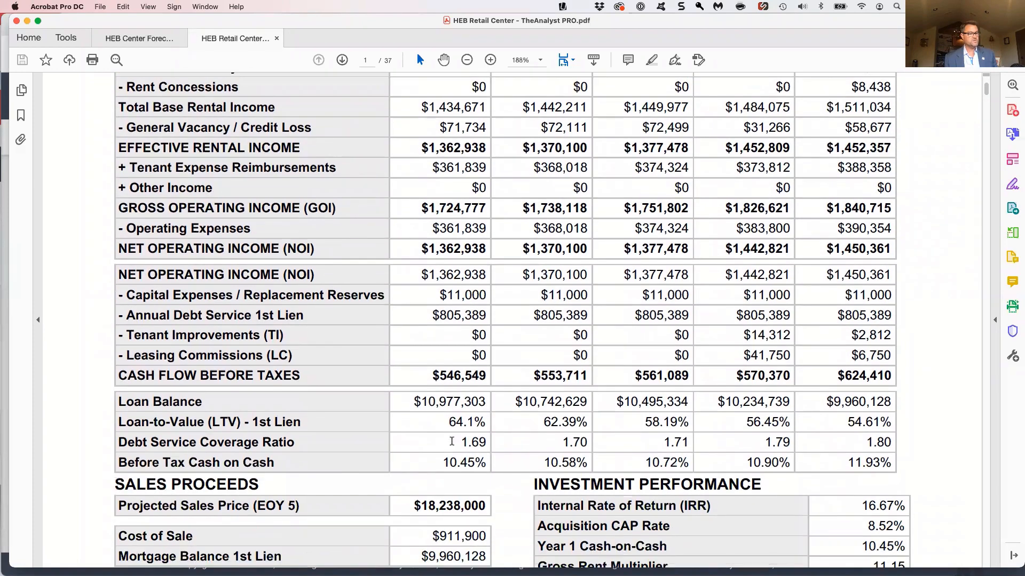
{"action": "left_click_drag", "start_coordinate": [437, 460], "coordinate": [557, 465]}
{"action": "scroll", "coordinate": [557, 464], "scroll_direction": "down", "scroll_amount": 2}
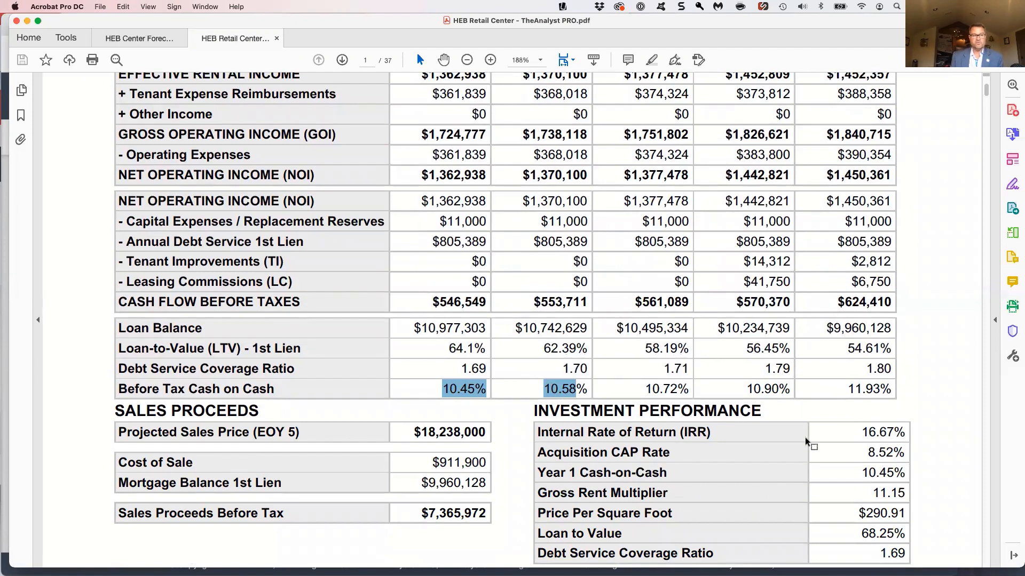
{"action": "scroll", "coordinate": [806, 442], "scroll_direction": "down", "scroll_amount": 1}
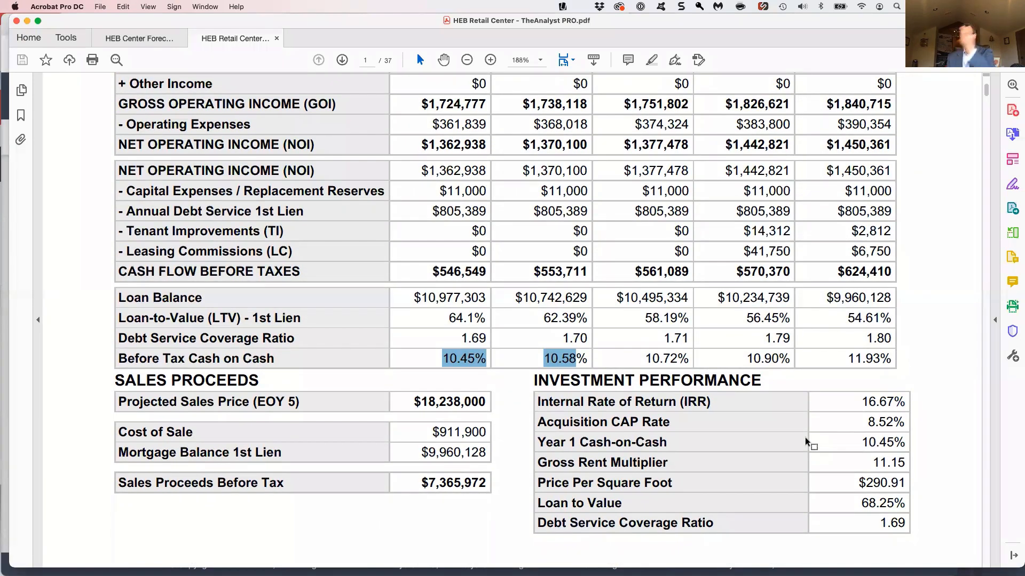
{"action": "scroll", "coordinate": [806, 442], "scroll_direction": "down", "scroll_amount": 5}
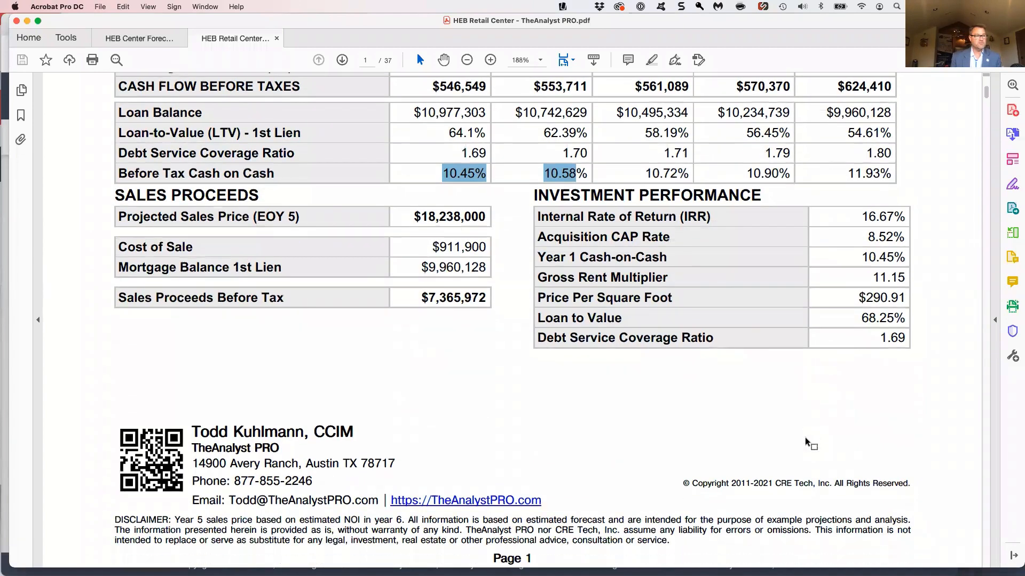
Review the Tenant Rent Roll table with each tenant's rentable area, lease dates, term, rates and annual base rent
{"action": "scroll", "coordinate": [805, 441], "scroll_direction": "down", "scroll_amount": 10}
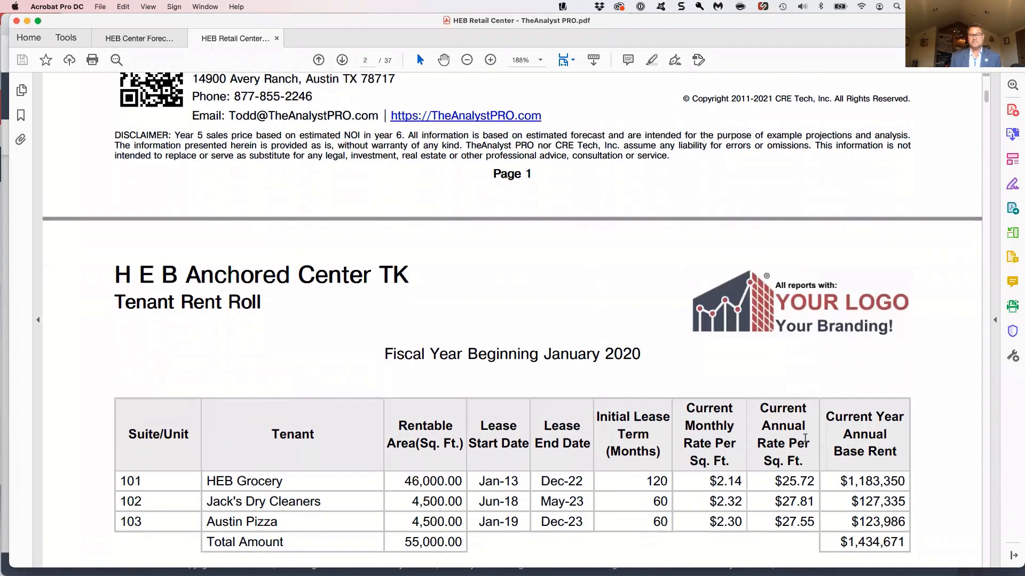
{"action": "scroll", "coordinate": [804, 438], "scroll_direction": "down", "scroll_amount": 2}
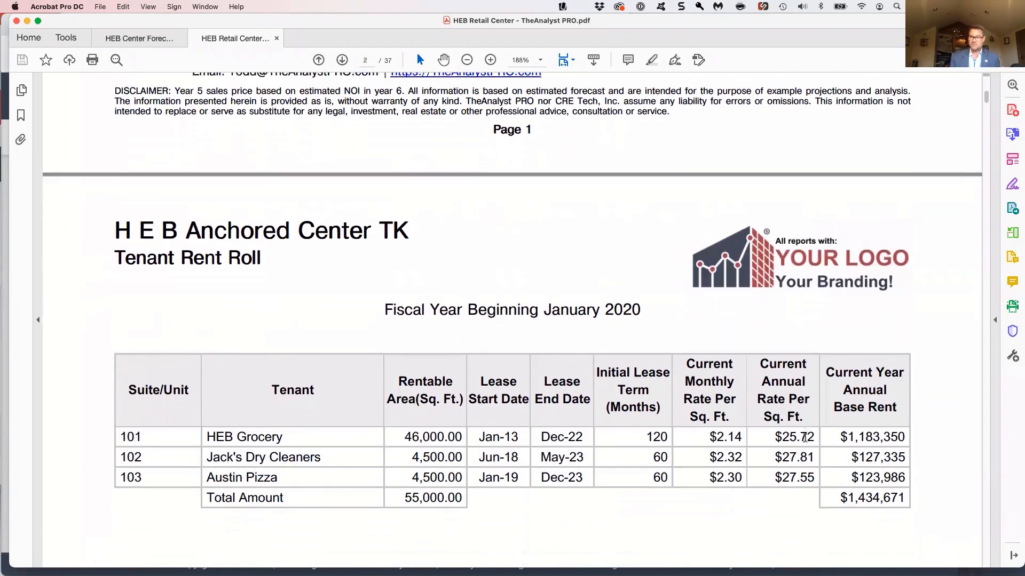
{"action": "scroll", "coordinate": [805, 438], "scroll_direction": "up", "scroll_amount": 10}
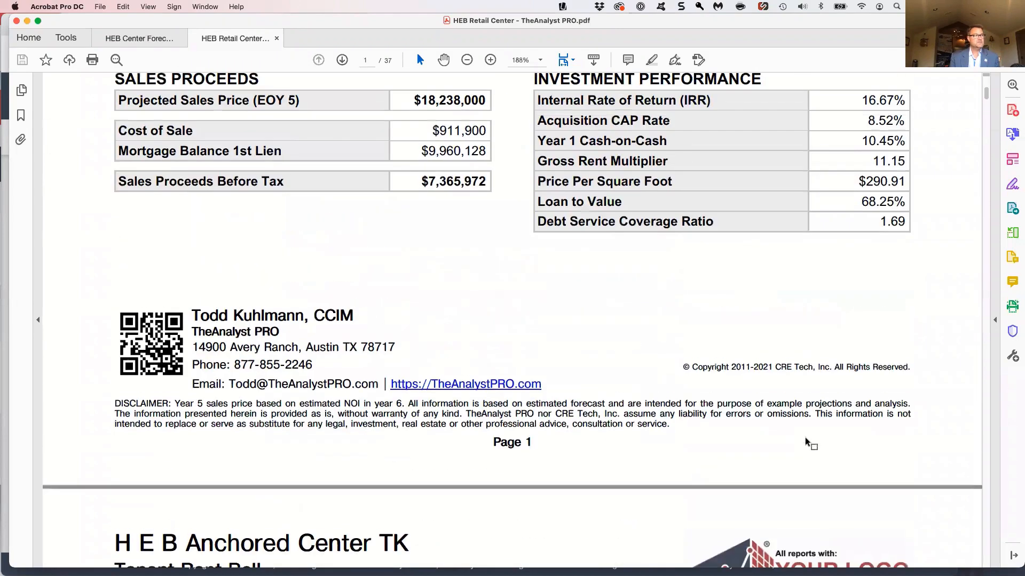
{"action": "scroll", "coordinate": [679, 339], "scroll_direction": "down", "scroll_amount": 6}
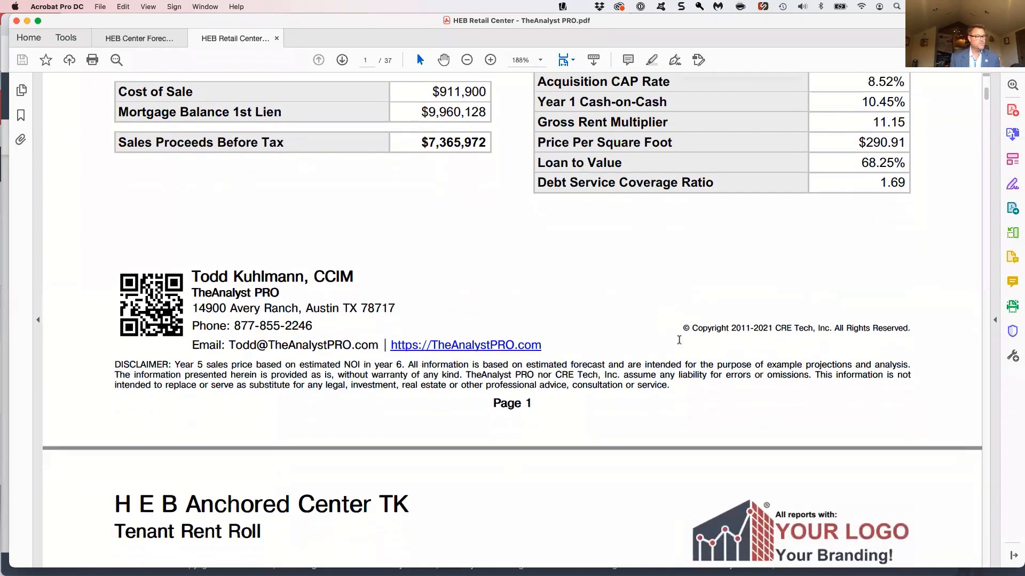
{"action": "scroll", "coordinate": [679, 339], "scroll_direction": "down", "scroll_amount": 7}
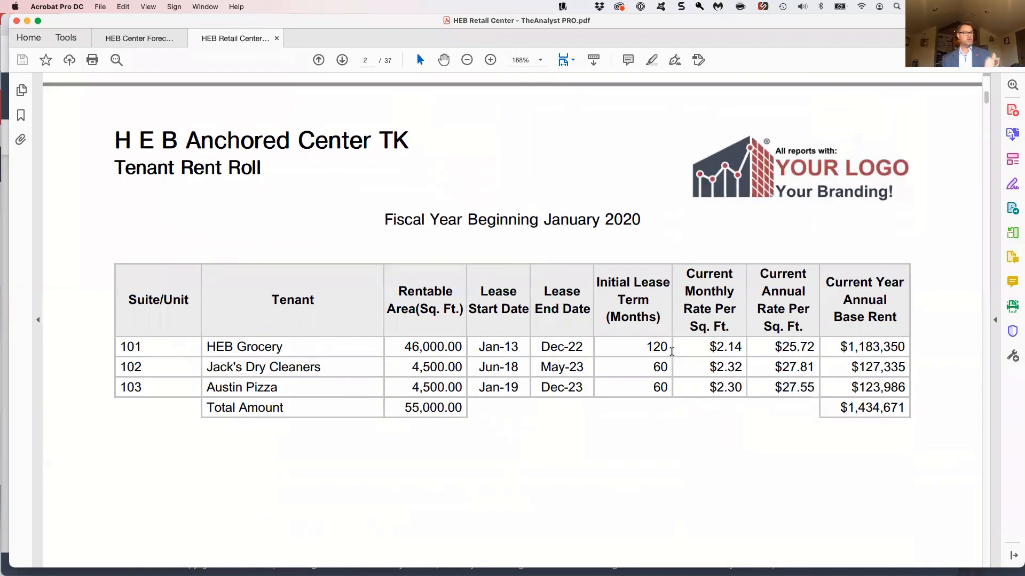
Review the rent roll's Tenant Occupancy chart and the Rate Per Square Feet chart by suite
{"action": "scroll", "coordinate": [671, 352], "scroll_direction": "down", "scroll_amount": 15}
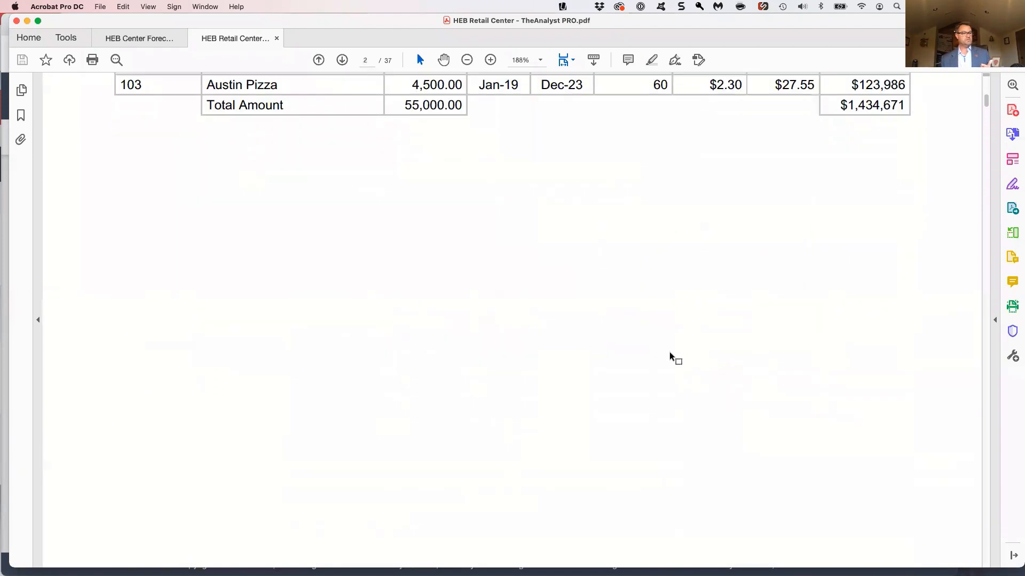
{"action": "scroll", "coordinate": [671, 357], "scroll_direction": "down", "scroll_amount": 17}
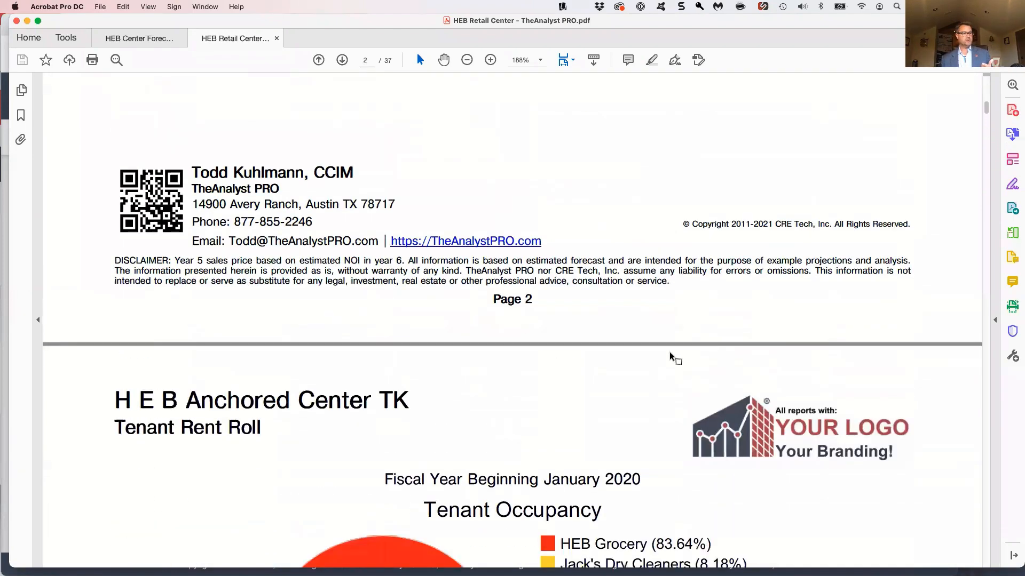
{"action": "scroll", "coordinate": [670, 358], "scroll_direction": "down", "scroll_amount": 10}
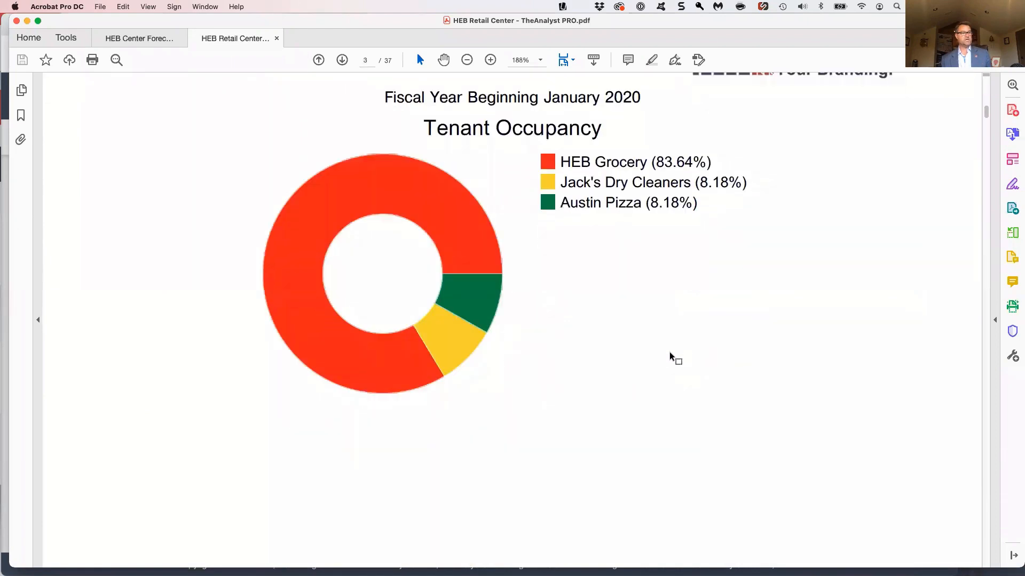
{"action": "scroll", "coordinate": [671, 358], "scroll_direction": "down", "scroll_amount": 15}
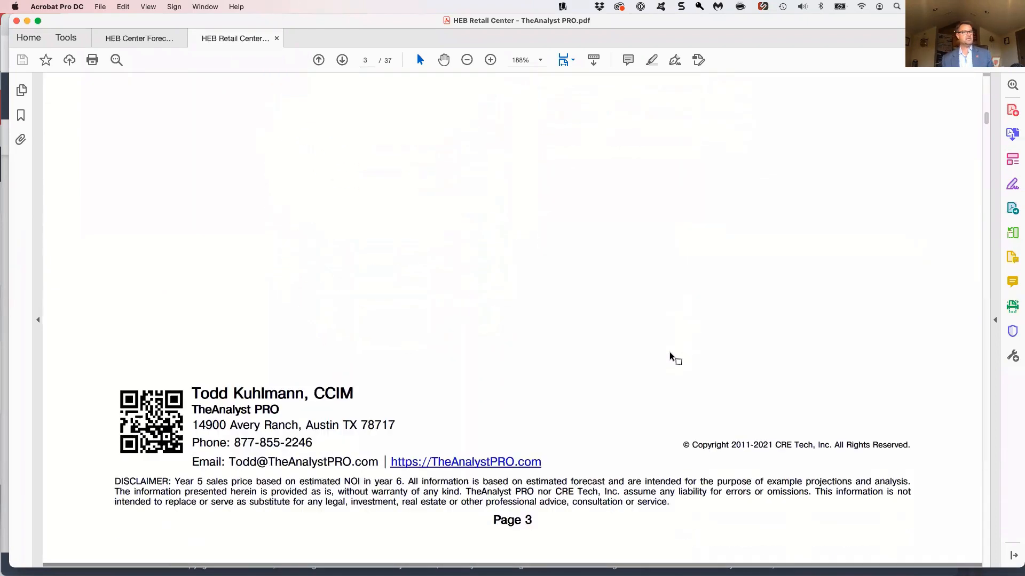
{"action": "scroll", "coordinate": [671, 358], "scroll_direction": "down", "scroll_amount": 10}
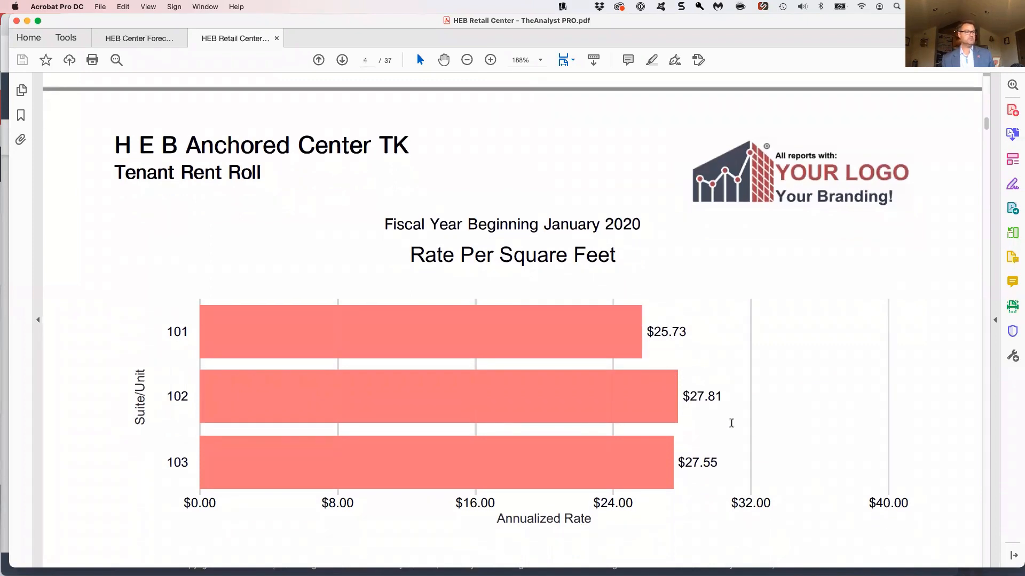
{"action": "scroll", "coordinate": [752, 436], "scroll_direction": "down", "scroll_amount": 2}
{"action": "scroll", "coordinate": [752, 436], "scroll_direction": "down", "scroll_amount": 15}
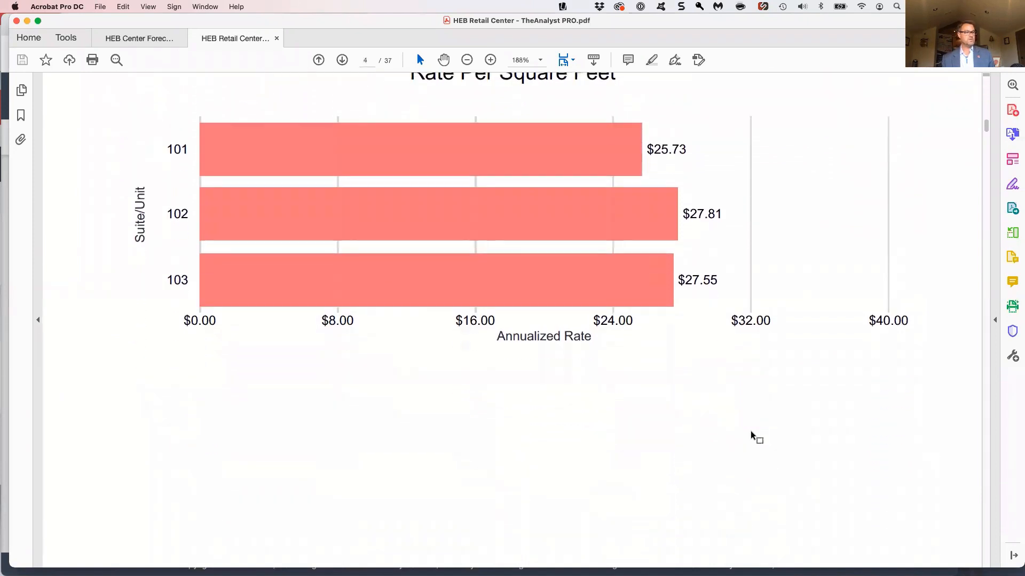
Examine HEB Grocery's Annual Tenant Income Detail, highlighting the Year 4 turnover vacancy amount
{"action": "scroll", "coordinate": [752, 436], "scroll_direction": "down", "scroll_amount": 20}
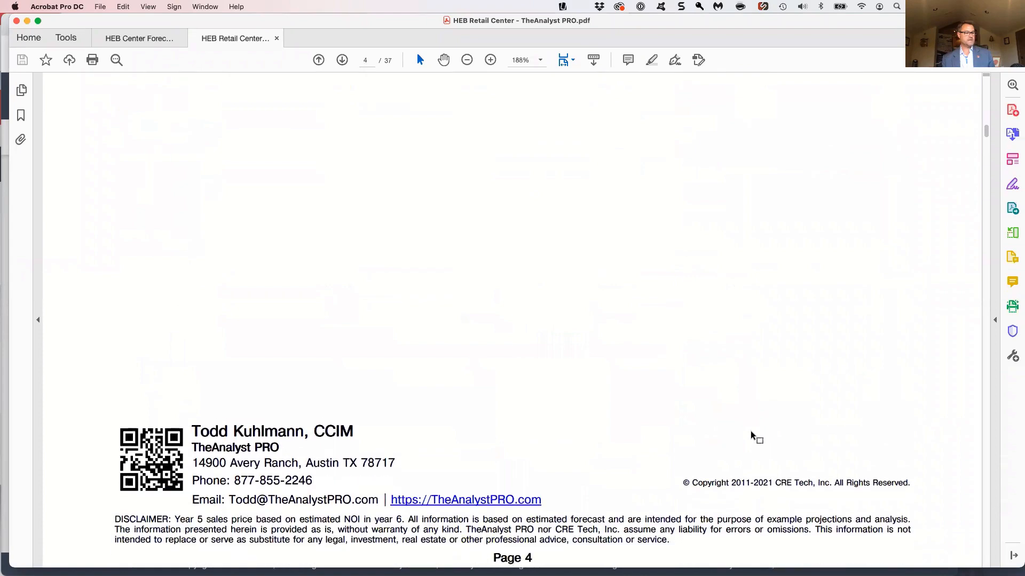
{"action": "scroll", "coordinate": [750, 431], "scroll_direction": "down", "scroll_amount": 10}
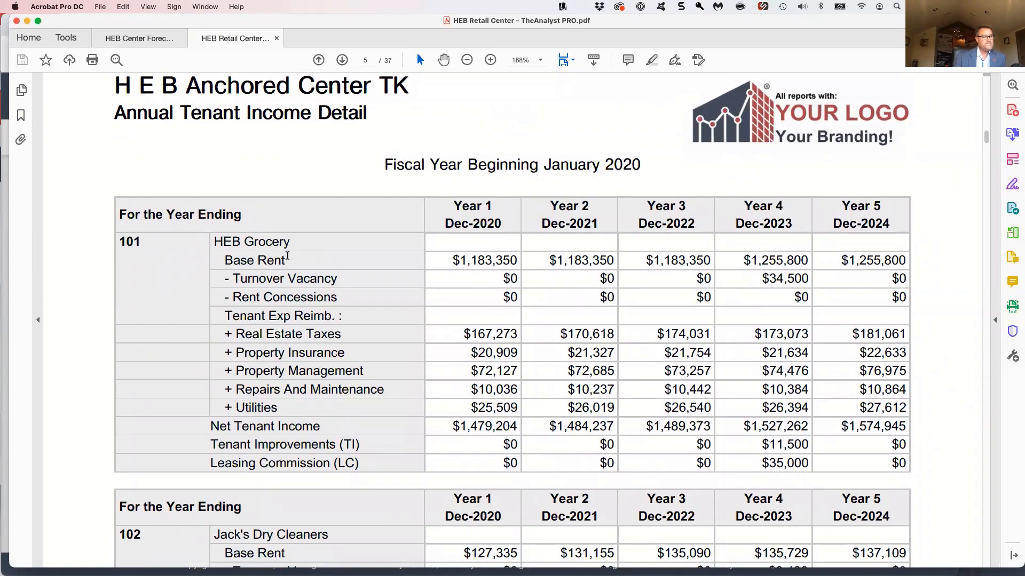
{"action": "scroll", "coordinate": [247, 194], "scroll_direction": "down", "scroll_amount": 1}
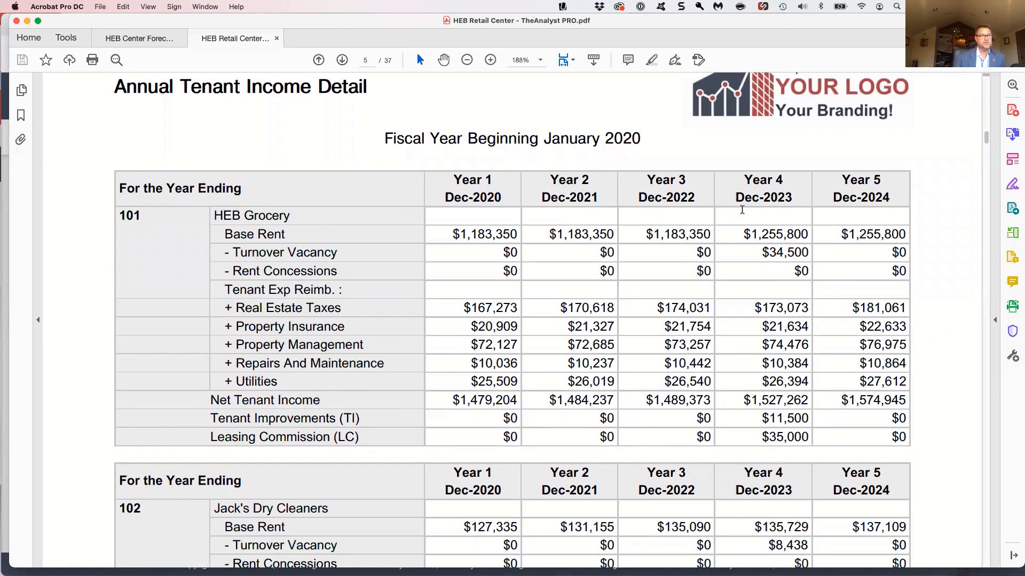
{"action": "left_click_drag", "start_coordinate": [804, 252], "coordinate": [762, 252]}
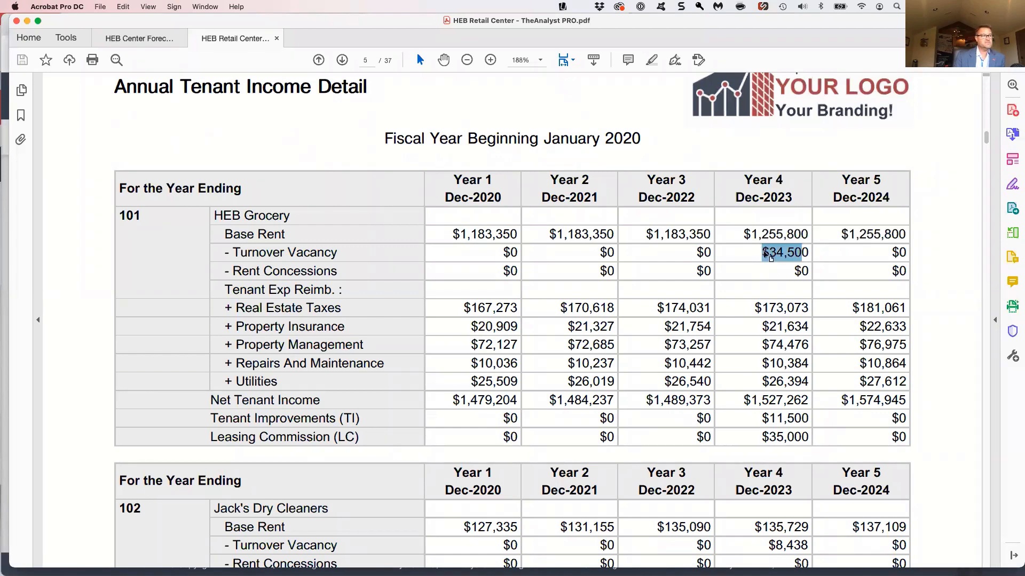
{"action": "left_click", "coordinate": [767, 257]}
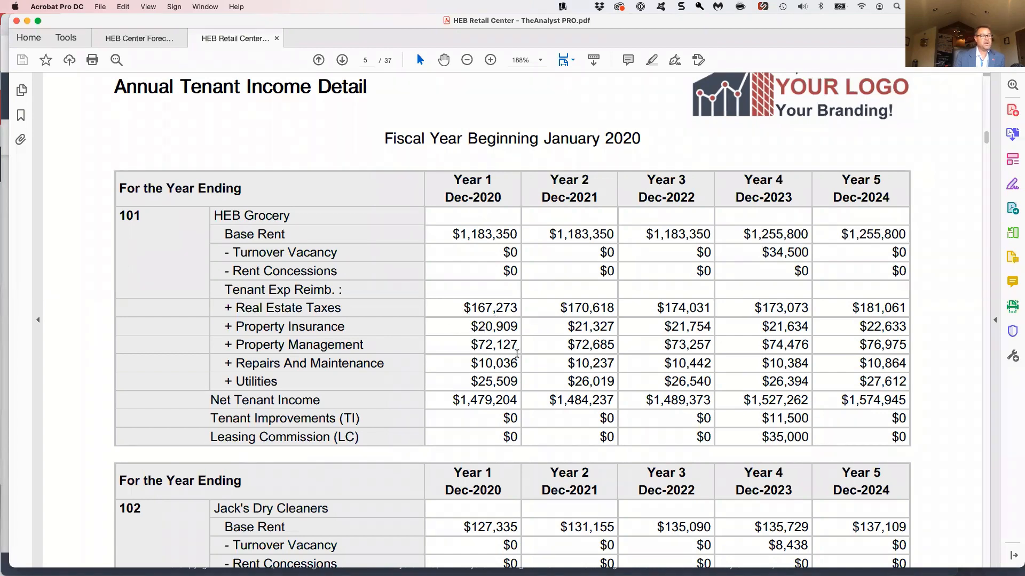
Highlight HEB Grocery's Year 4 tenant improvements amount and review the income detail for Jack's Dry Cleaners
{"action": "scroll", "coordinate": [497, 344], "scroll_direction": "down", "scroll_amount": 2}
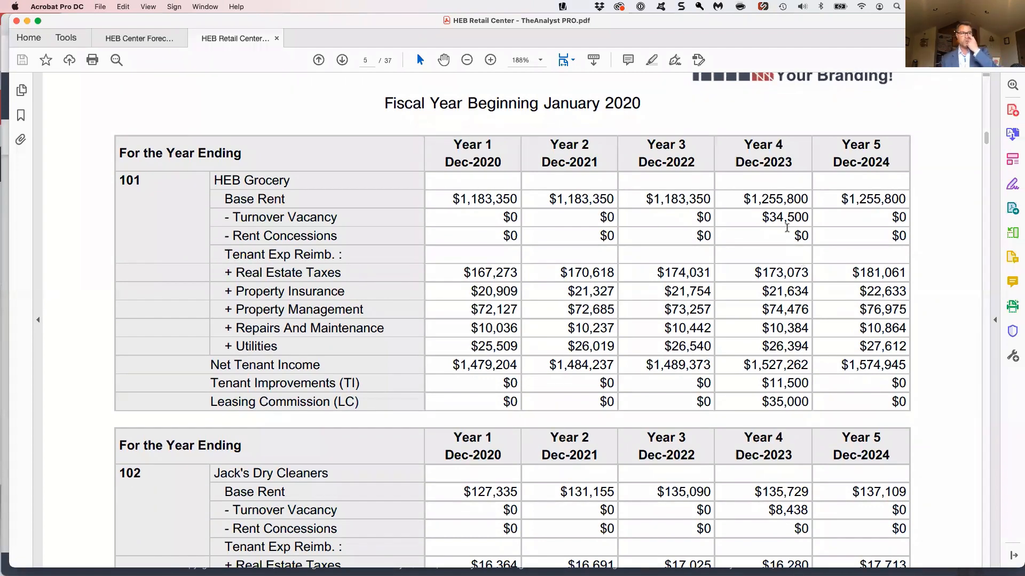
{"action": "mouse_move", "coordinate": [757, 399]}
{"action": "left_mouse_down"}
{"action": "mouse_move", "coordinate": [804, 401]}
{"action": "mouse_move", "coordinate": [798, 383]}
{"action": "mouse_move", "coordinate": [769, 383]}
{"action": "left_mouse_up"}
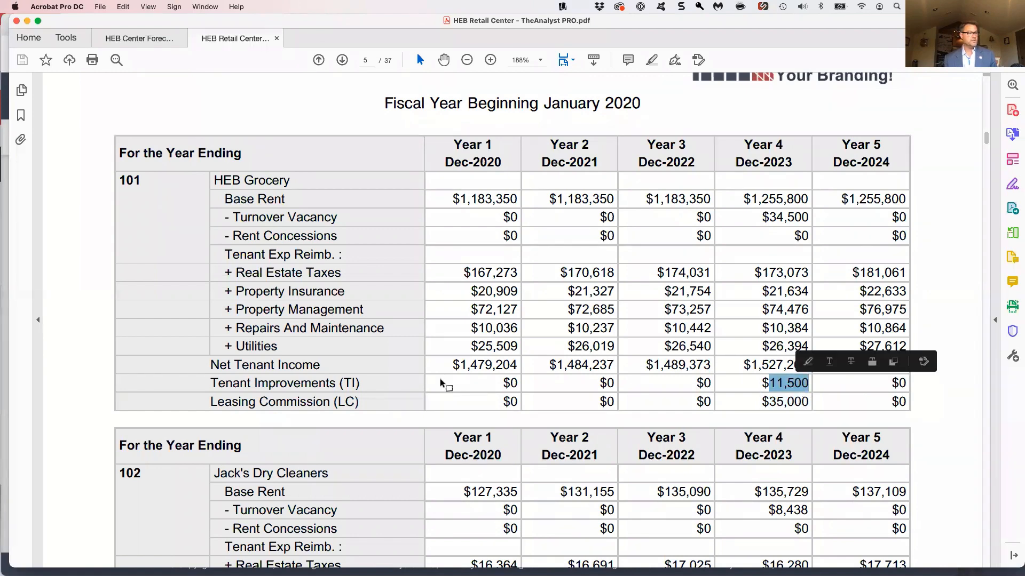
{"action": "left_click", "coordinate": [804, 385]}
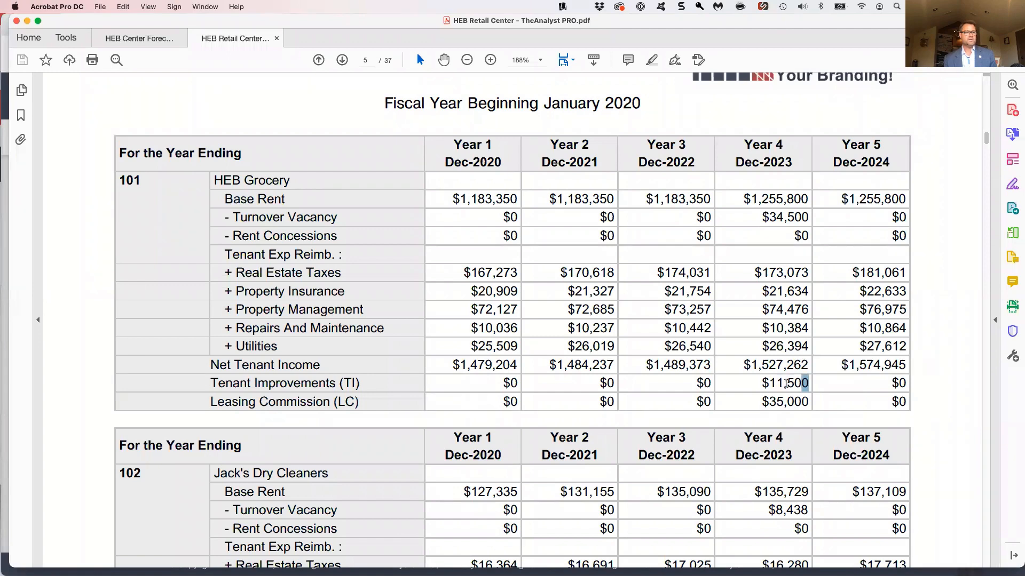
{"action": "left_click_drag", "start_coordinate": [808, 383], "coordinate": [764, 383]}
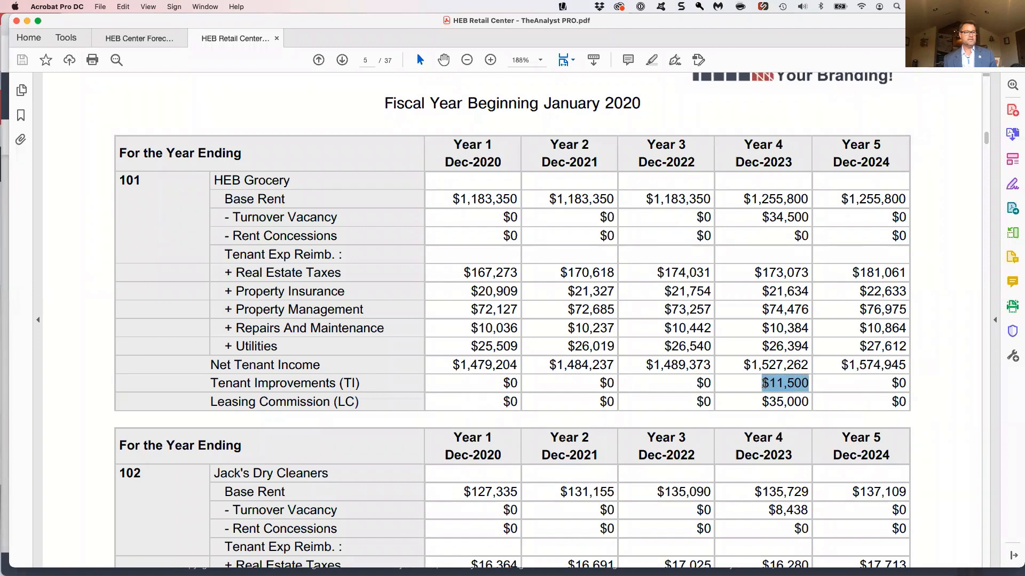
{"action": "left_click", "coordinate": [739, 395]}
{"action": "scroll", "coordinate": [740, 395], "scroll_direction": "down", "scroll_amount": 5}
{"action": "scroll", "coordinate": [741, 394], "scroll_direction": "down", "scroll_amount": 4}
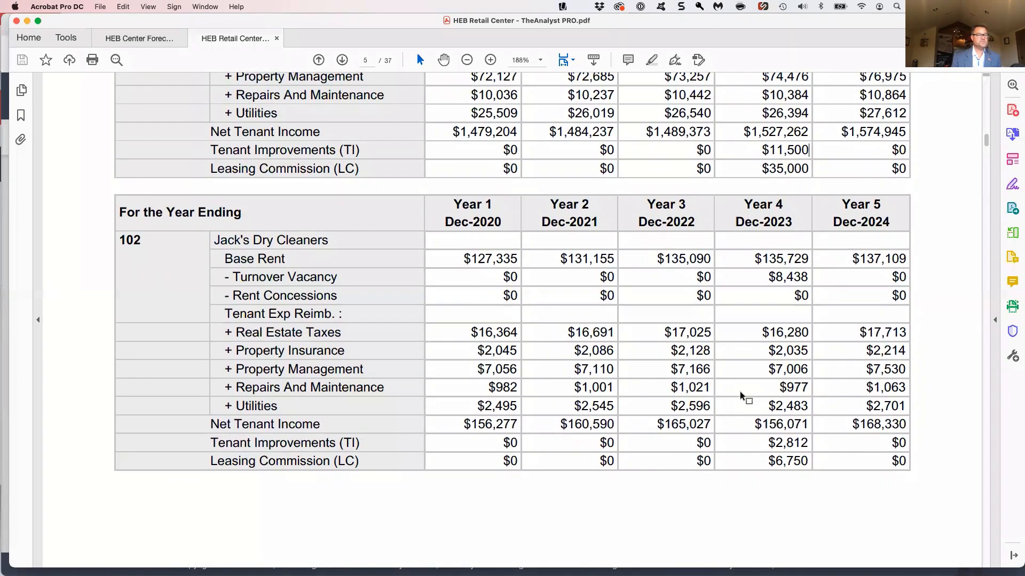
Examine the Expense Detail Analysis, from rental income through the individual operating expenses to NOI
{"action": "scroll", "coordinate": [741, 395], "scroll_direction": "down", "scroll_amount": 9}
{"action": "scroll", "coordinate": [741, 395], "scroll_direction": "down", "scroll_amount": 15}
{"action": "scroll", "coordinate": [740, 392], "scroll_direction": "down", "scroll_amount": 20}
{"action": "scroll", "coordinate": [742, 394], "scroll_direction": "down", "scroll_amount": 18}
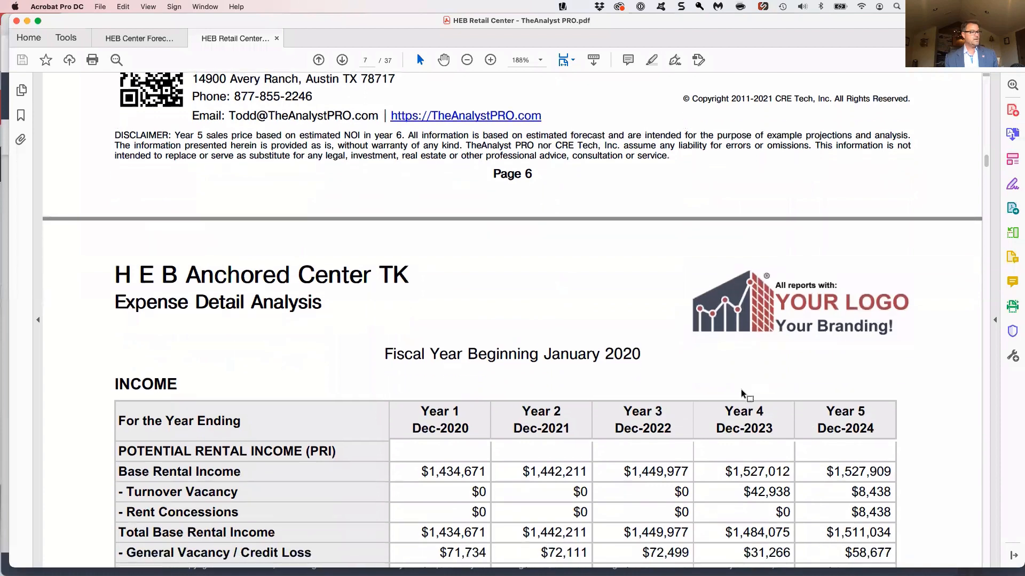
{"action": "scroll", "coordinate": [742, 394], "scroll_direction": "down", "scroll_amount": 12}
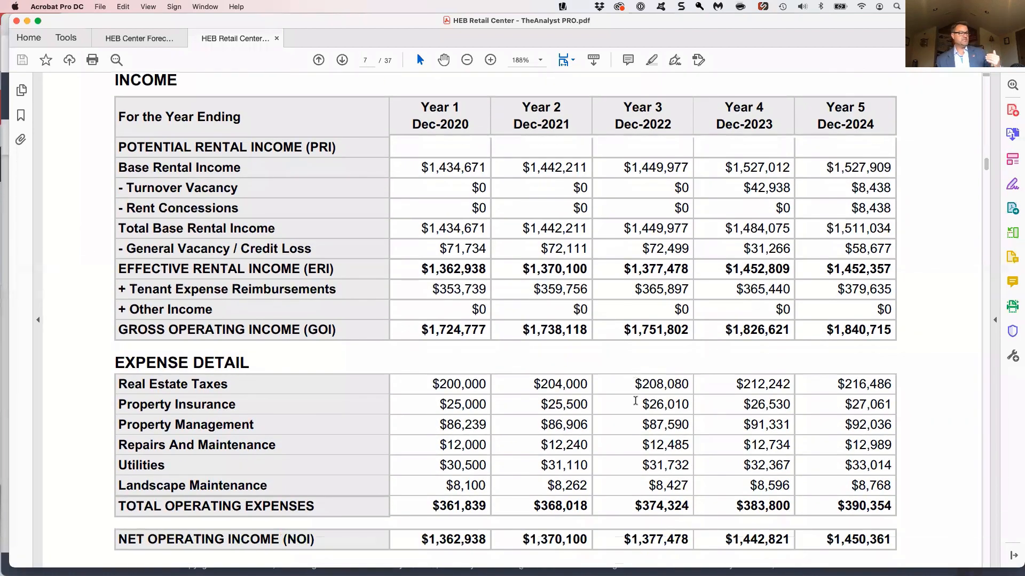
{"action": "scroll", "coordinate": [635, 401], "scroll_direction": "down", "scroll_amount": 2}
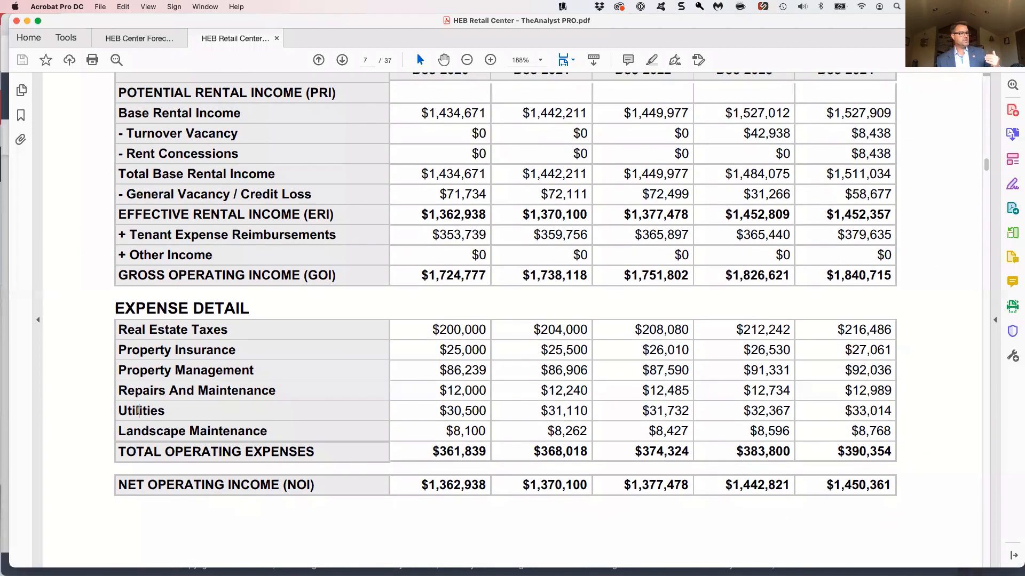
{"action": "triple_click", "coordinate": [139, 411]}
{"action": "left_click", "coordinate": [158, 411]}
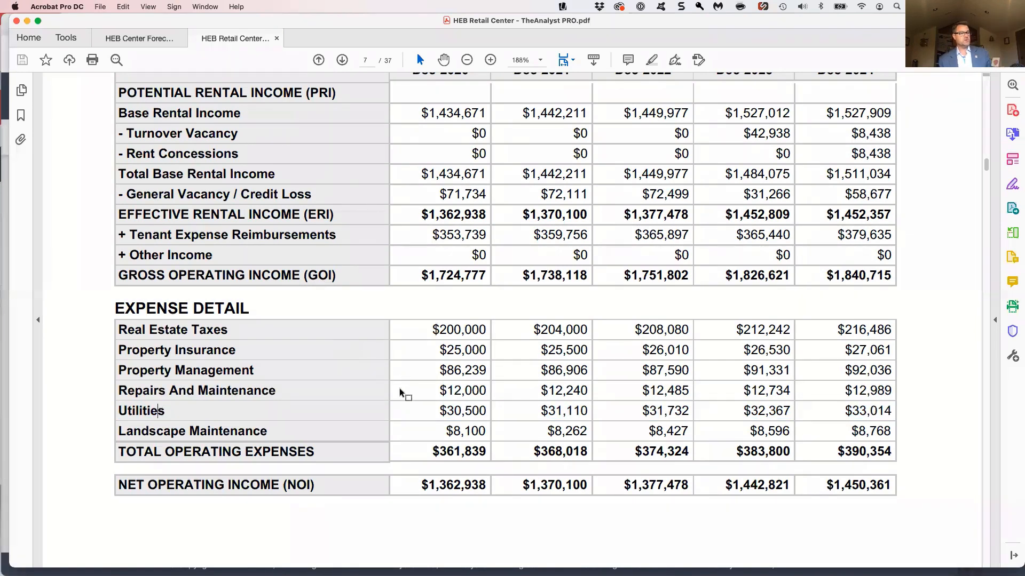
{"action": "scroll", "coordinate": [402, 392], "scroll_direction": "down", "scroll_amount": 3}
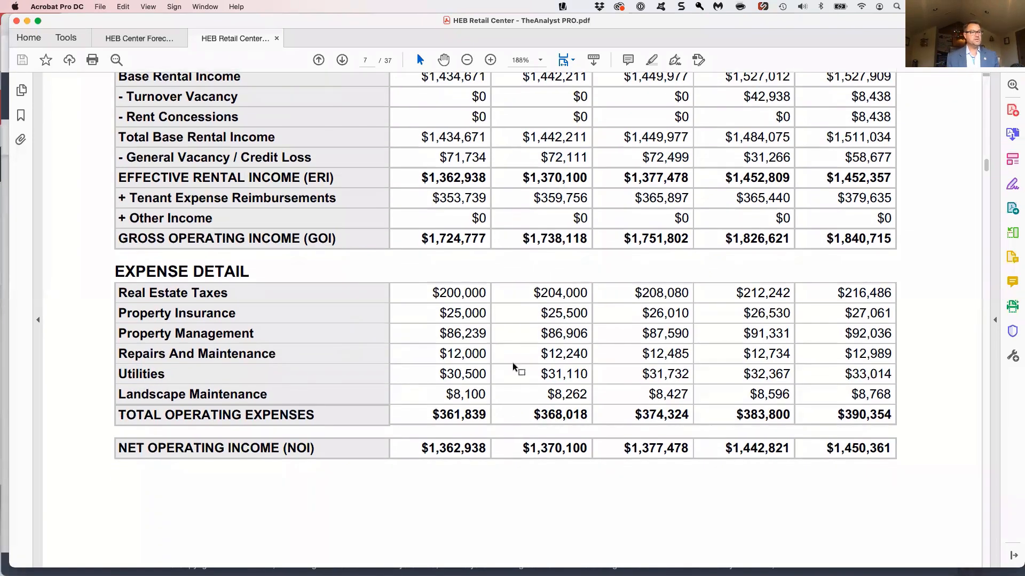
Review the 5-Year Cash Flow Analysis page's assumptions, Year 1 cash flow pie chart and Investment Performance chart
{"action": "scroll", "coordinate": [513, 364], "scroll_direction": "down", "scroll_amount": 12}
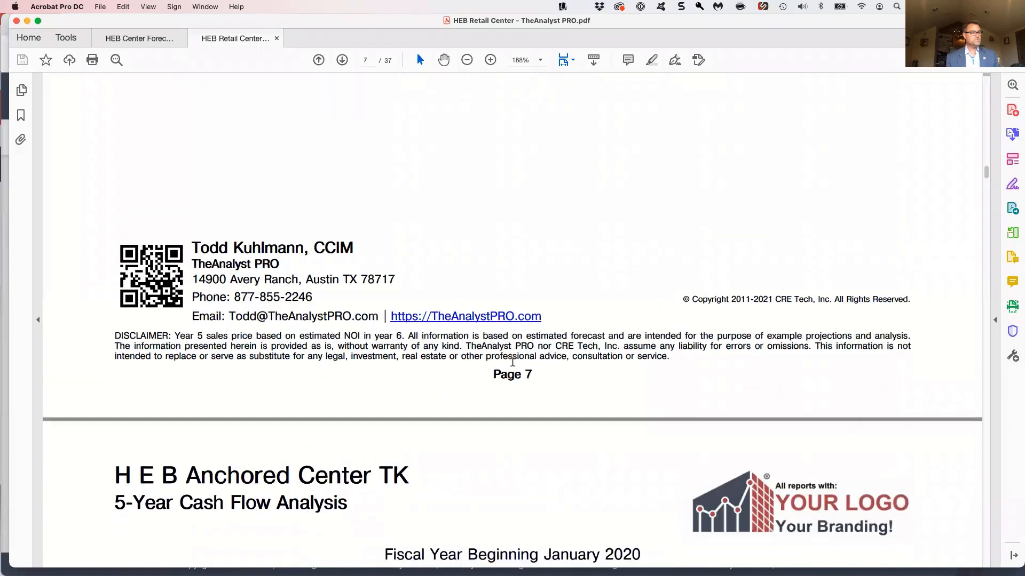
{"action": "scroll", "coordinate": [512, 363], "scroll_direction": "down", "scroll_amount": 10}
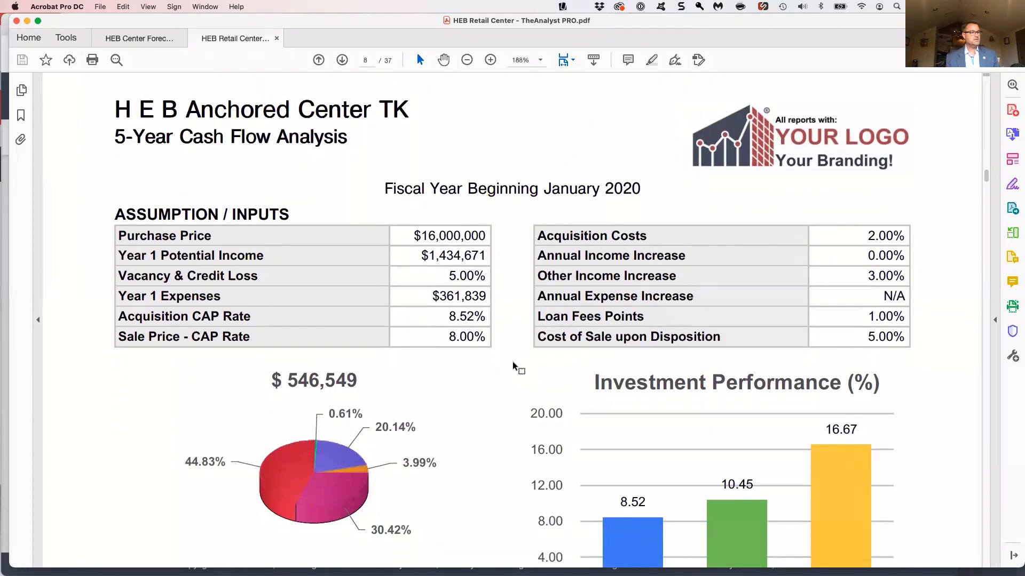
{"action": "scroll", "coordinate": [513, 365], "scroll_direction": "down", "scroll_amount": 2}
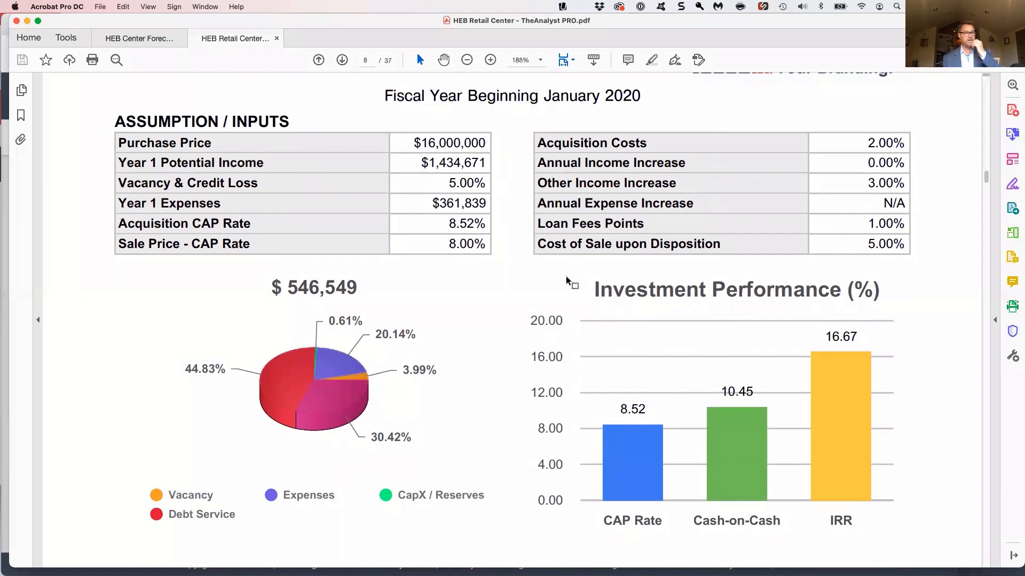
{"action": "scroll", "coordinate": [629, 328], "scroll_direction": "down", "scroll_amount": 1}
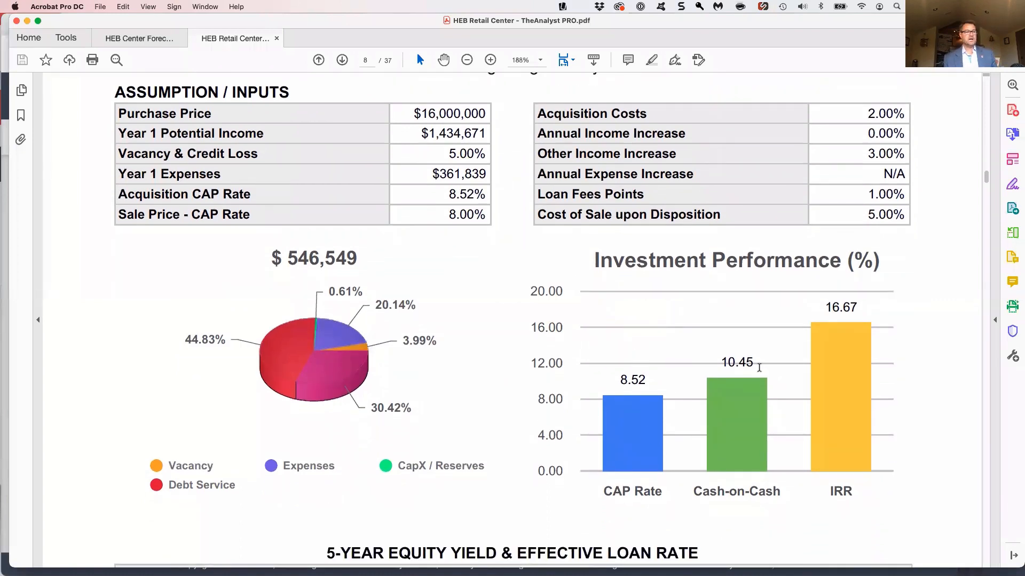
{"action": "scroll", "coordinate": [827, 391], "scroll_direction": "down", "scroll_amount": 1}
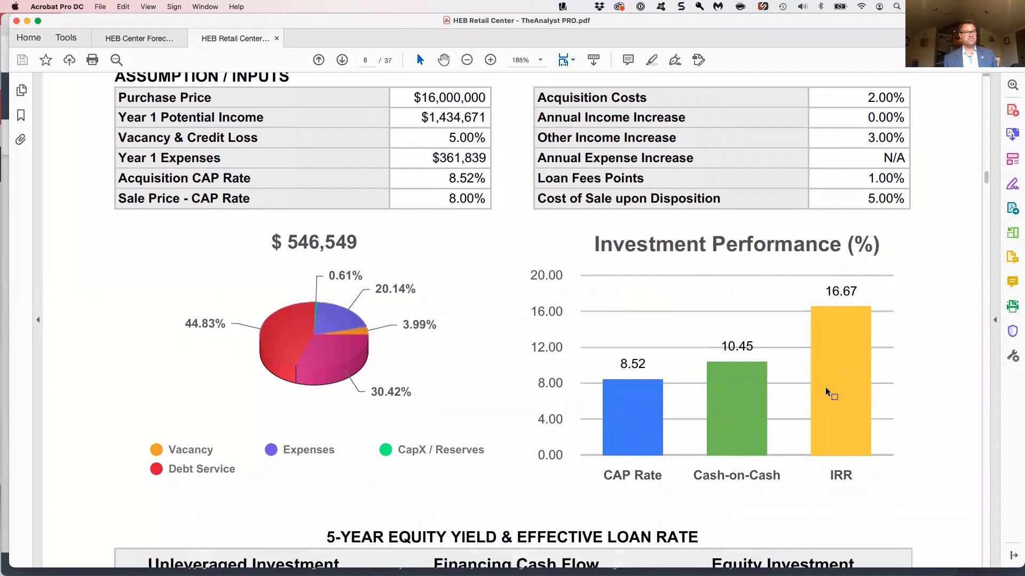
Examine the 5-Year Equity Yield & Effective Loan Rate table, highlighting the property yield, effective loan rate and equity yield
{"action": "scroll", "coordinate": [827, 392], "scroll_direction": "down", "scroll_amount": 10}
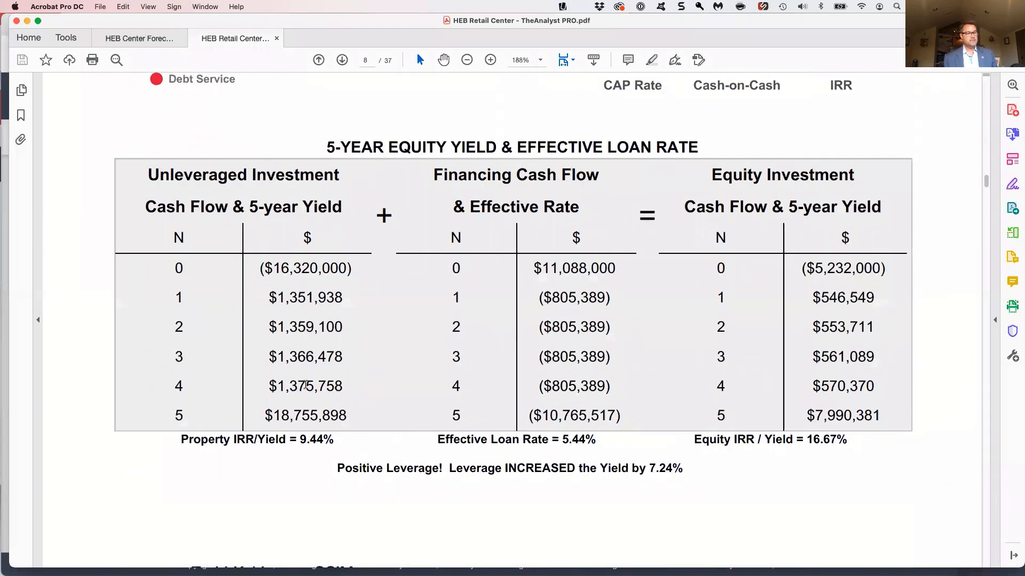
{"action": "left_click_drag", "start_coordinate": [334, 439], "coordinate": [270, 440]}
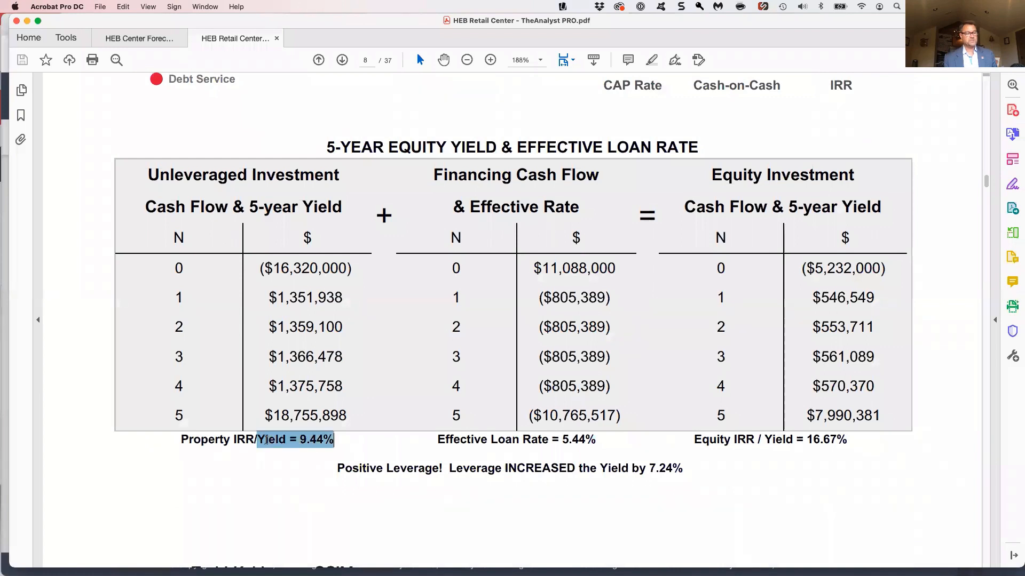
{"action": "left_click_drag", "start_coordinate": [596, 439], "coordinate": [534, 439]}
{"action": "left_click", "coordinate": [538, 440]}
{"action": "left_click_drag", "start_coordinate": [870, 437], "coordinate": [803, 439]}
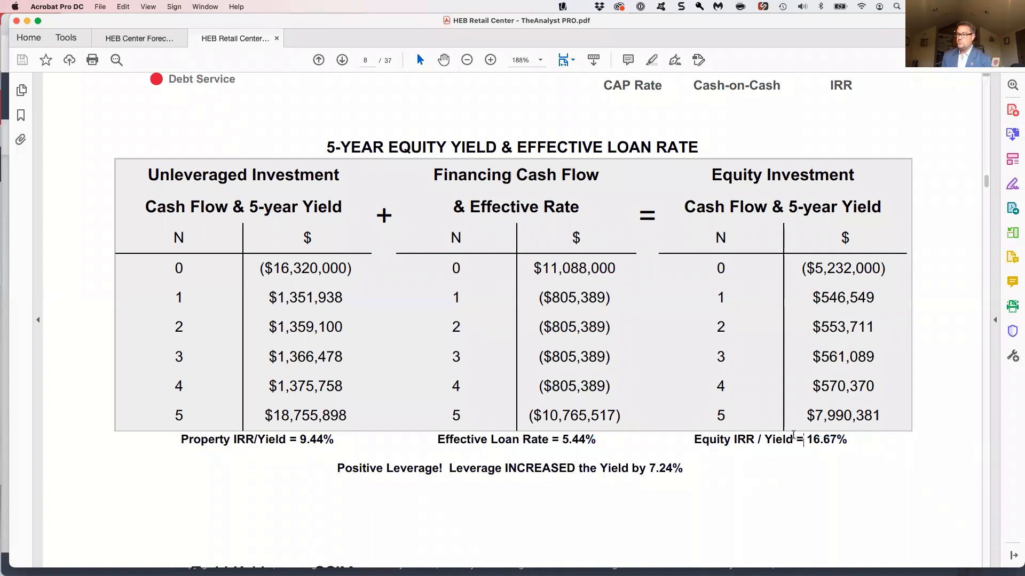
{"action": "scroll", "coordinate": [792, 435], "scroll_direction": "down", "scroll_amount": 3}
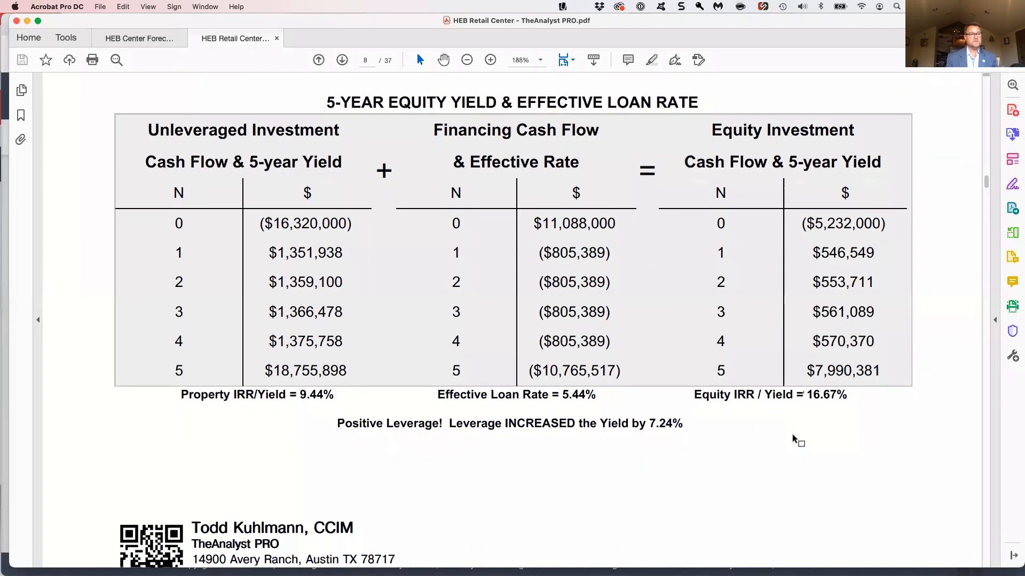
{"action": "scroll", "coordinate": [795, 440], "scroll_direction": "down", "scroll_amount": 2}
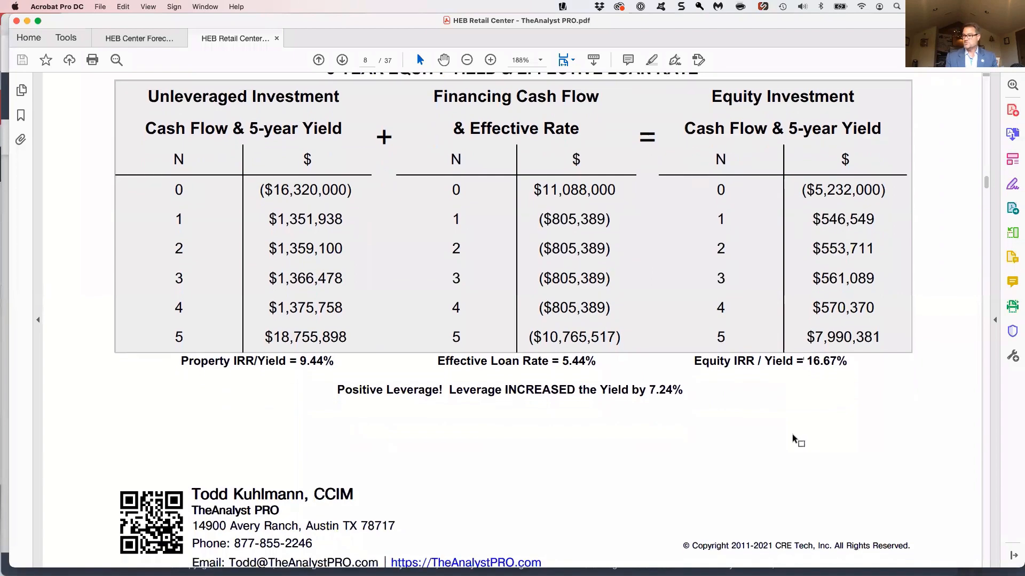
Review the WALE charts and tenant table, highlighting HEB Grocery's remaining lease term and its physical-area WALE
{"action": "scroll", "coordinate": [793, 440], "scroll_direction": "down", "scroll_amount": 15}
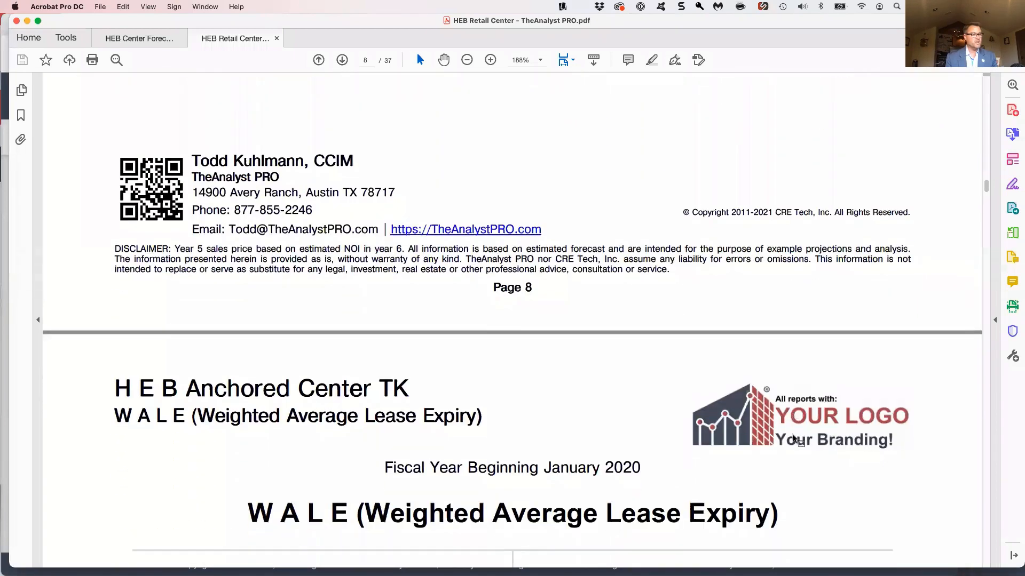
{"action": "scroll", "coordinate": [795, 441], "scroll_direction": "down", "scroll_amount": 5}
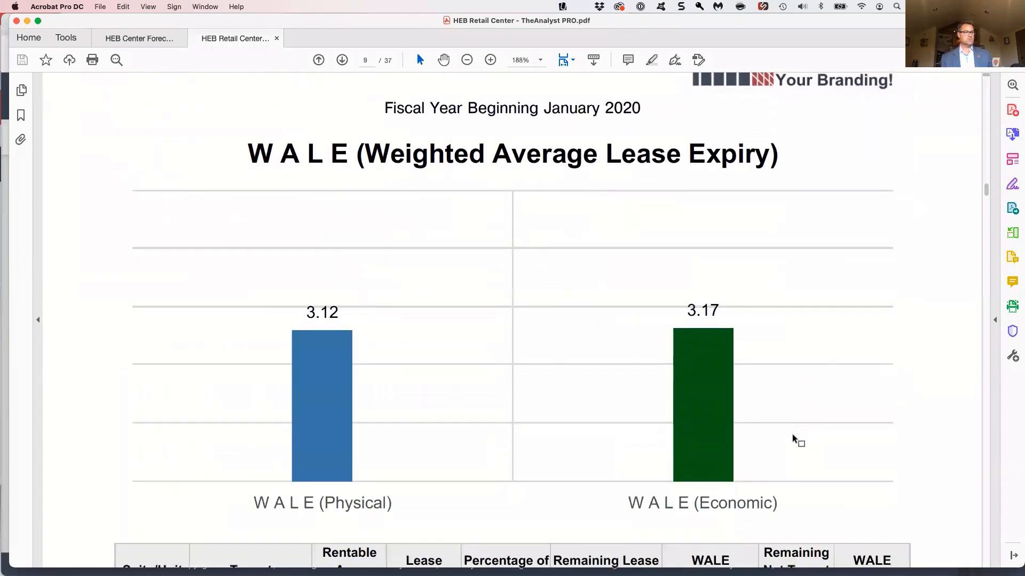
{"action": "scroll", "coordinate": [795, 440], "scroll_direction": "down", "scroll_amount": 10}
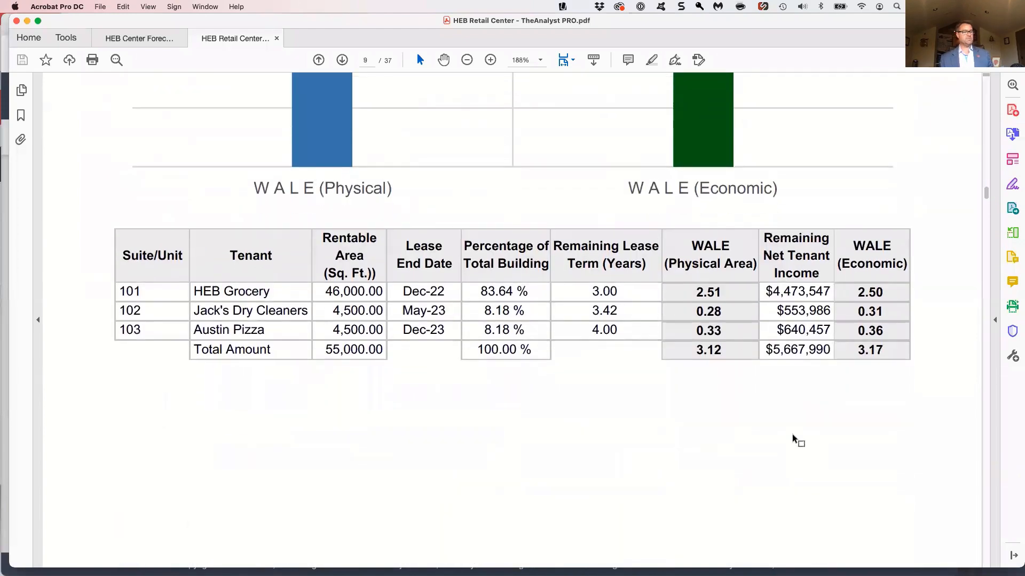
{"action": "scroll", "coordinate": [793, 438], "scroll_direction": "down", "scroll_amount": 11}
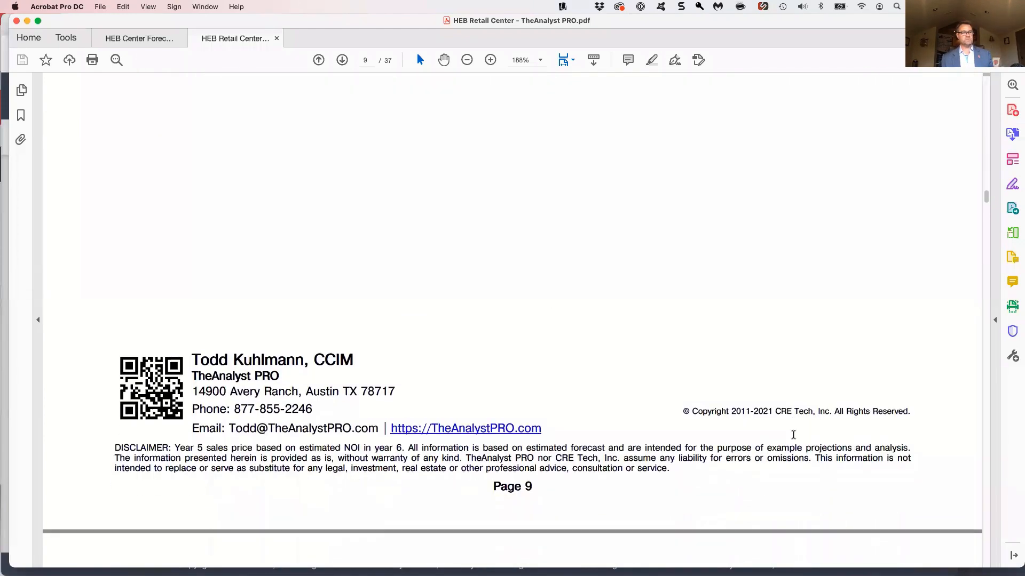
{"action": "scroll", "coordinate": [796, 441], "scroll_direction": "up", "scroll_amount": 6}
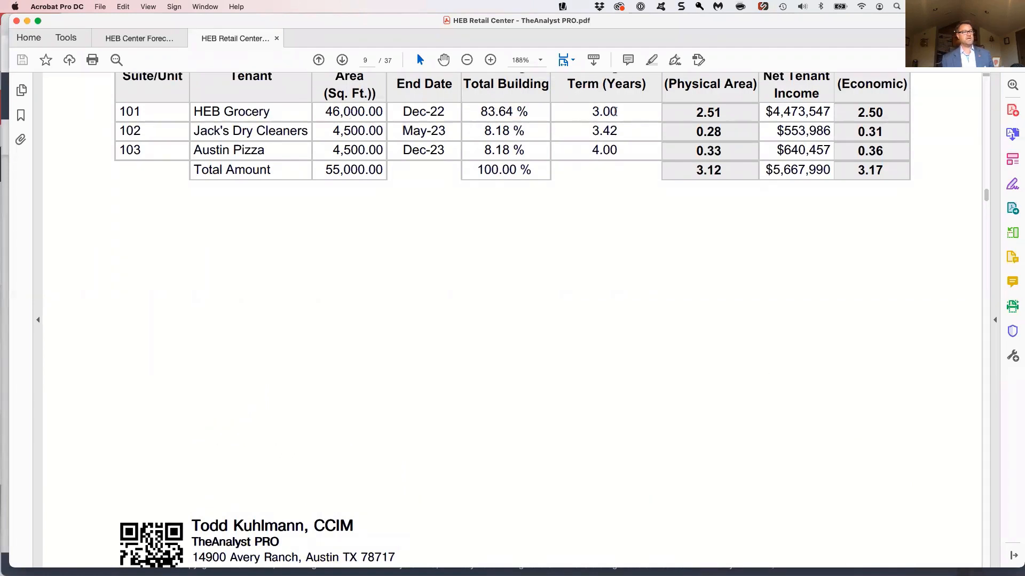
{"action": "left_click_drag", "start_coordinate": [623, 113], "coordinate": [586, 110]}
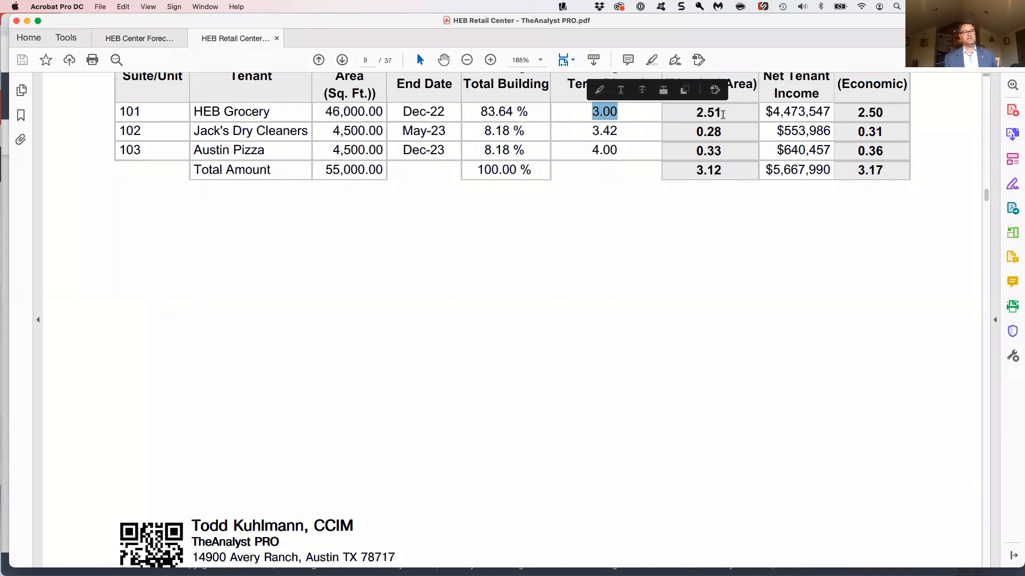
{"action": "left_click", "coordinate": [721, 115]}
{"action": "left_click_drag", "start_coordinate": [718, 115], "coordinate": [698, 114]}
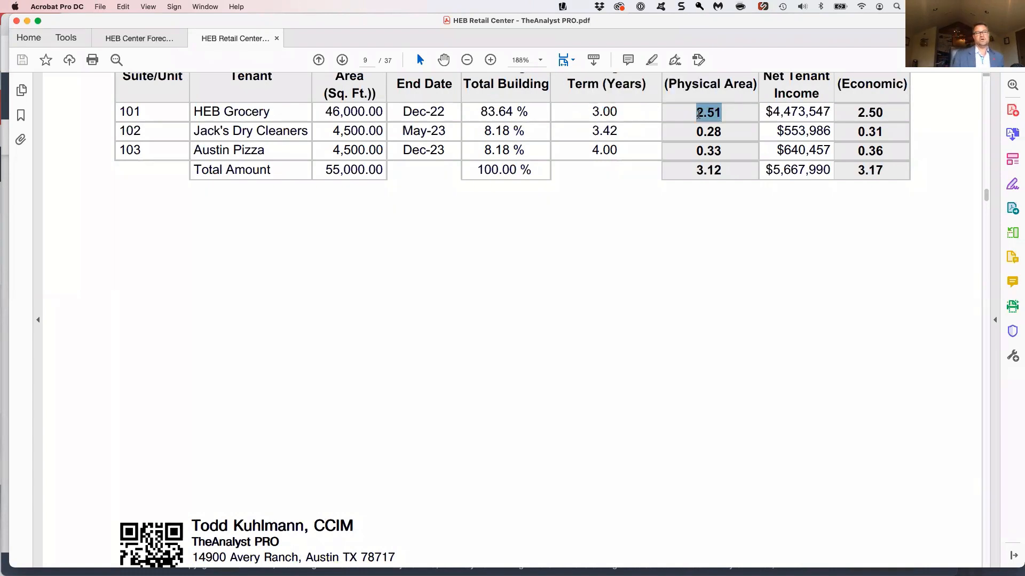
{"action": "left_click", "coordinate": [713, 210]}
Examine HEB Grocery's lease analysis periods in the WALE tenant detail, highlighting its yearly figures and total net tenant income
{"action": "scroll", "coordinate": [700, 229], "scroll_direction": "down", "scroll_amount": 3}
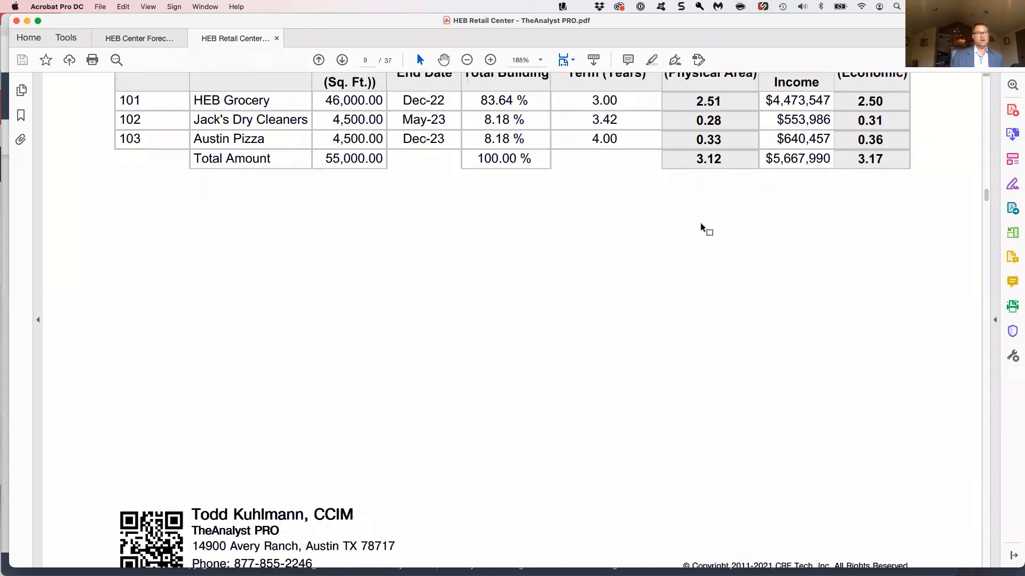
{"action": "scroll", "coordinate": [702, 228], "scroll_direction": "down", "scroll_amount": 15}
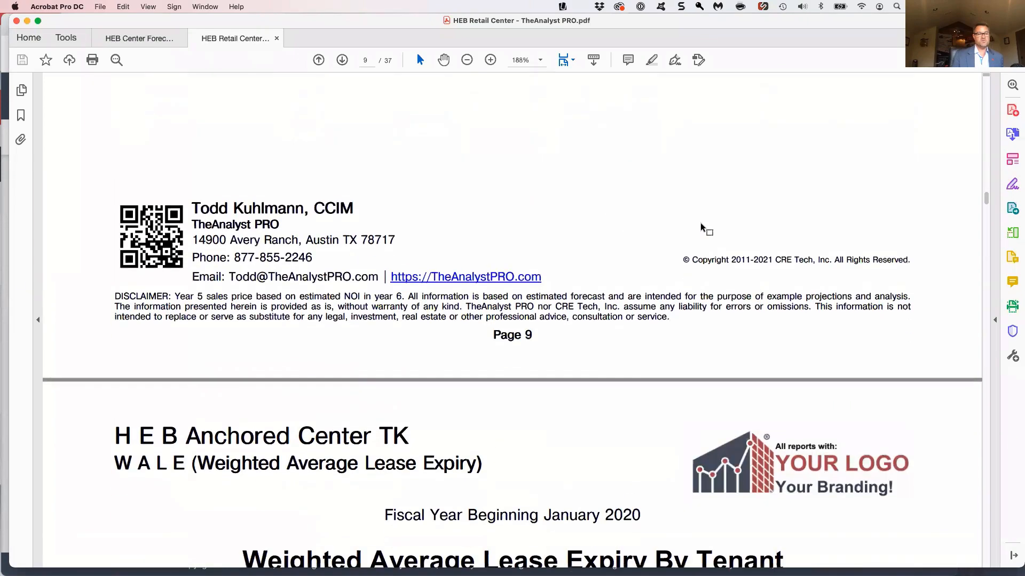
{"action": "scroll", "coordinate": [702, 229], "scroll_direction": "down", "scroll_amount": 20}
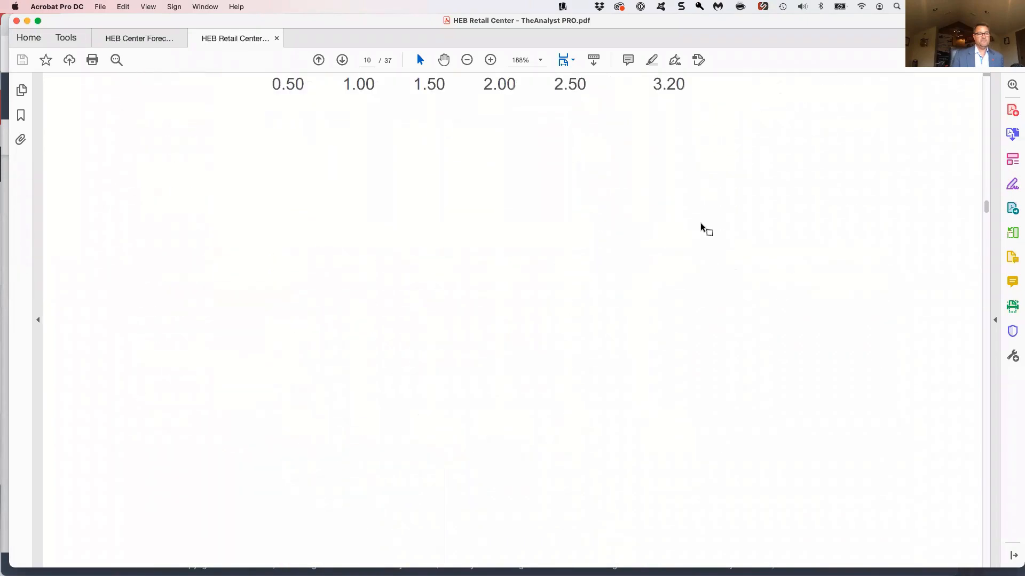
{"action": "scroll", "coordinate": [701, 227], "scroll_direction": "down", "scroll_amount": 15}
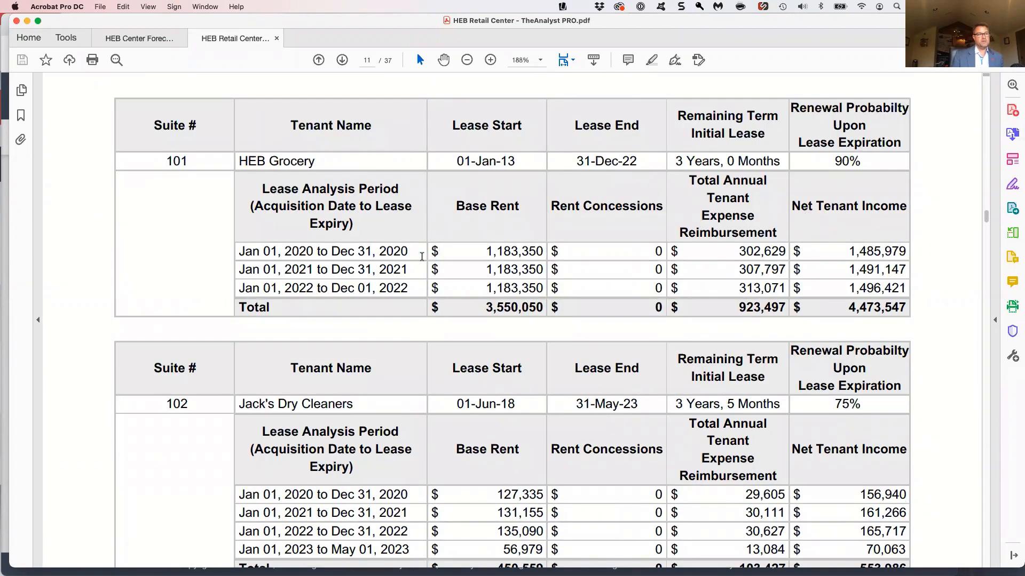
{"action": "left_click_drag", "start_coordinate": [390, 252], "coordinate": [713, 291]}
{"action": "left_click", "coordinate": [719, 295]}
{"action": "left_click_drag", "start_coordinate": [882, 289], "coordinate": [862, 288]}
{"action": "left_click", "coordinate": [760, 291]}
{"action": "double_click", "coordinate": [860, 308]}
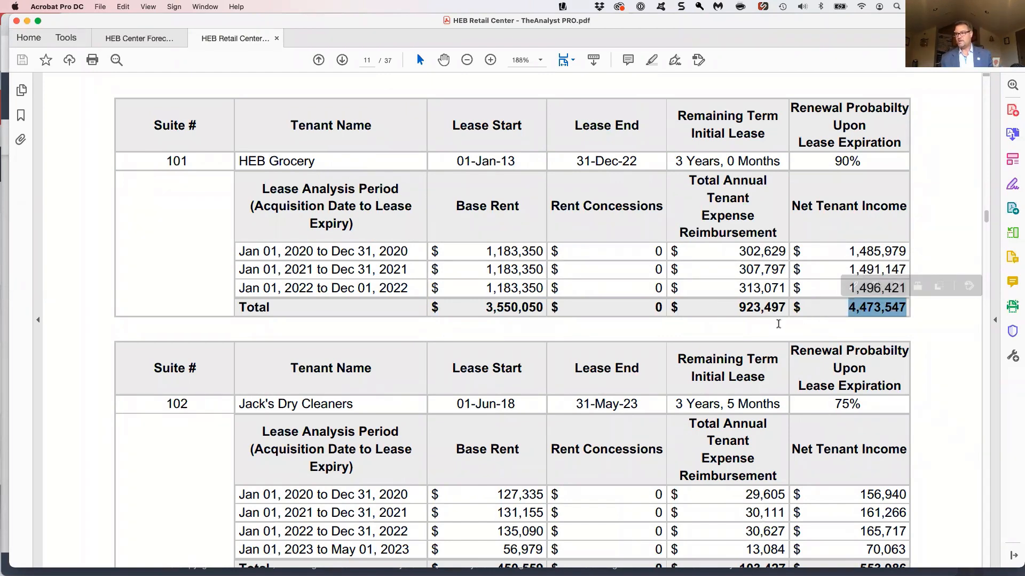
{"action": "left_click", "coordinate": [778, 324]}
Review Austin Pizza's lease income detail and the Lease Expiration Rollover Analysis chart by year
{"action": "scroll", "coordinate": [777, 324], "scroll_direction": "down", "scroll_amount": 20}
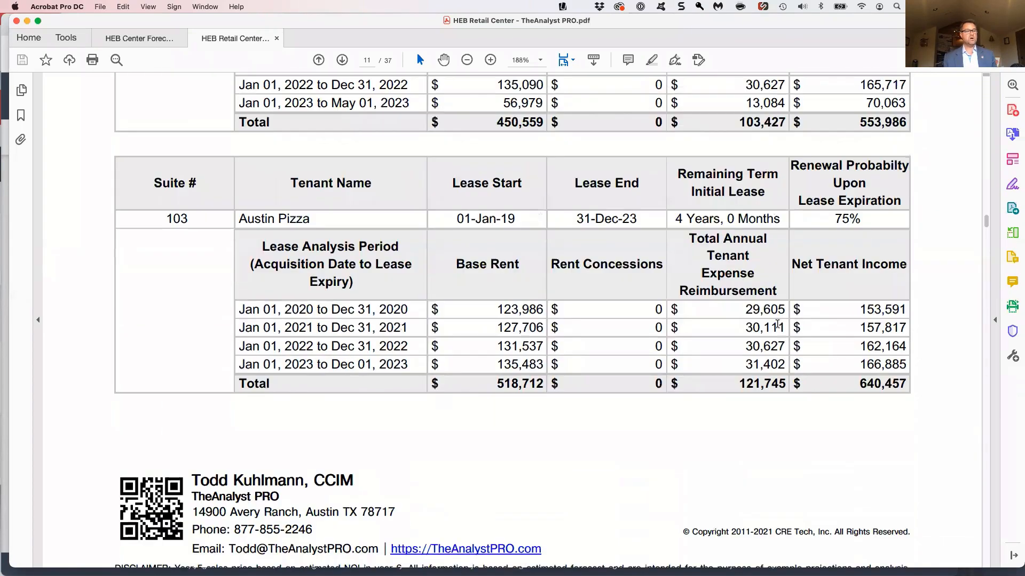
{"action": "scroll", "coordinate": [779, 329], "scroll_direction": "down", "scroll_amount": 15}
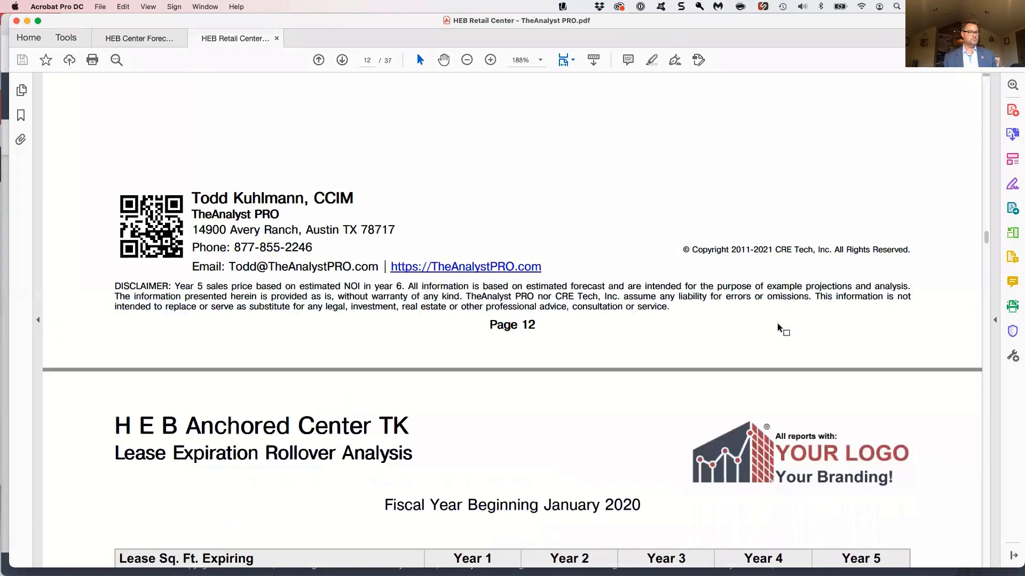
{"action": "scroll", "coordinate": [779, 330], "scroll_direction": "down", "scroll_amount": 15}
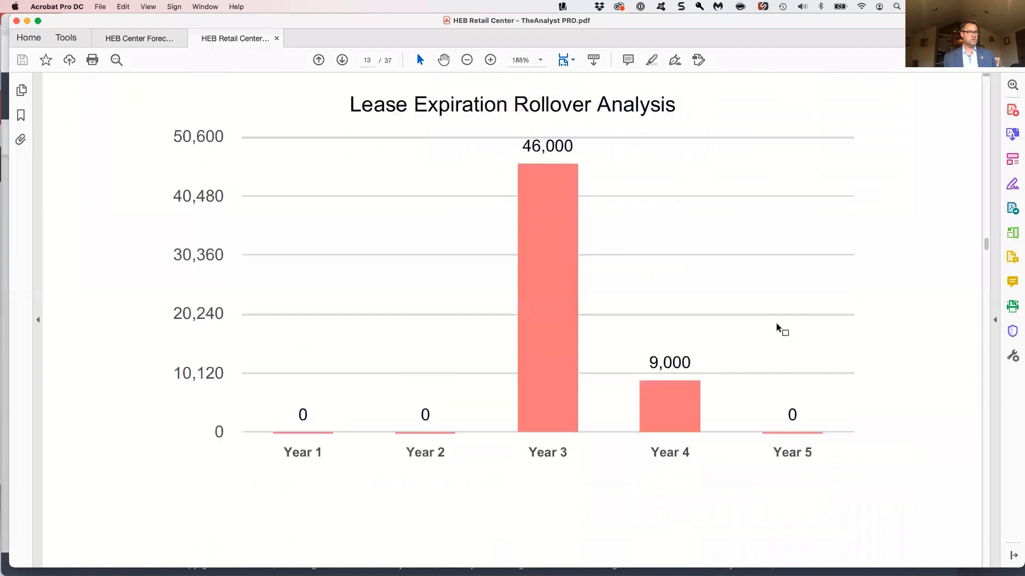
{"action": "scroll", "coordinate": [220, 123], "scroll_direction": "down", "scroll_amount": 3}
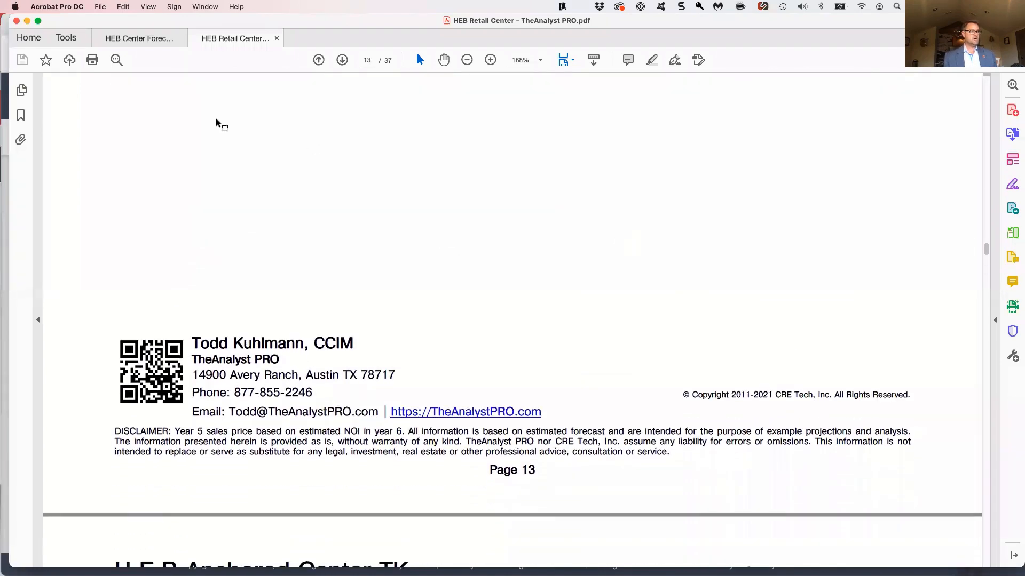
Switch to the exported Excel workbook, enlarge Page 1 to 160% and review its cash flow down to Cash Flow Before Taxes
{"action": "left_click", "coordinate": [26, 21]}
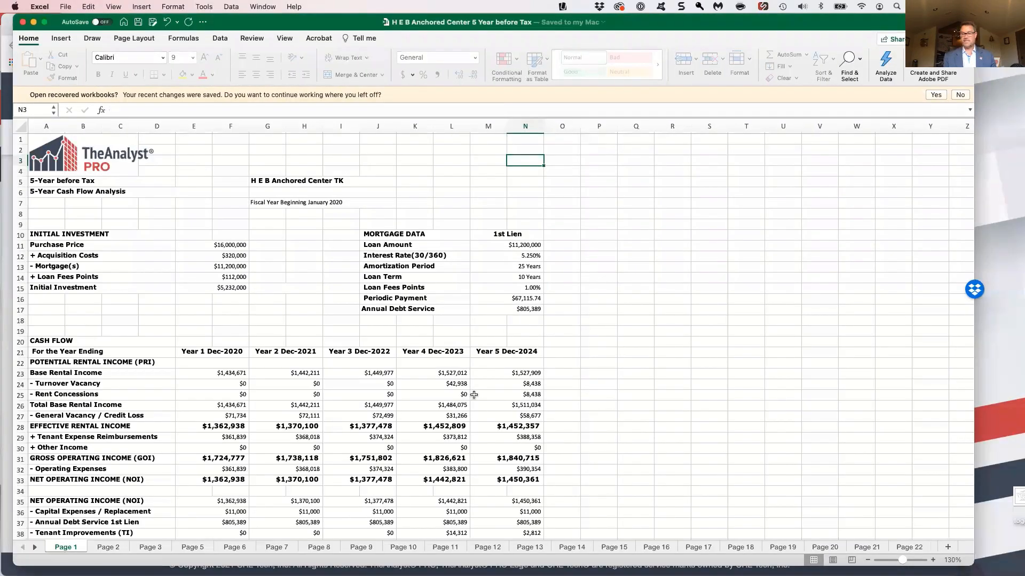
{"action": "left_click", "coordinate": [932, 560]}
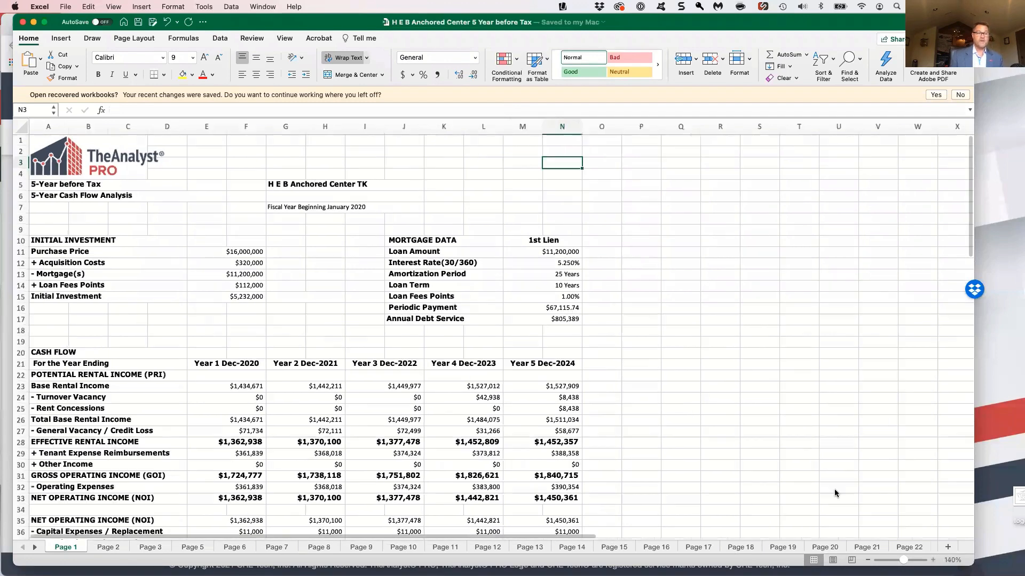
{"action": "left_click", "coordinate": [772, 450]}
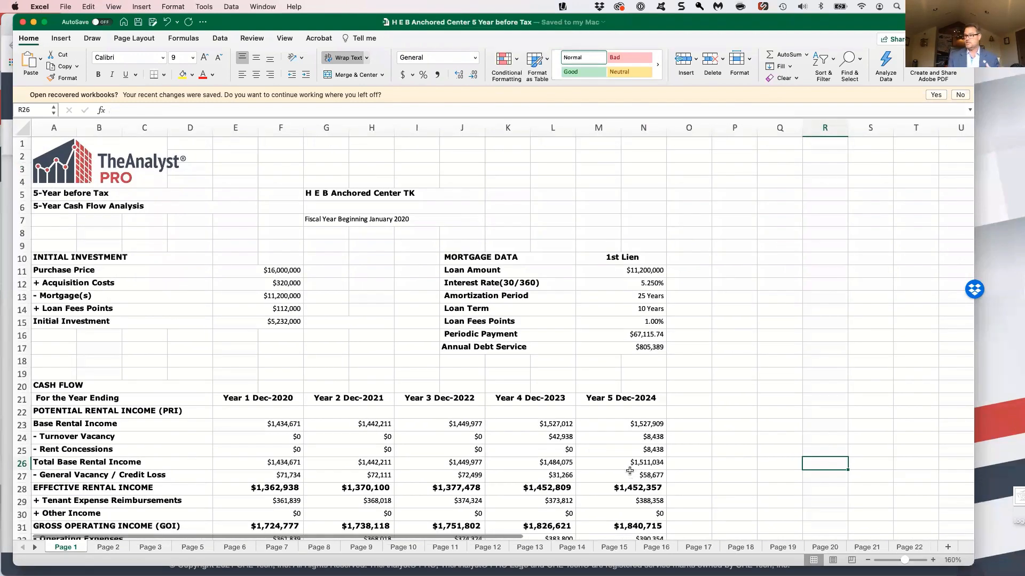
{"action": "scroll", "coordinate": [629, 471], "scroll_direction": "down", "scroll_amount": 3}
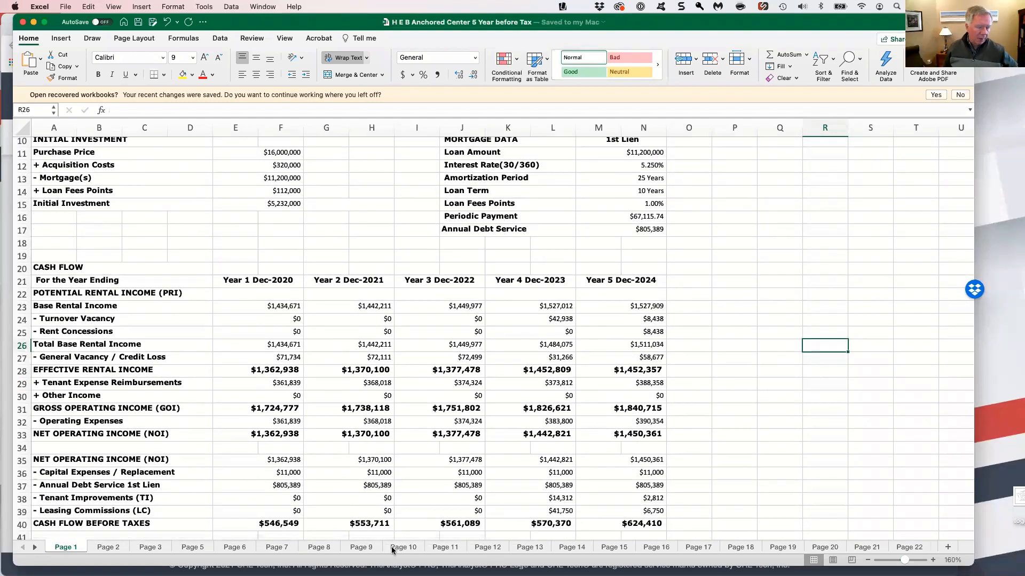
Look through the workbook's Tenant Rent Roll, Tenant Occupancy chart and Annual Tenant Income Detail on Pages 2, 3 and 5
{"action": "left_click", "coordinate": [108, 547]}
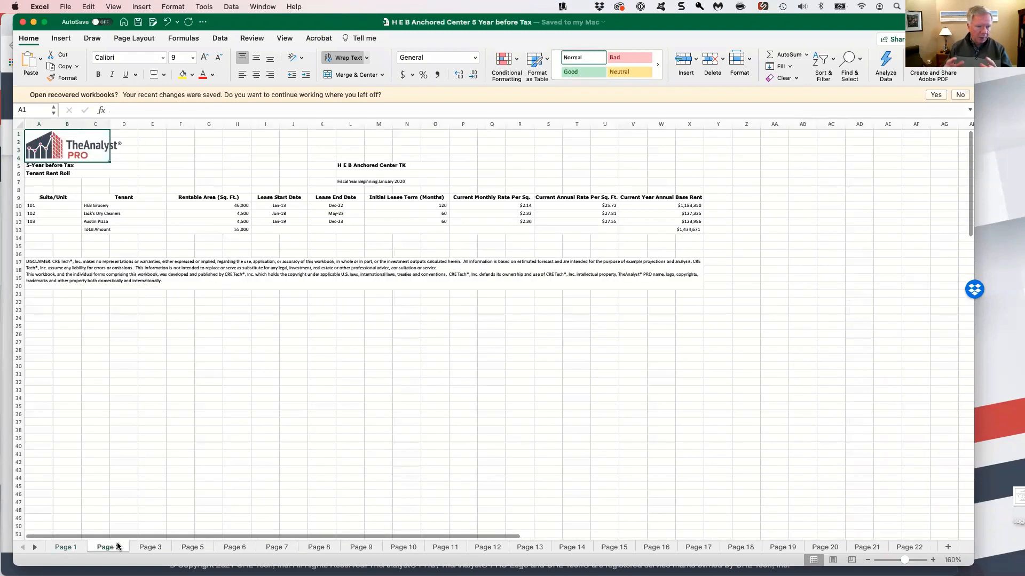
{"action": "left_click", "coordinate": [149, 546]}
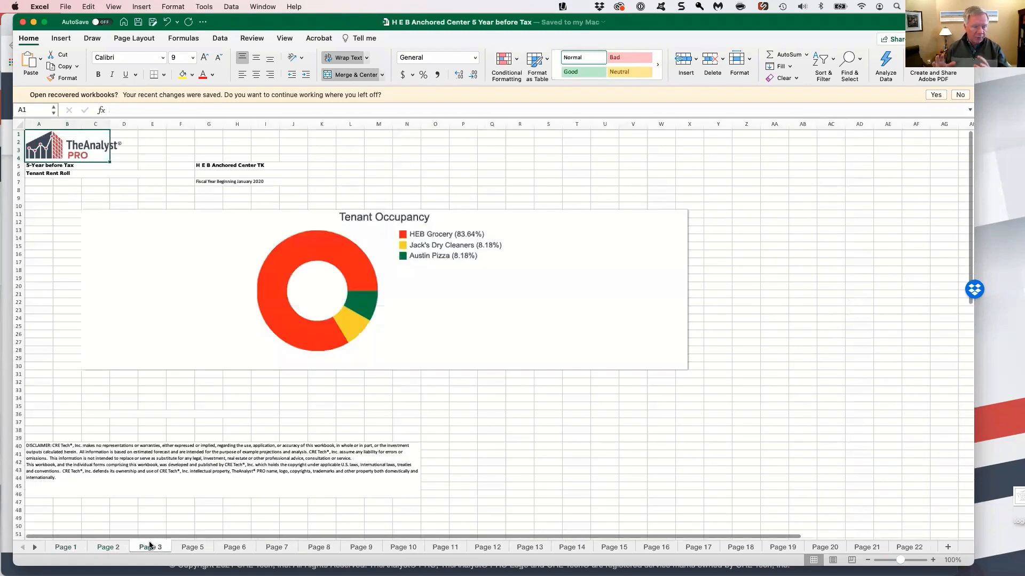
{"action": "left_click", "coordinate": [191, 547]}
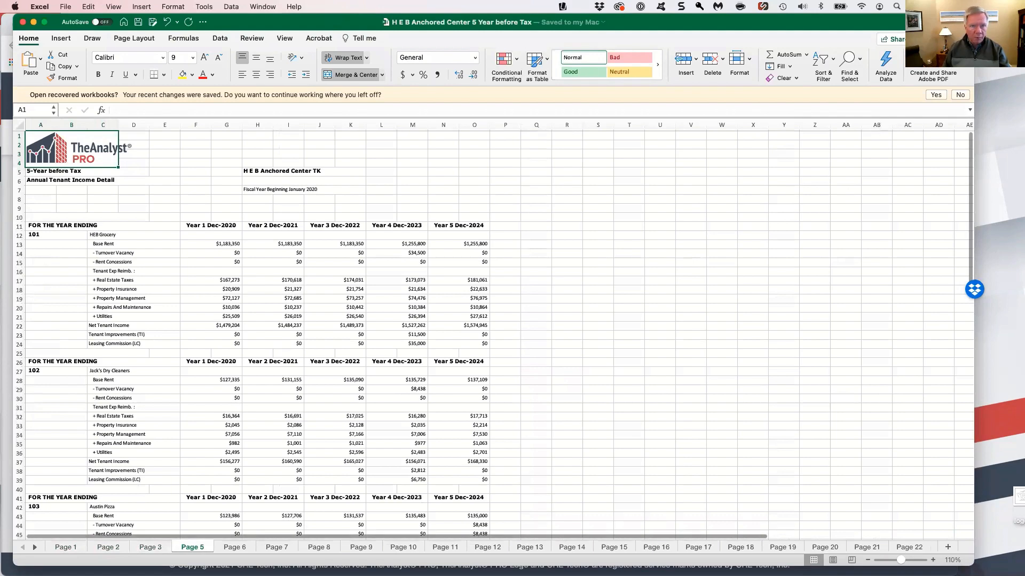
Enlarge the Annual Tenant Income Detail sheet to 140% and inspect HEB Grocery's Year 1 real estate tax reimbursement cell for a formula
{"action": "left_click", "coordinate": [932, 560]}
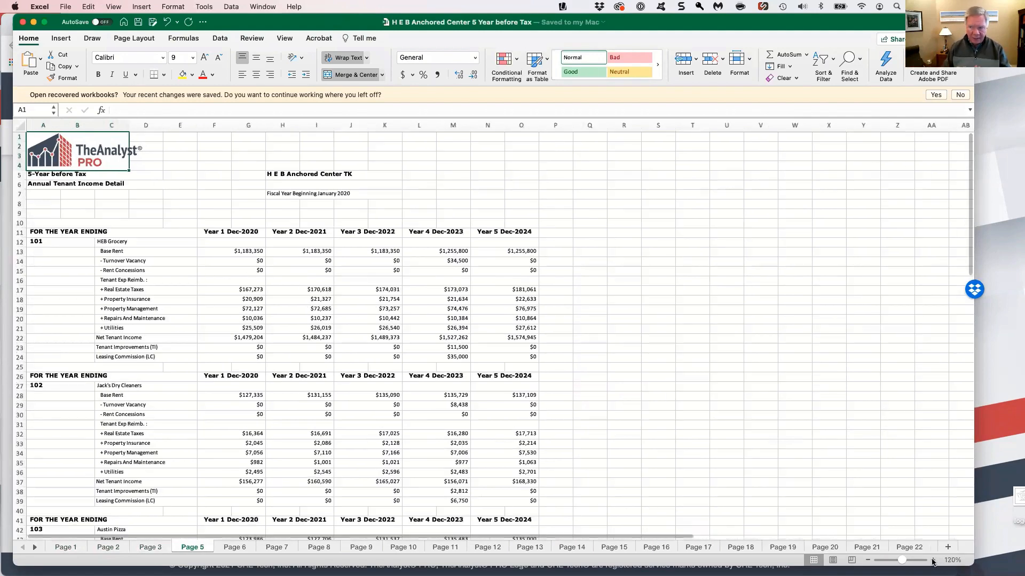
{"action": "left_click", "coordinate": [932, 560]}
{"action": "left_click", "coordinate": [933, 560]}
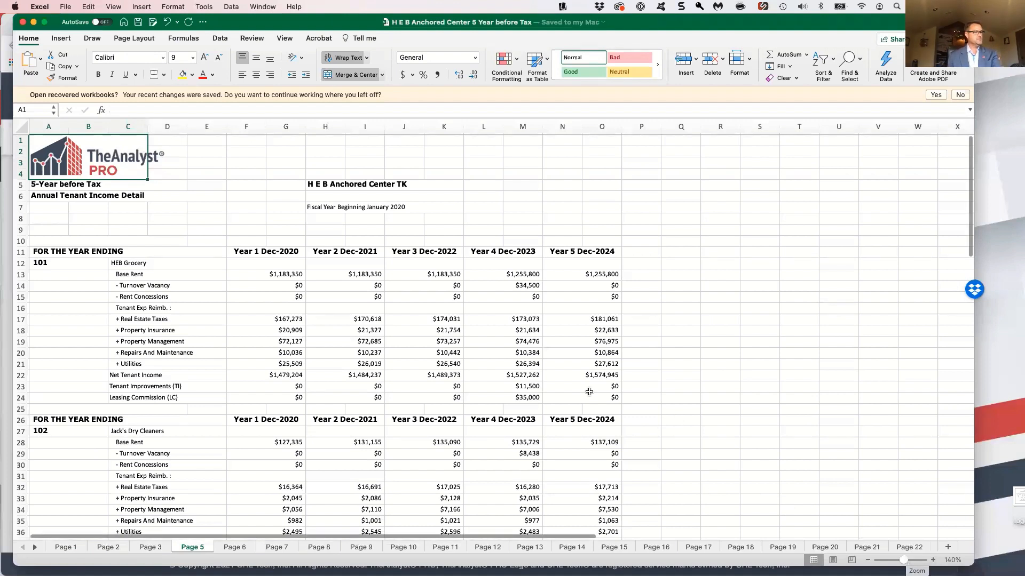
{"action": "left_click", "coordinate": [289, 319]}
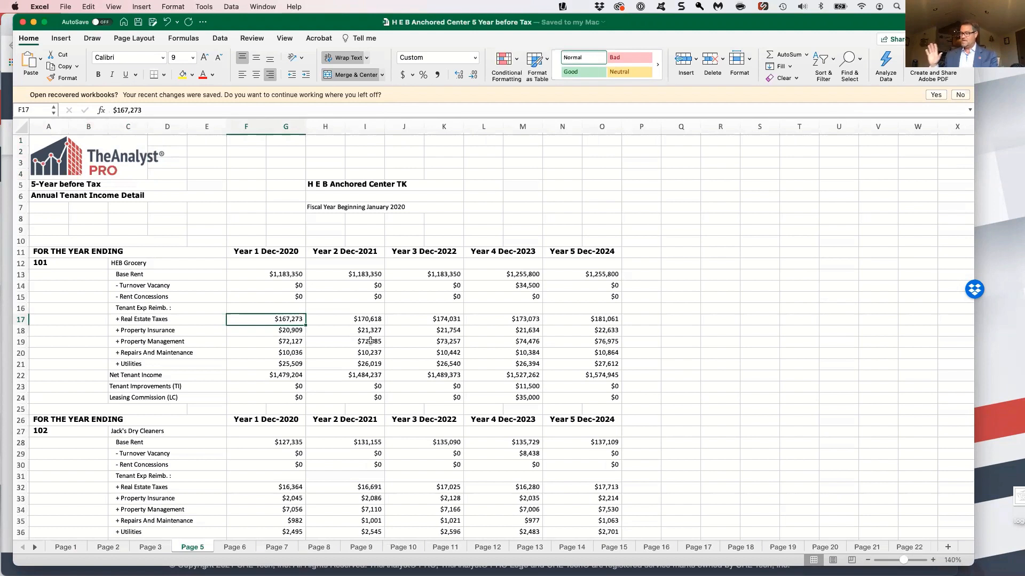
{"action": "left_click", "coordinate": [716, 323]}
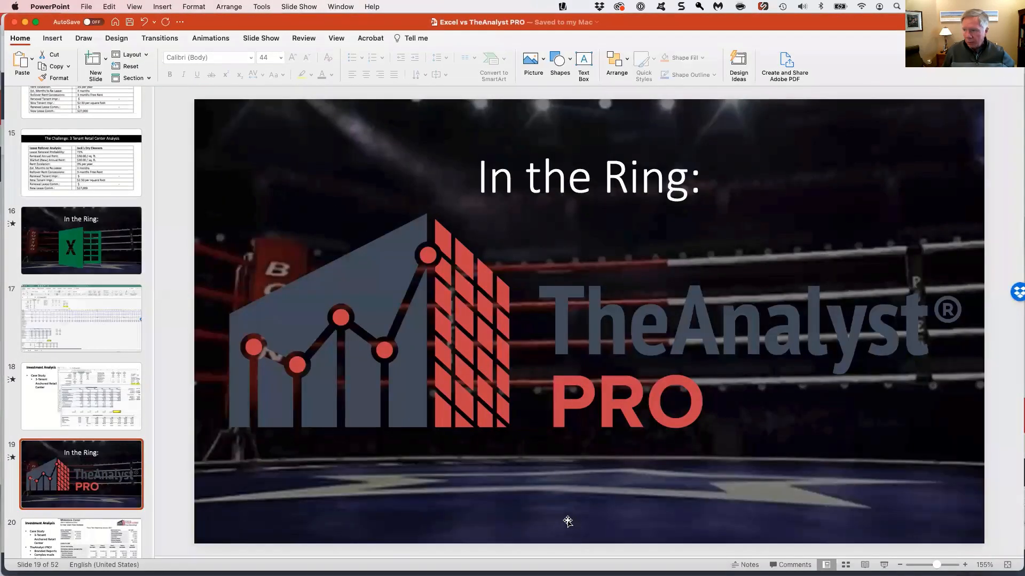
In the Excel vs TheAnalyst PRO PowerPoint deck, start the slide show from slide 21, the Investment Analysis charts
{"action": "scroll", "coordinate": [79, 447], "scroll_direction": "down", "scroll_amount": 10}
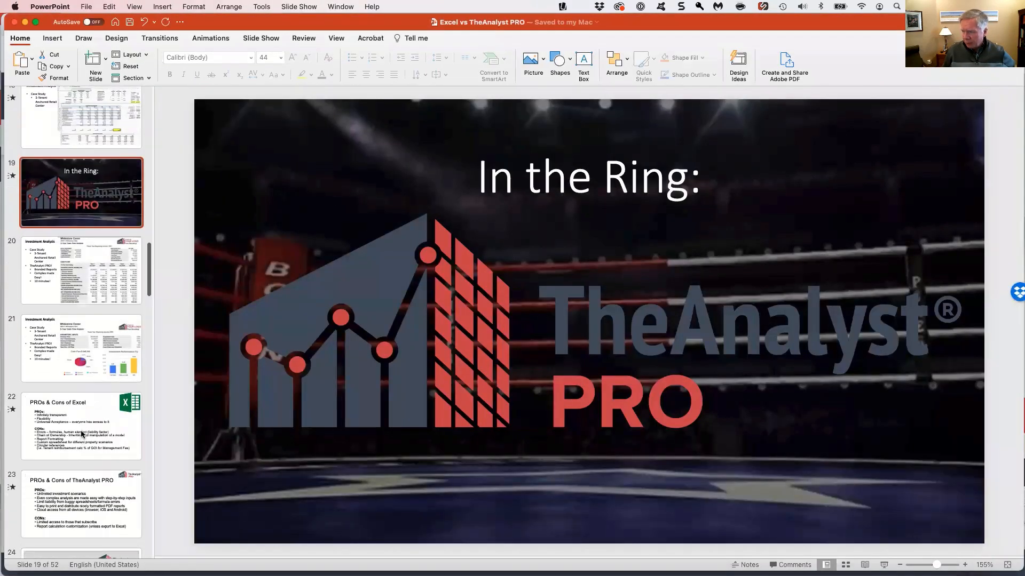
{"action": "left_click", "coordinate": [79, 368]}
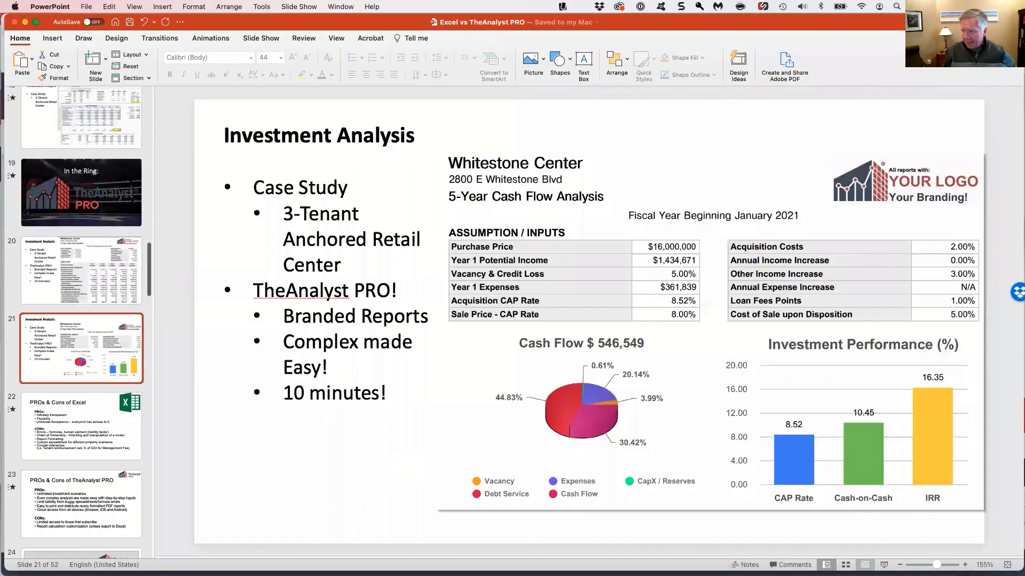
{"action": "left_click", "coordinate": [883, 565]}
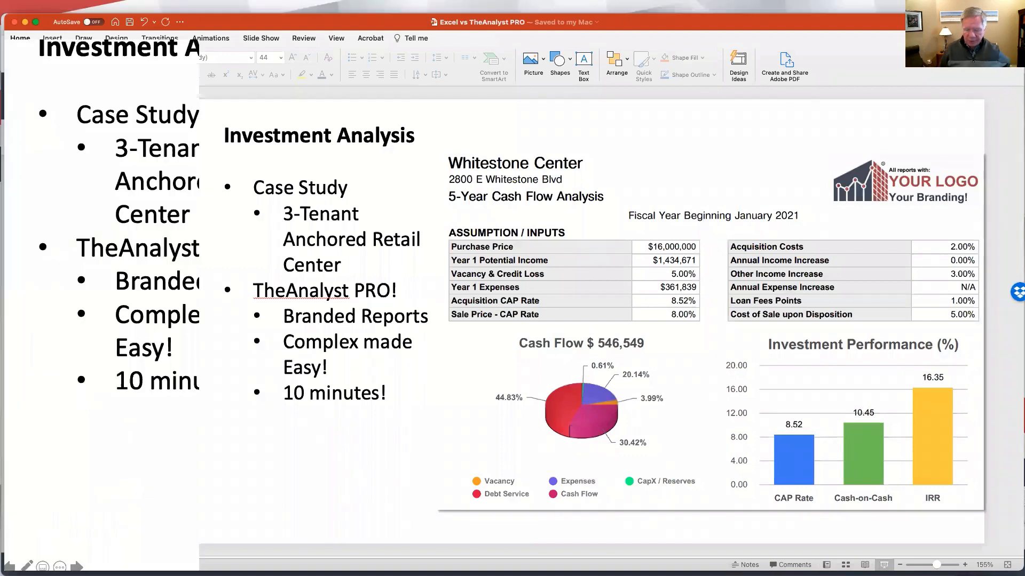